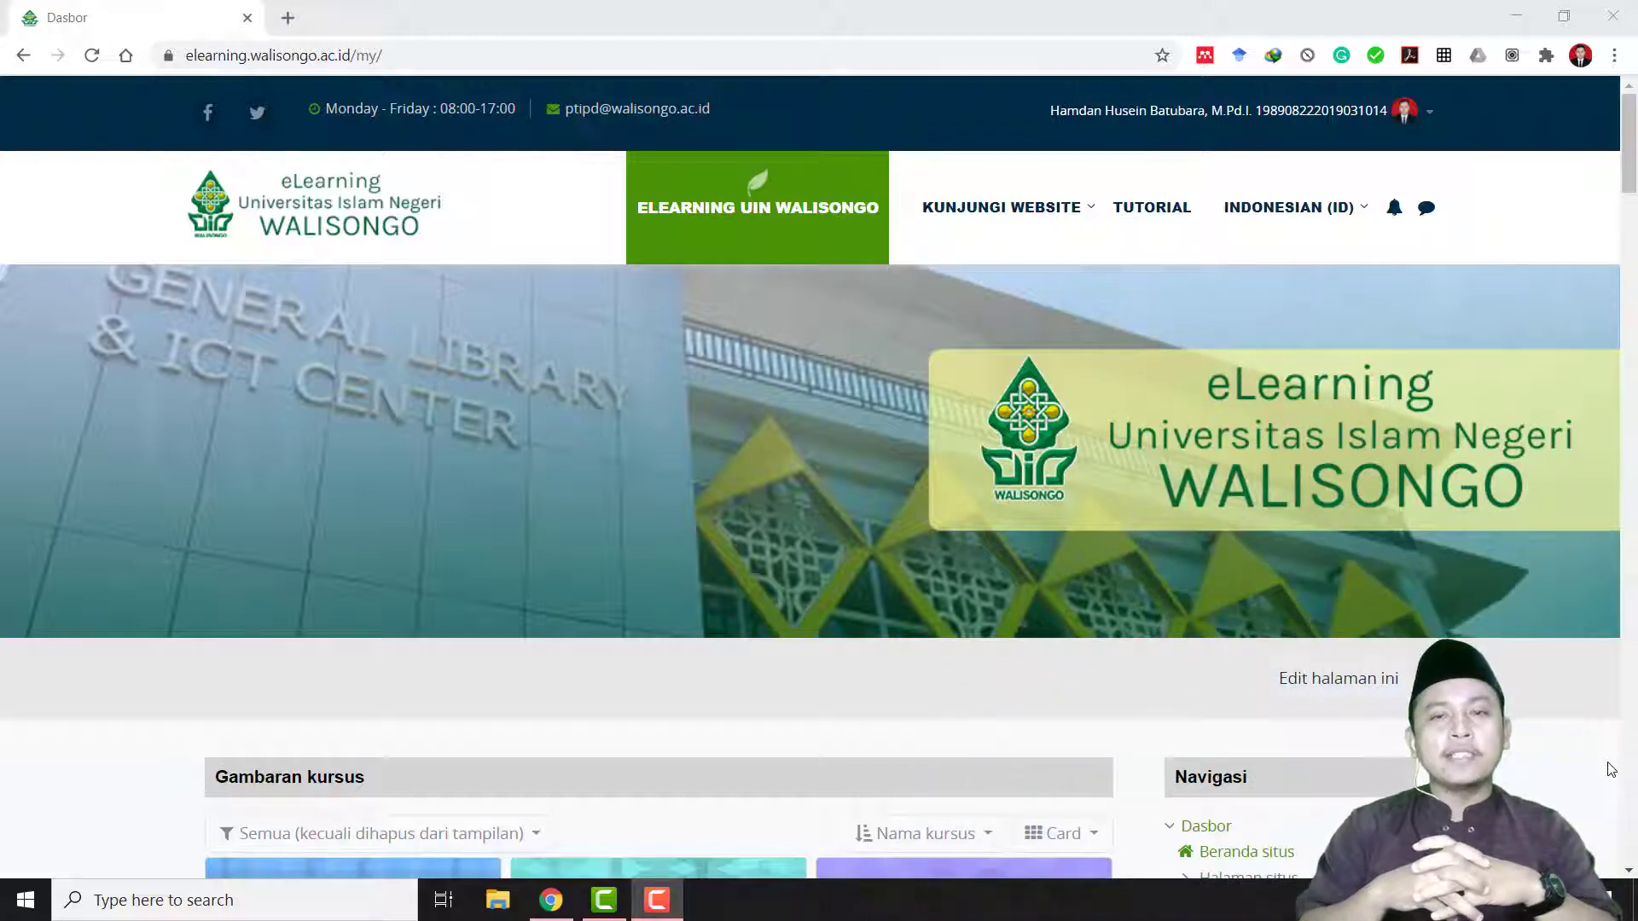
Step: Open the course "Media Pembelajaran MI/SD - PGMI-5C - Gasal20/21" from the dashboard's course overview
left_click(1636, 169)
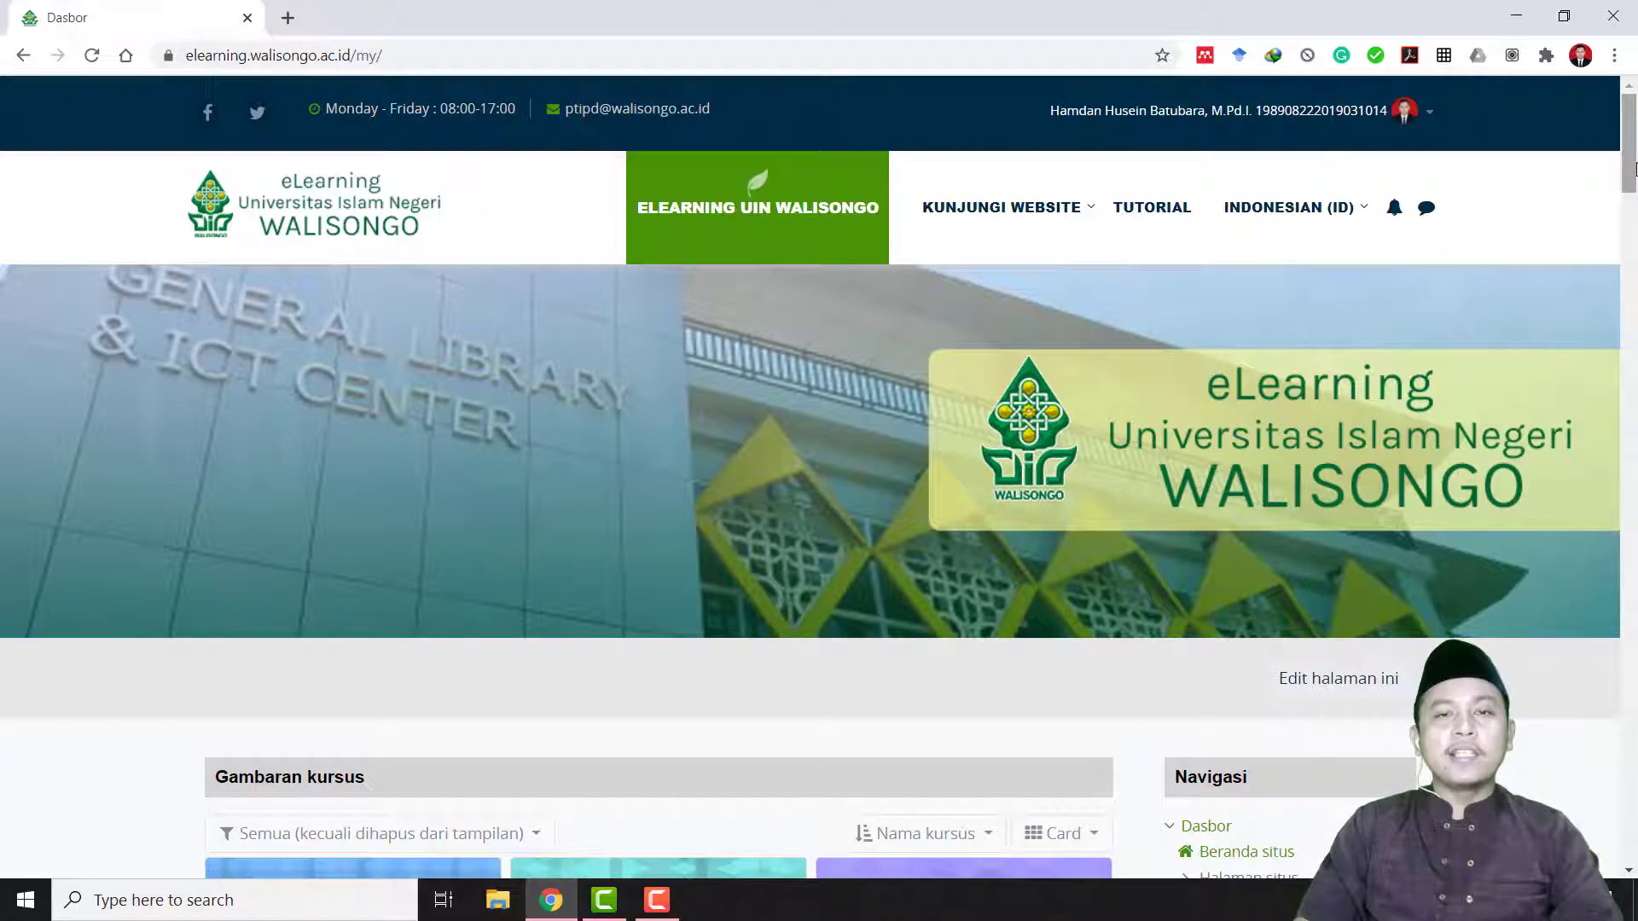
left_click_drag(1635, 169, 1636, 231)
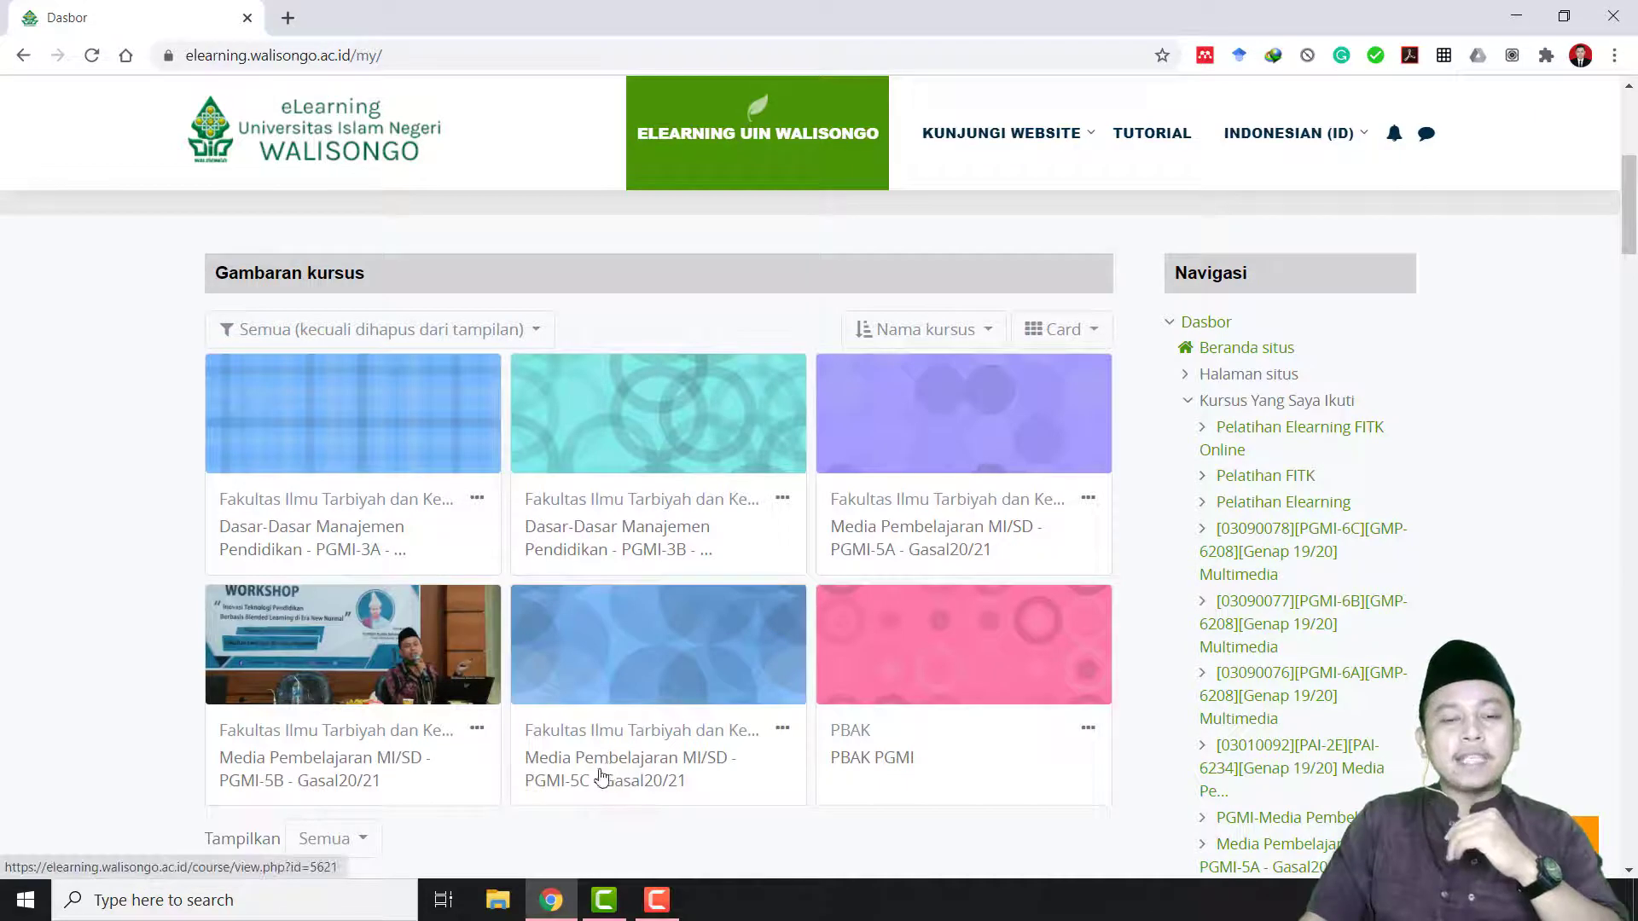
left_click(646, 773)
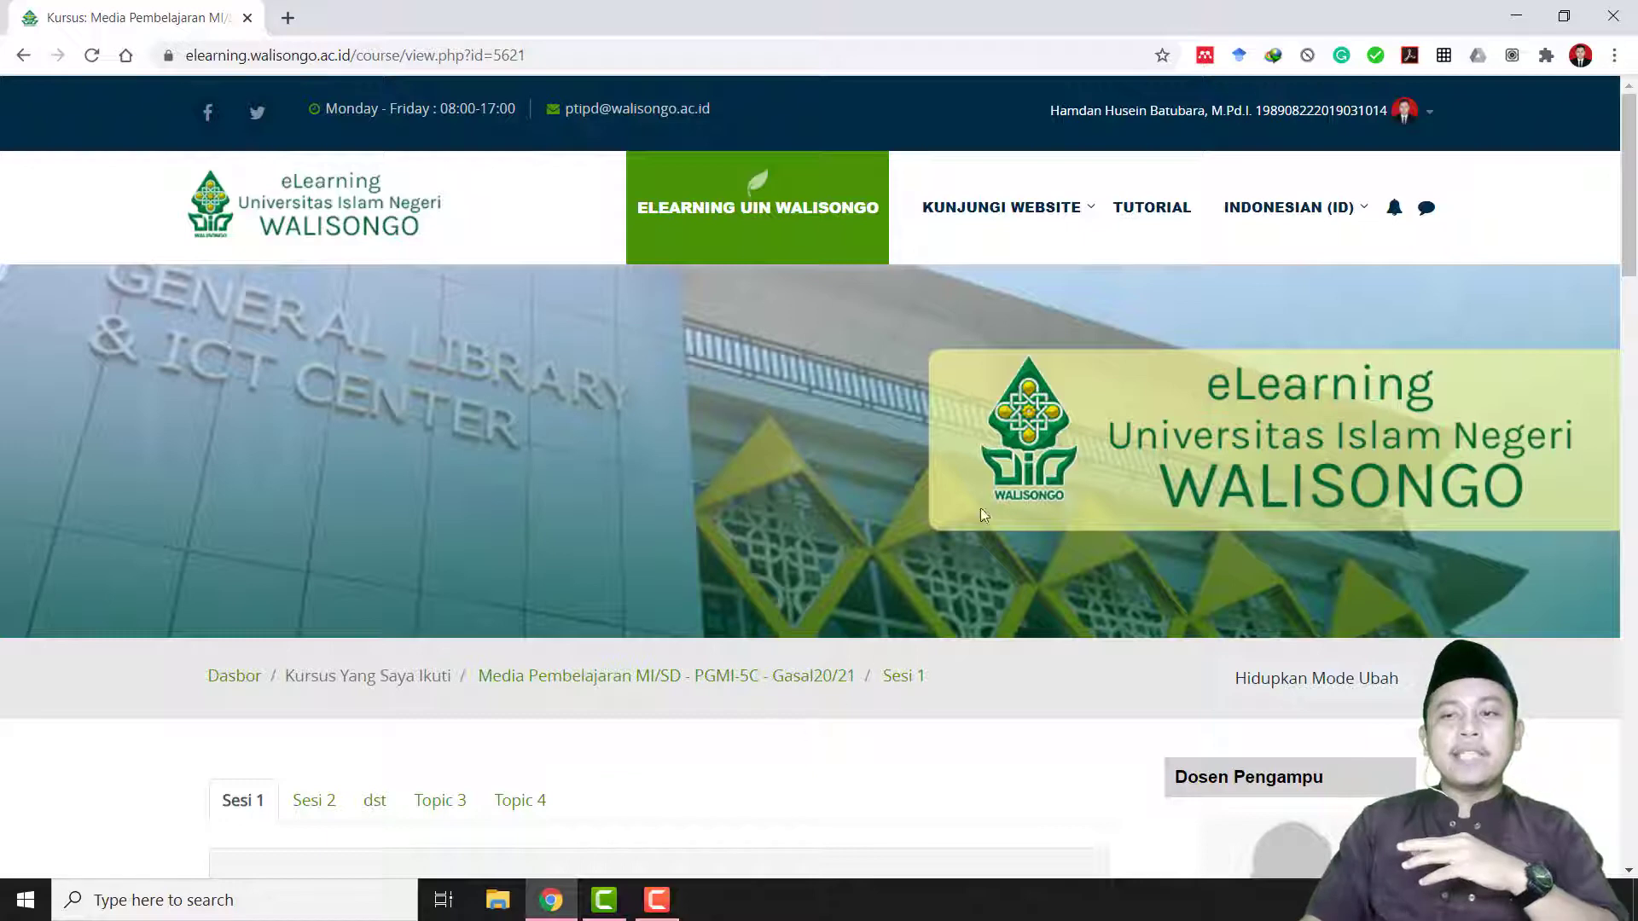
Step: Examine the activities in the course's Sesi 1, Sesi 2, dst and Topic 3 sections, and return to Sesi 1
left_click_drag(1626, 196, 1634, 327)
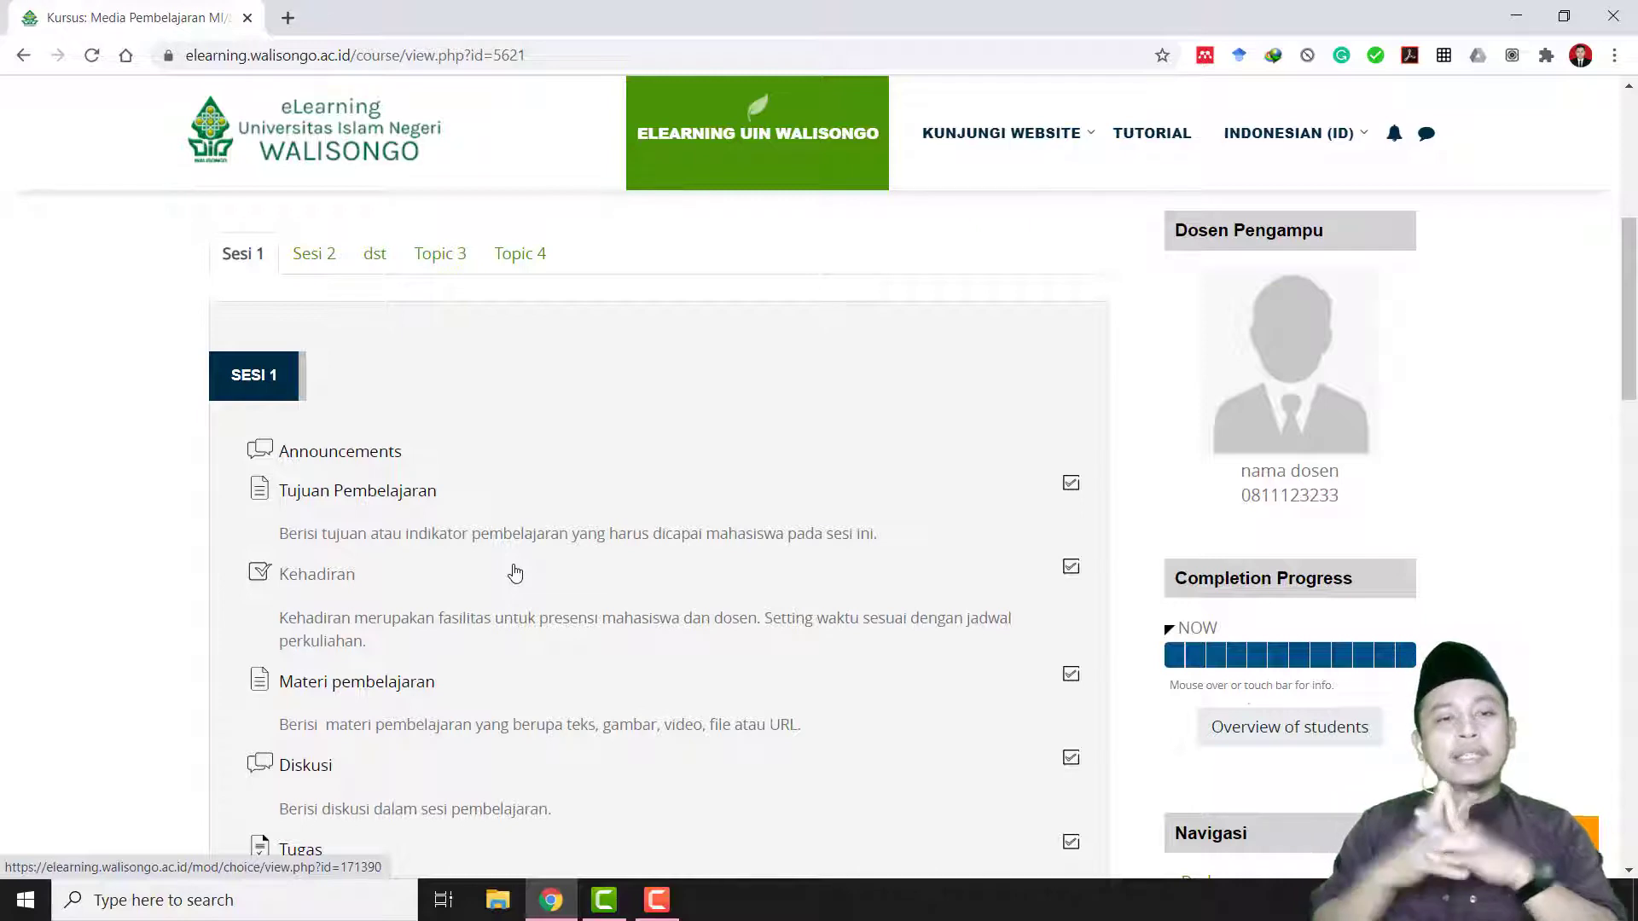
scroll(503, 467, "down", 1)
scroll(503, 466, "down", 3)
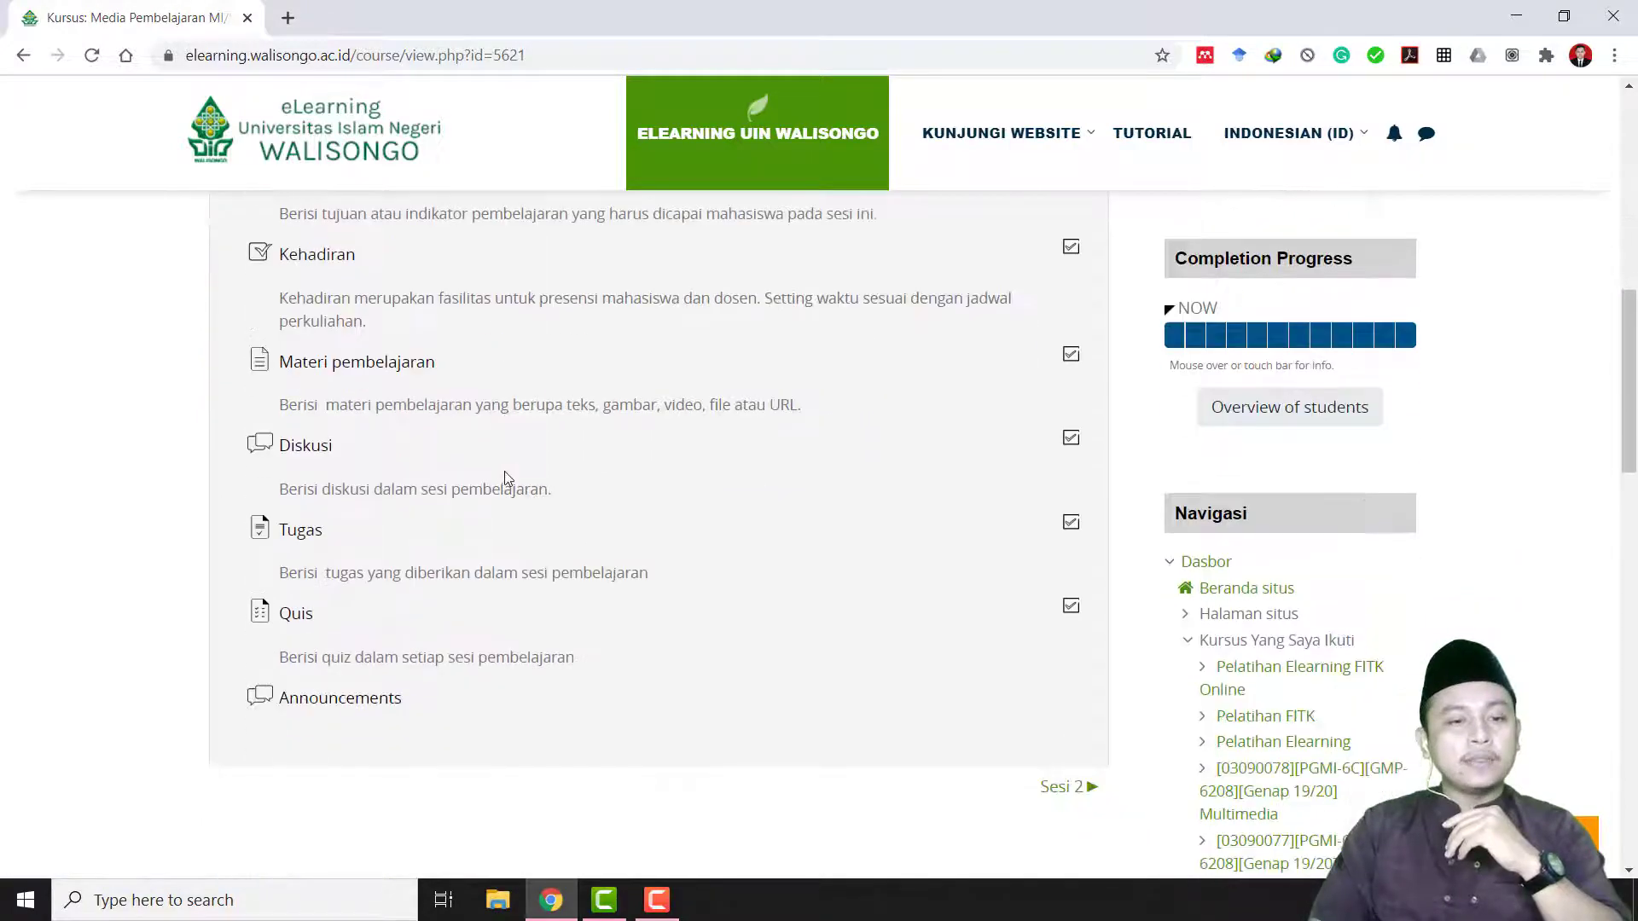
scroll(504, 475, "up", 3)
left_click(312, 253)
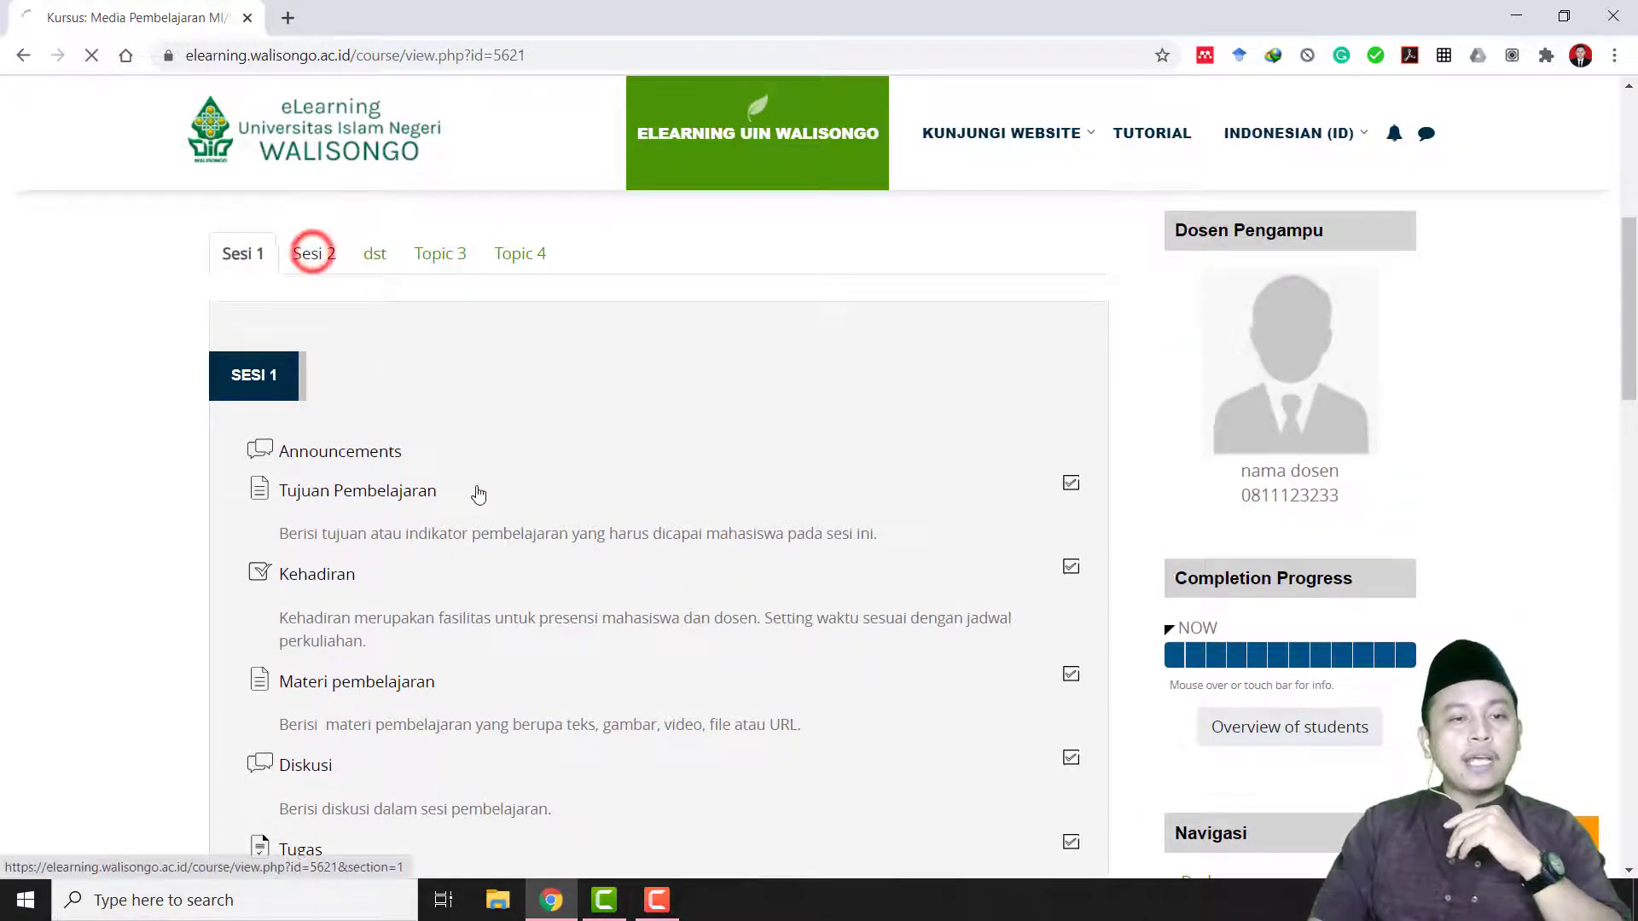
scroll(486, 499, "down", 5)
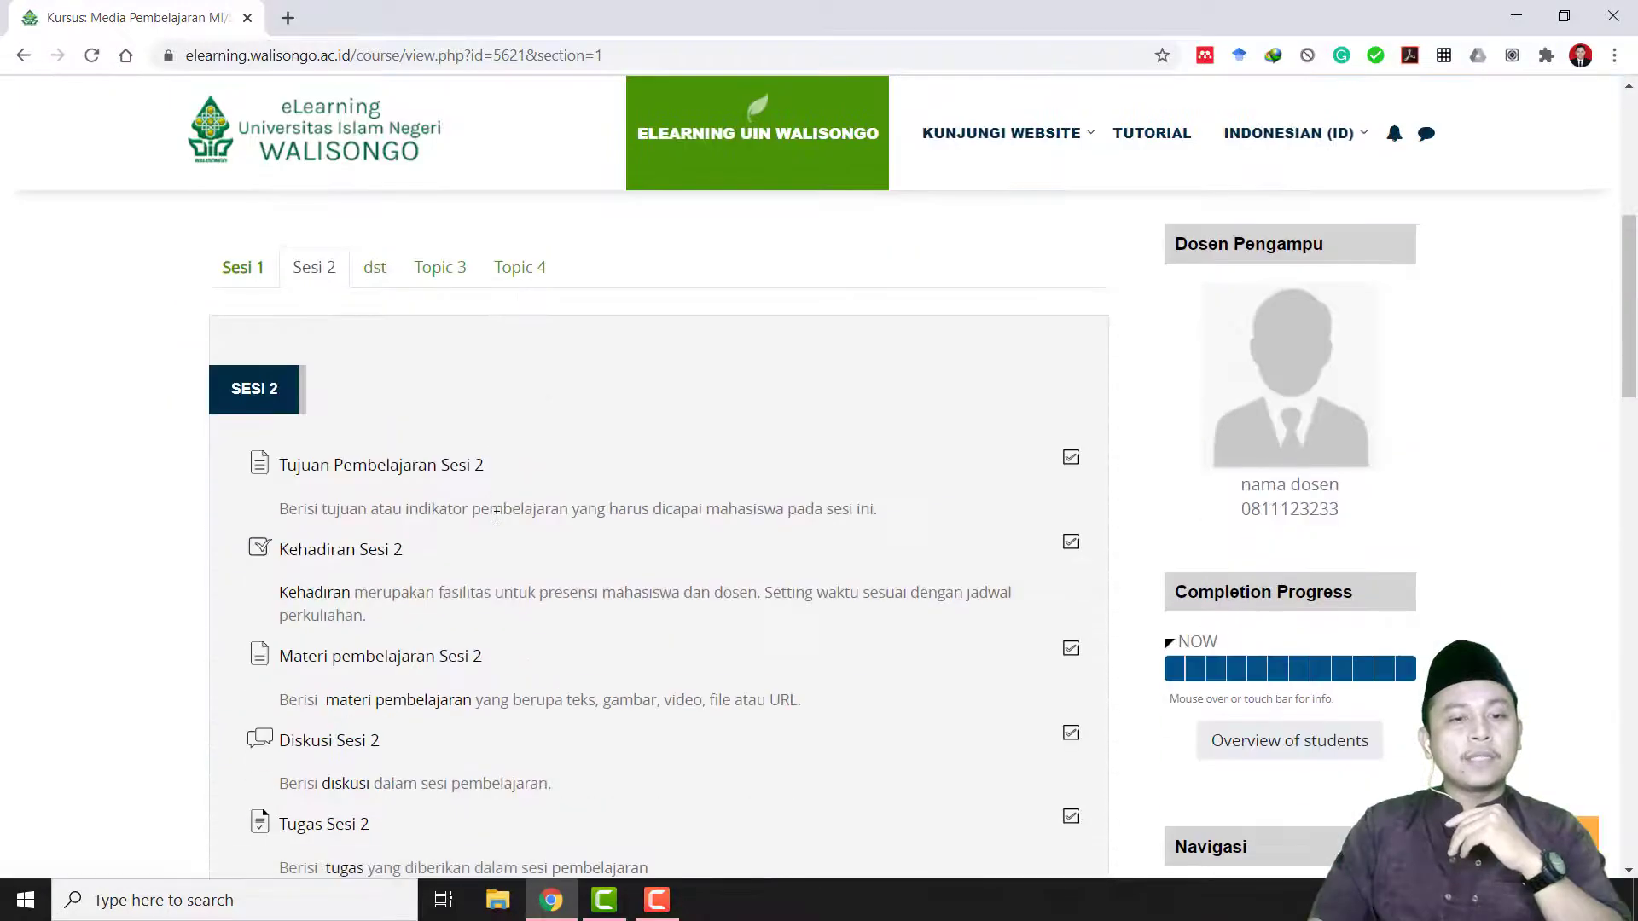
scroll(495, 512, "down", 5)
scroll(494, 522, "up", 6)
left_click(372, 378)
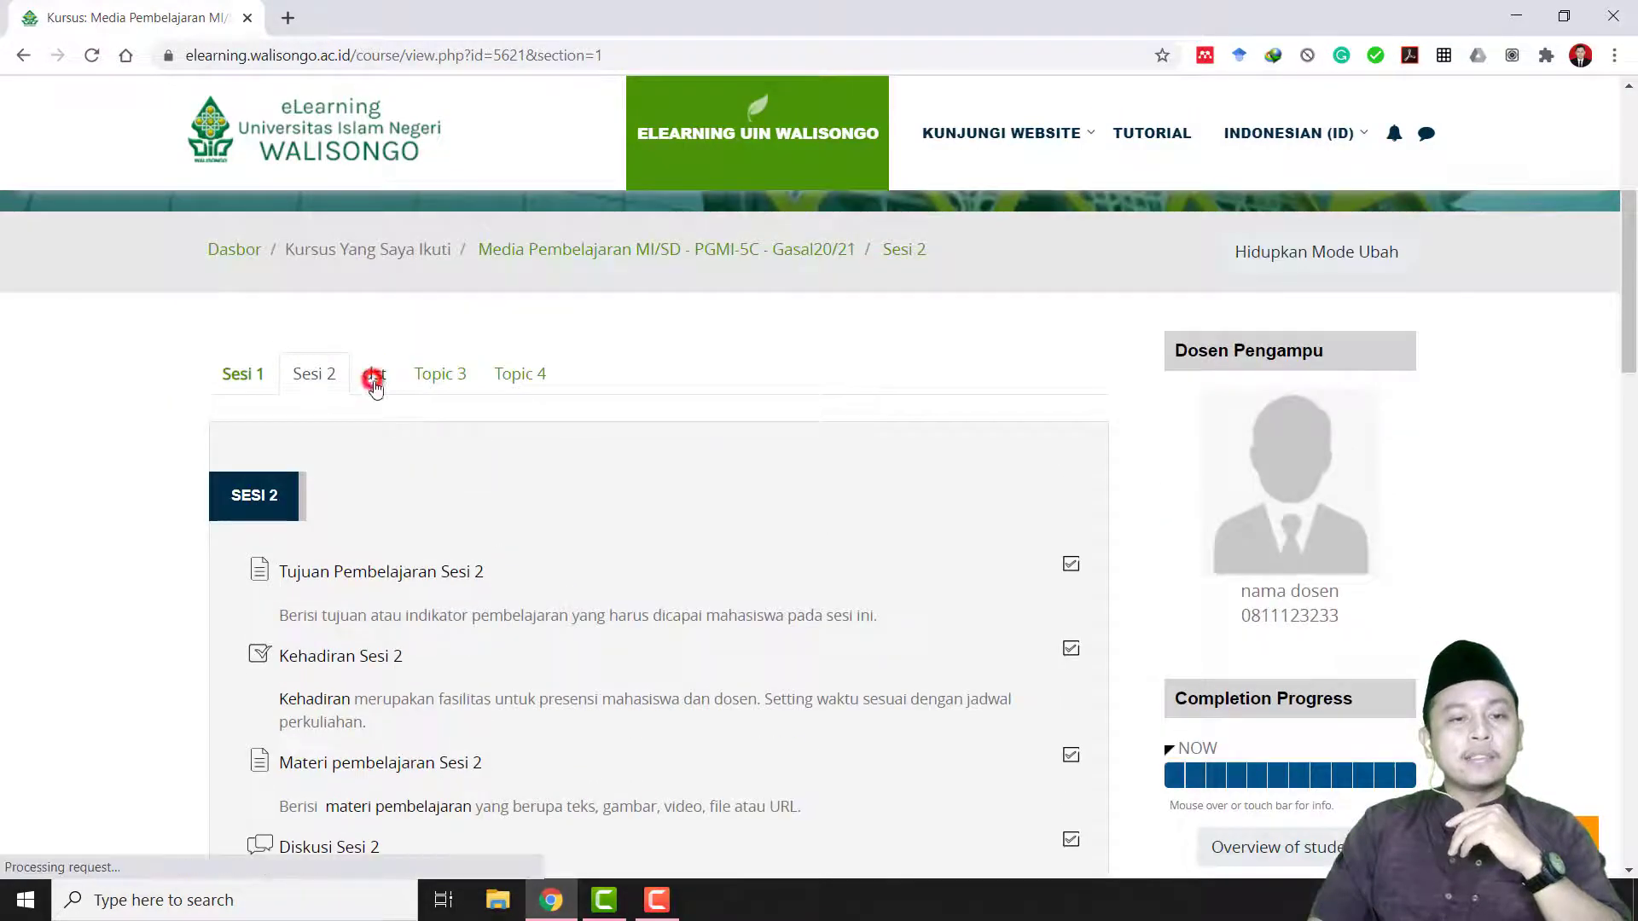
scroll(467, 591, "down", 4)
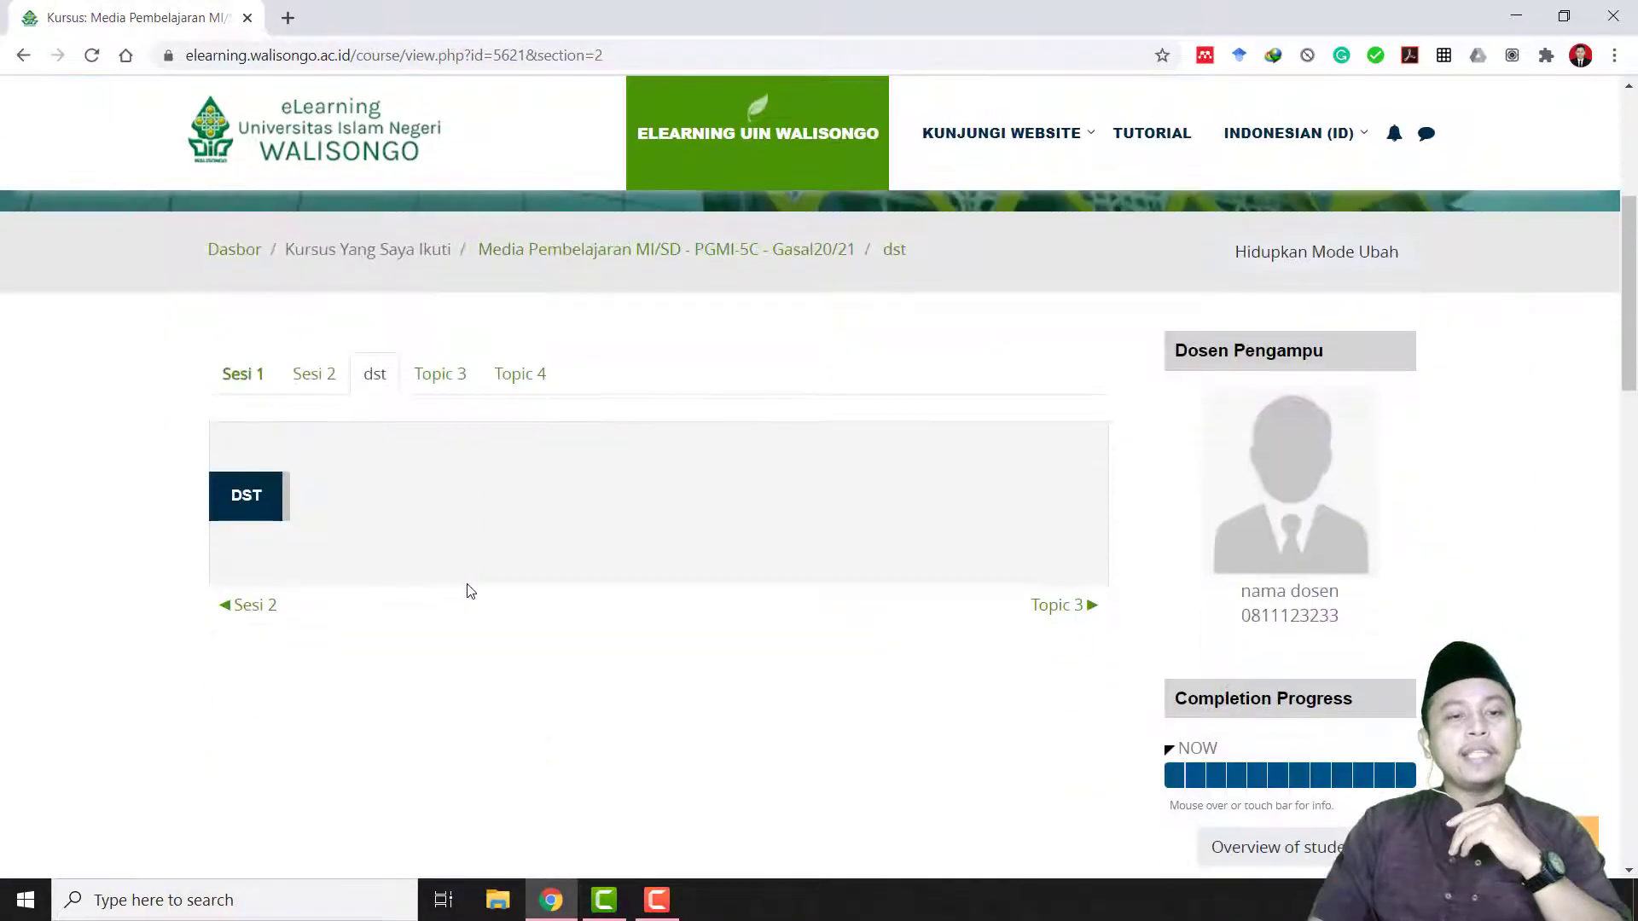
left_click(450, 381)
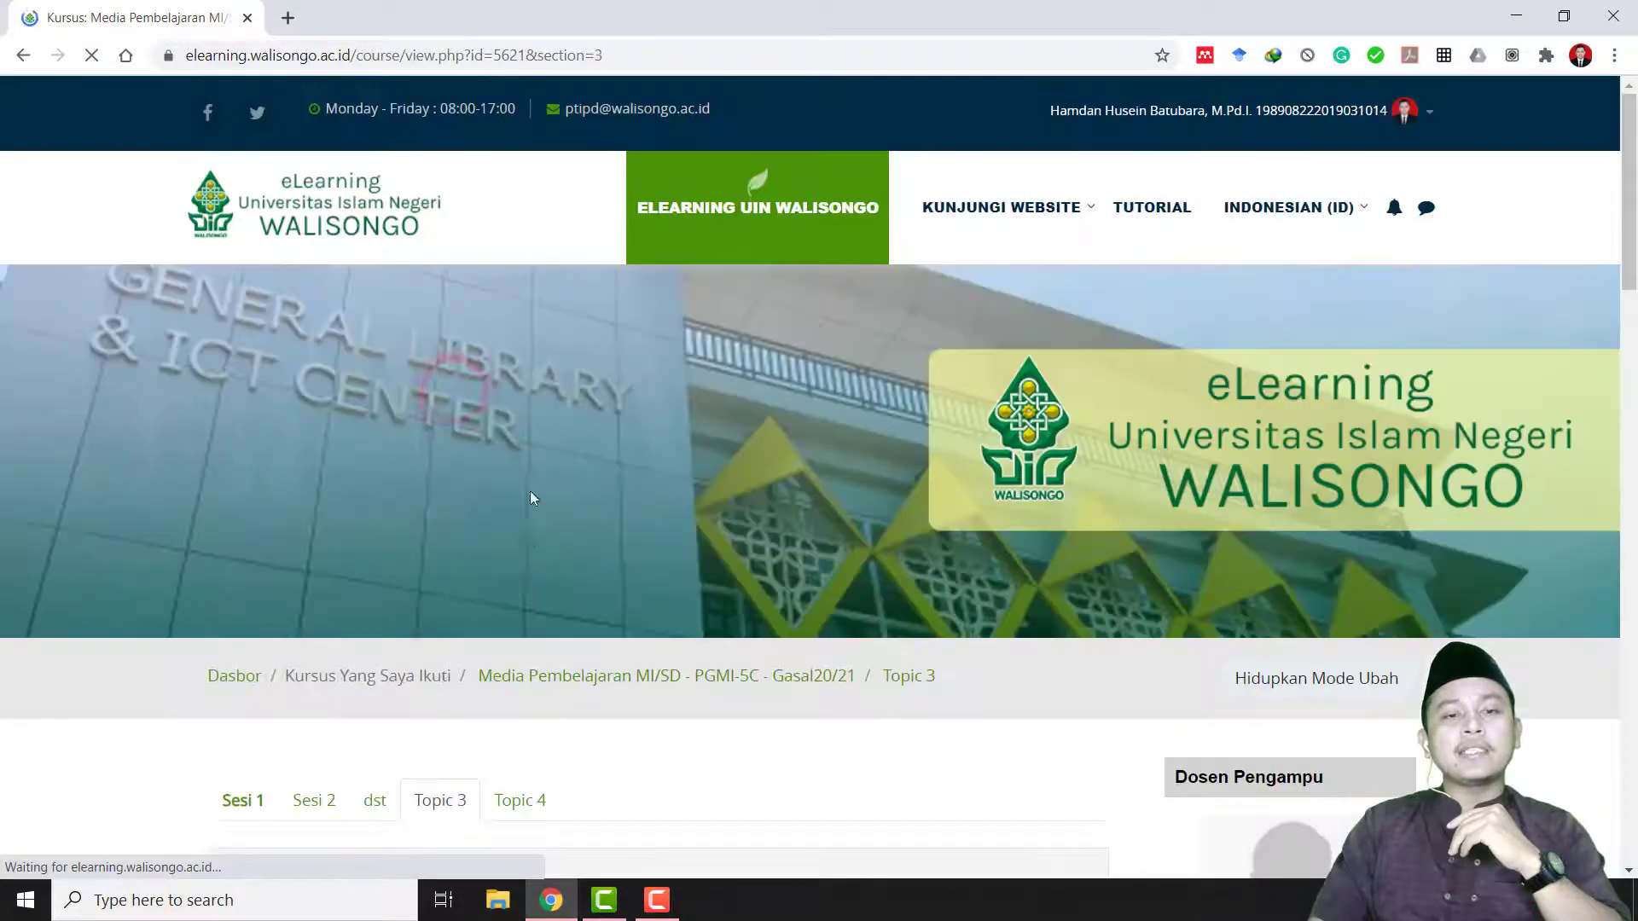
scroll(529, 551, "down", 2)
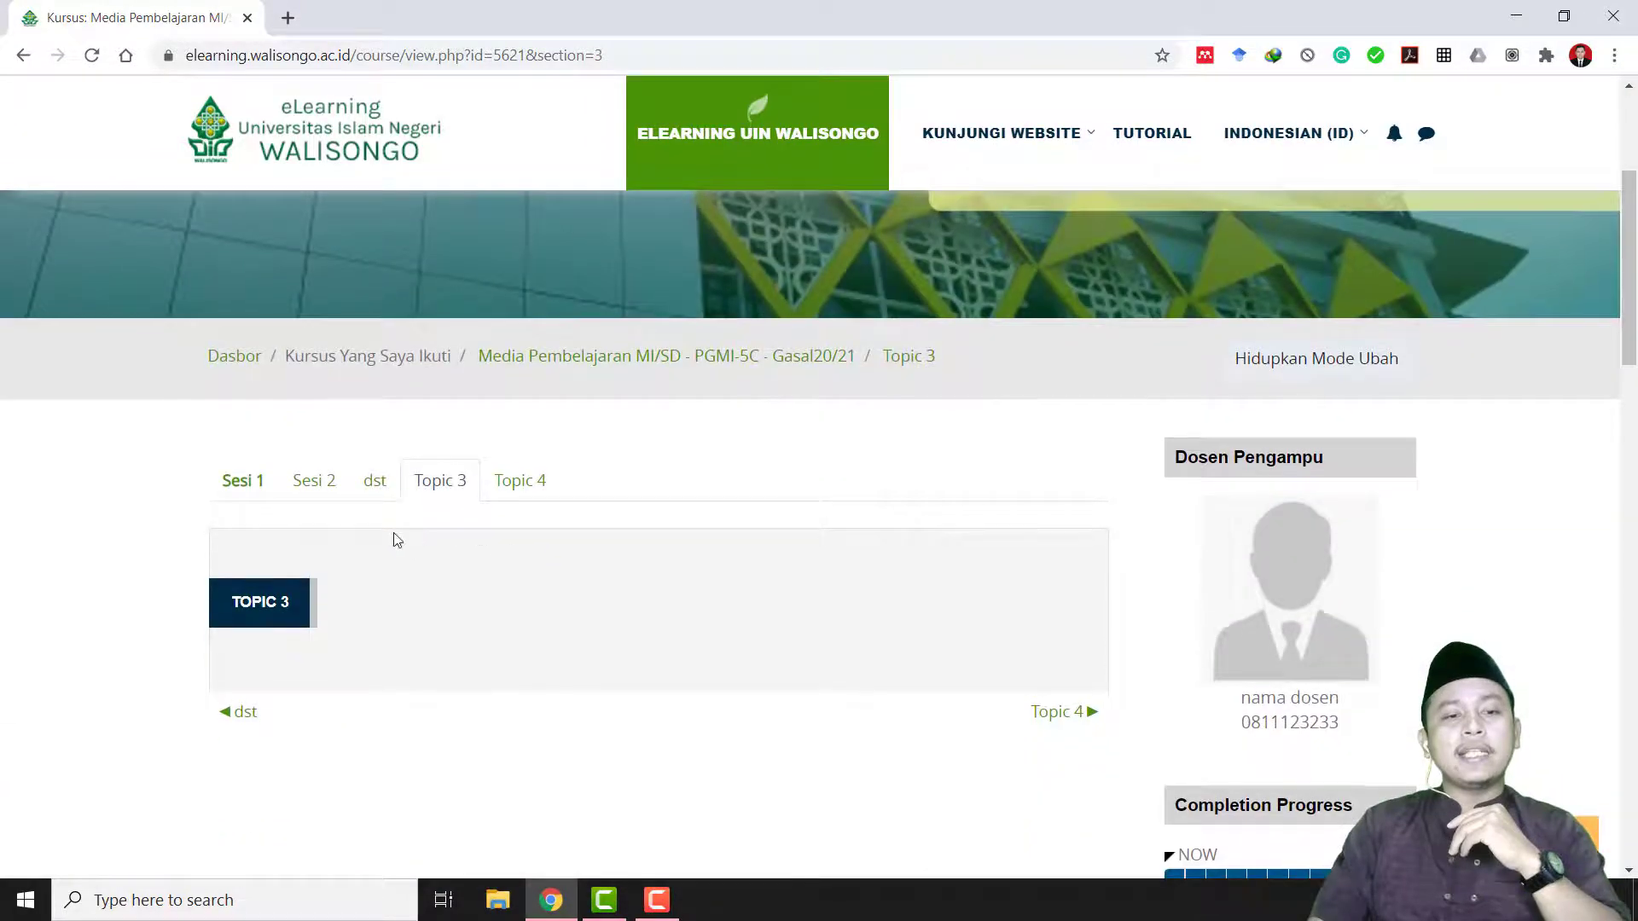
left_click(256, 483)
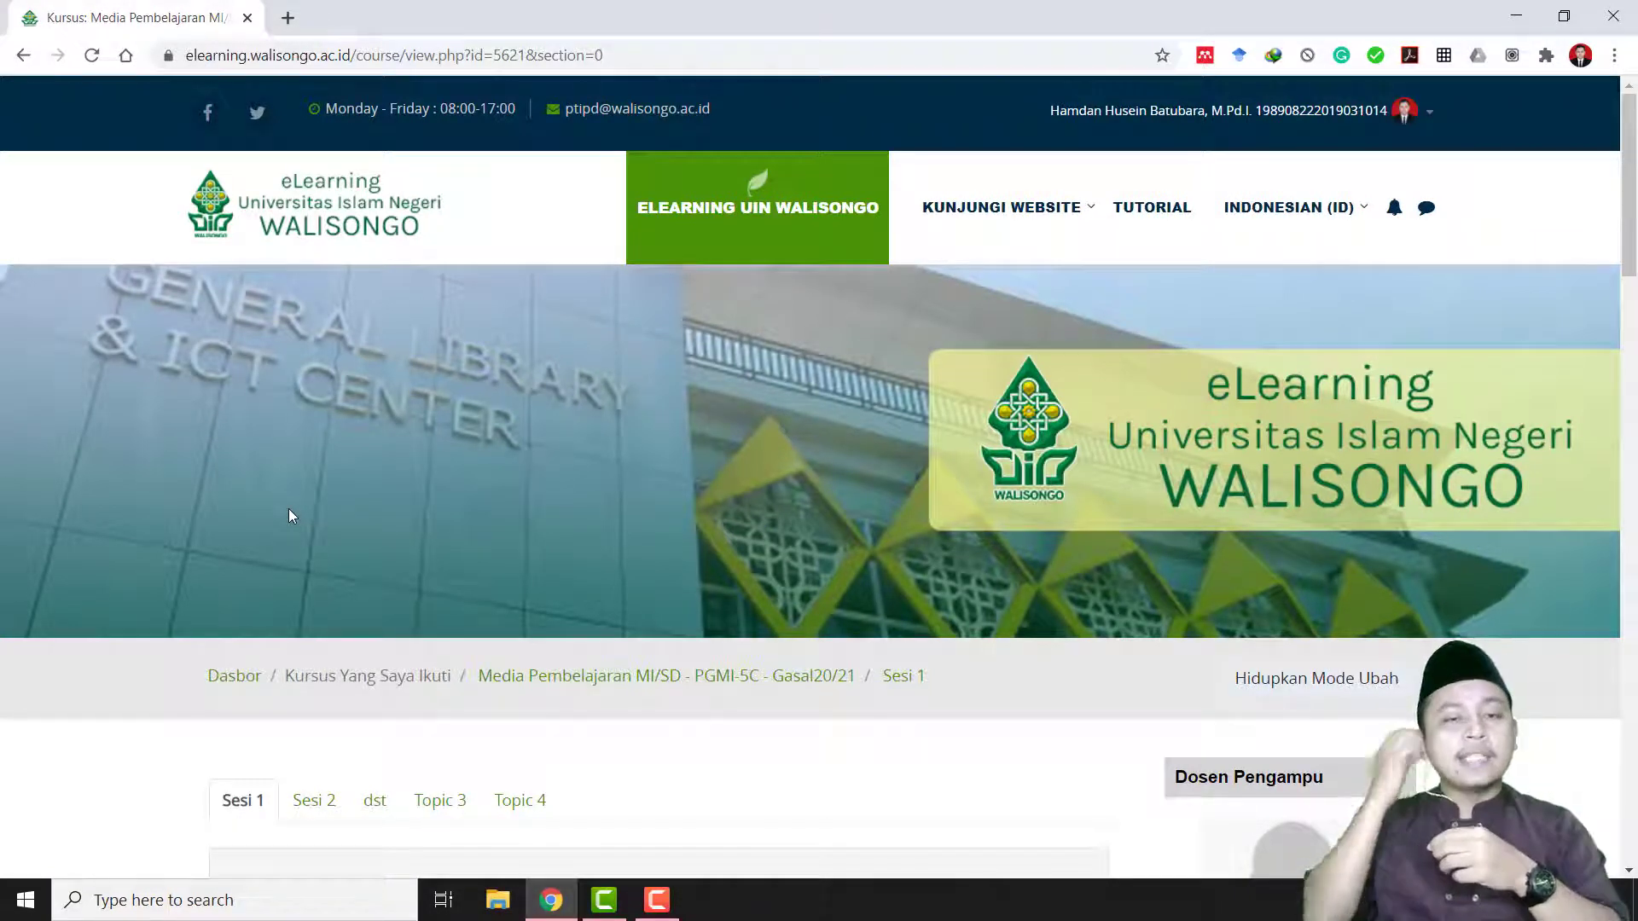
Step: Open the course's settings form (Ubah Pengaturan) from the course administration block
scroll(471, 747, "down", 2)
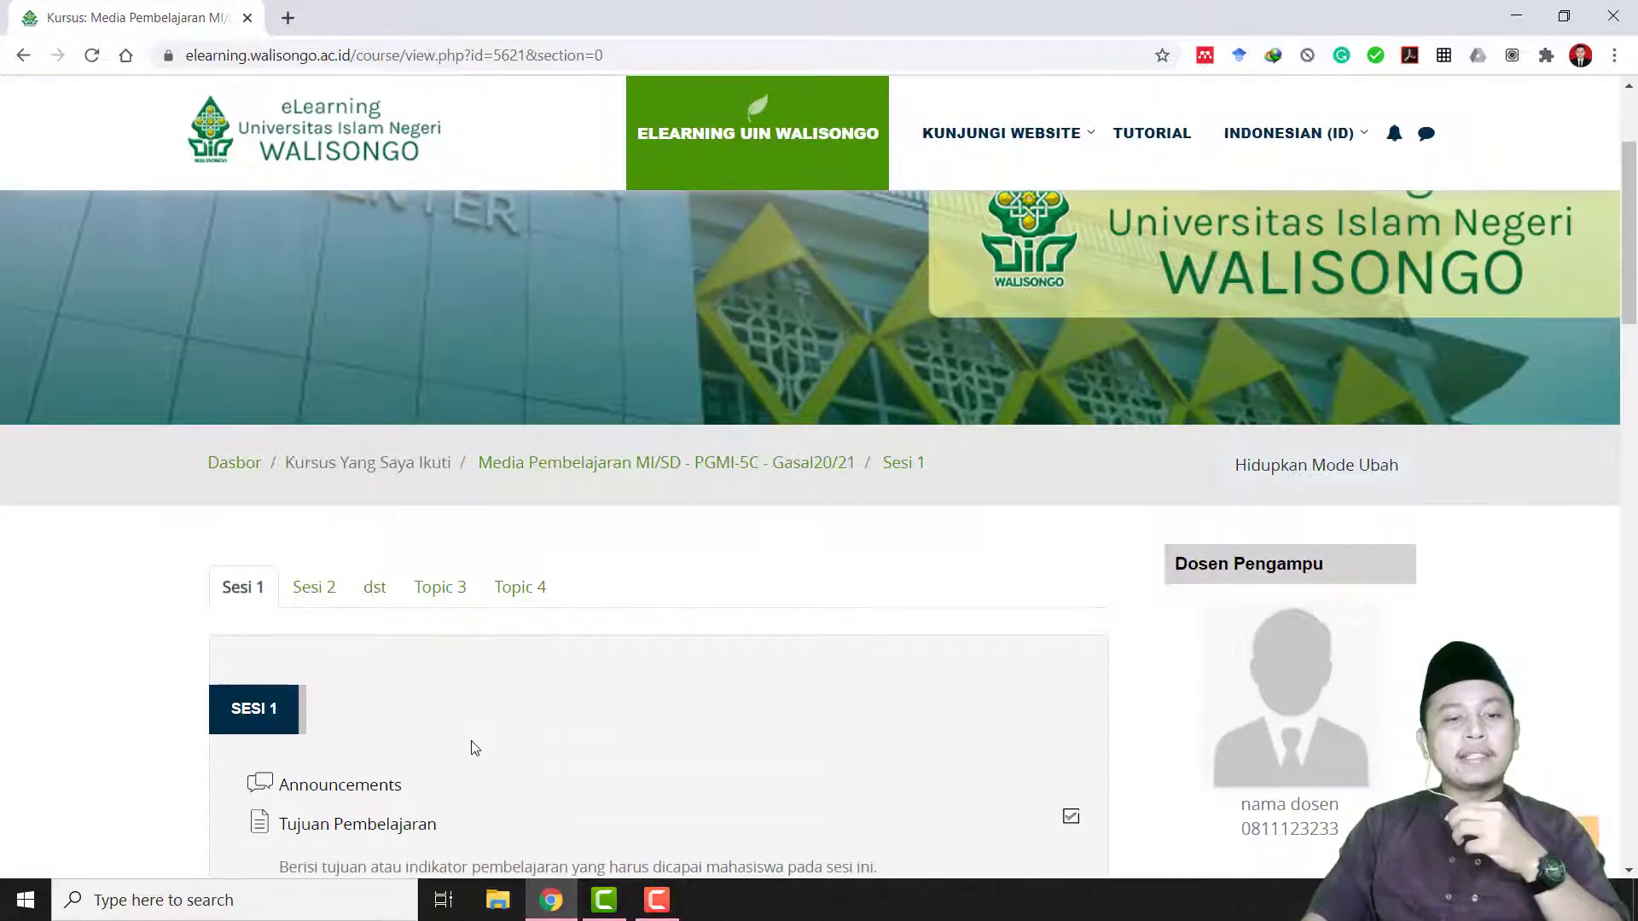
scroll(475, 748, "down", 1)
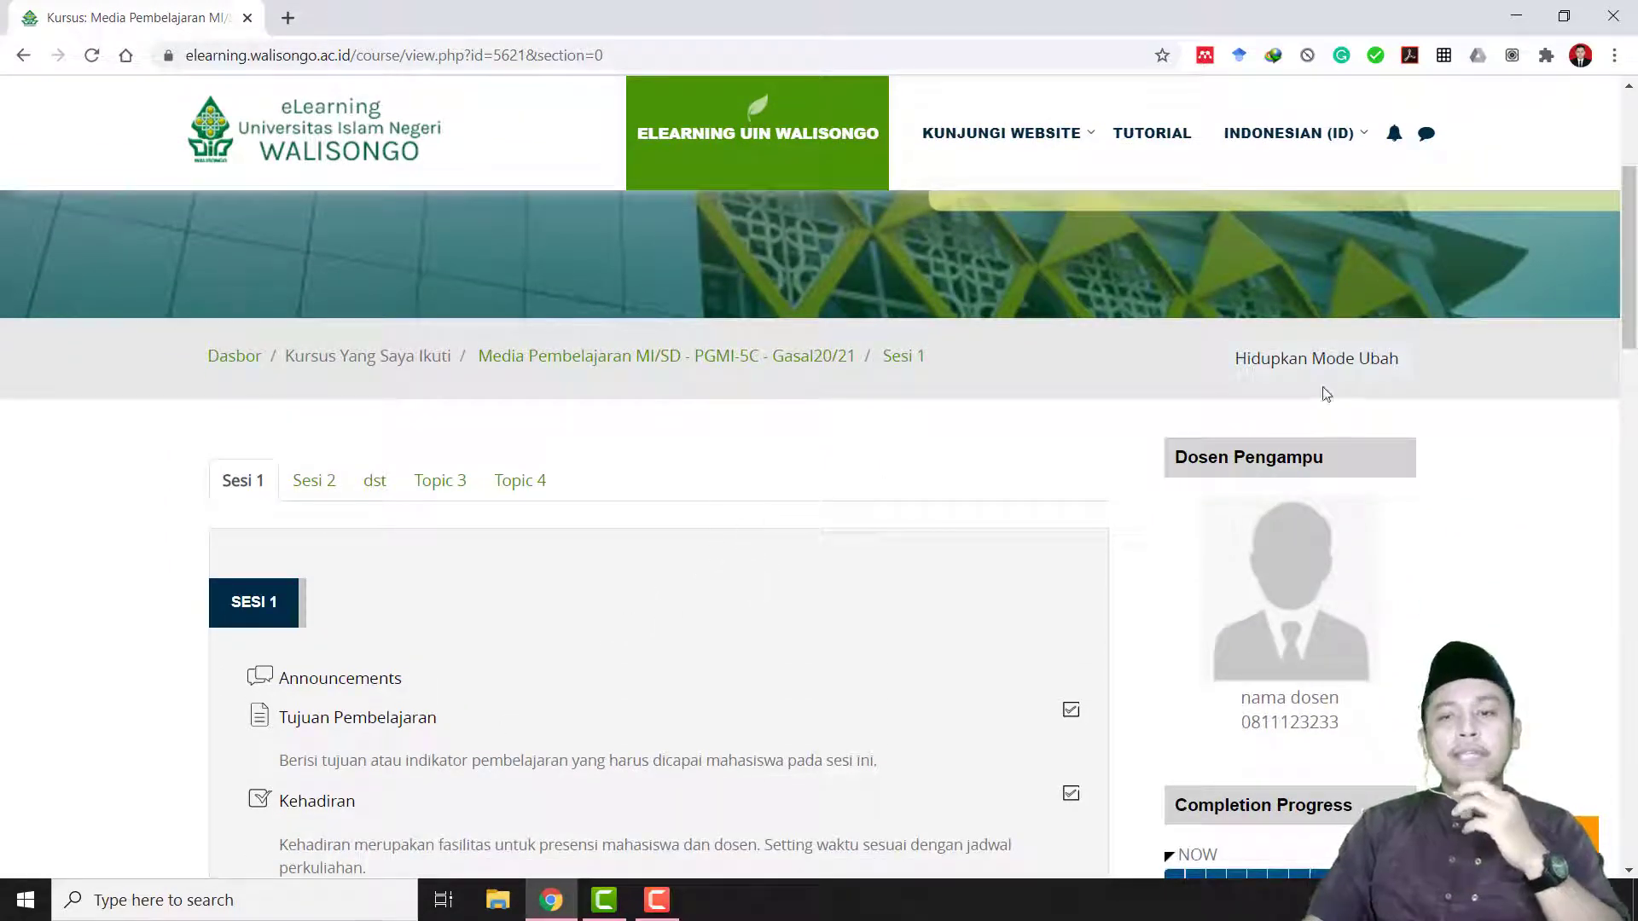
left_click_drag(1631, 303, 1632, 811)
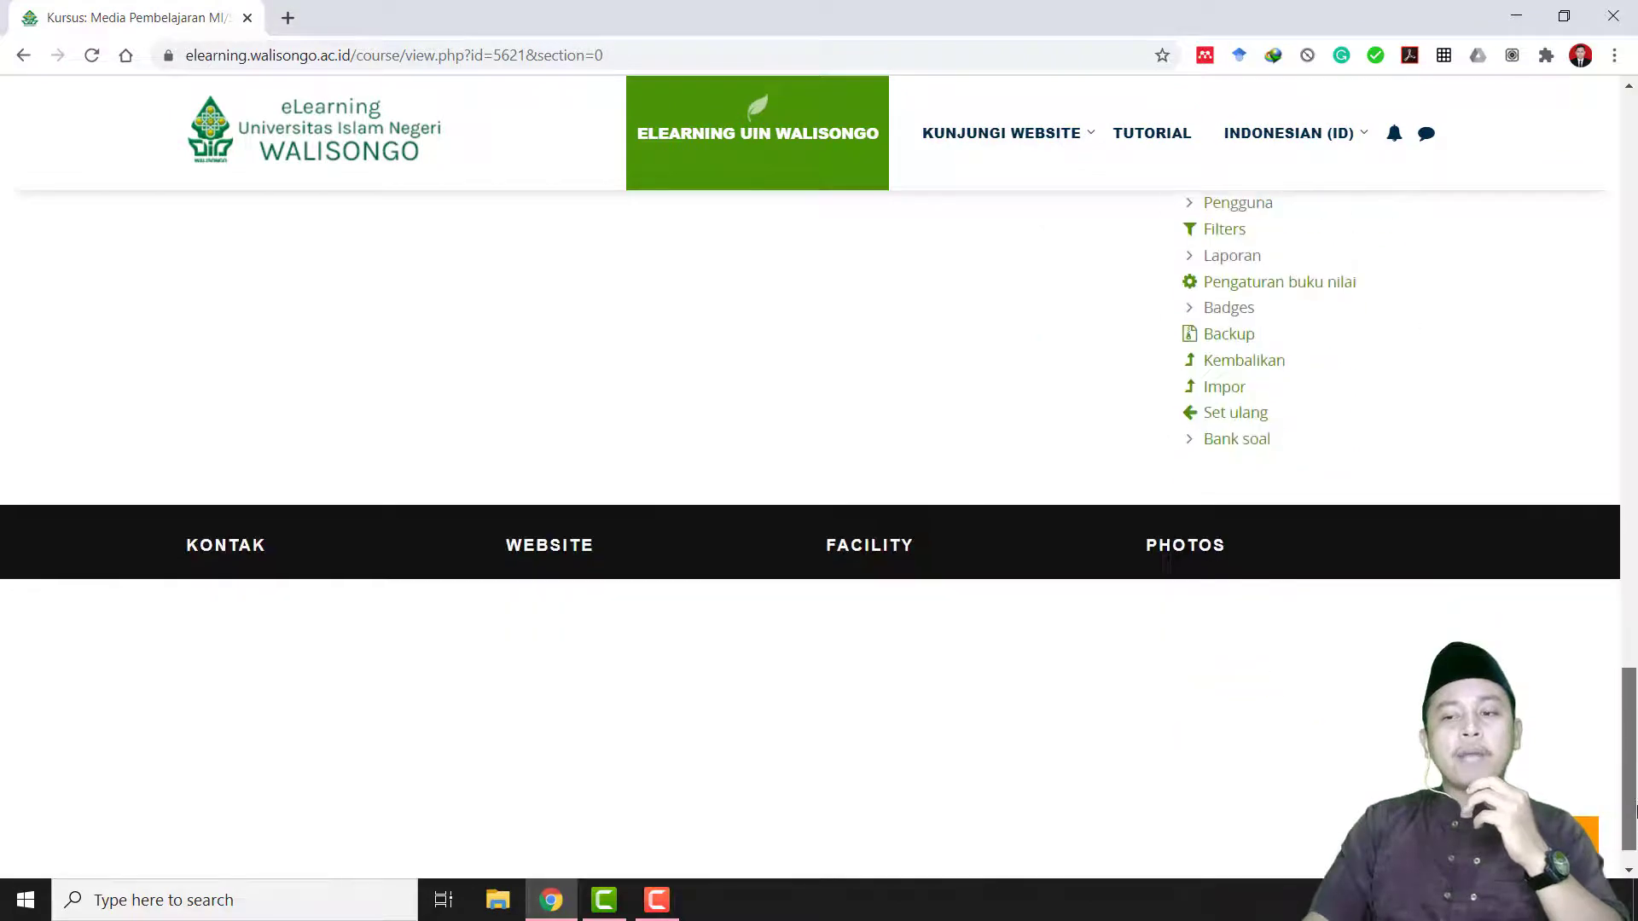
scroll(1512, 597, "up", 3)
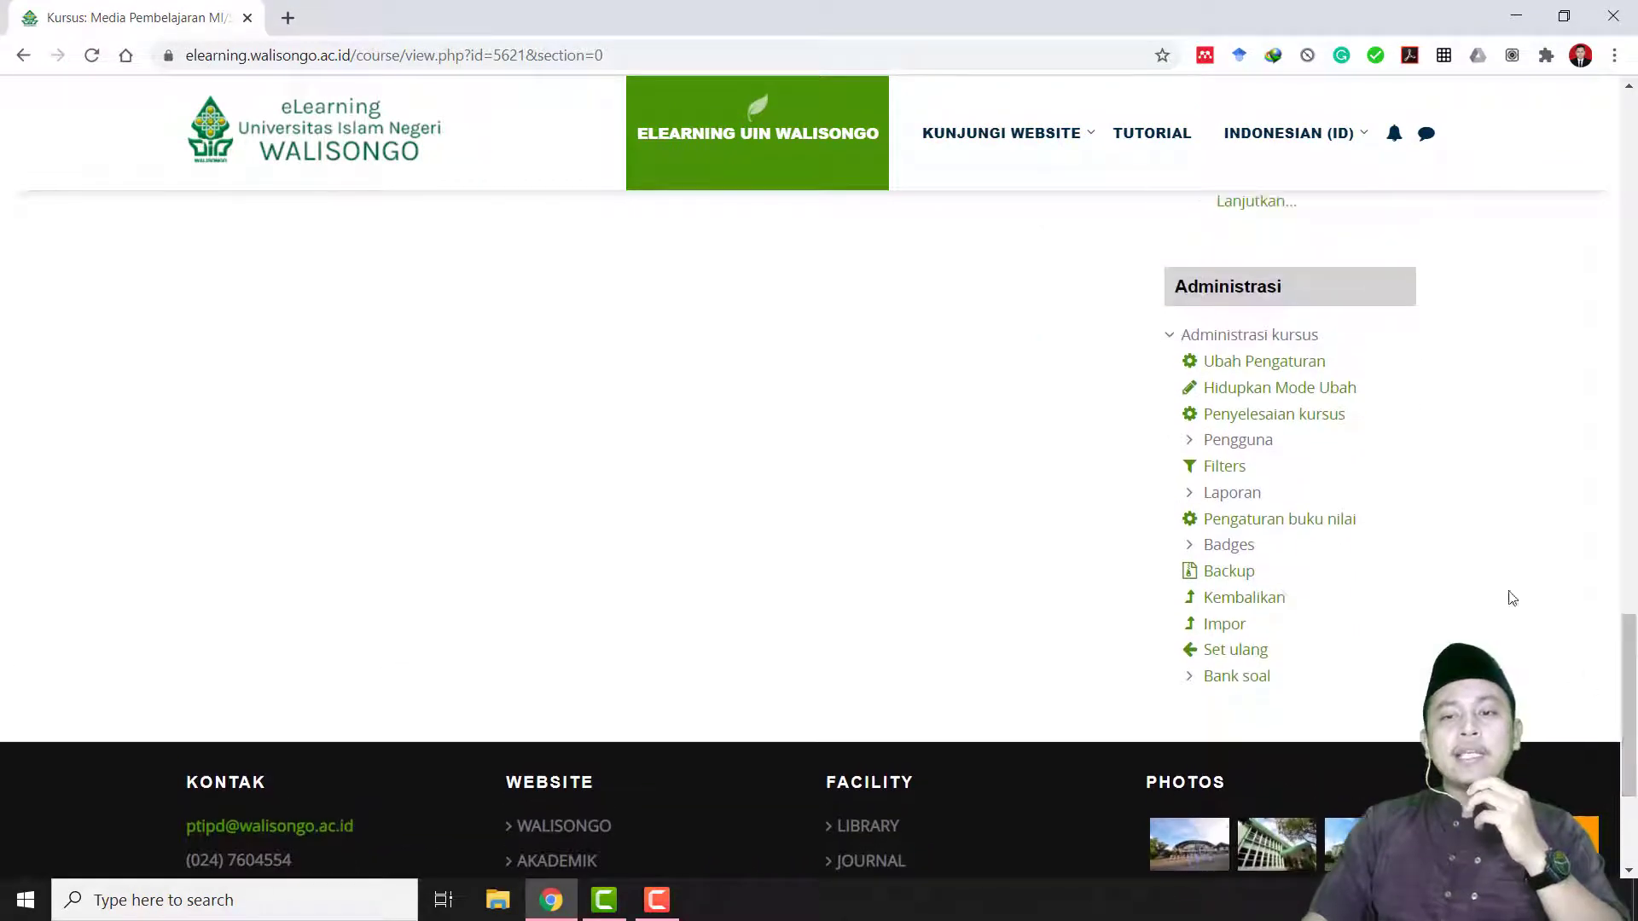
left_click(1268, 367)
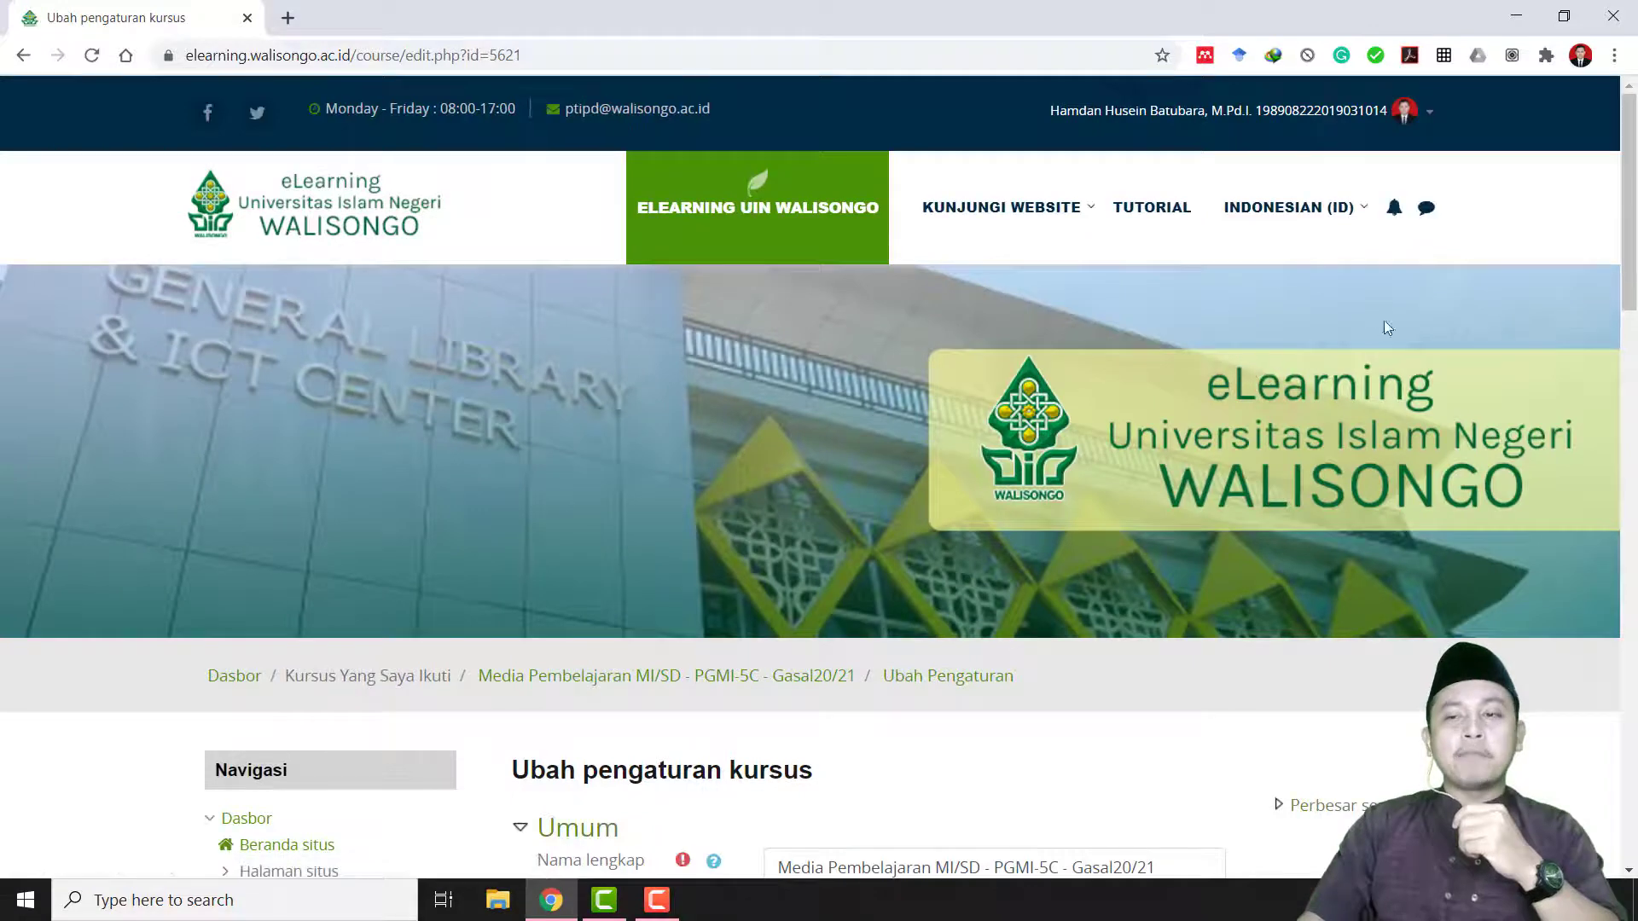
Step: Shorten the course's full name to "Media Pembelajaran MI/SD - PGMI-5C" by removing the semester suffix
left_click_drag(1630, 236, 1636, 363)
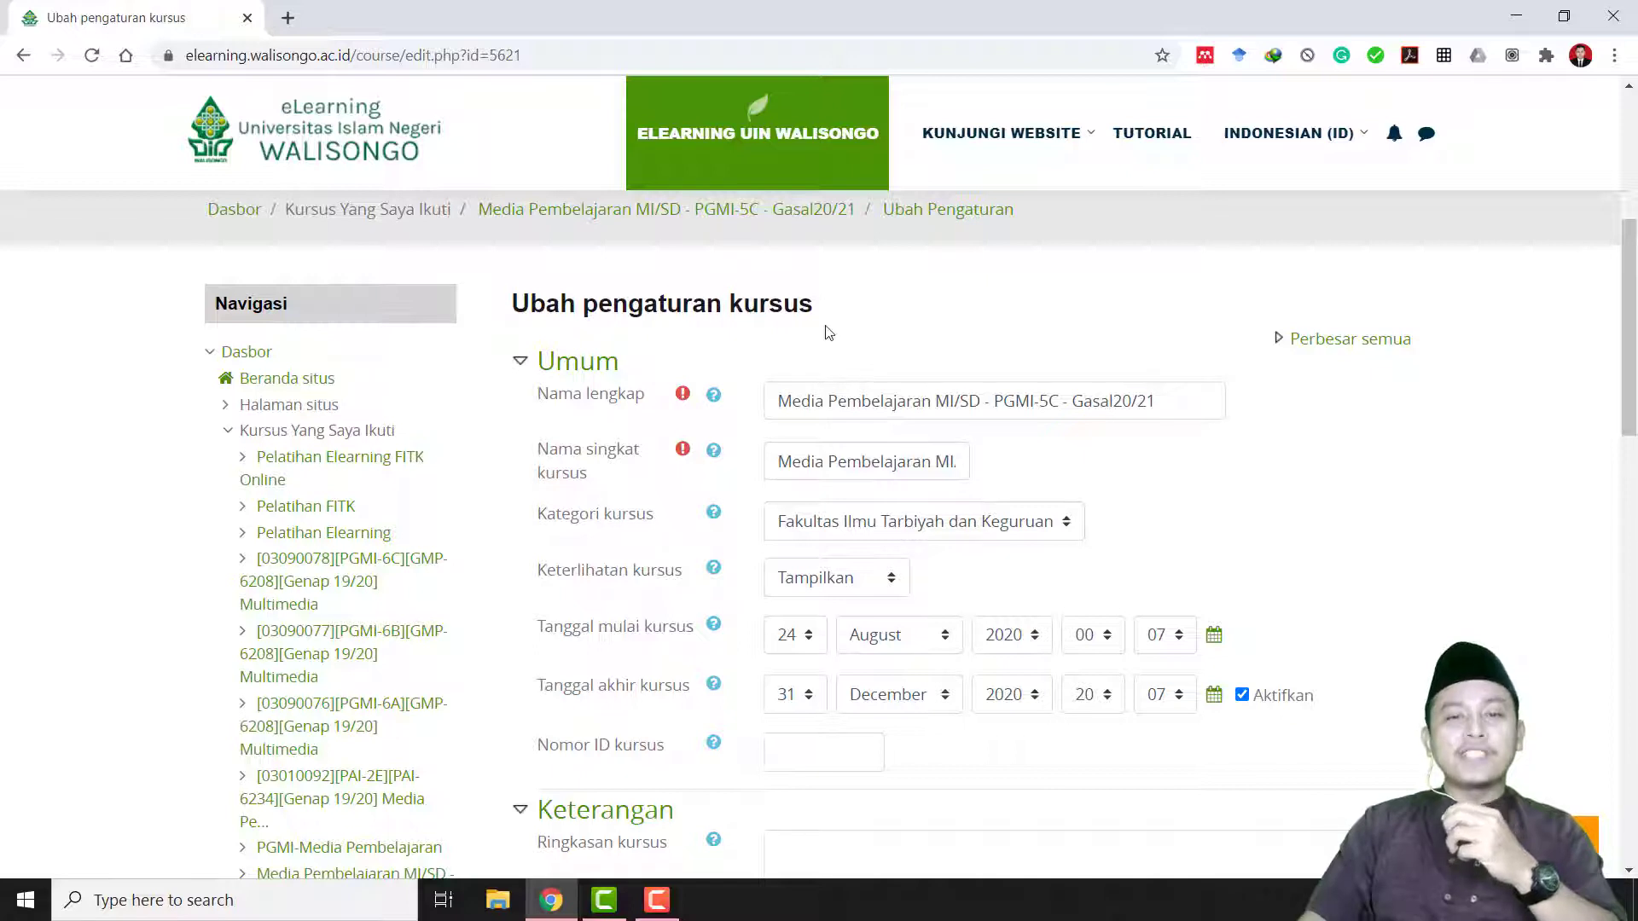
left_click_drag(1151, 399, 1060, 400)
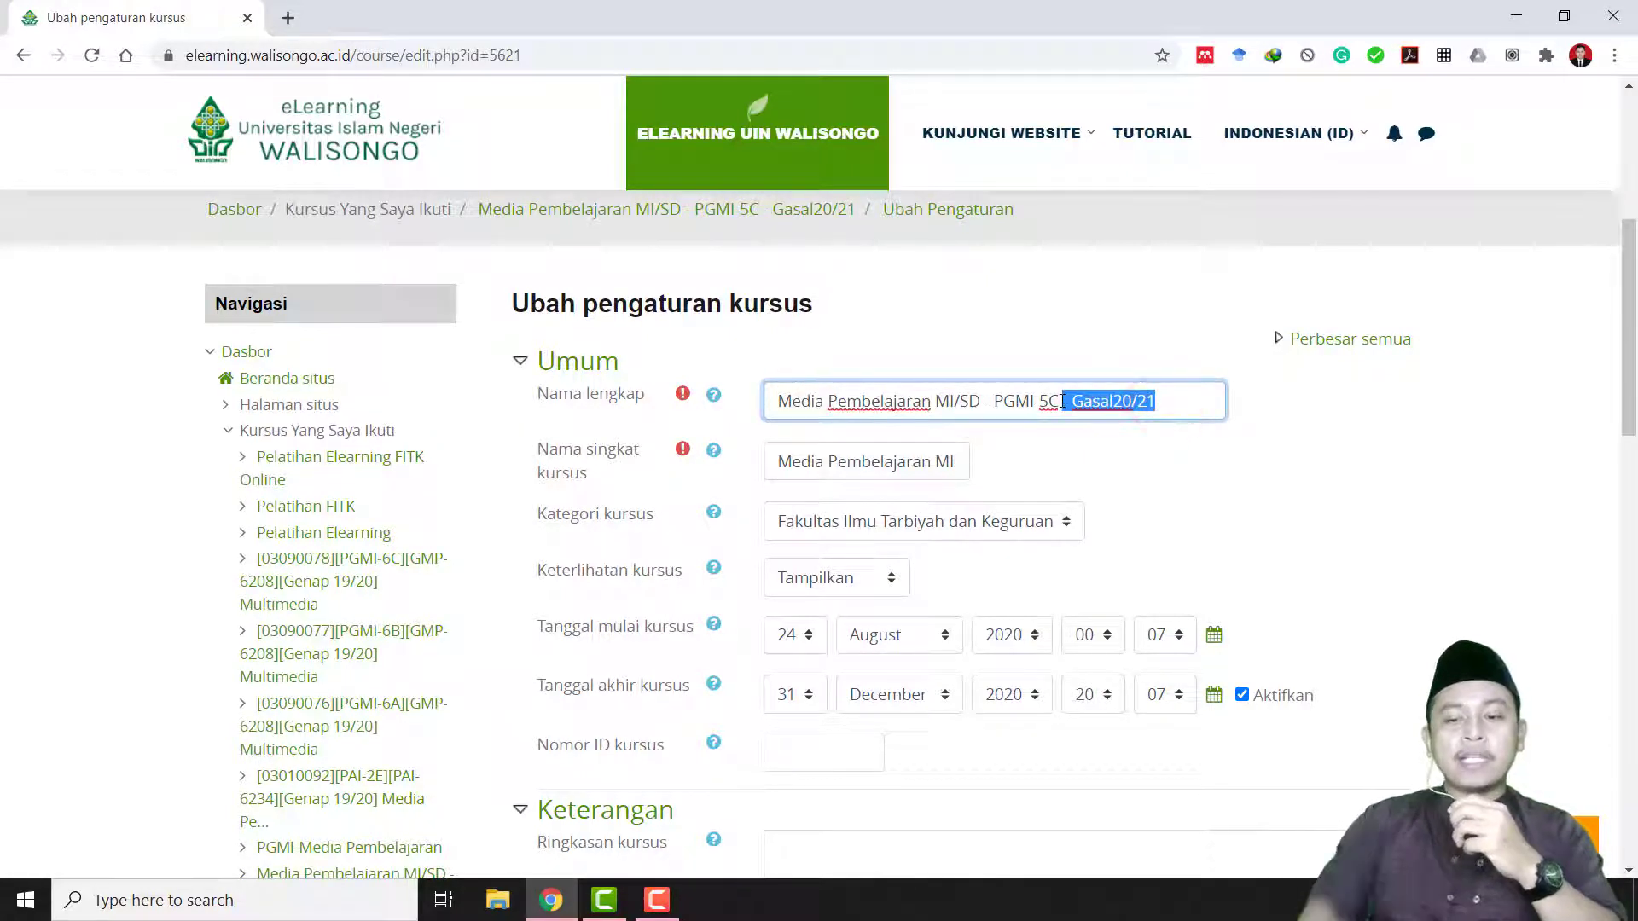
key("BackSpace")
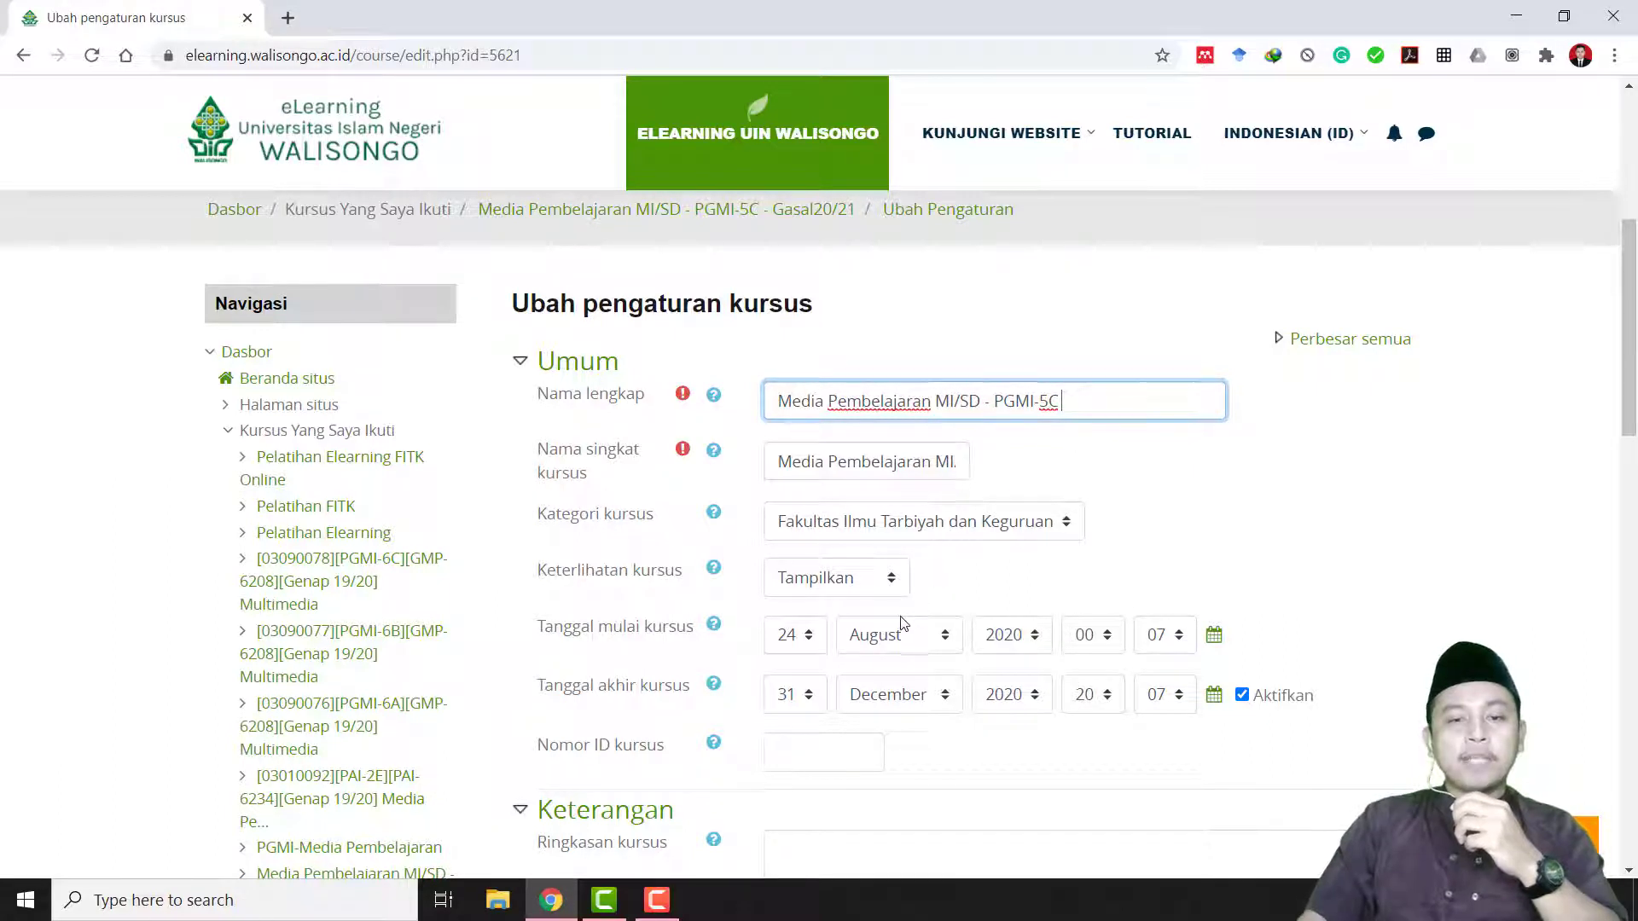
Step: Set the day of the course start date (Tanggal mulai kursus) to 27
scroll(906, 616, "down", 1)
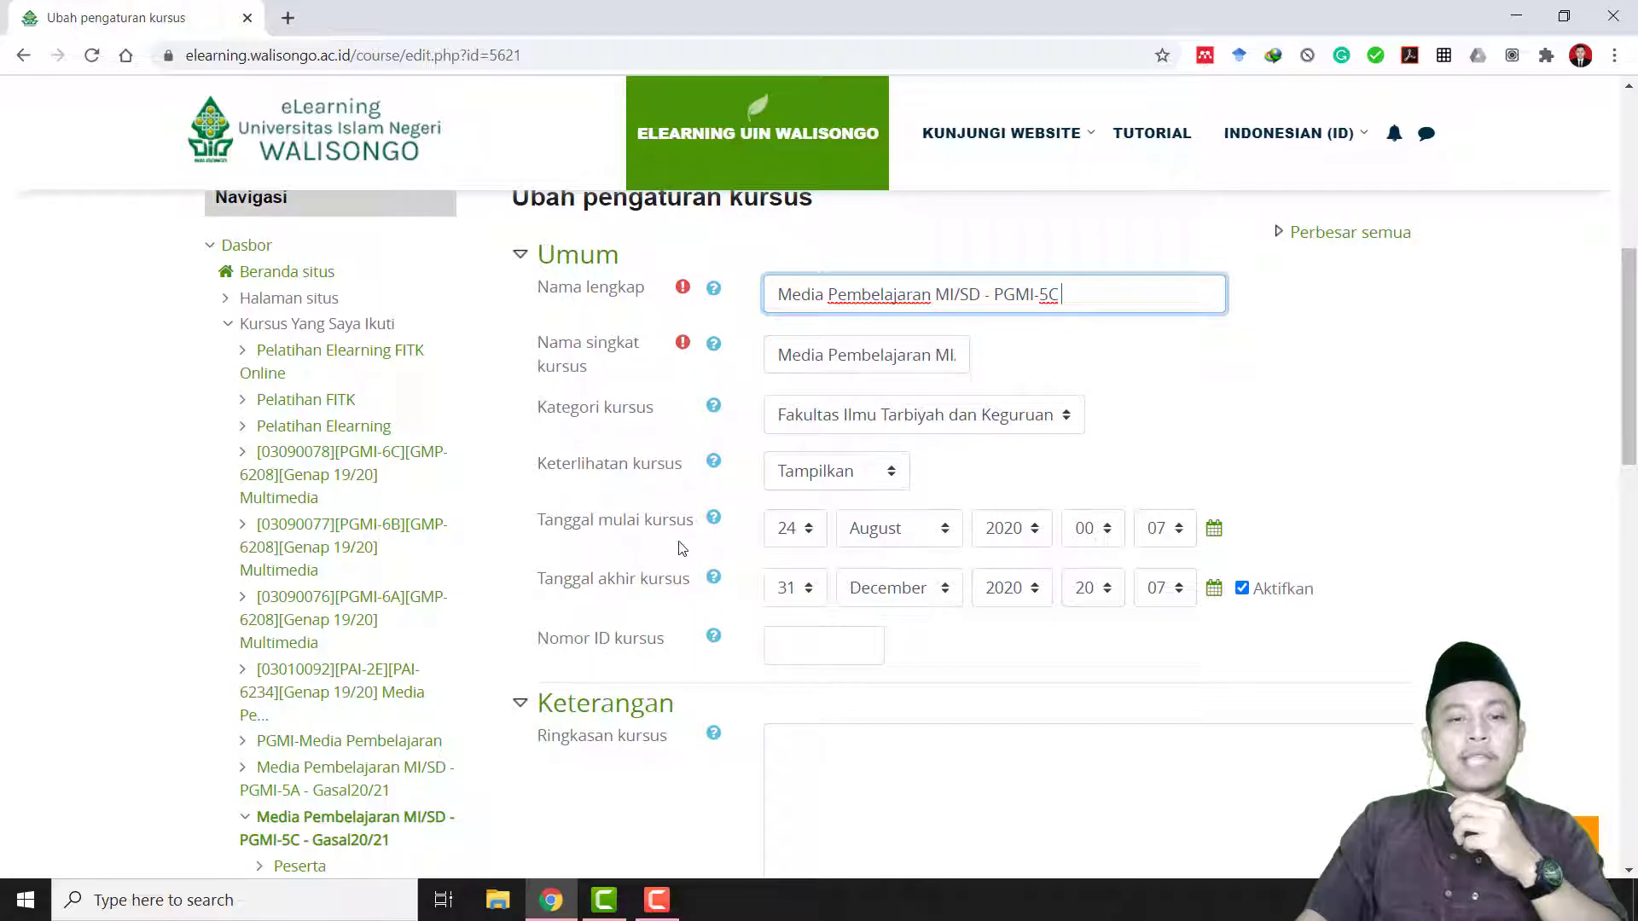
left_click(807, 536)
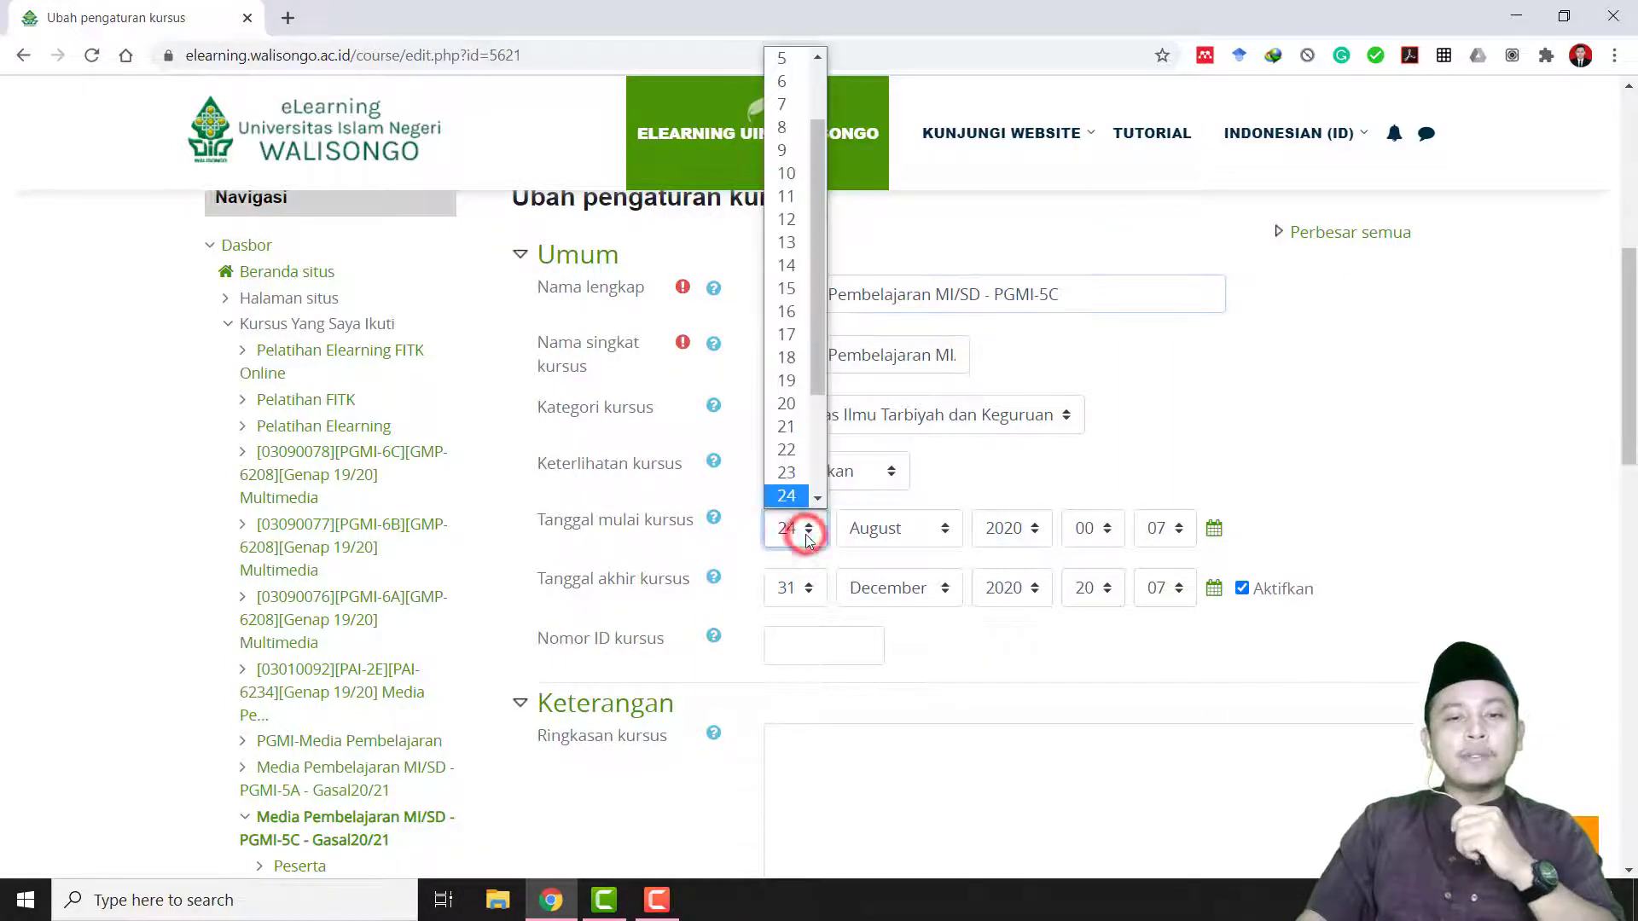
scroll(823, 391, "down", 3)
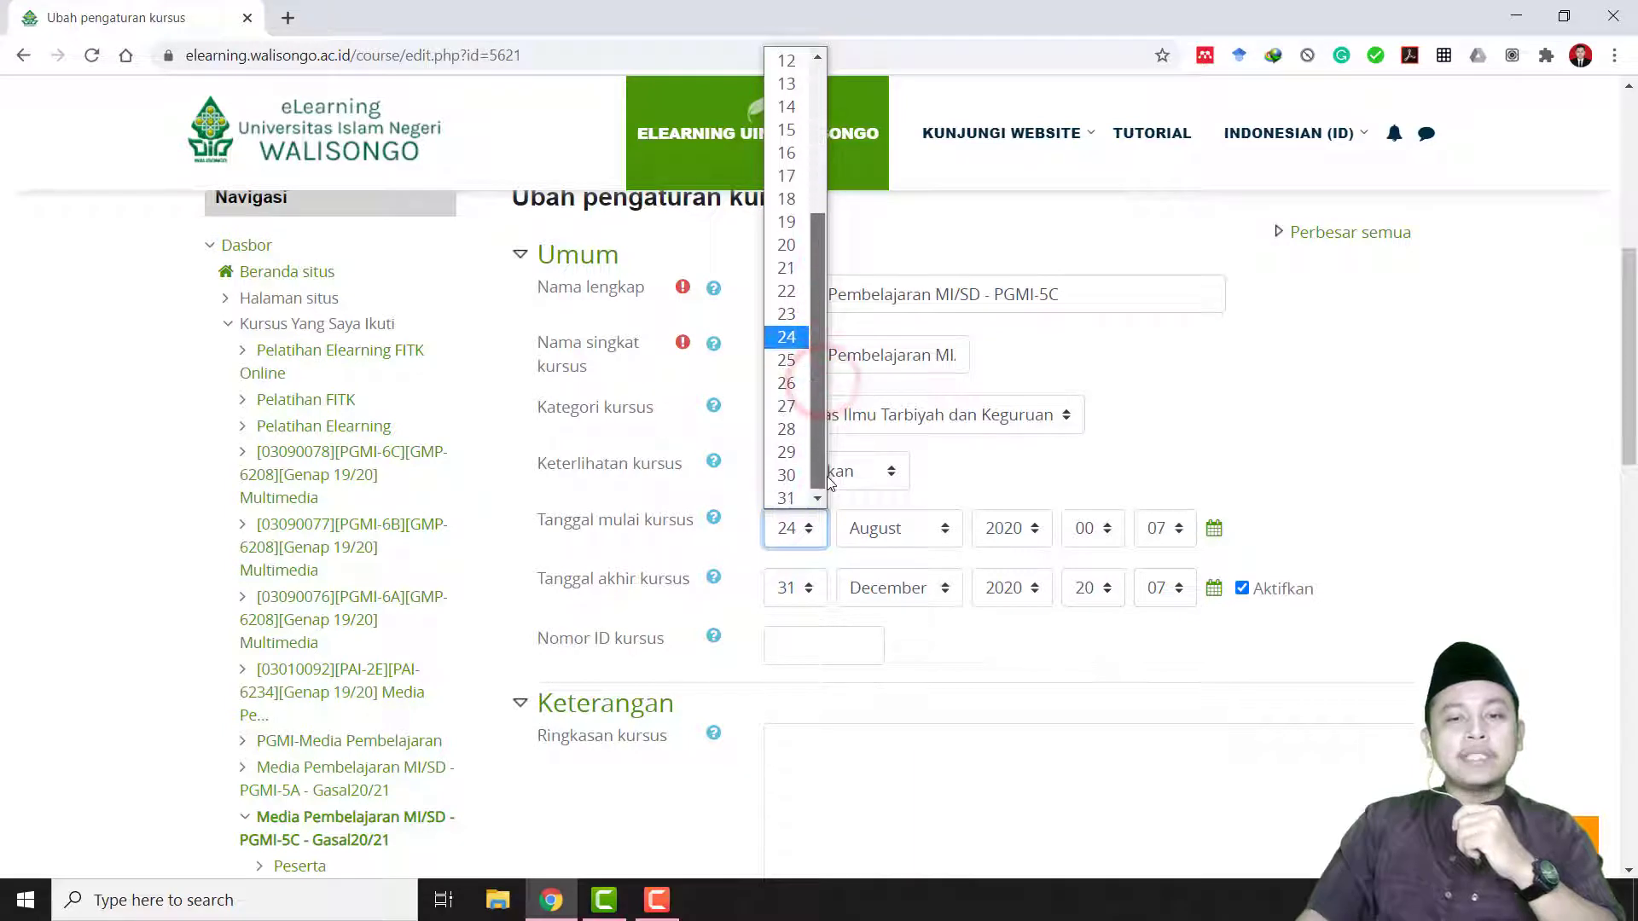
left_click(800, 407)
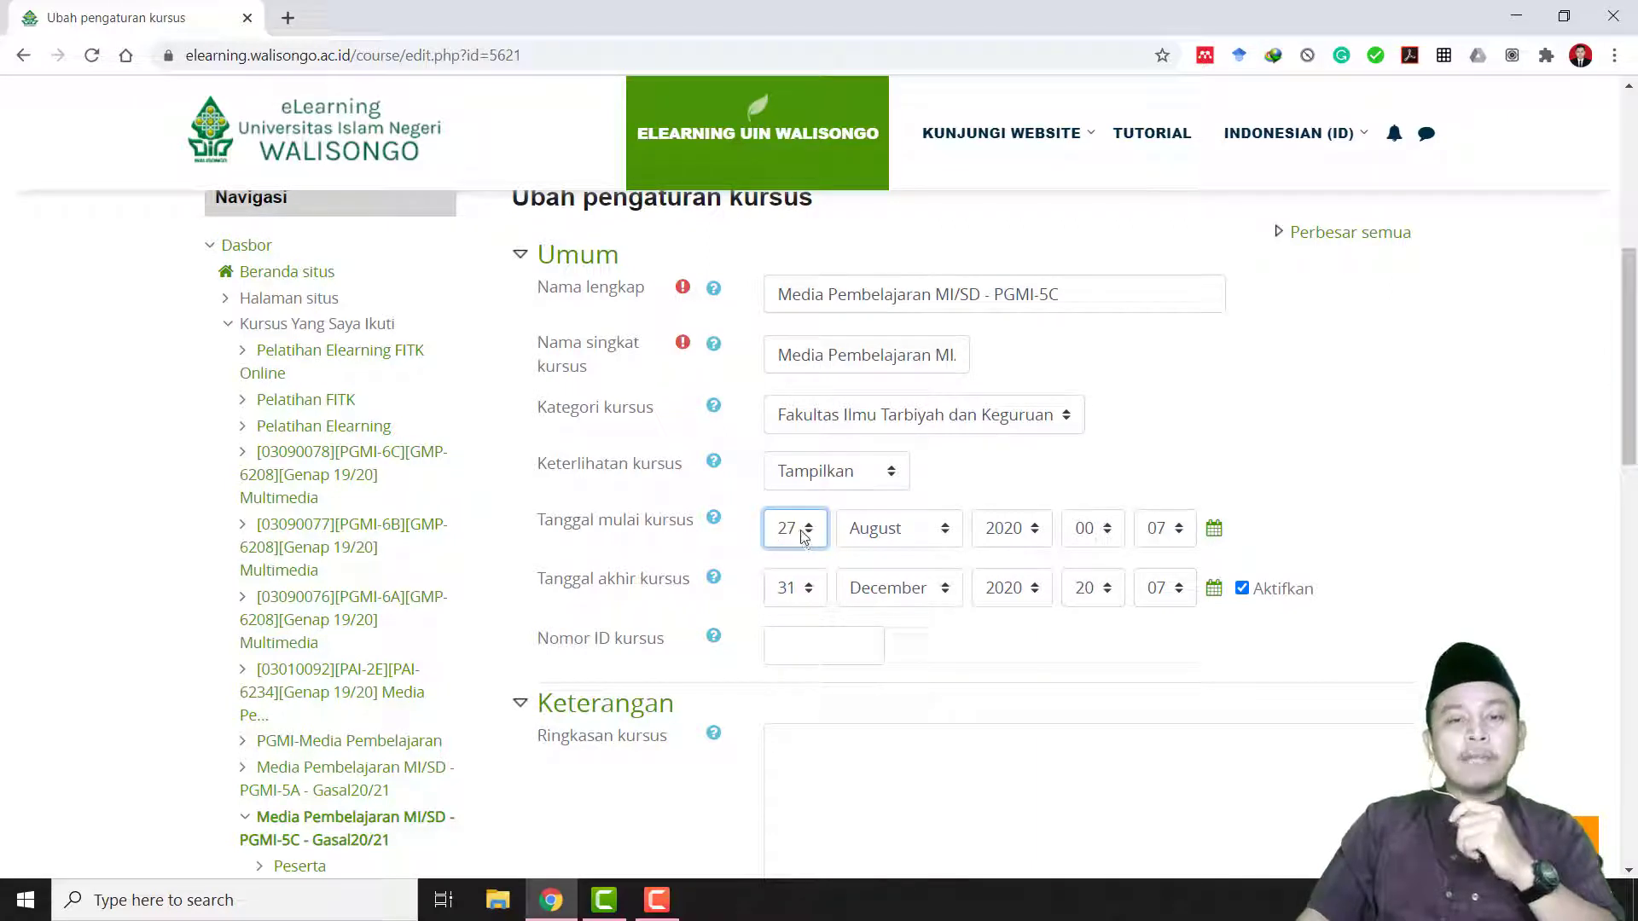
left_click(808, 540)
scroll(806, 512, "down", 1)
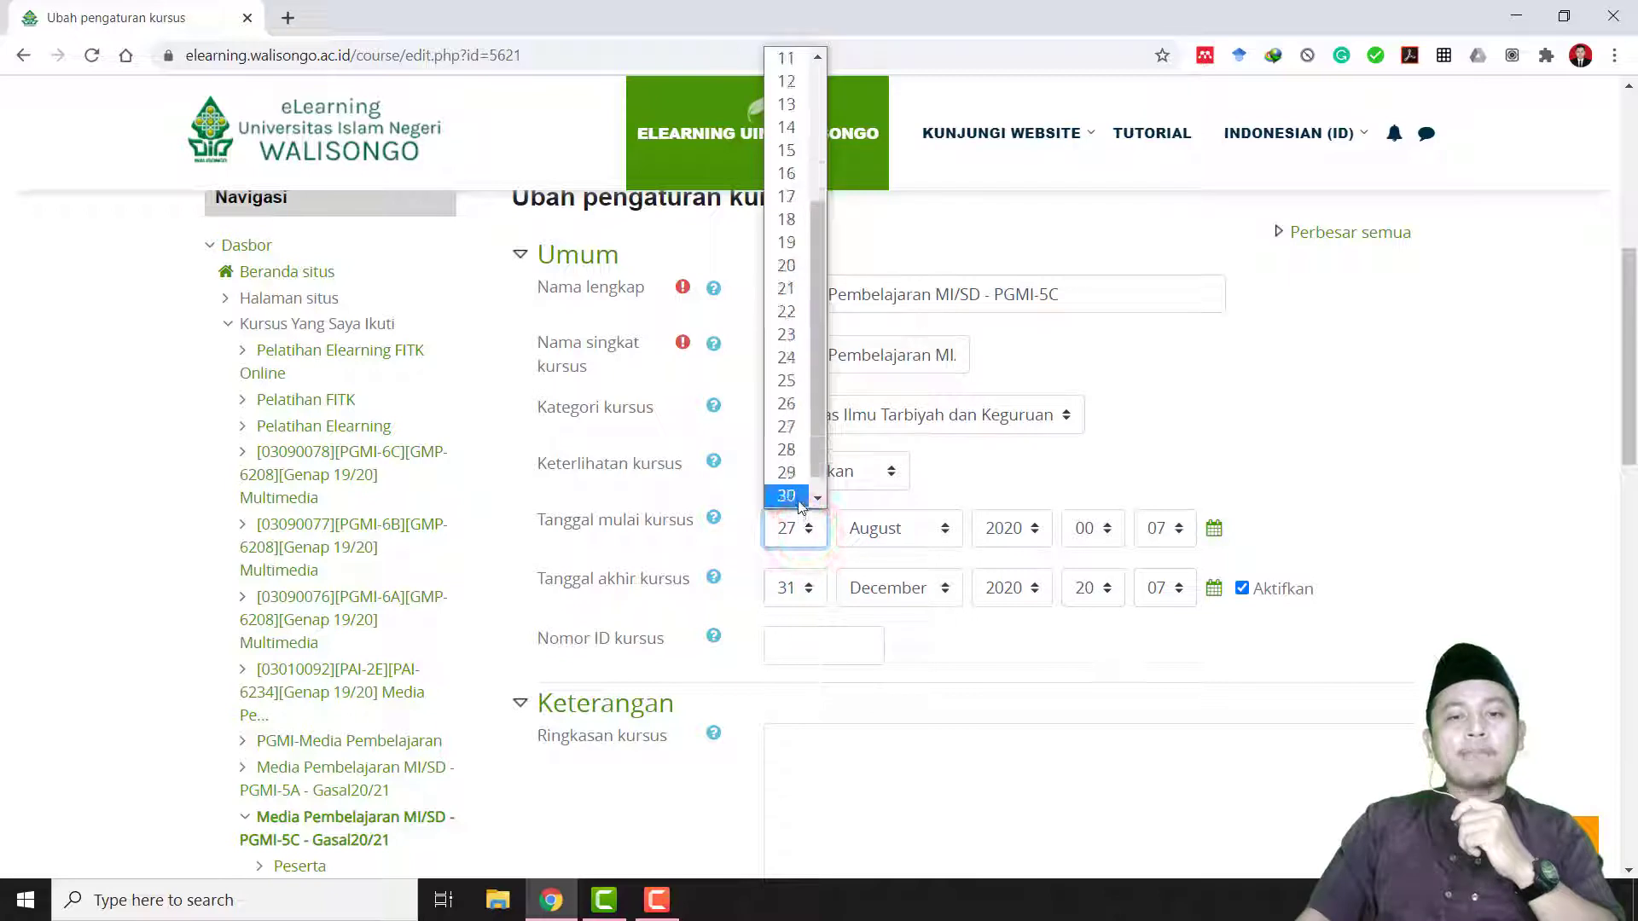
left_click_drag(822, 467, 822, 418)
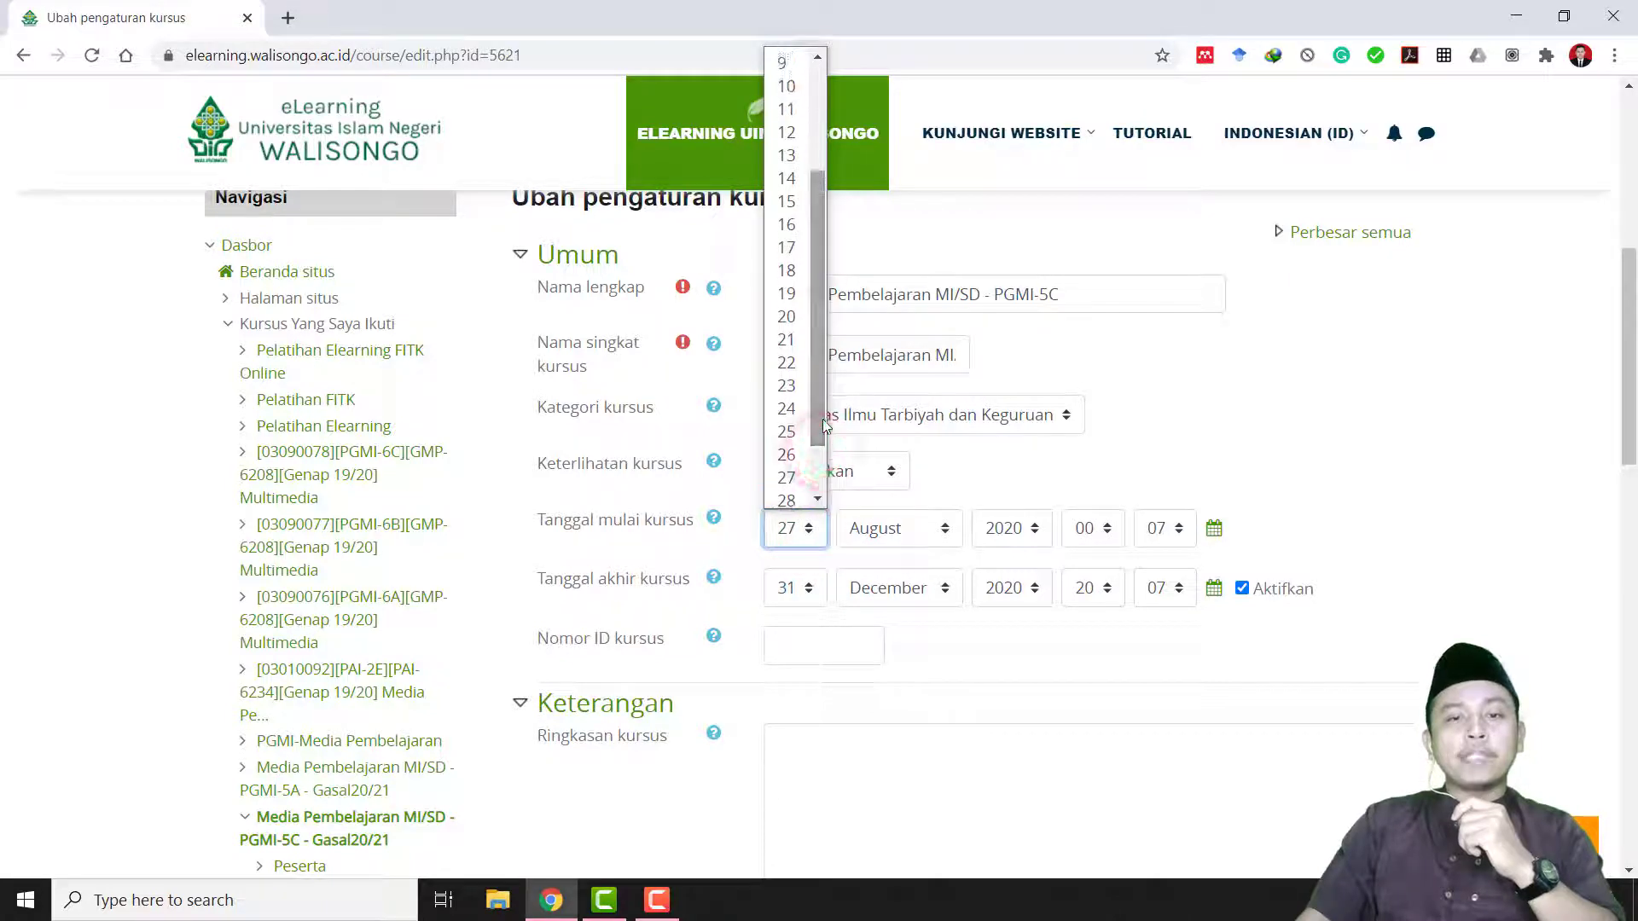
left_click(789, 476)
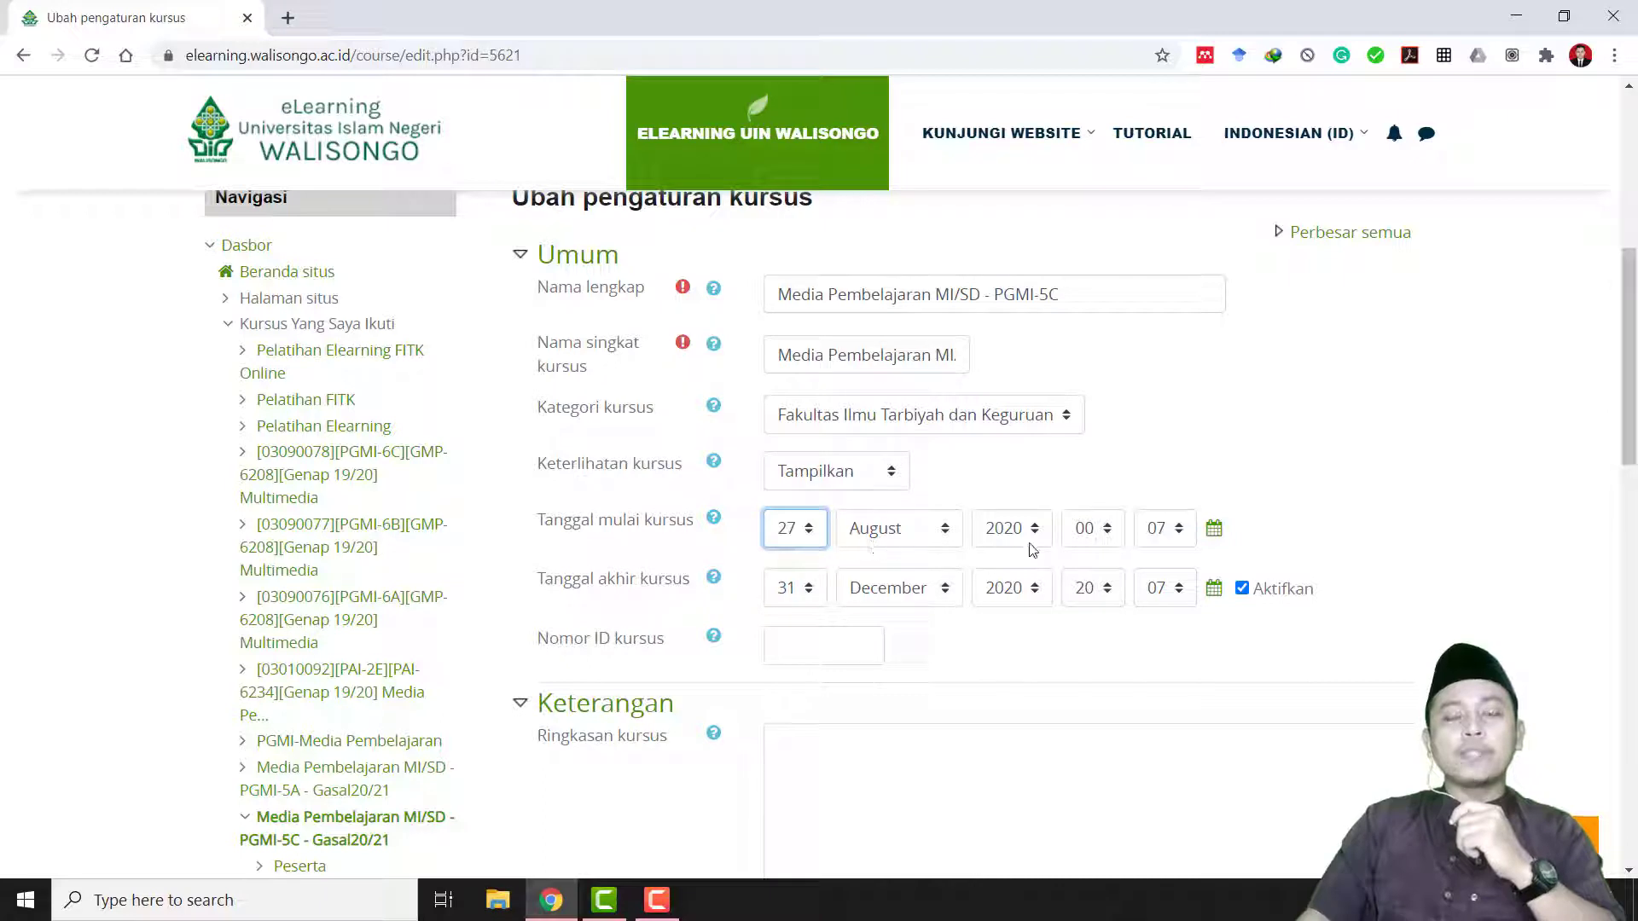
Step: Set the course start time to 07:15
left_click(1101, 536)
scroll(1097, 478, "down", 1)
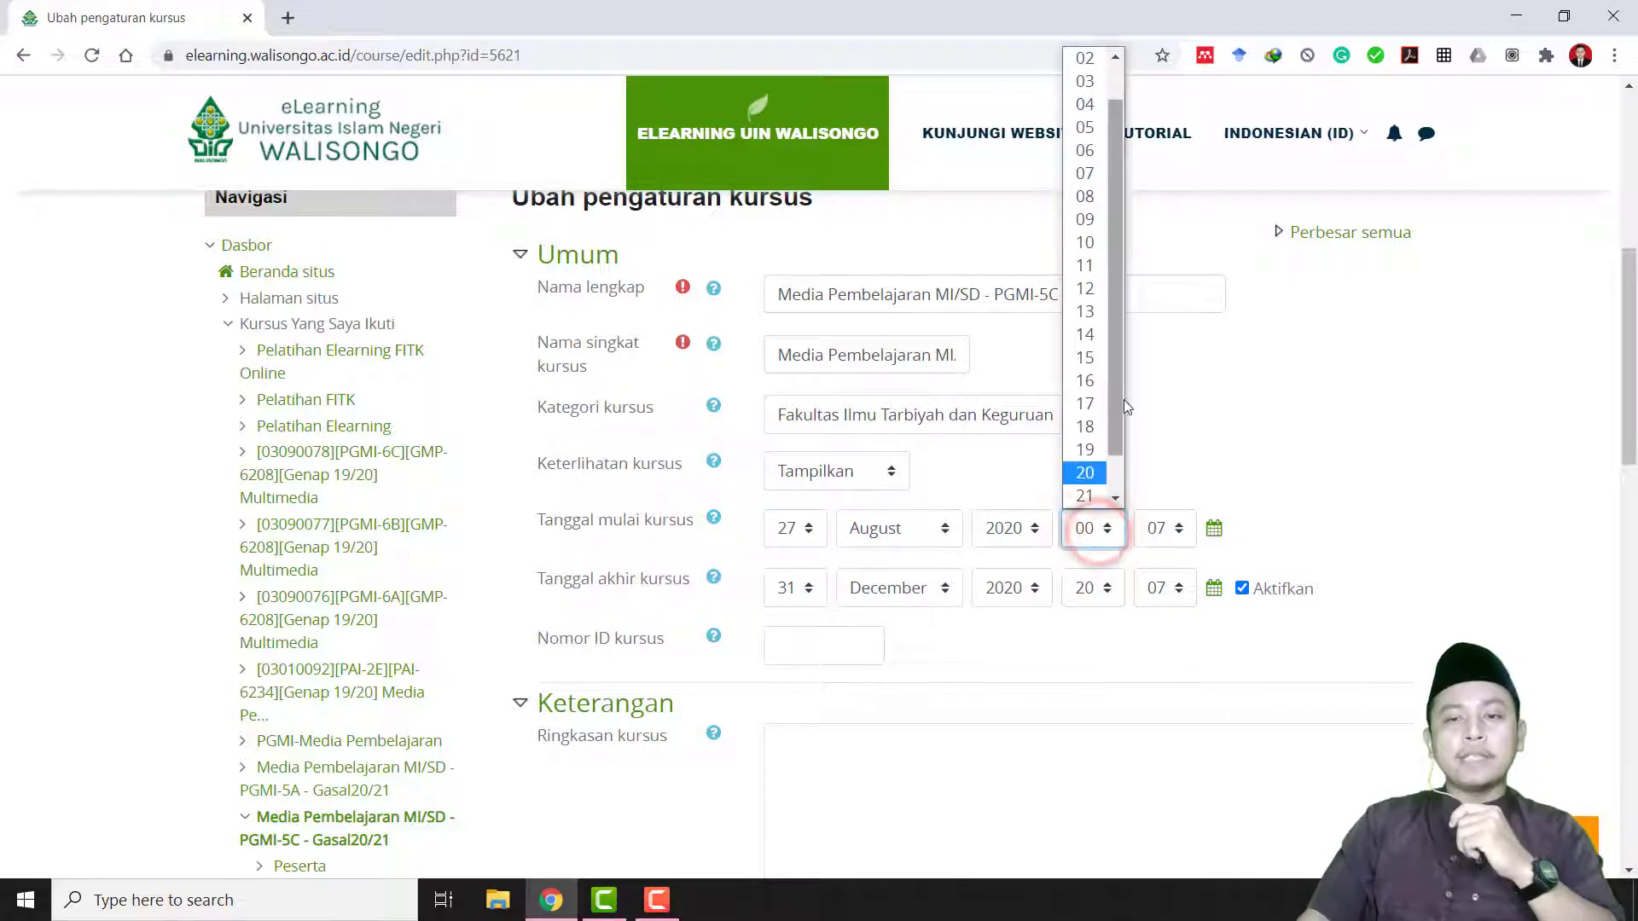
left_click(1095, 174)
left_click(1167, 529)
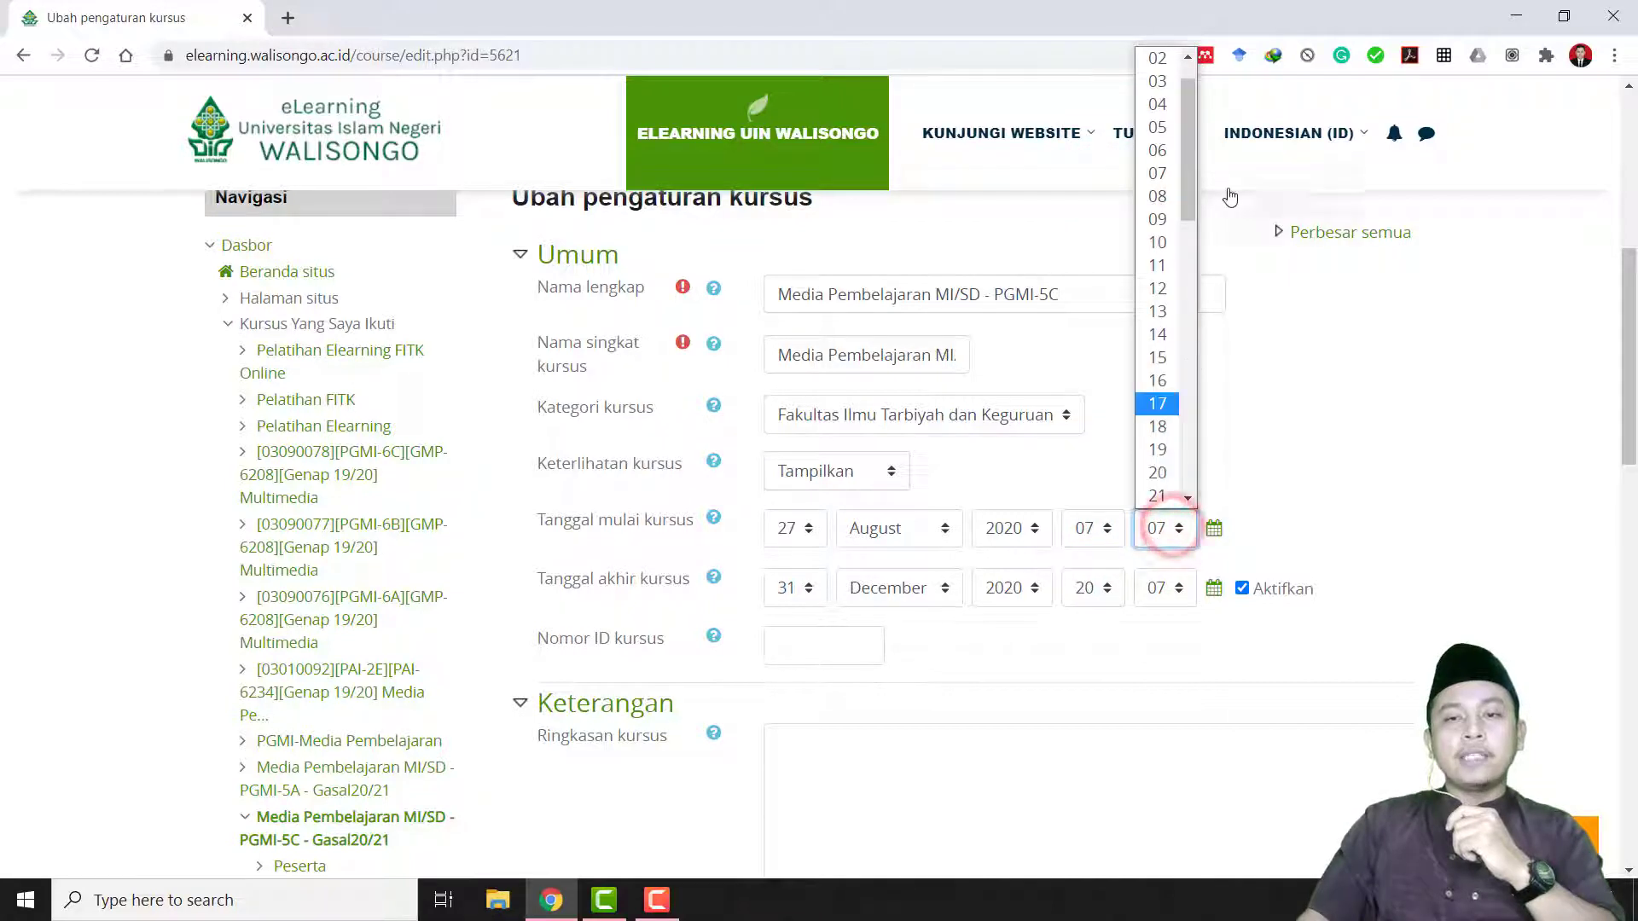
left_click_drag(1193, 183, 1189, 120)
left_click(1159, 61)
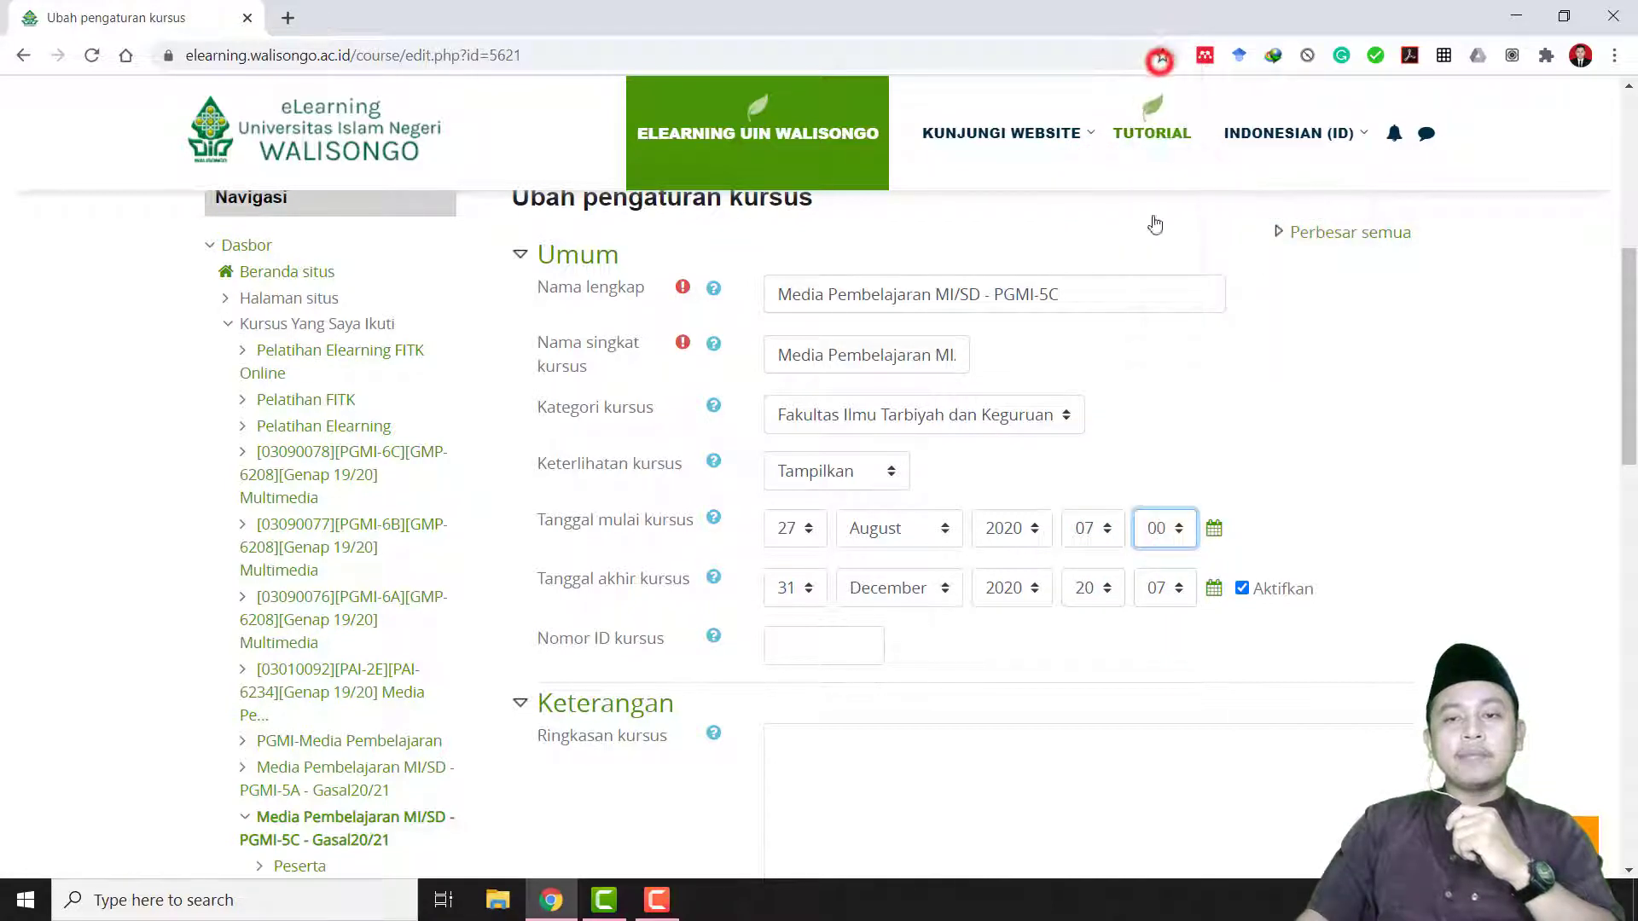
left_click(1180, 537)
left_click_drag(1185, 203, 1185, 222)
left_click(1164, 274)
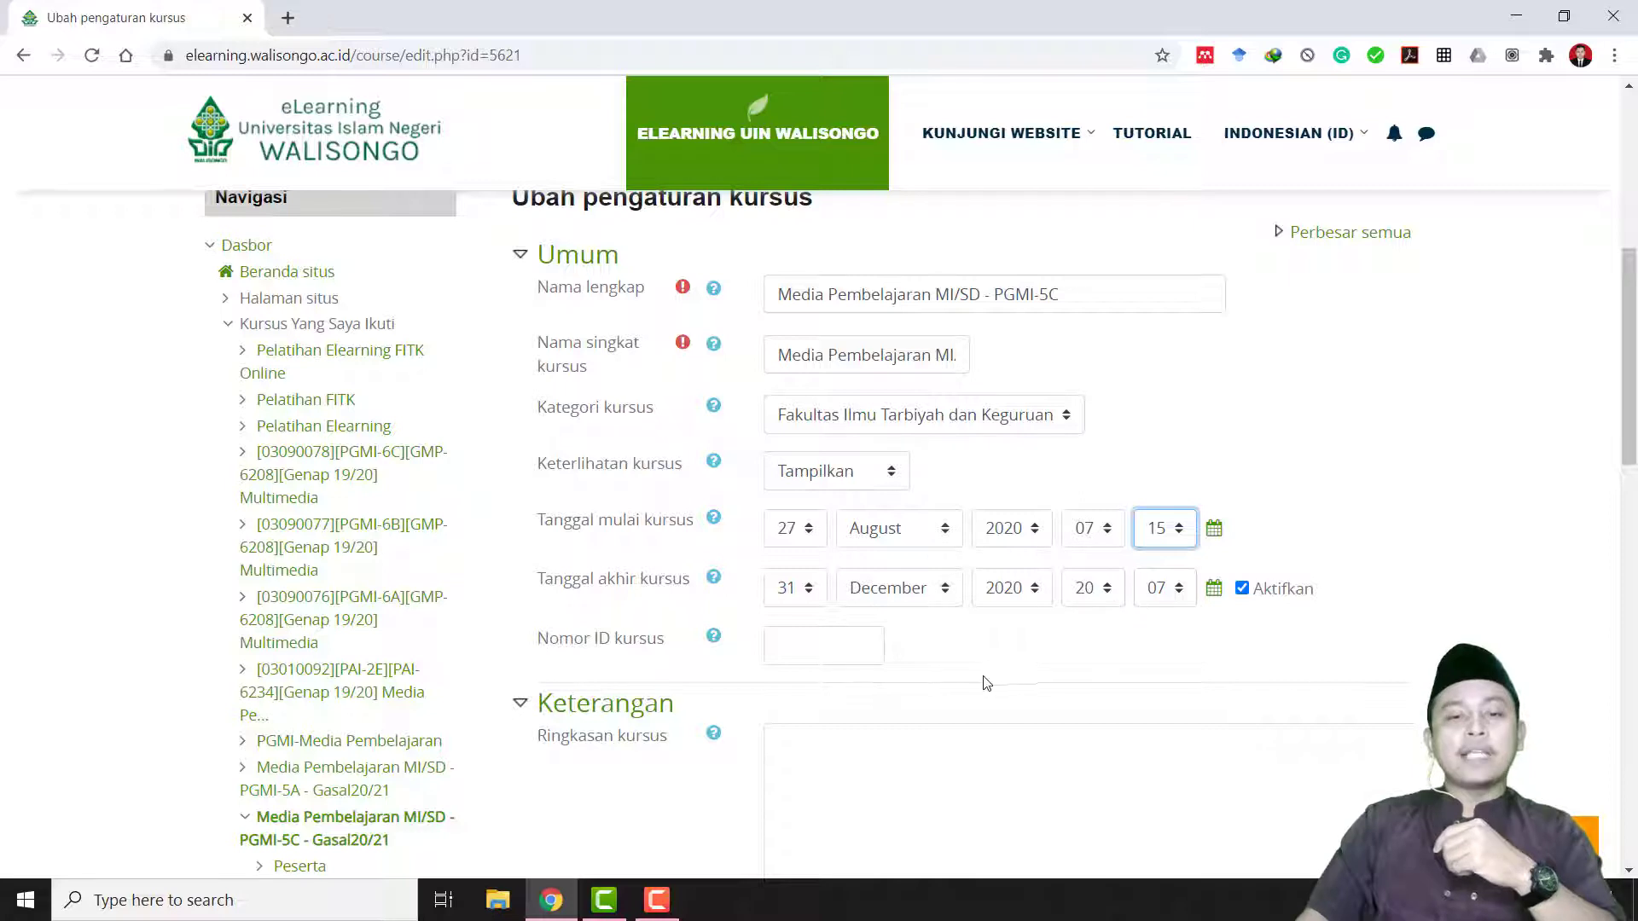
Step: Place the cursor in the Ringkasan kursus field and open the RPS MEDIA PEMBELAJARAN - 2020 Word document from the Desktop's Workshop BL folder
scroll(964, 697, "down", 3)
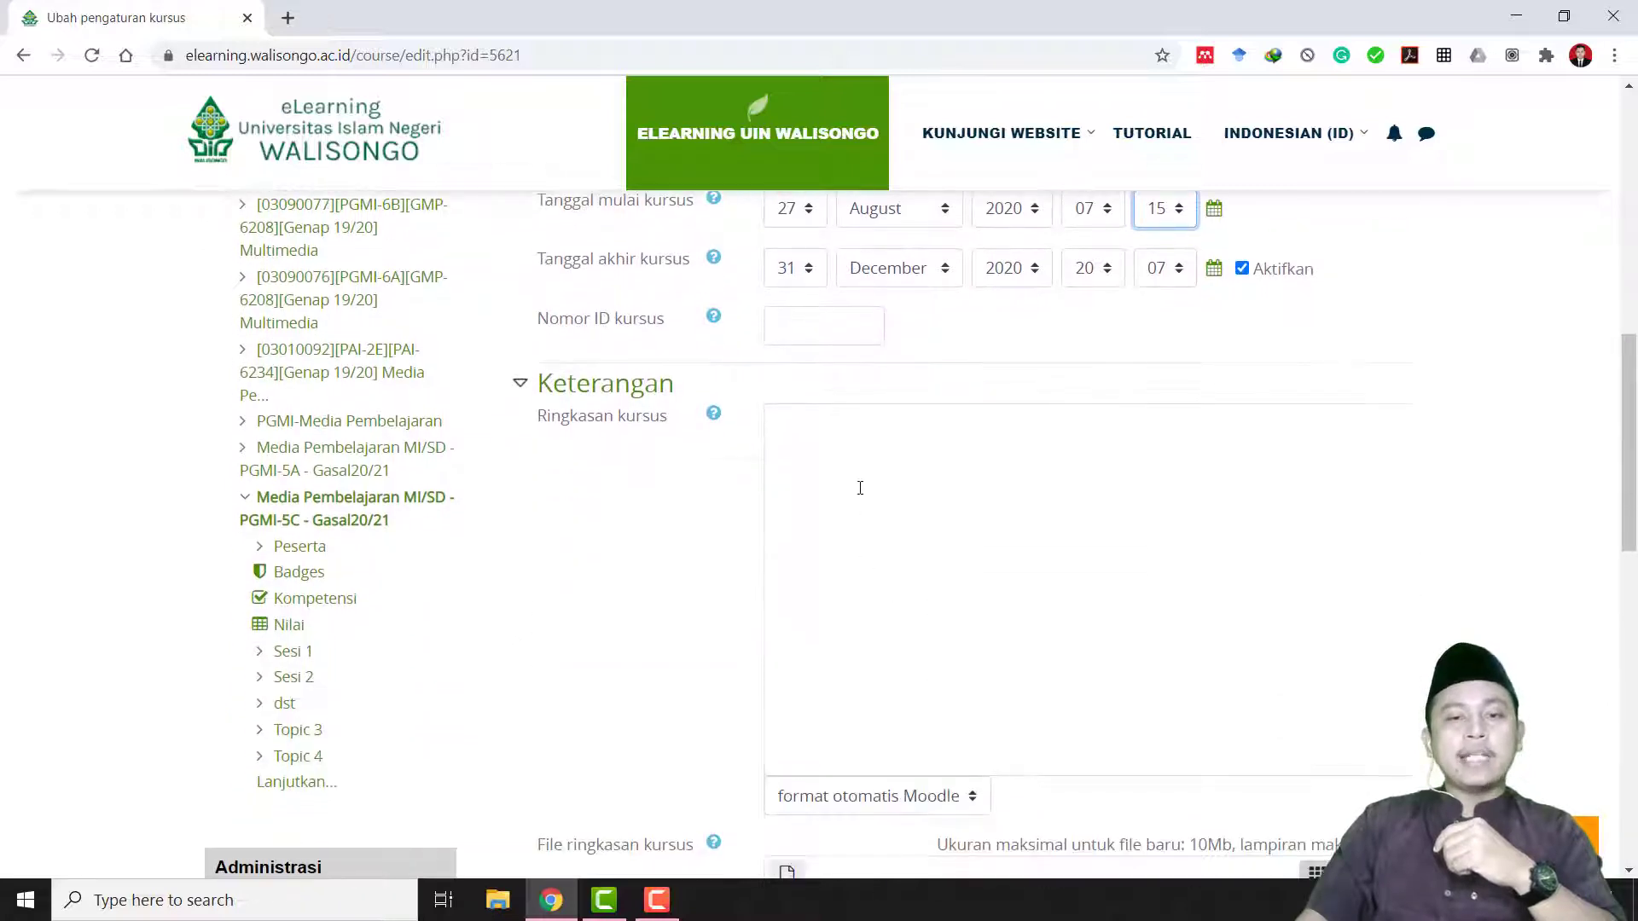
left_click(860, 488)
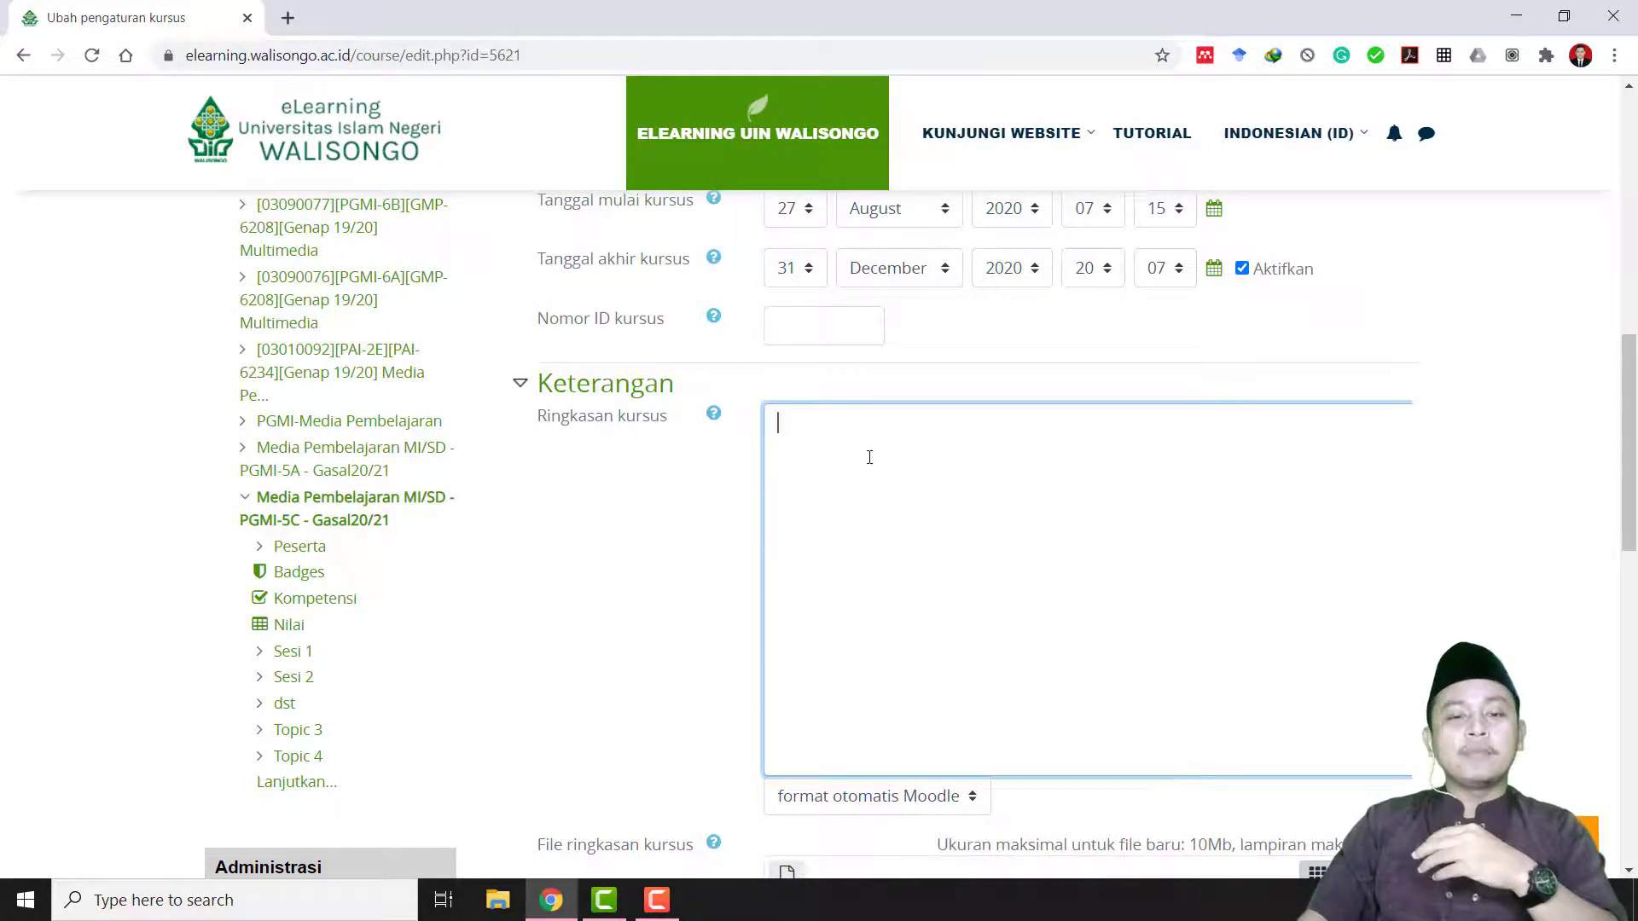
left_click(503, 895)
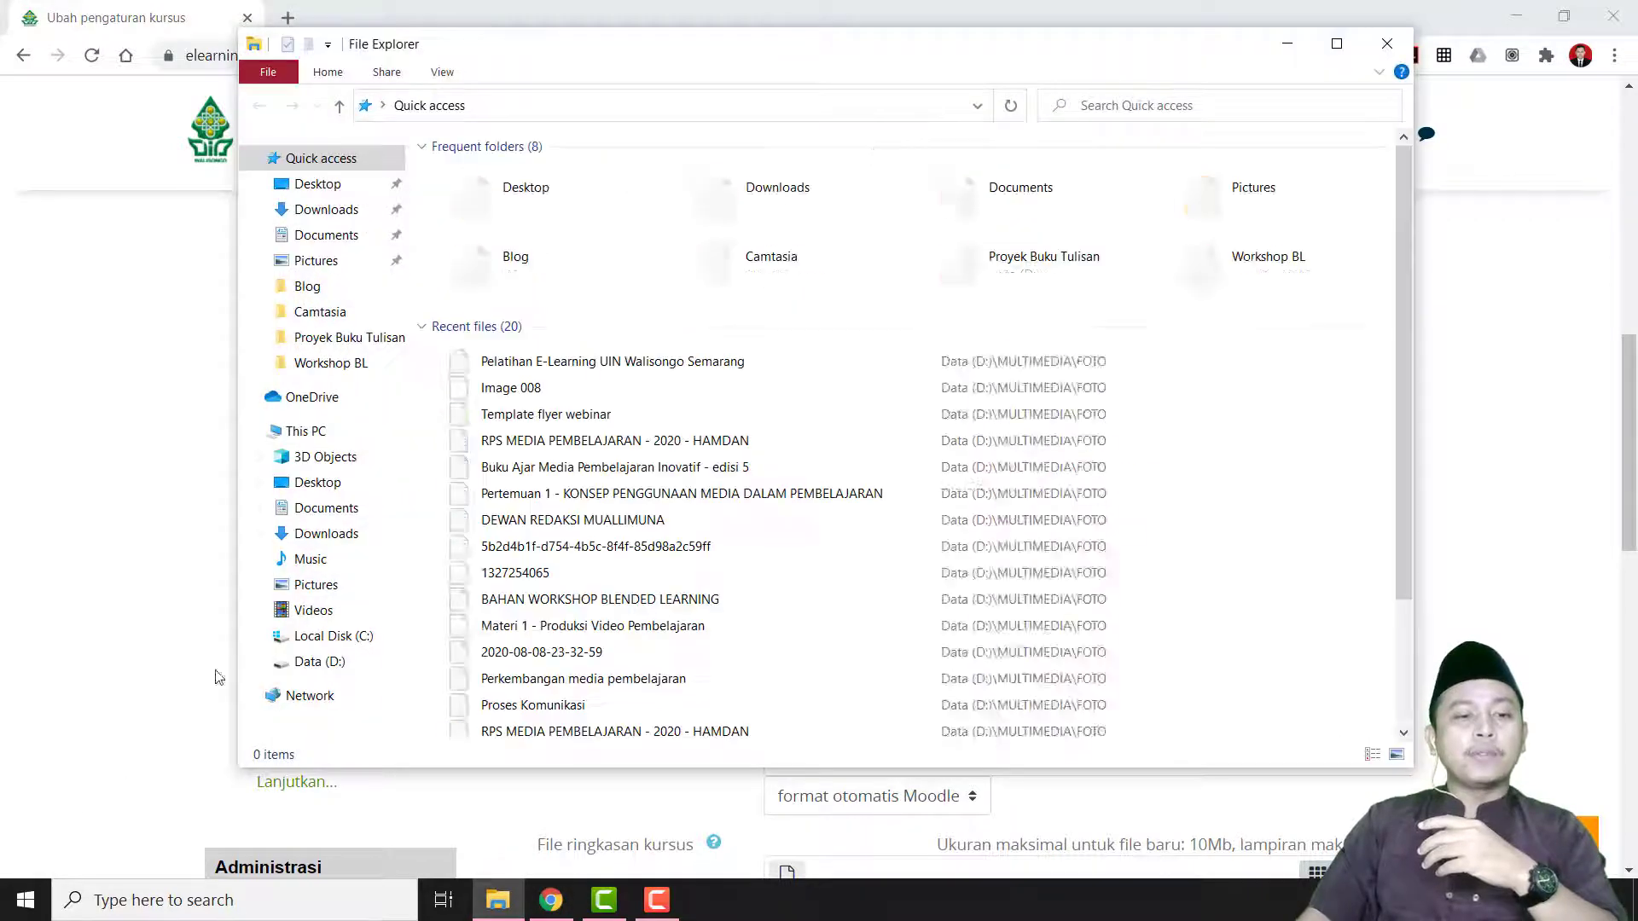
left_click(329, 482)
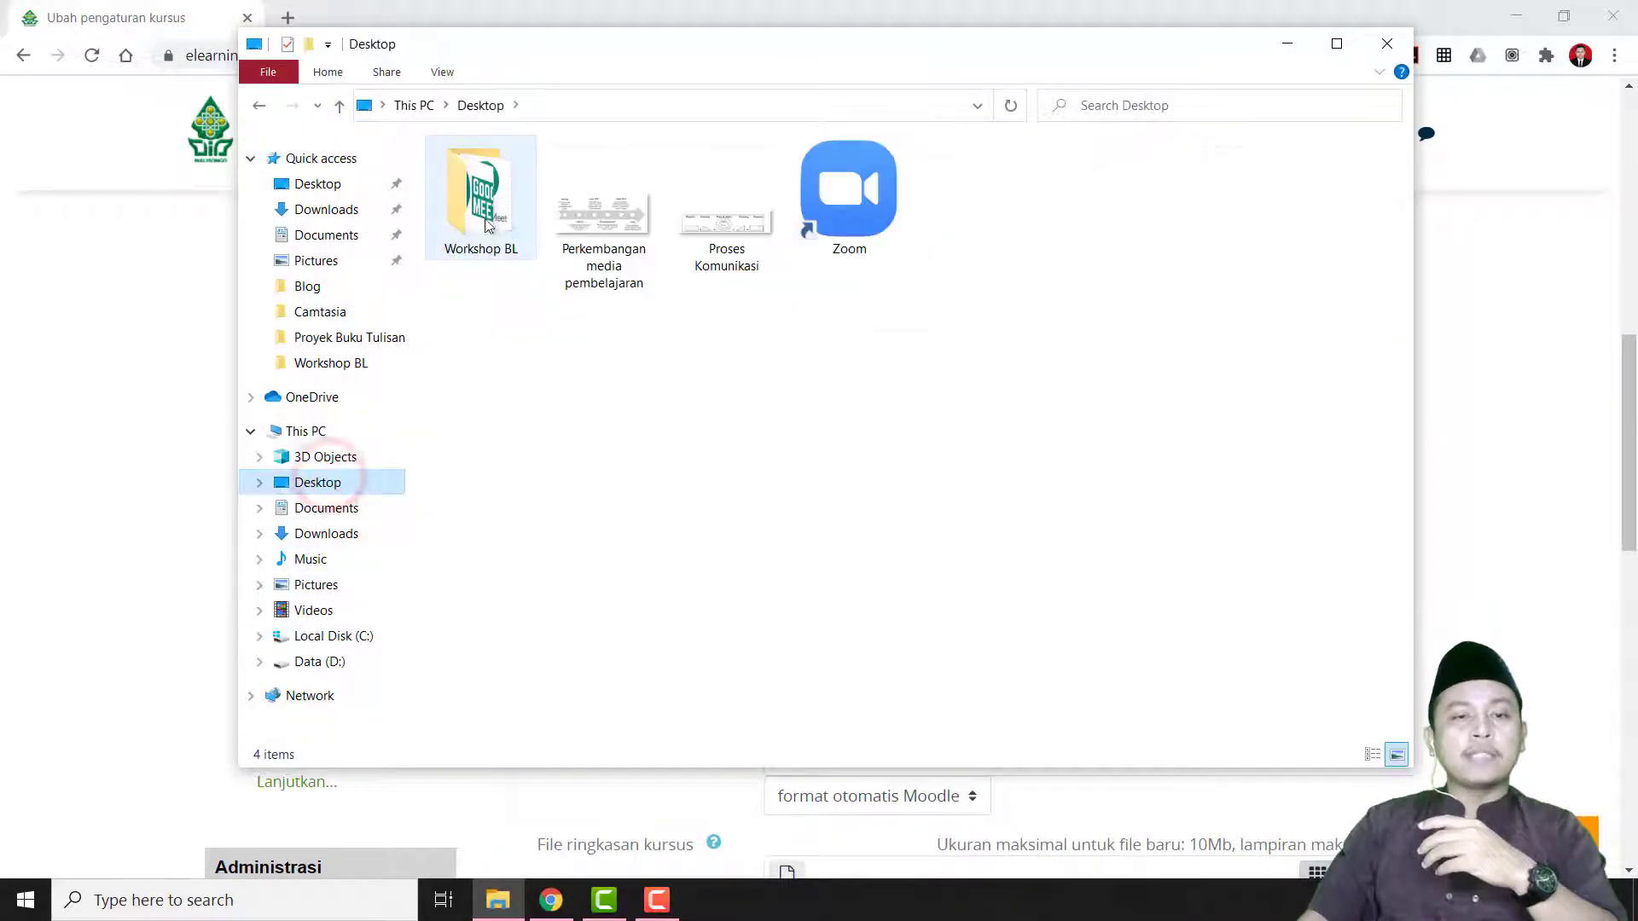
double_click(483, 220)
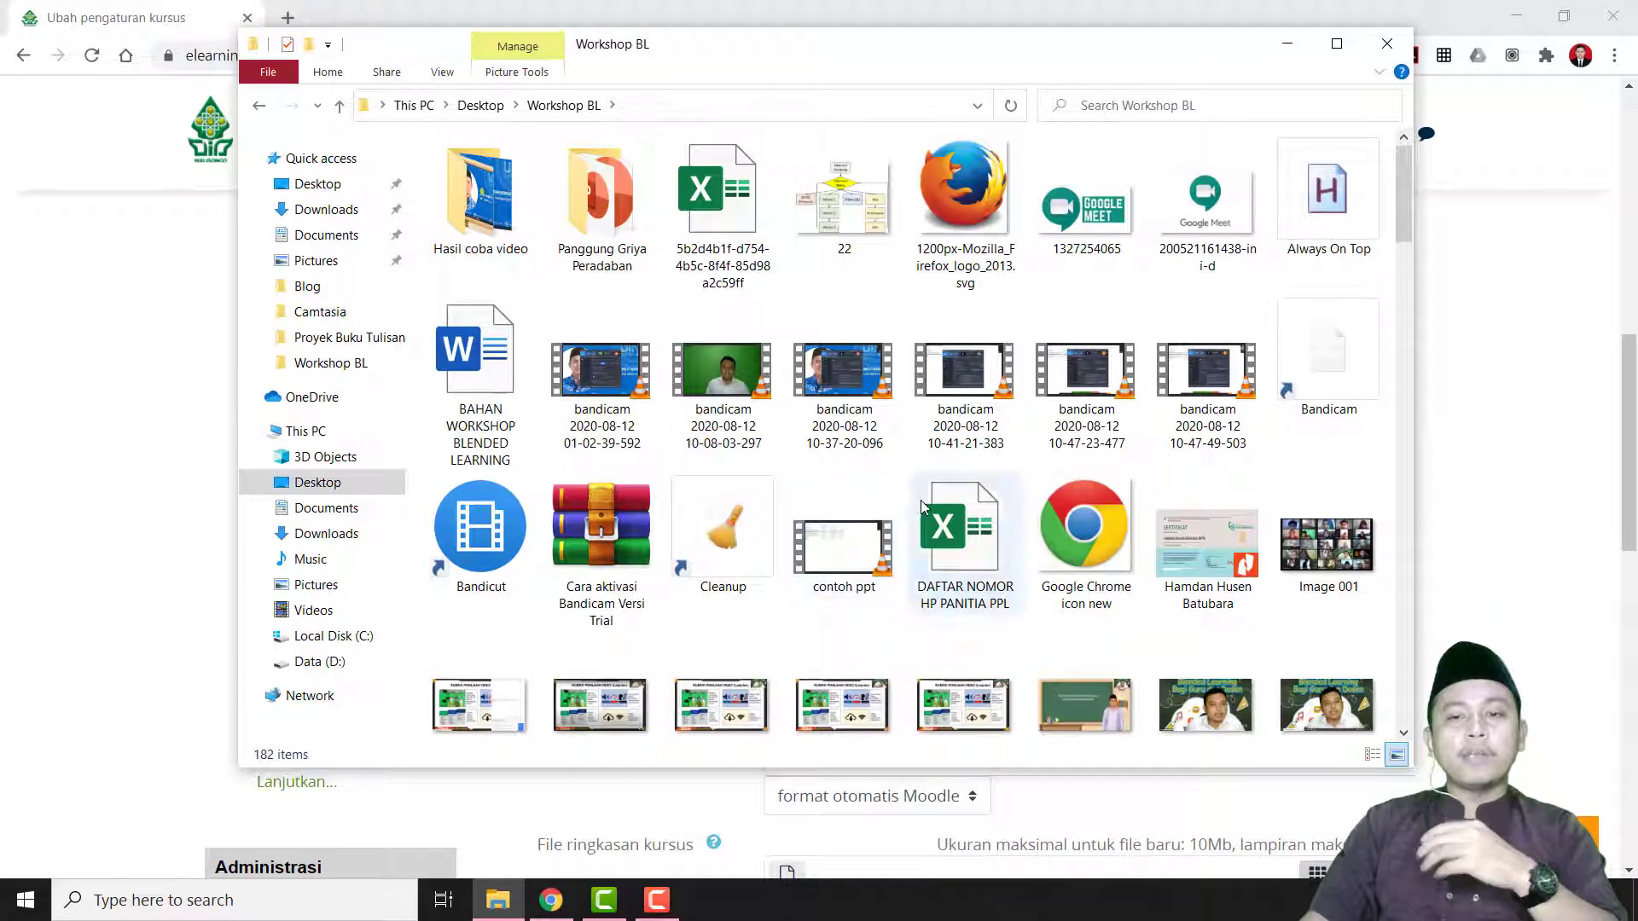
left_click(925, 542)
key("r")
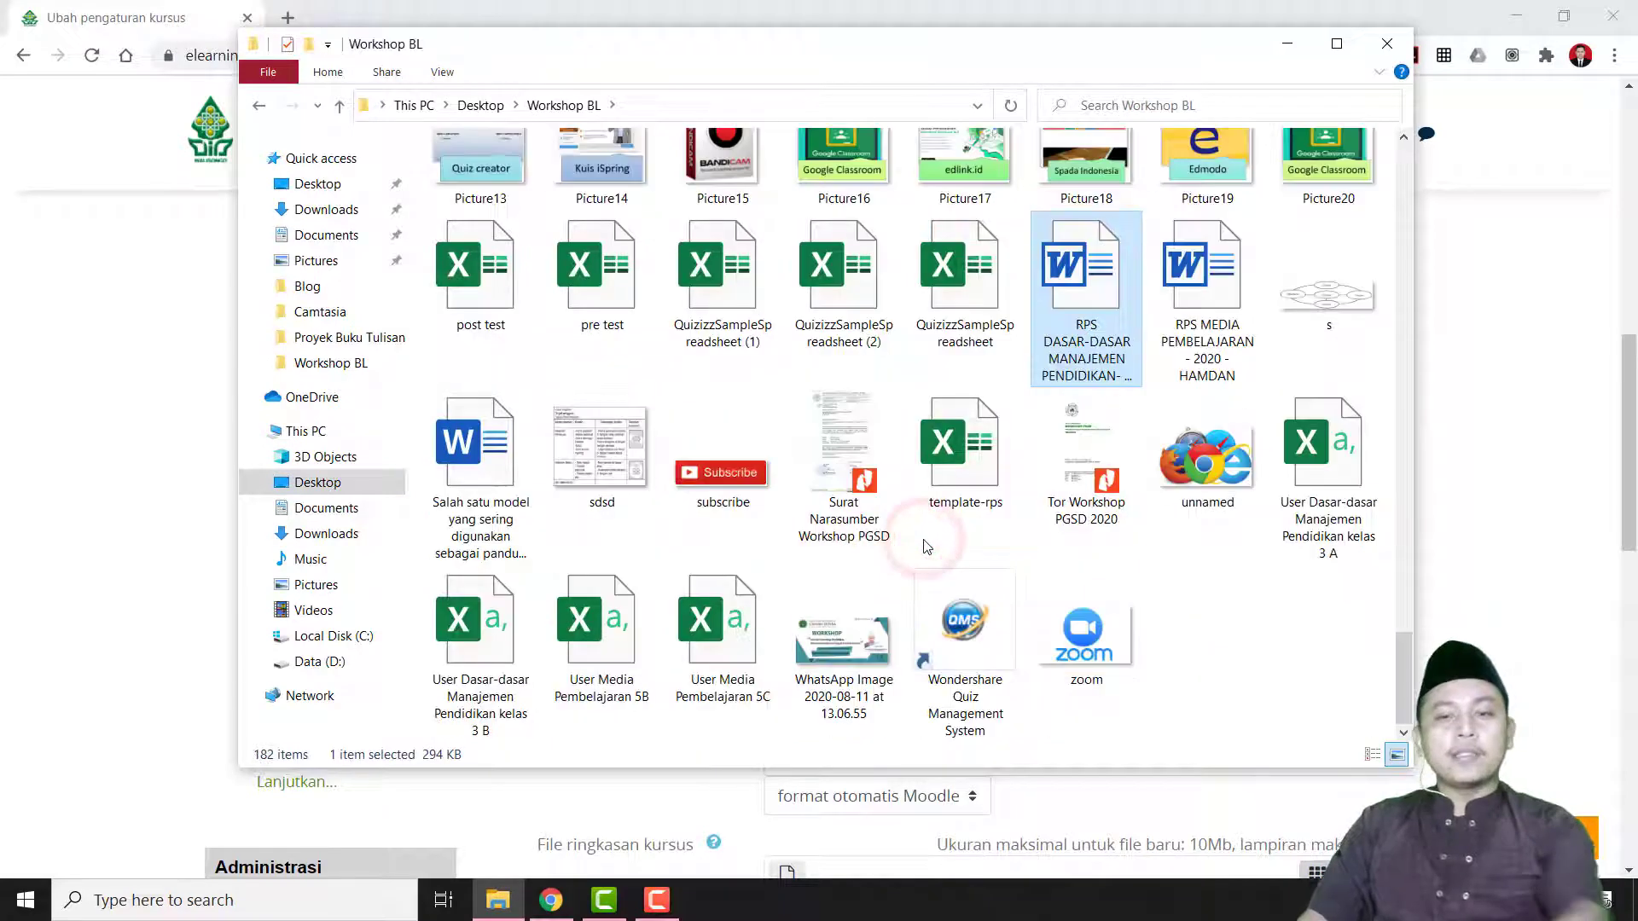
left_click(1190, 333)
double_click(1190, 333)
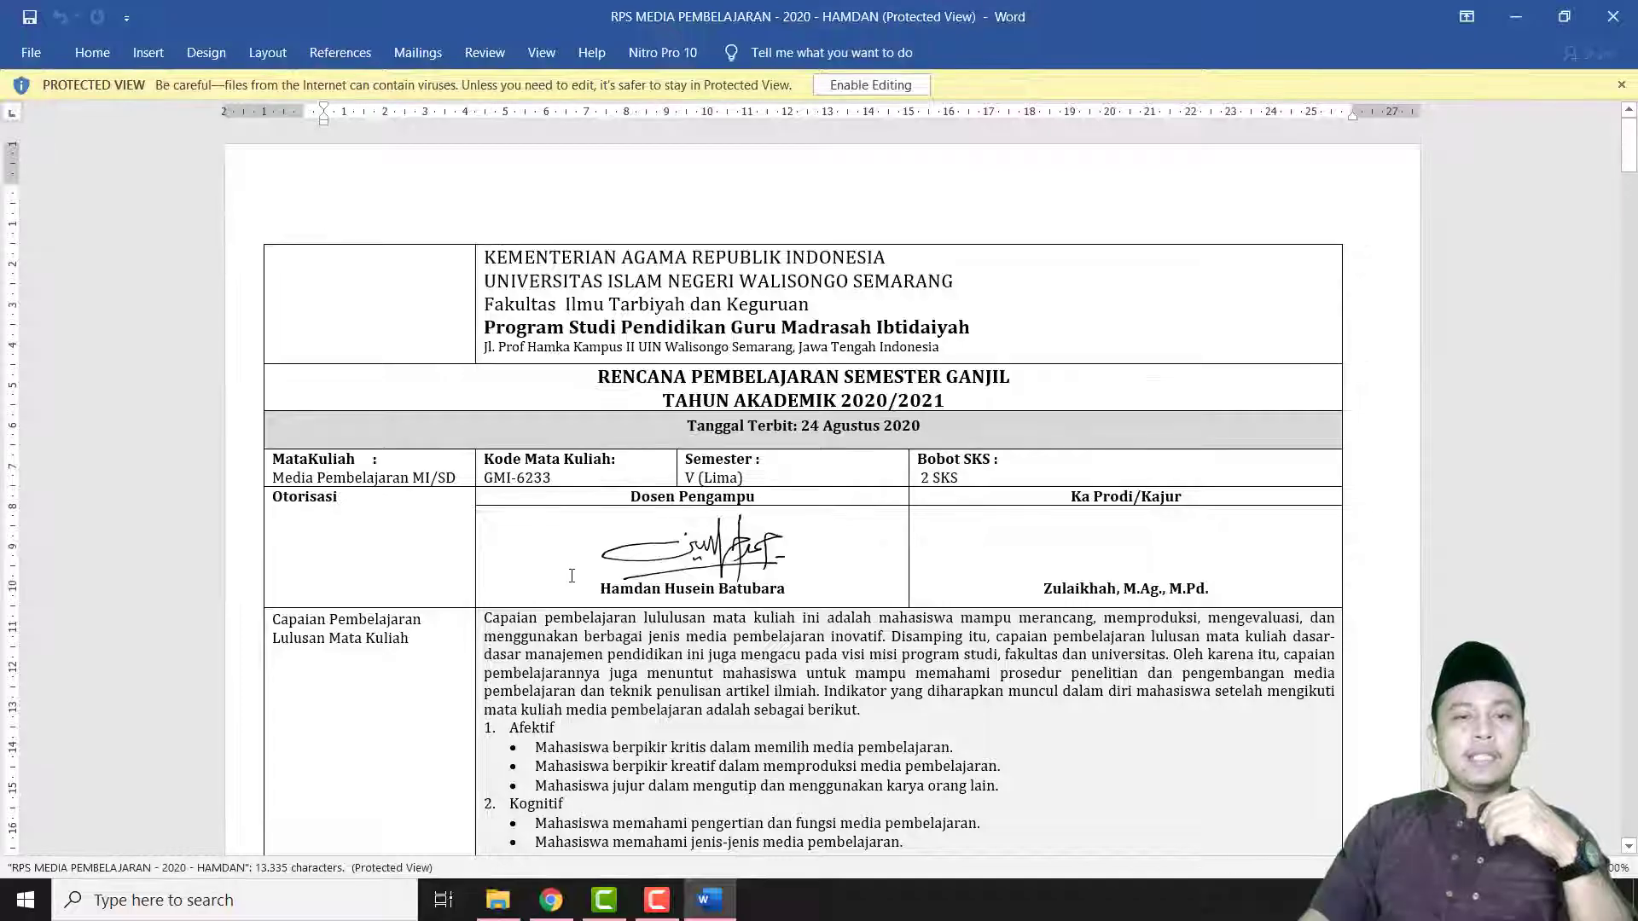
Step: Enable editing of the RPS document and copy the whole Deskripsi Mata Kuliah paragraph
scroll(571, 576, "down", 2)
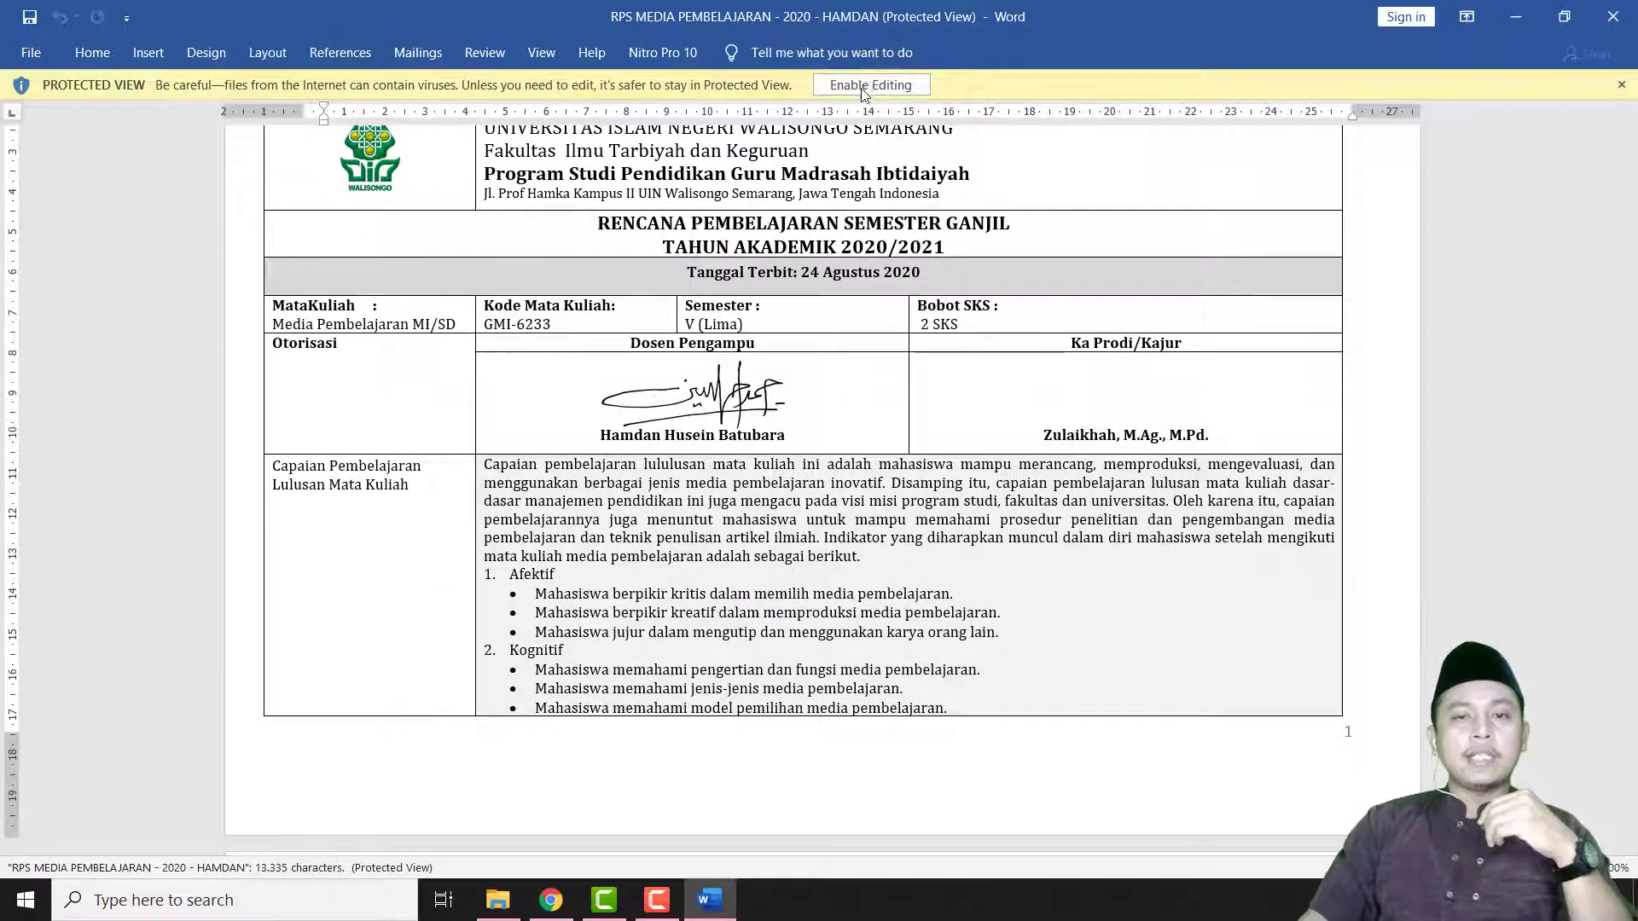
left_click(864, 87)
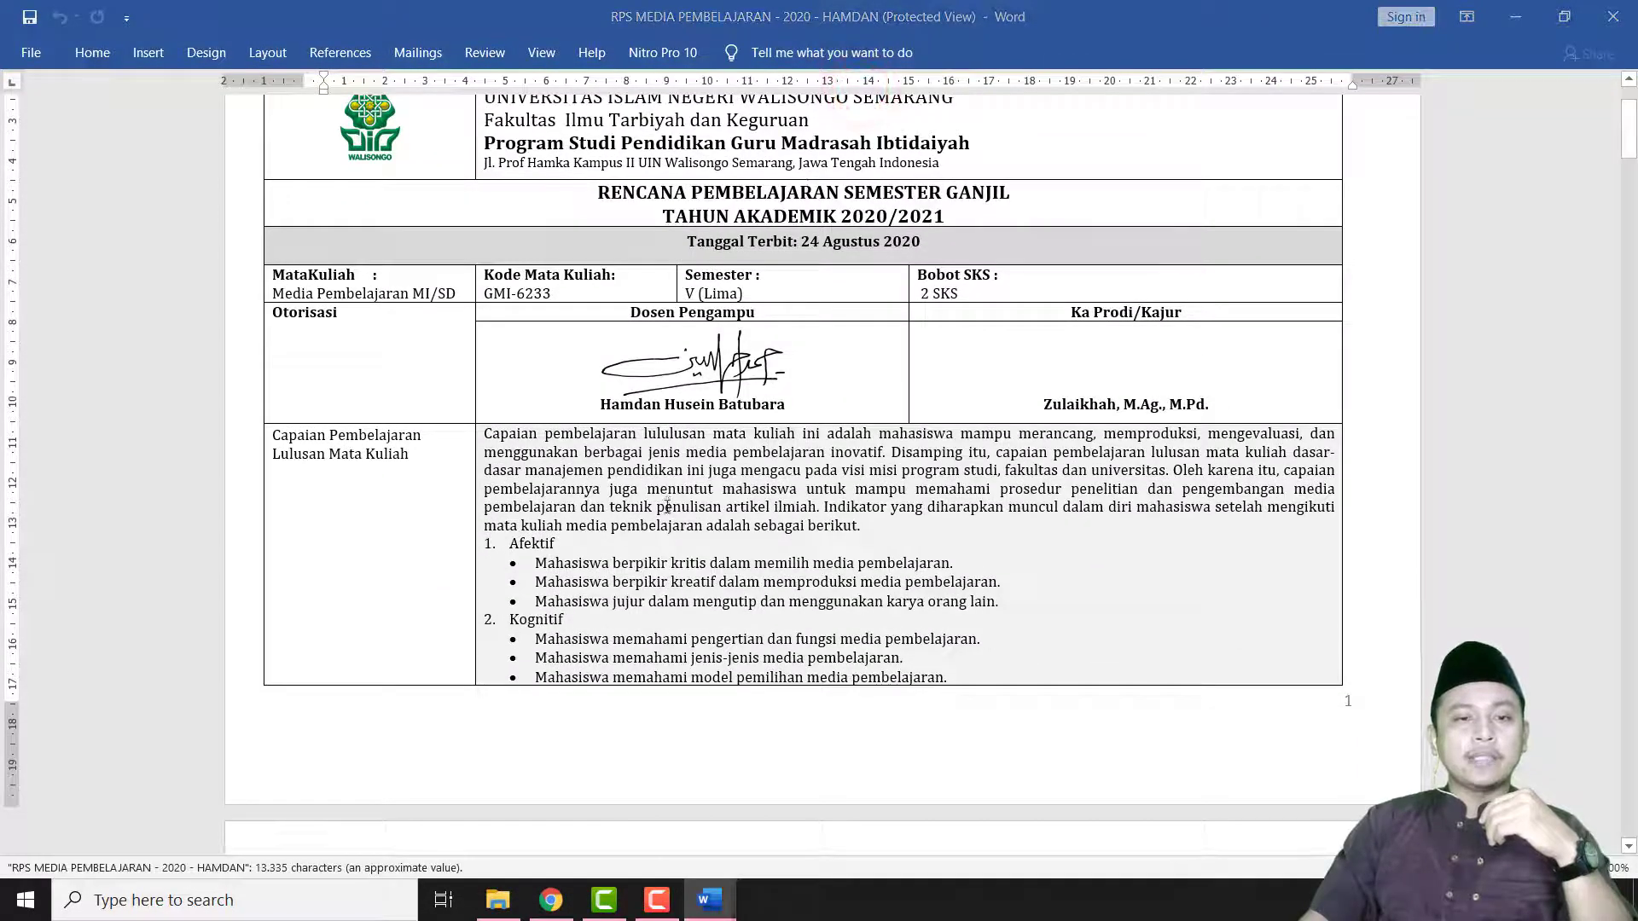
scroll(648, 546, "down", 8)
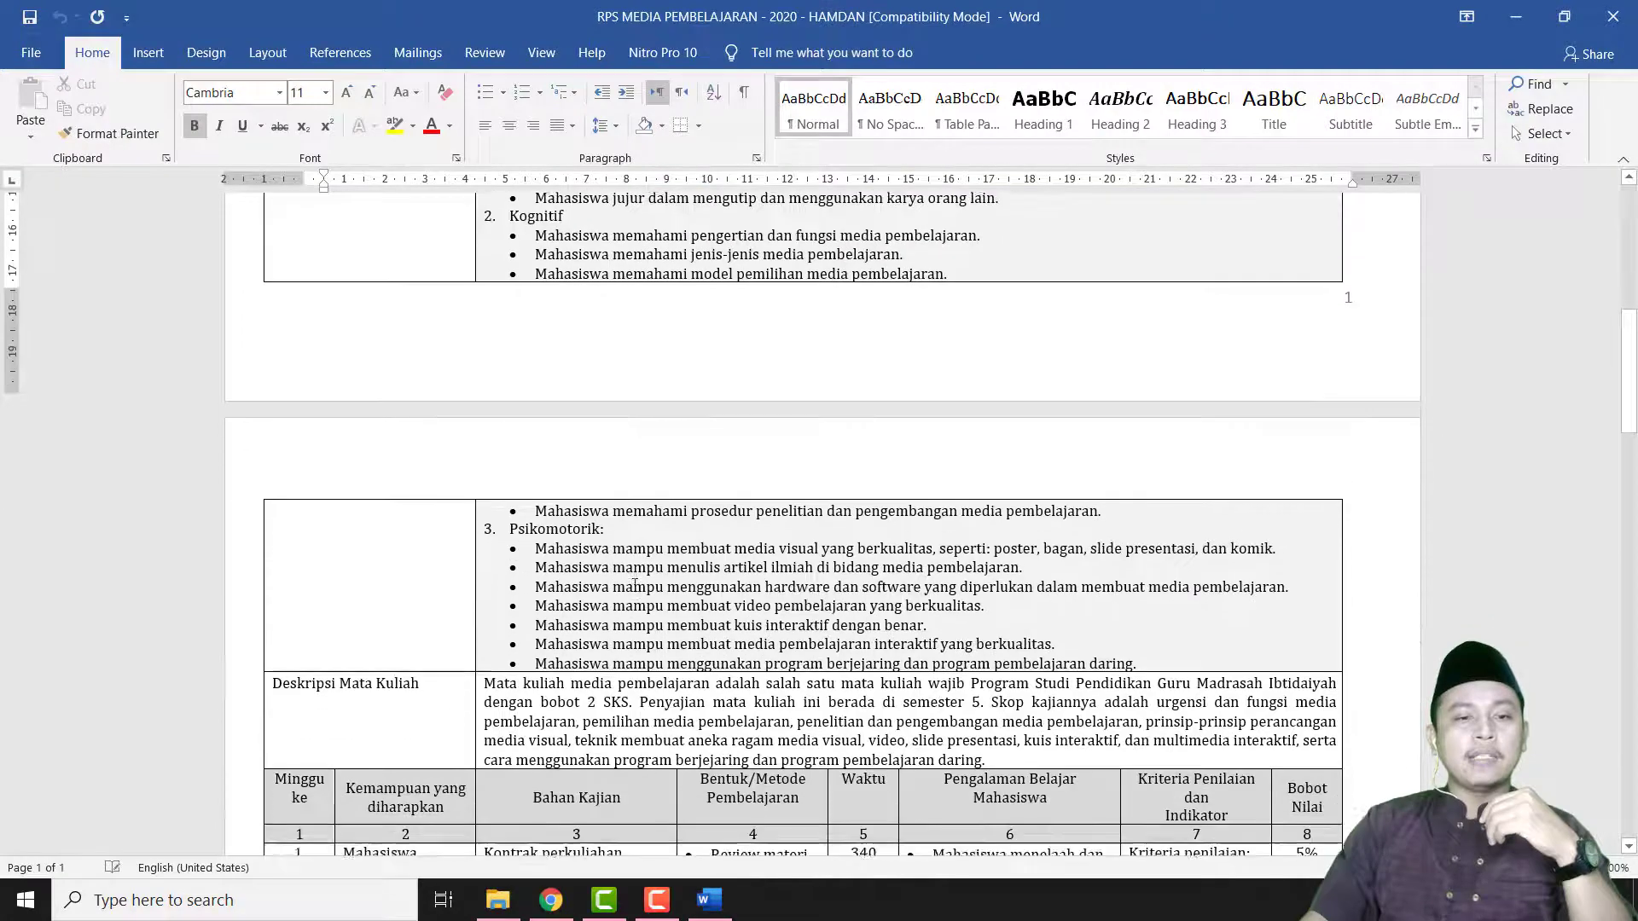
scroll(634, 585, "down", 3)
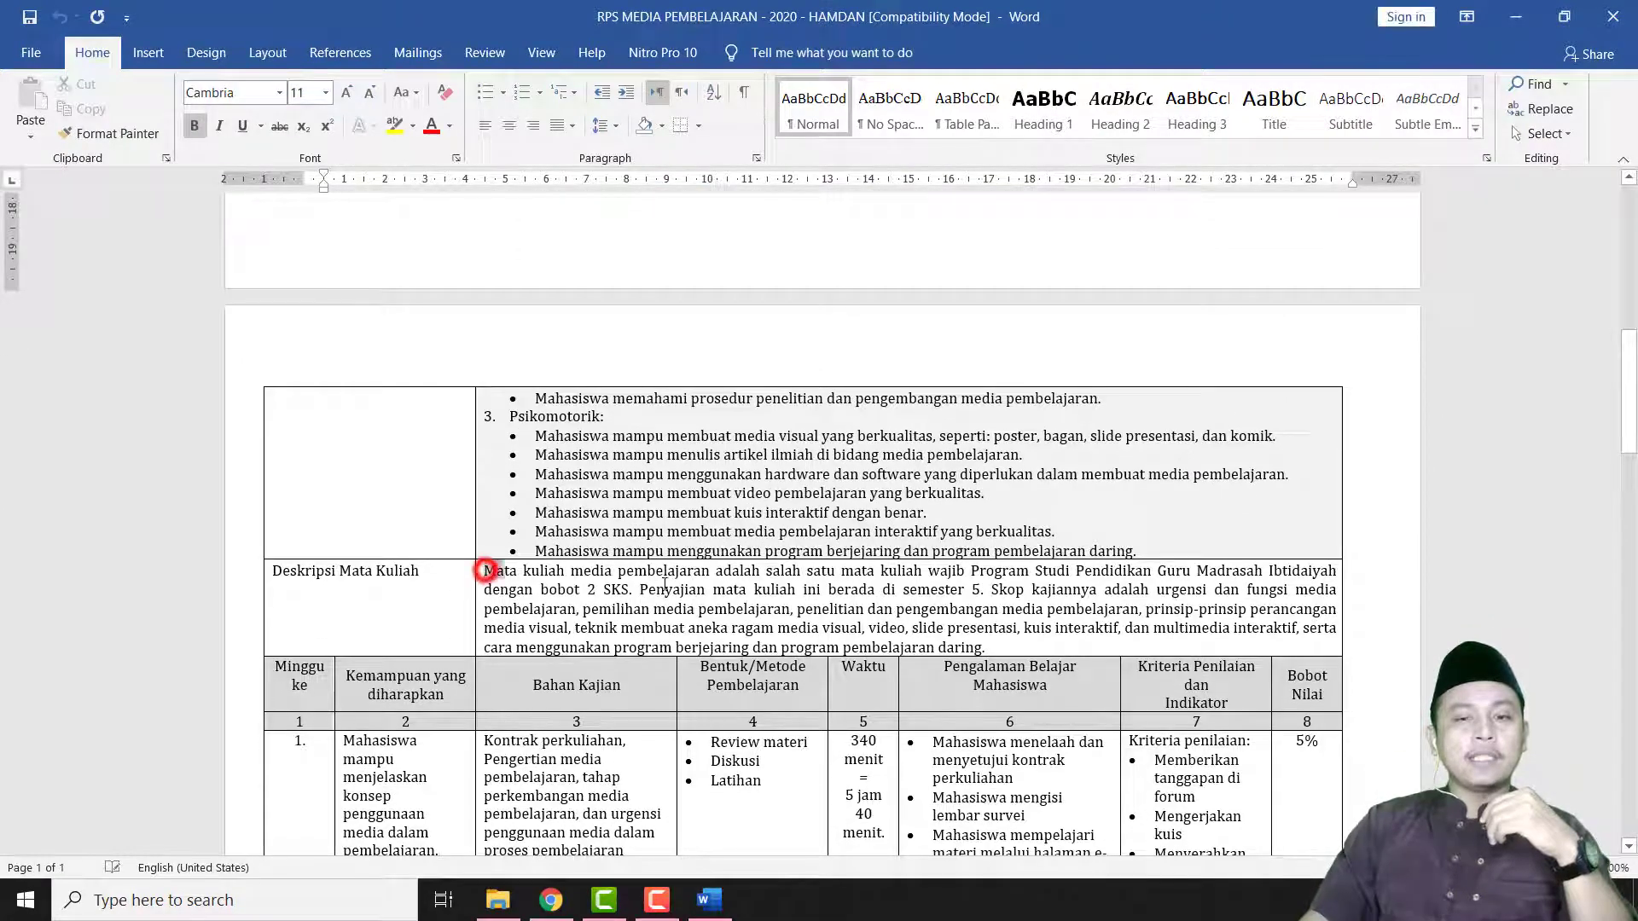
triple_click(488, 569)
right_click(927, 631)
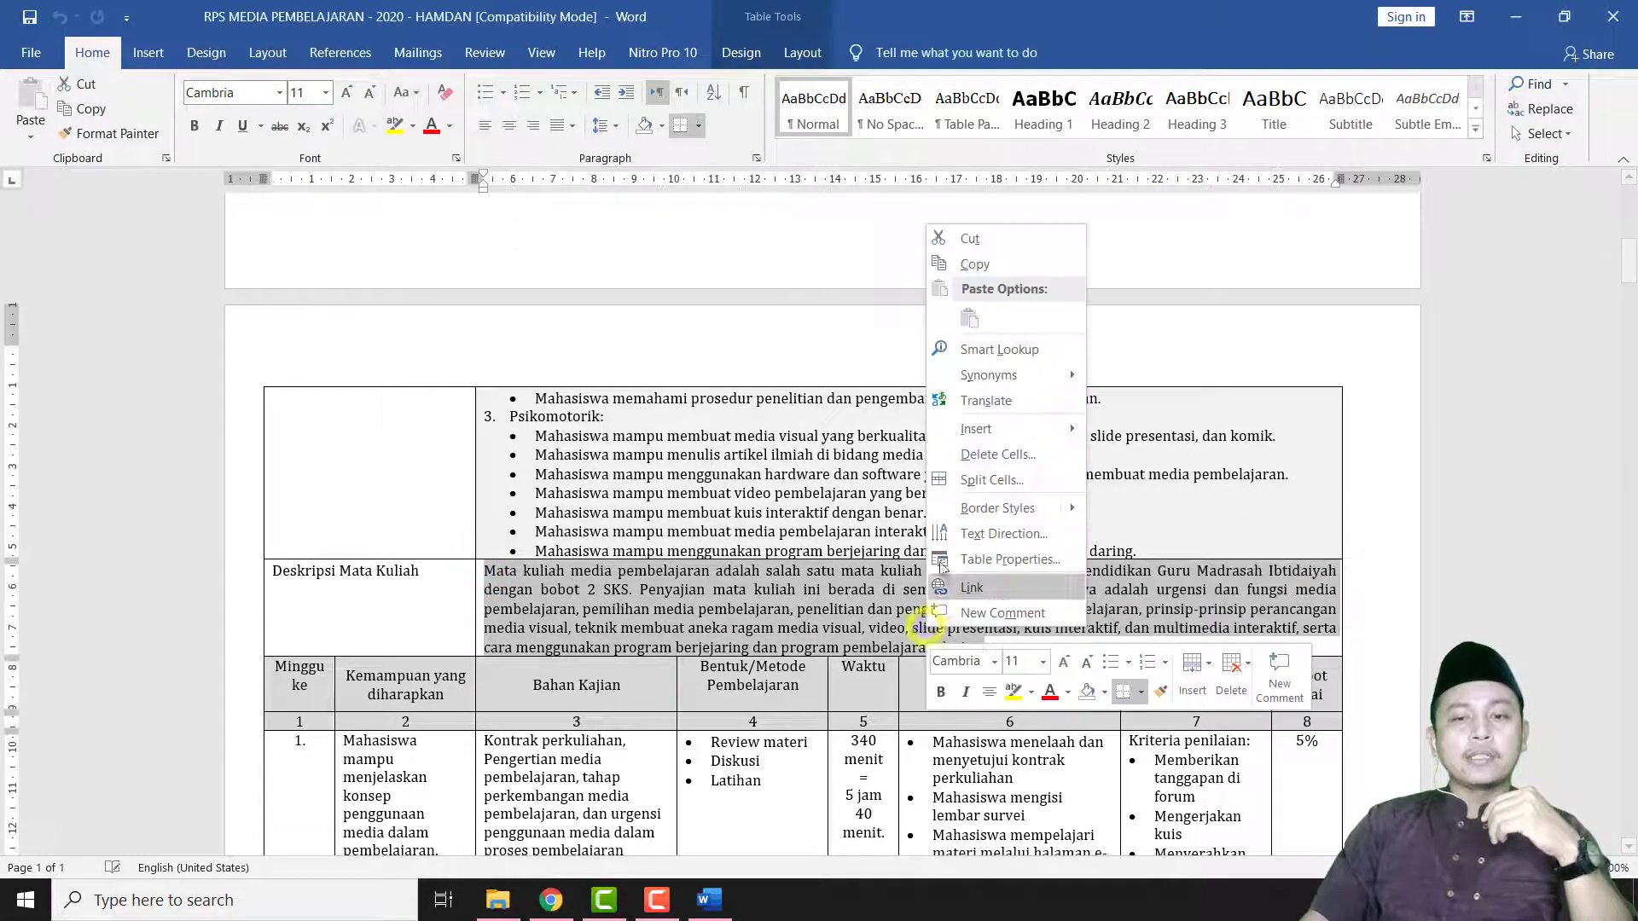
left_click(992, 269)
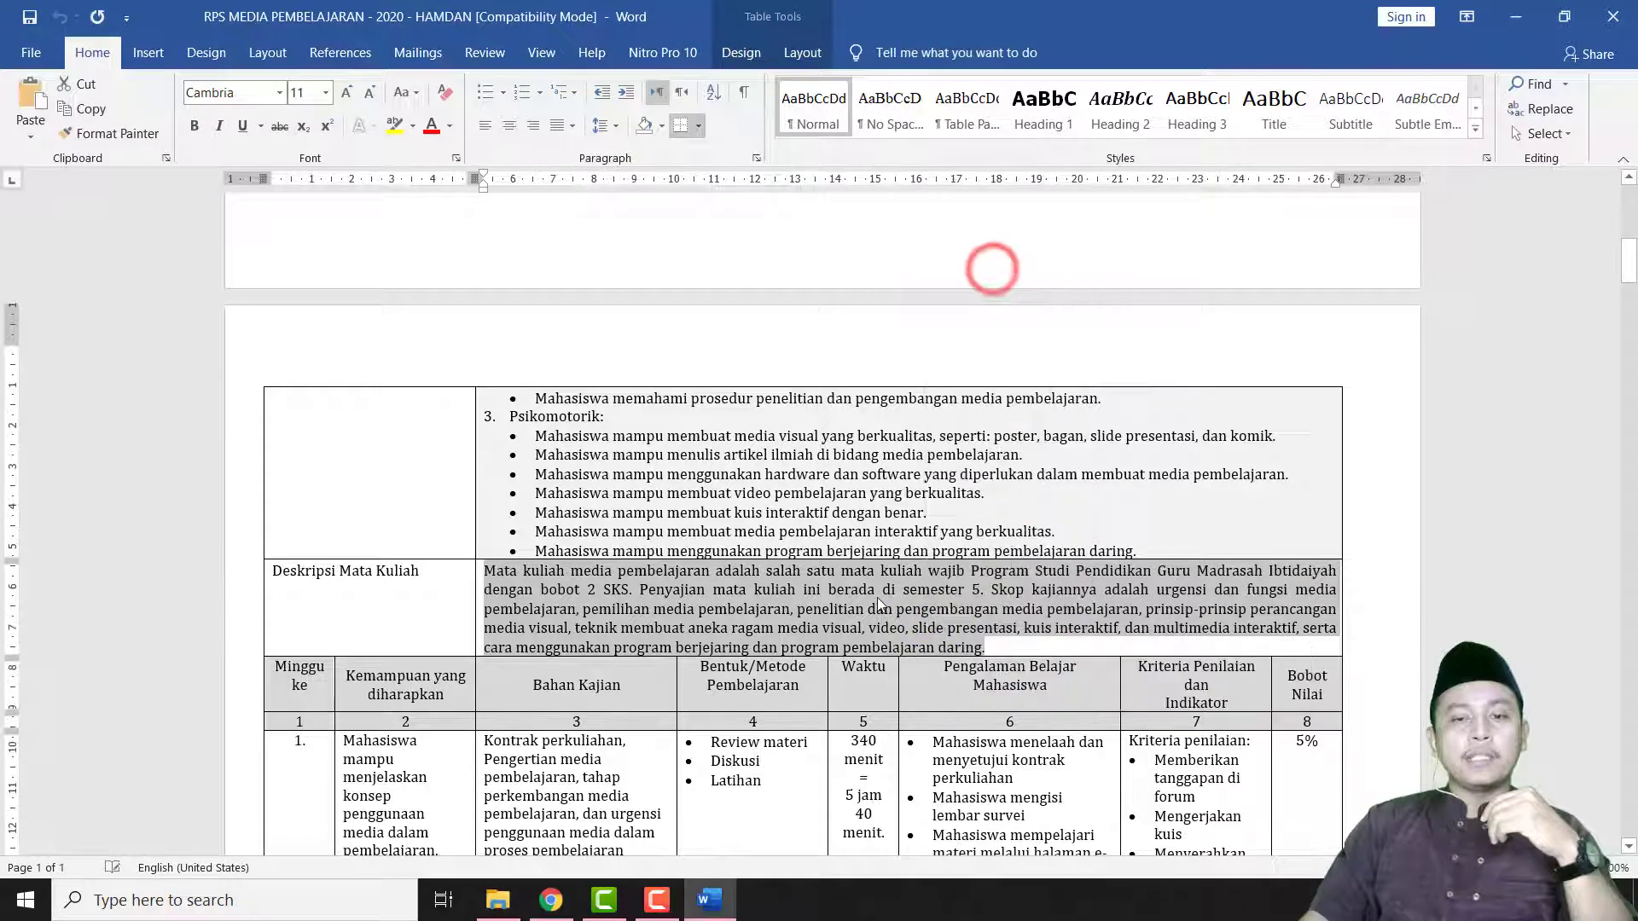
Step: Switch back to Chrome and paste the copied course description into the Ringkasan kursus field
left_click(551, 900)
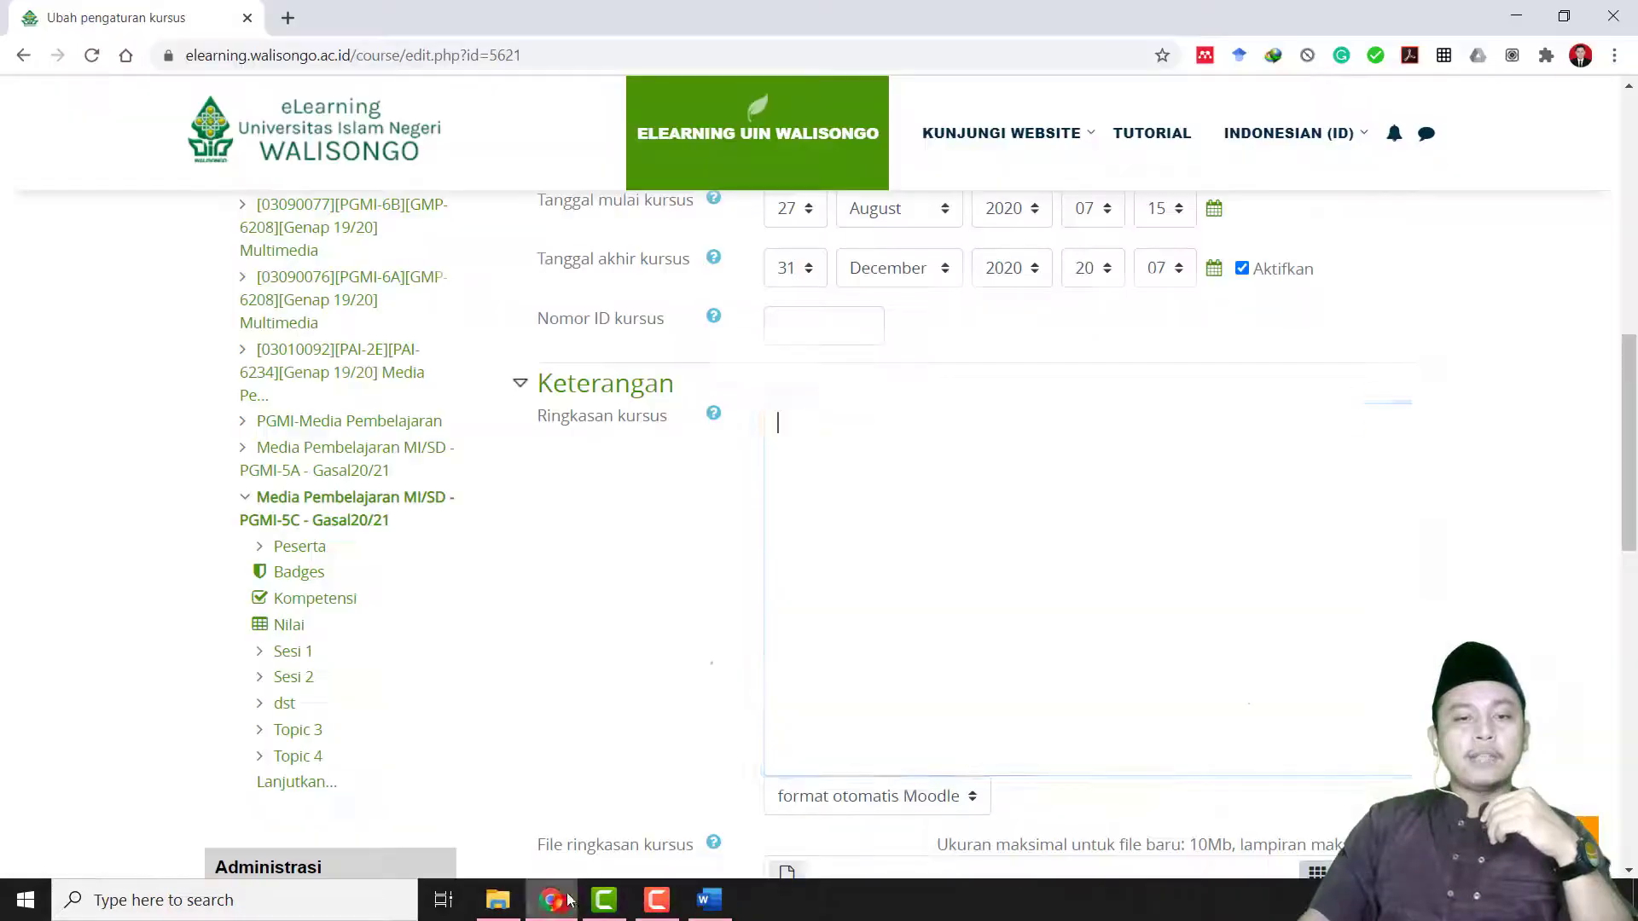
right_click(861, 478)
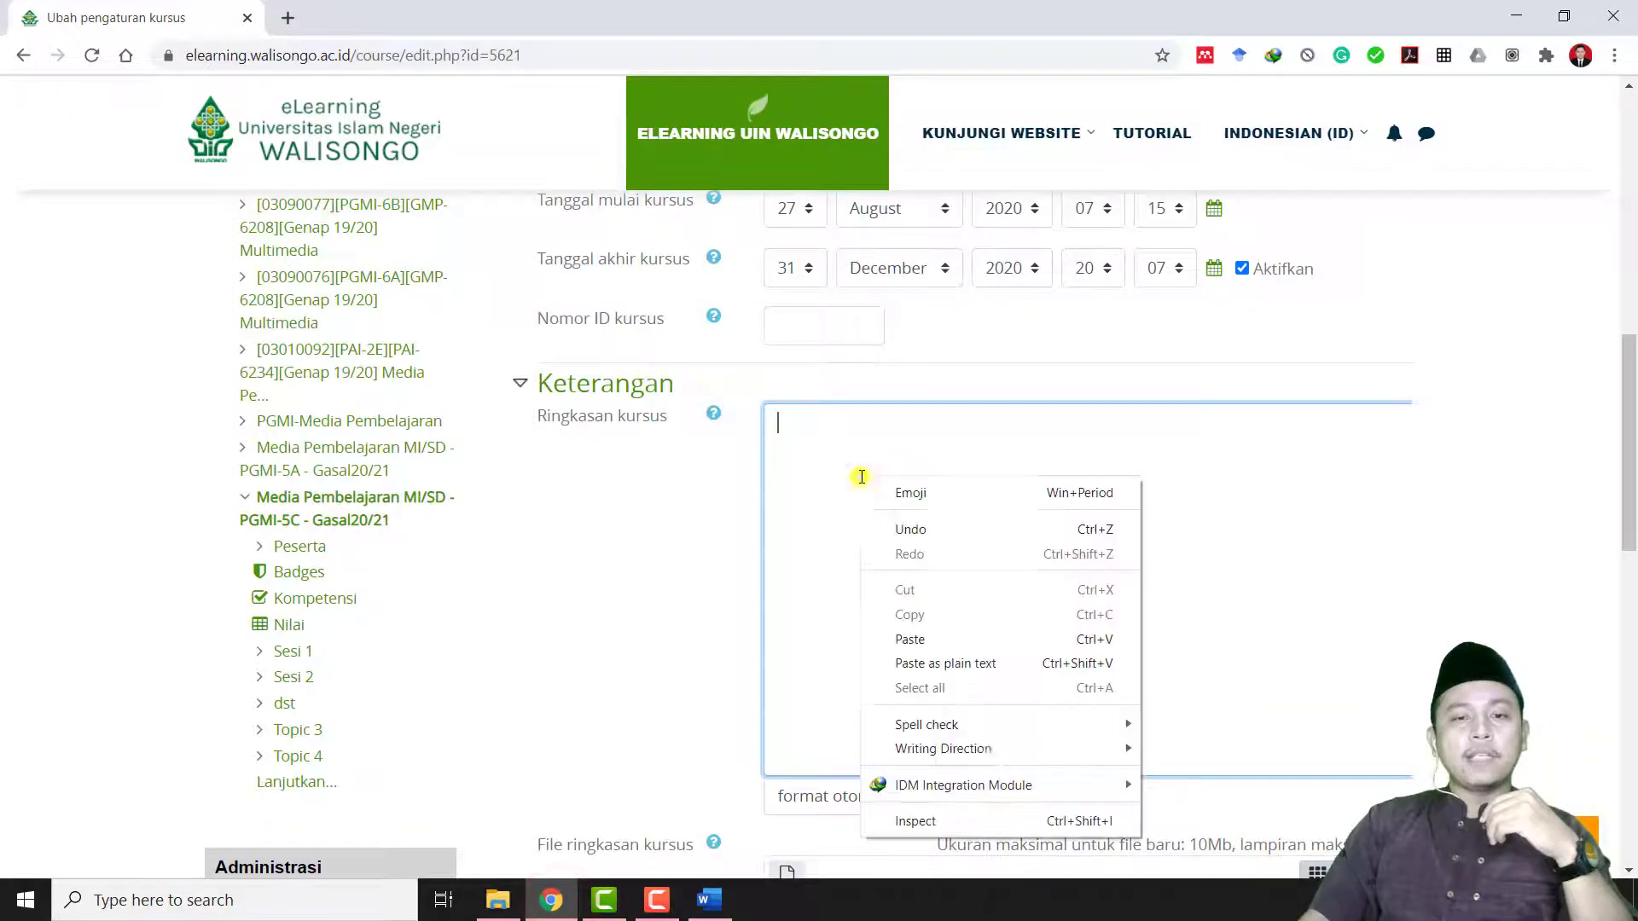
left_click(909, 639)
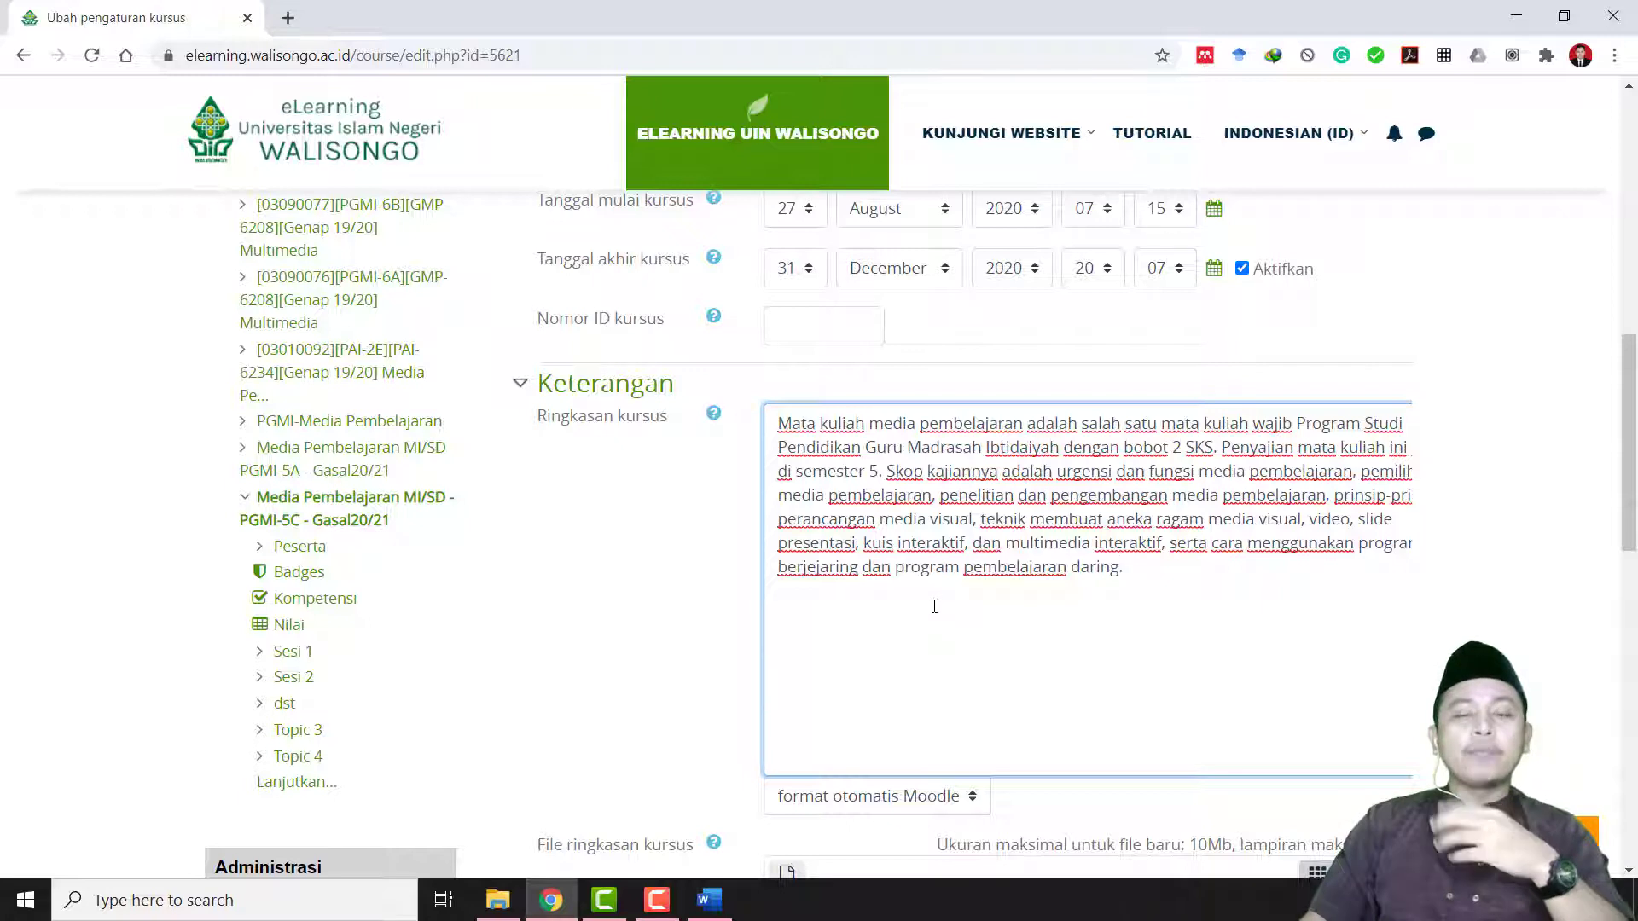
Step: Upload Image 961.png from the Workshop BL folder as the course summary file (File ringkasan kursus)
scroll(923, 639, "down", 3)
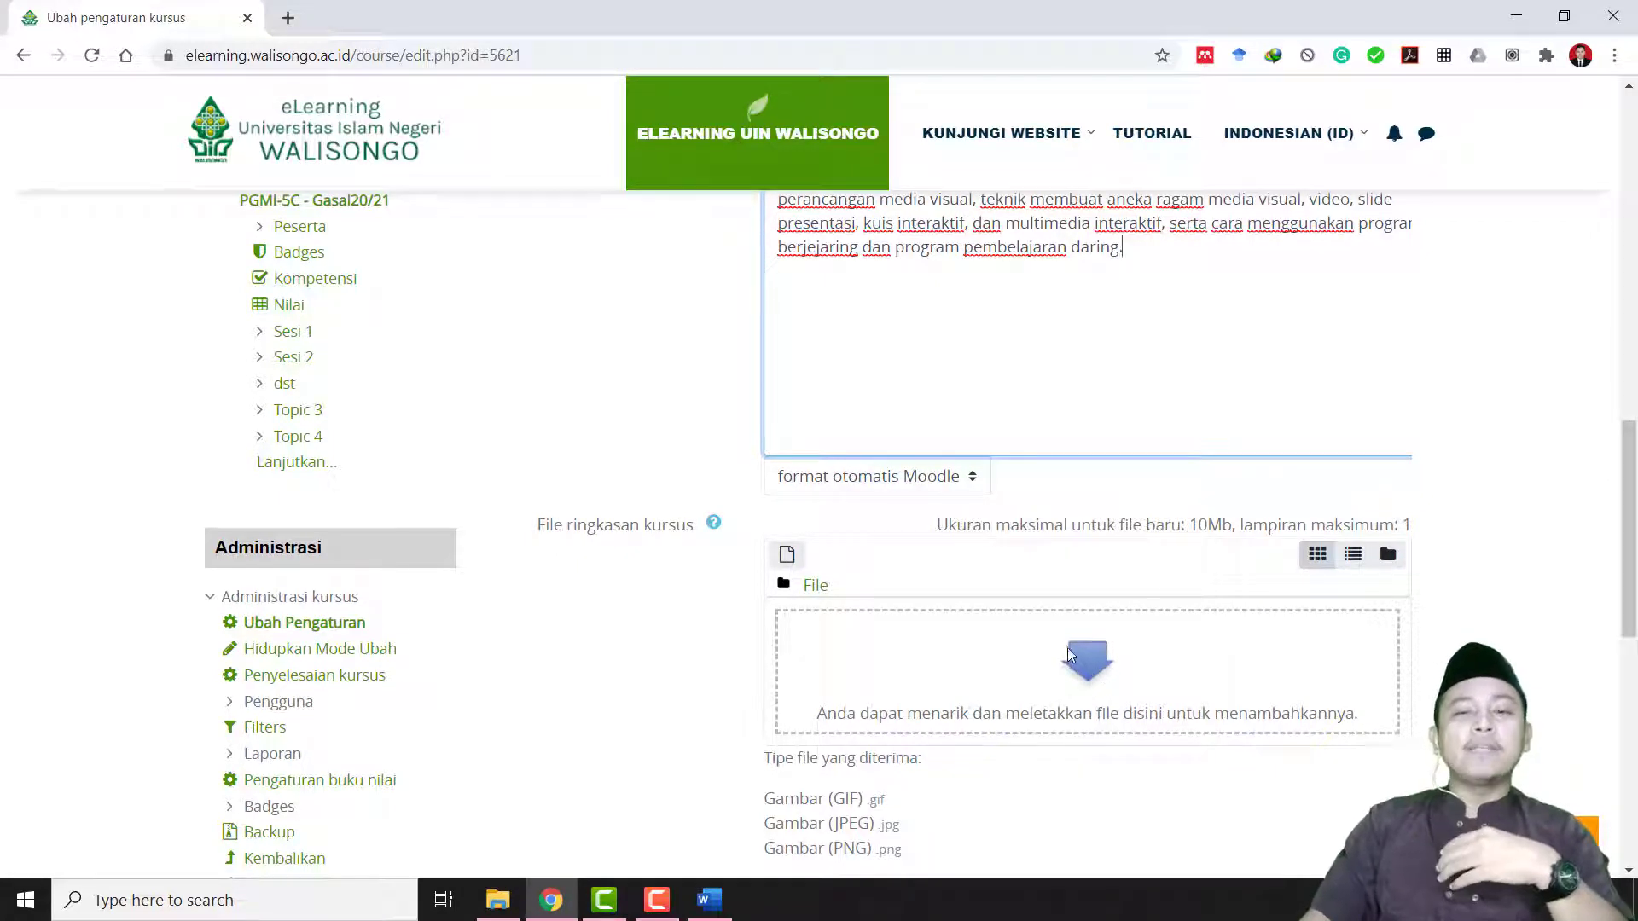
scroll(906, 674, "up", 1)
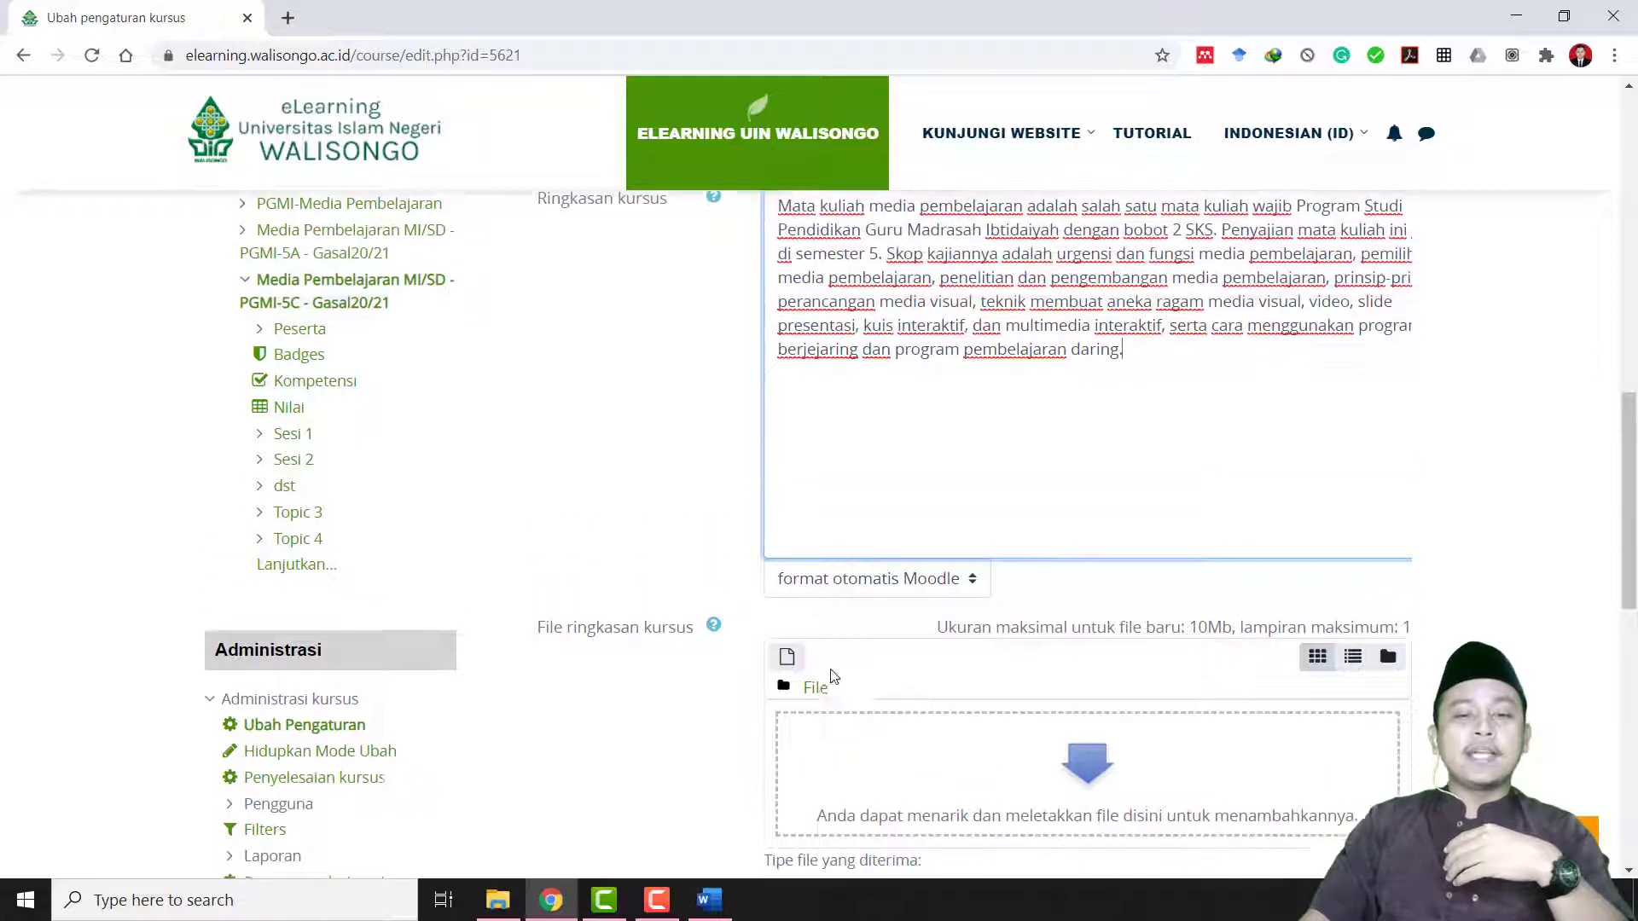
left_click(786, 663)
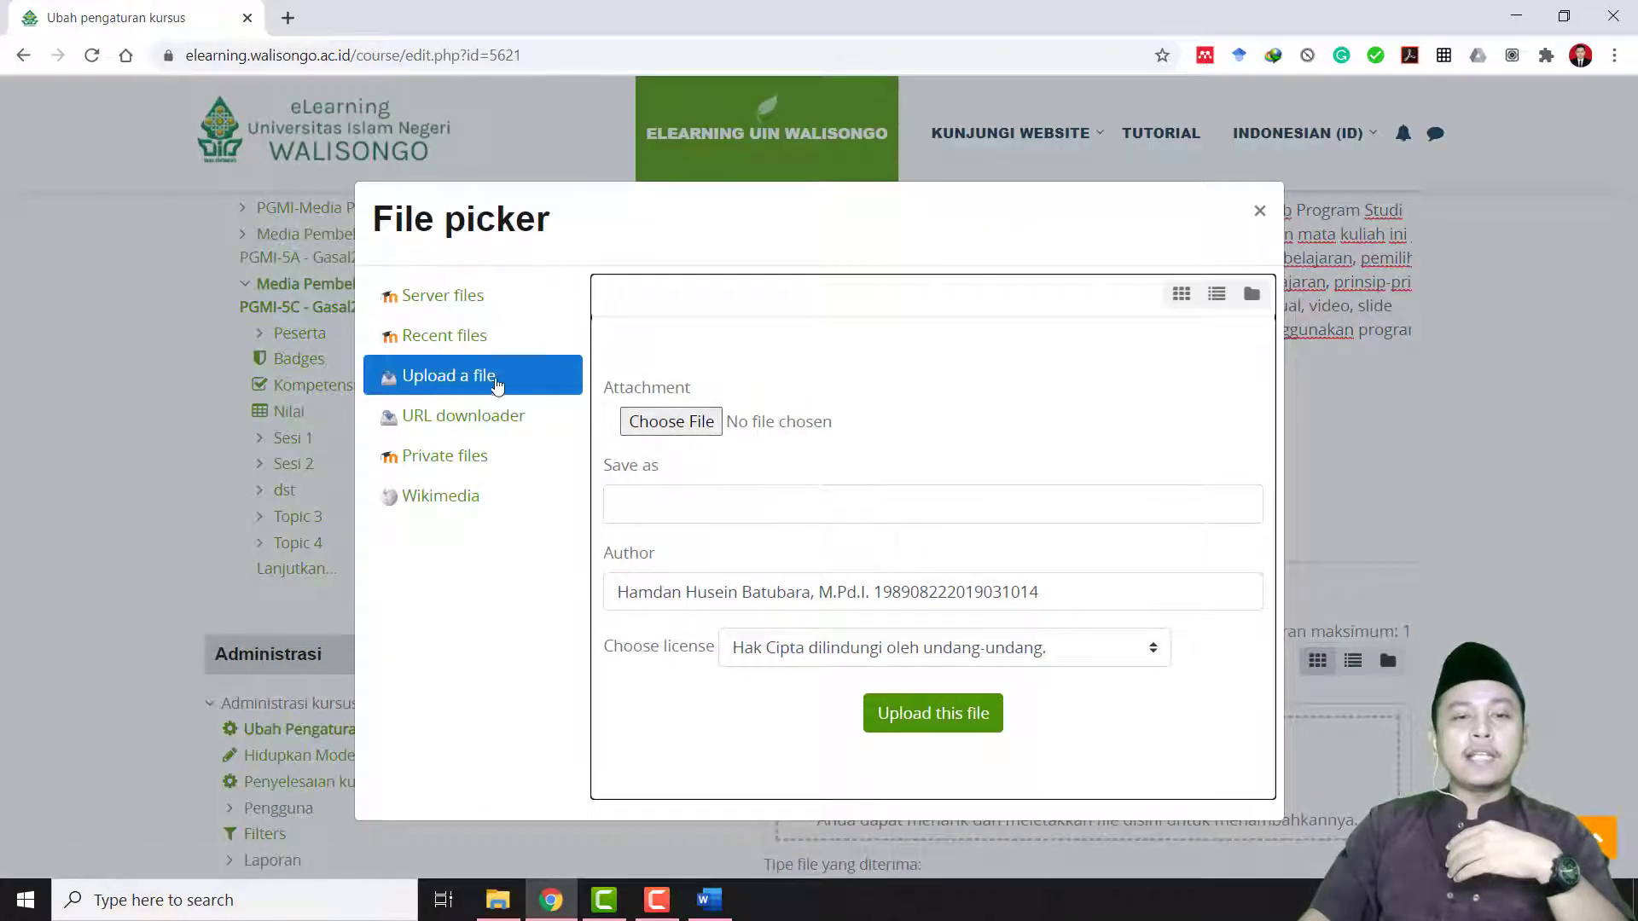
left_click(457, 384)
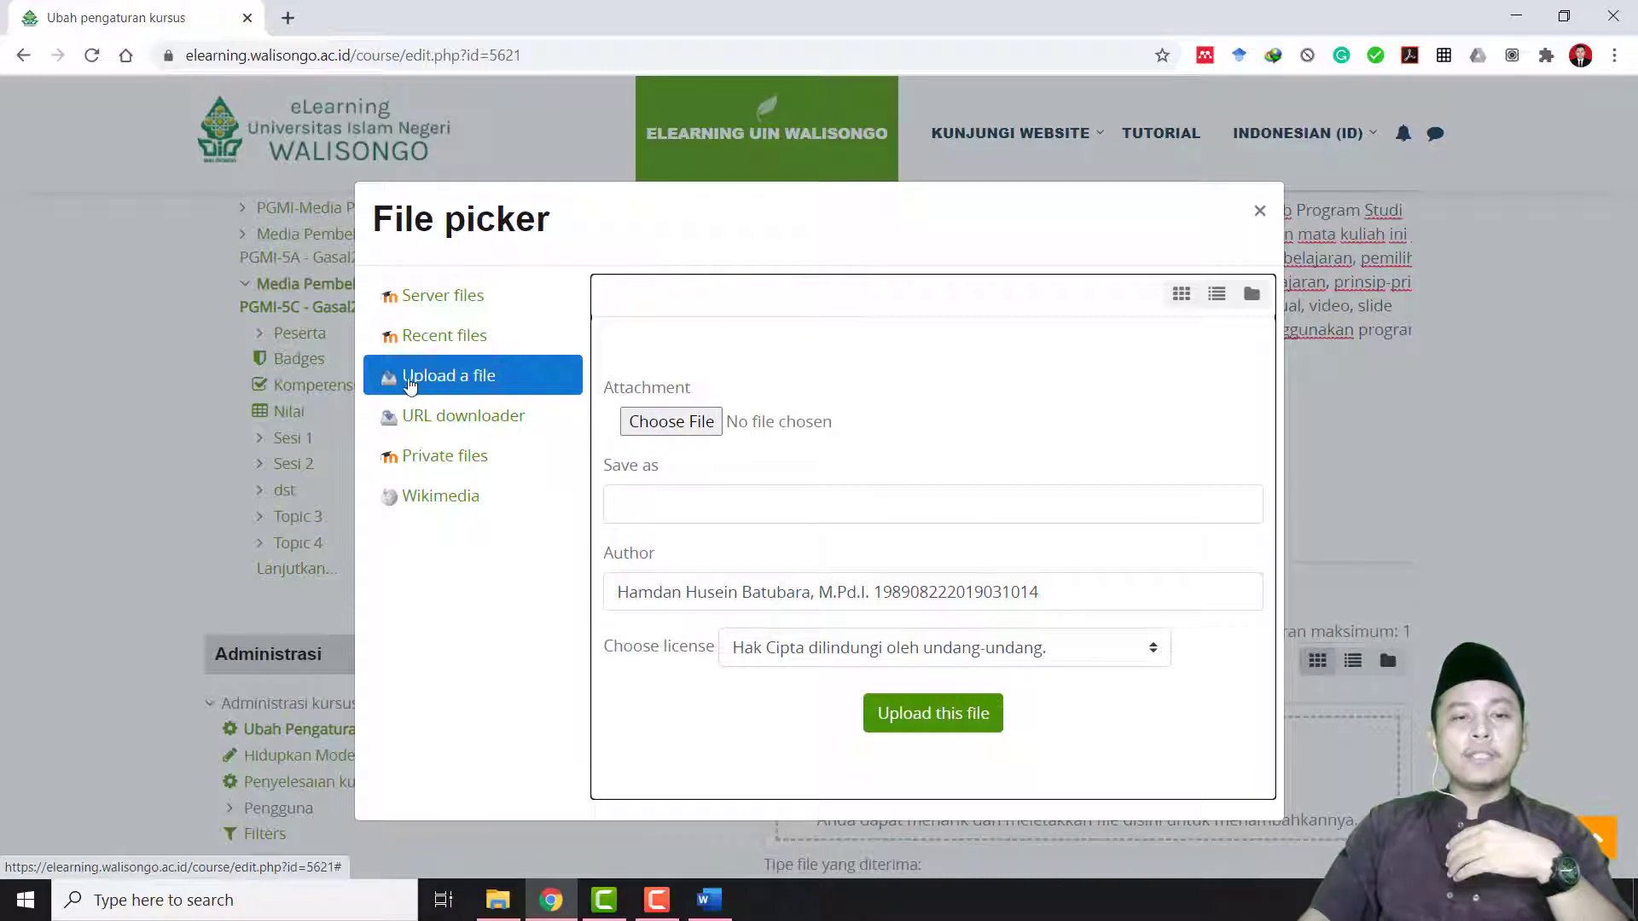
left_click(691, 430)
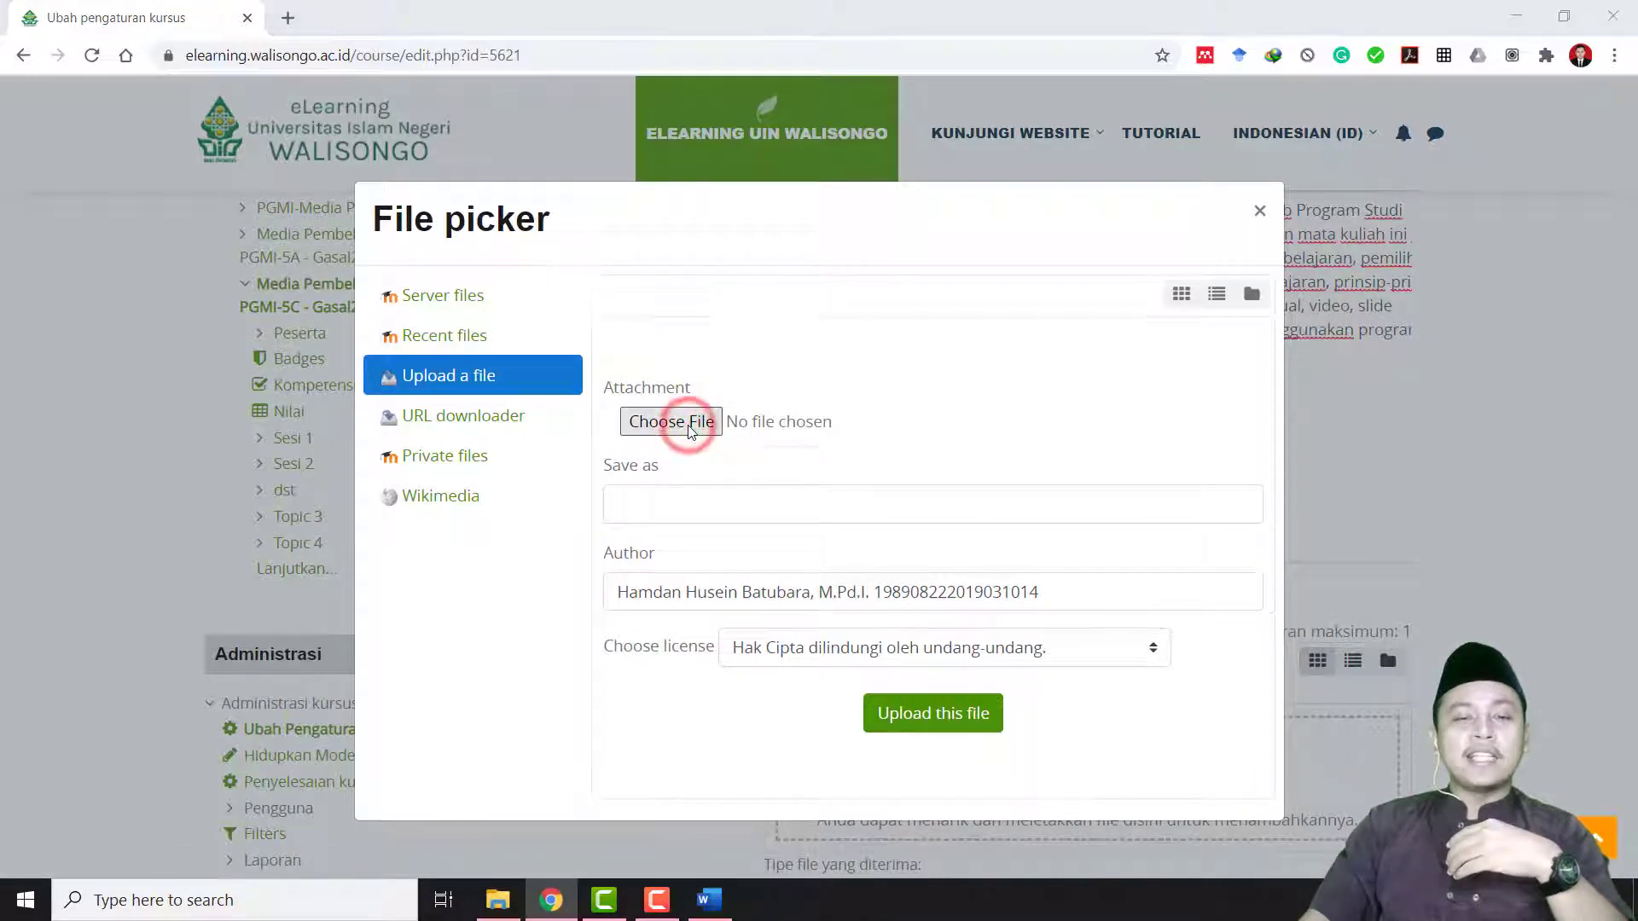
scroll(540, 406, "down", 6)
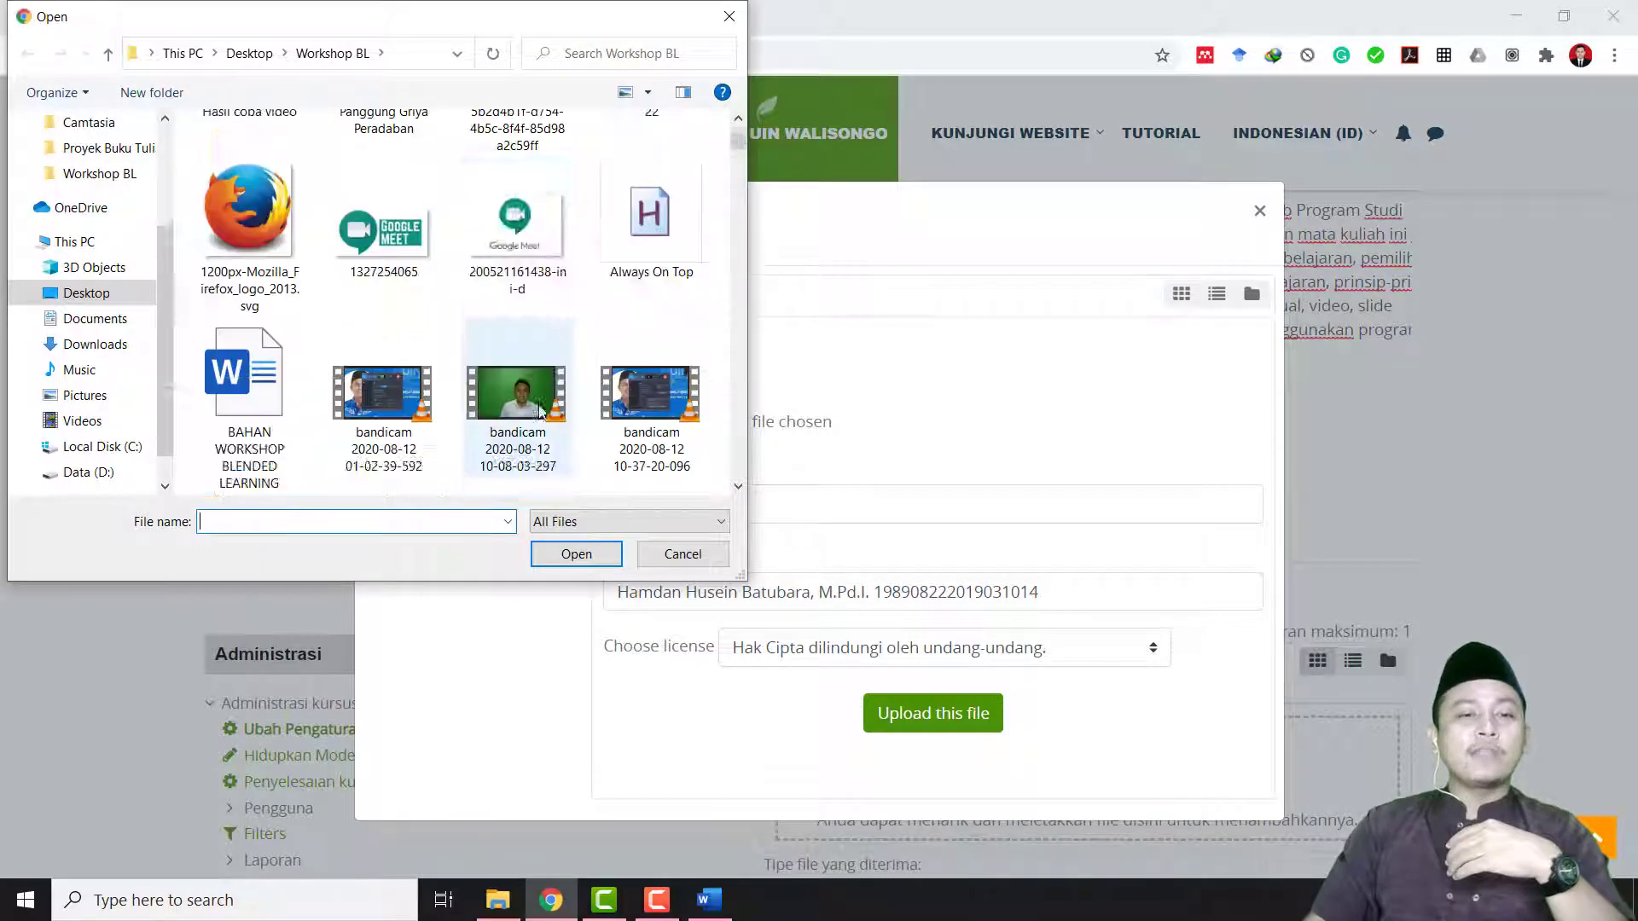
scroll(541, 408, "down", 5)
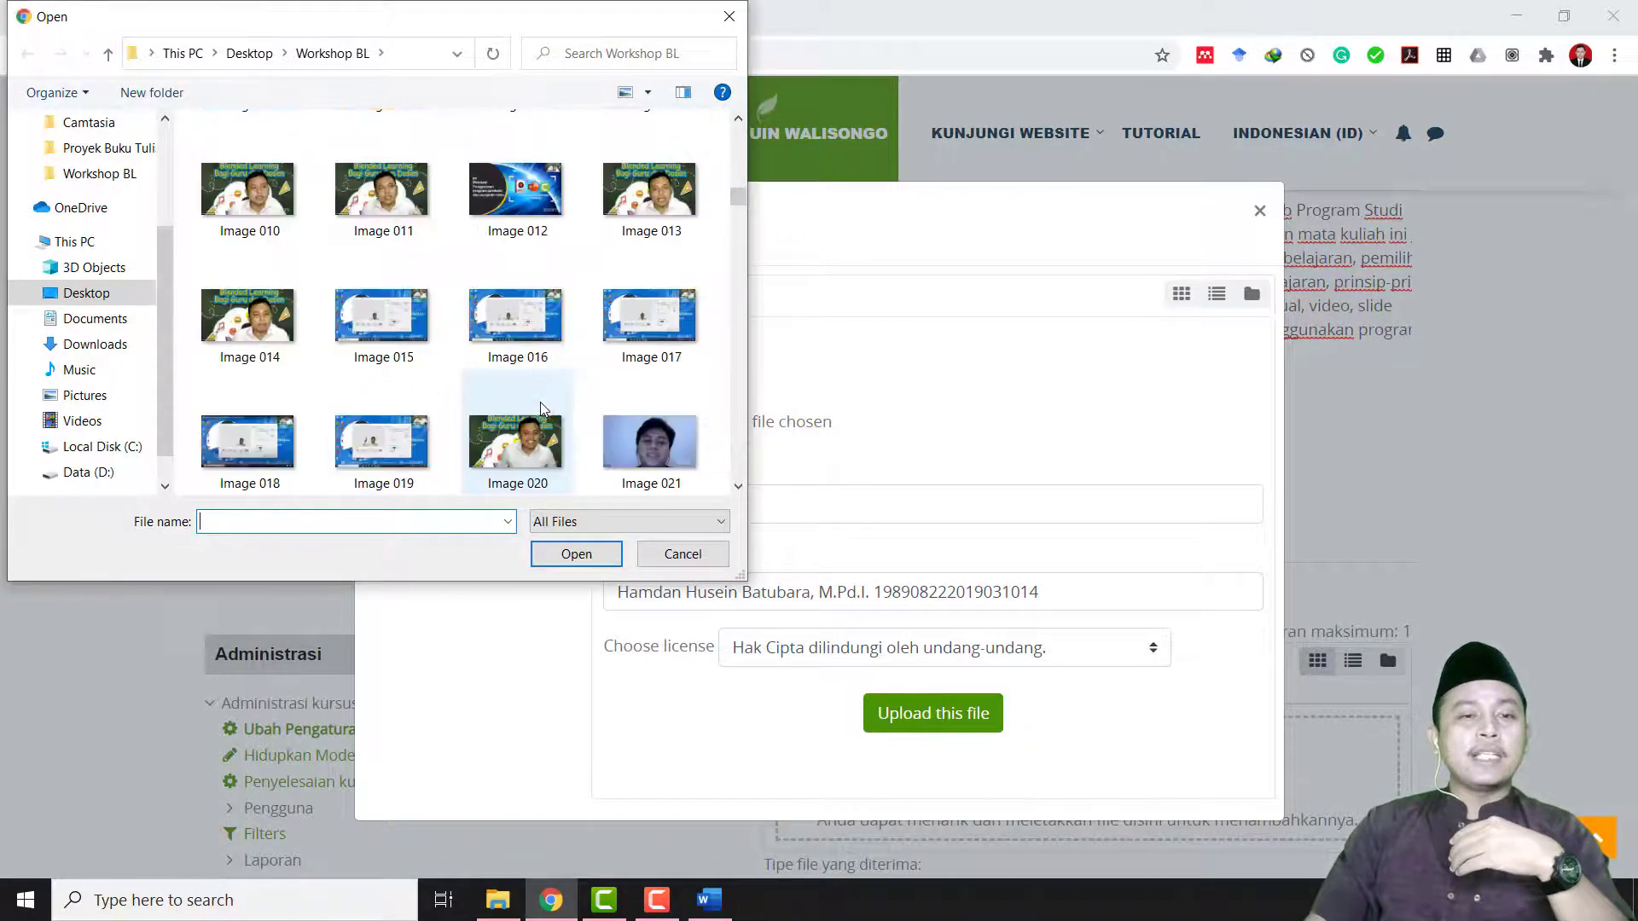
scroll(541, 409, "down", 5)
scroll(540, 409, "down", 15)
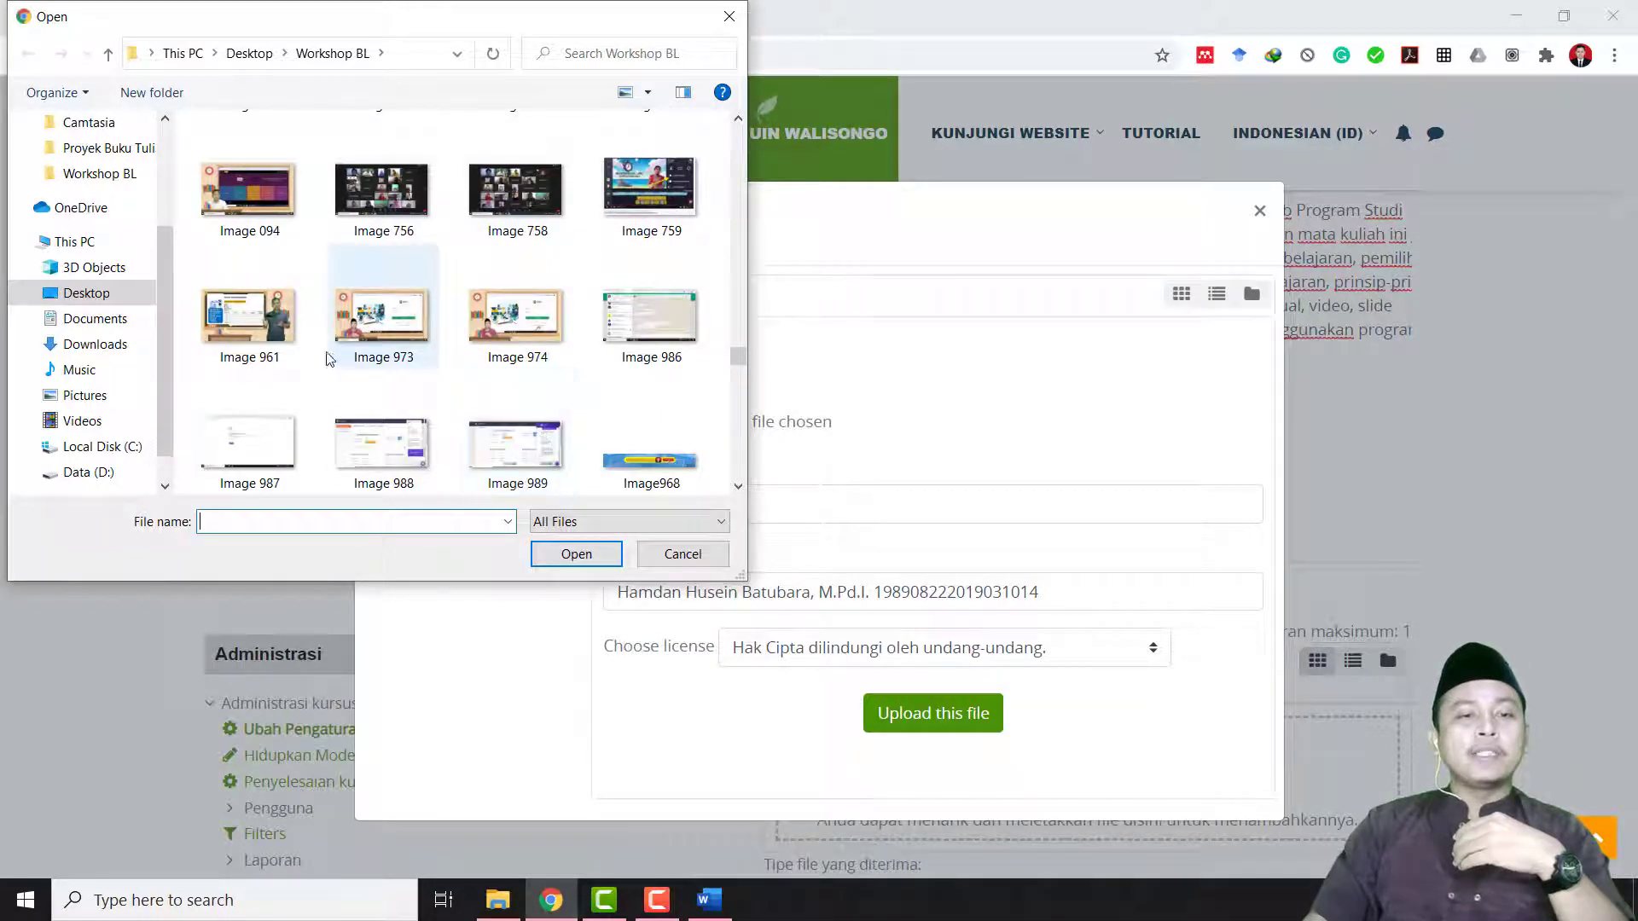
left_click(273, 333)
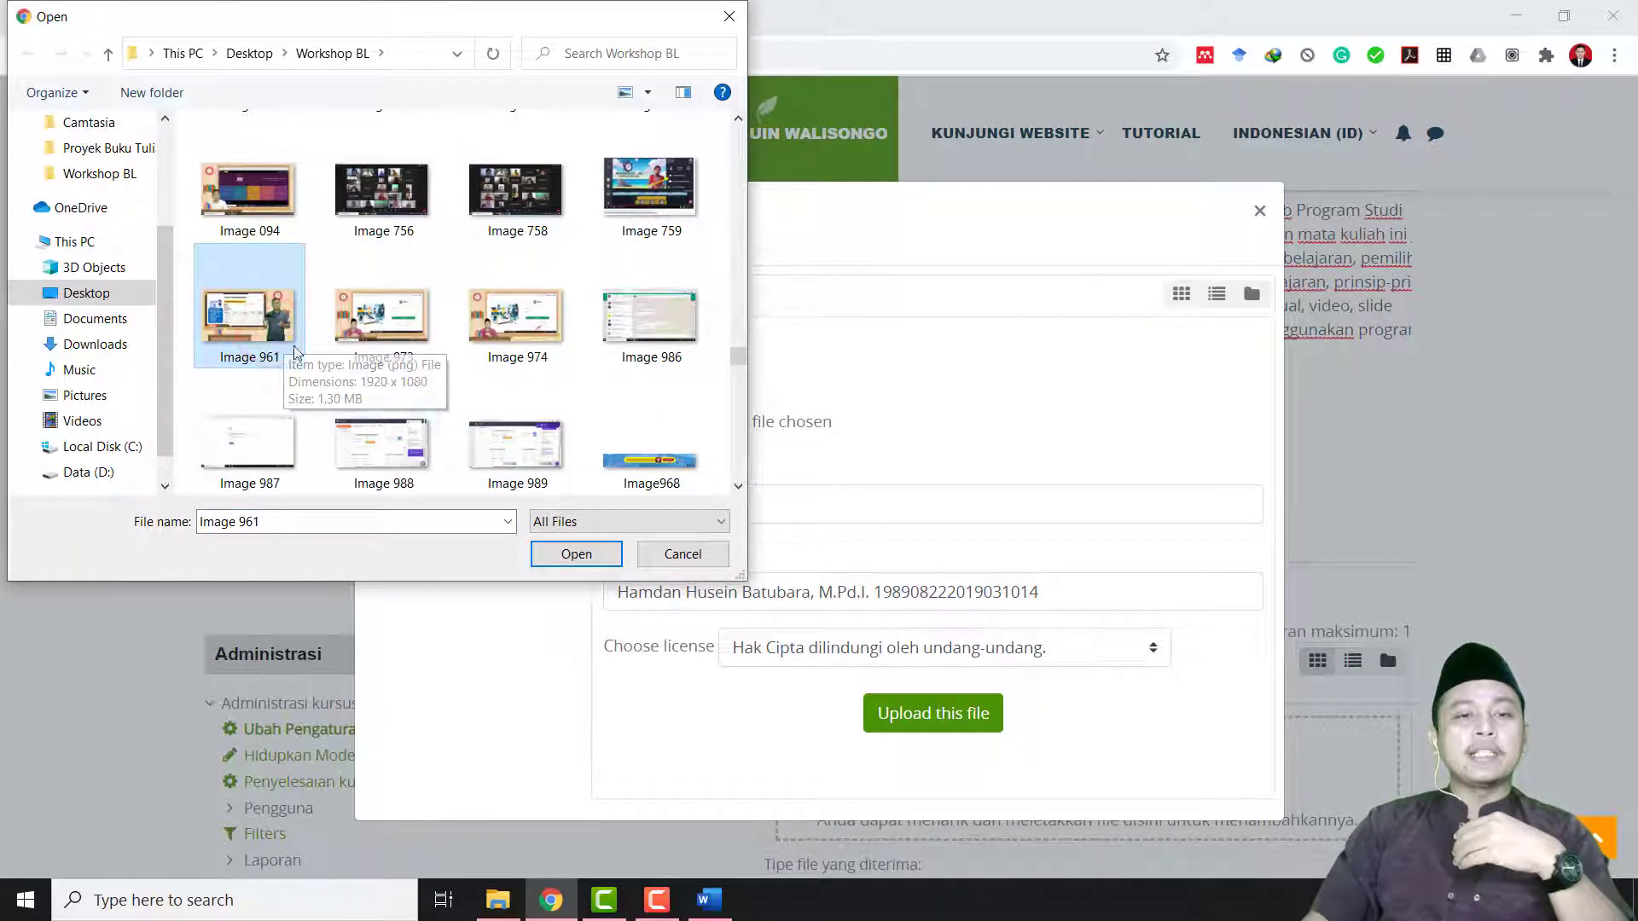
left_click(577, 556)
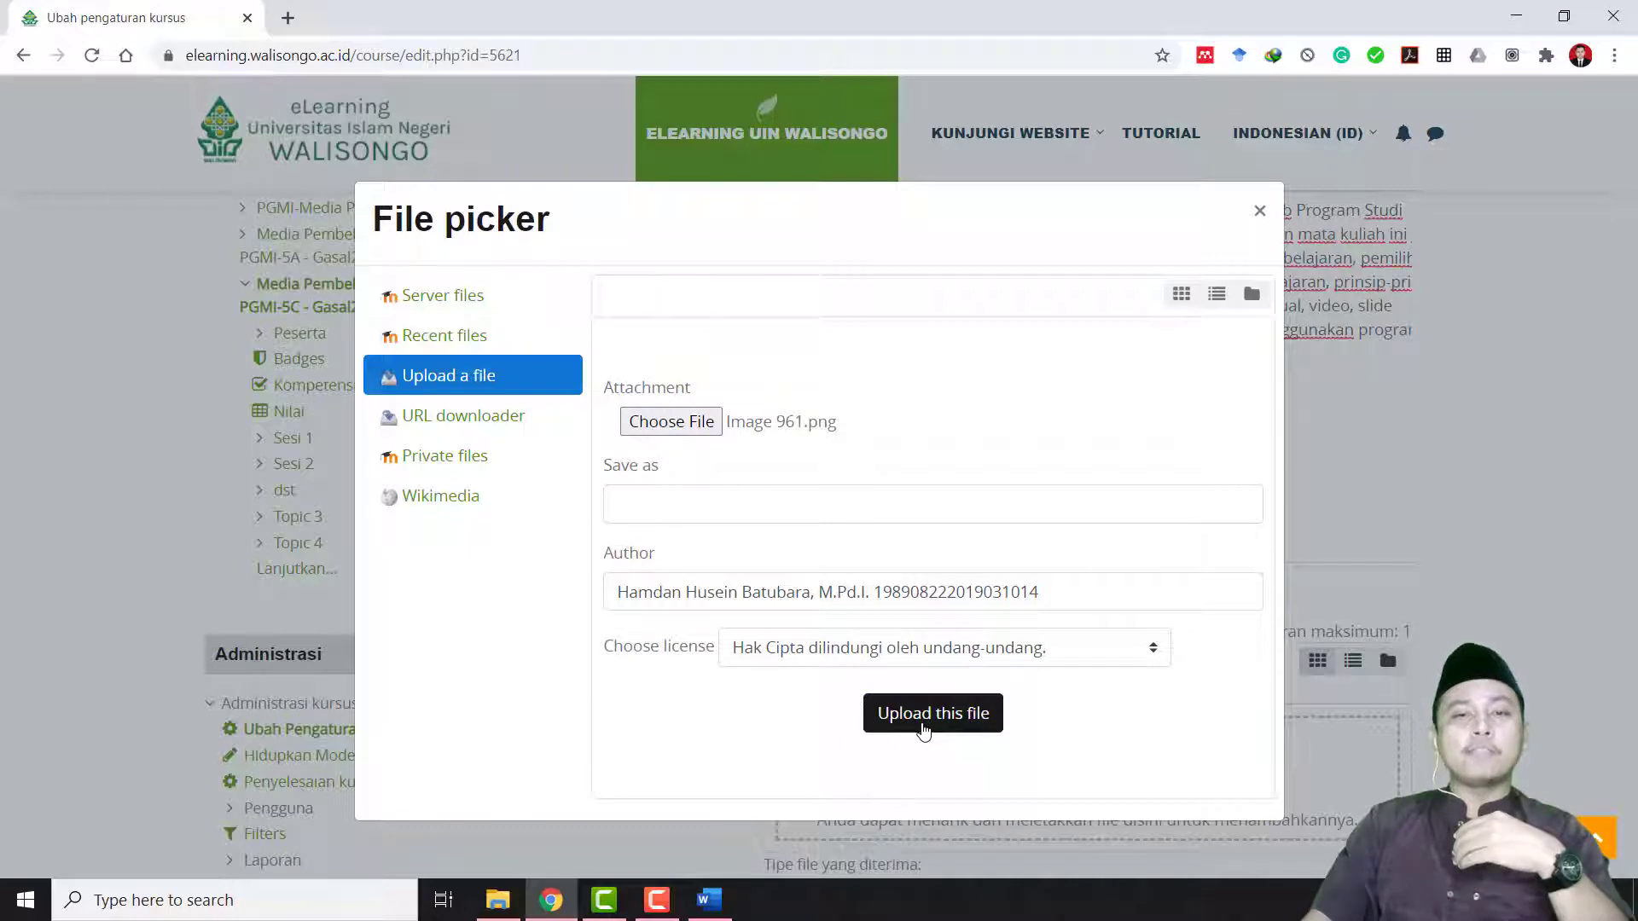
left_click(923, 731)
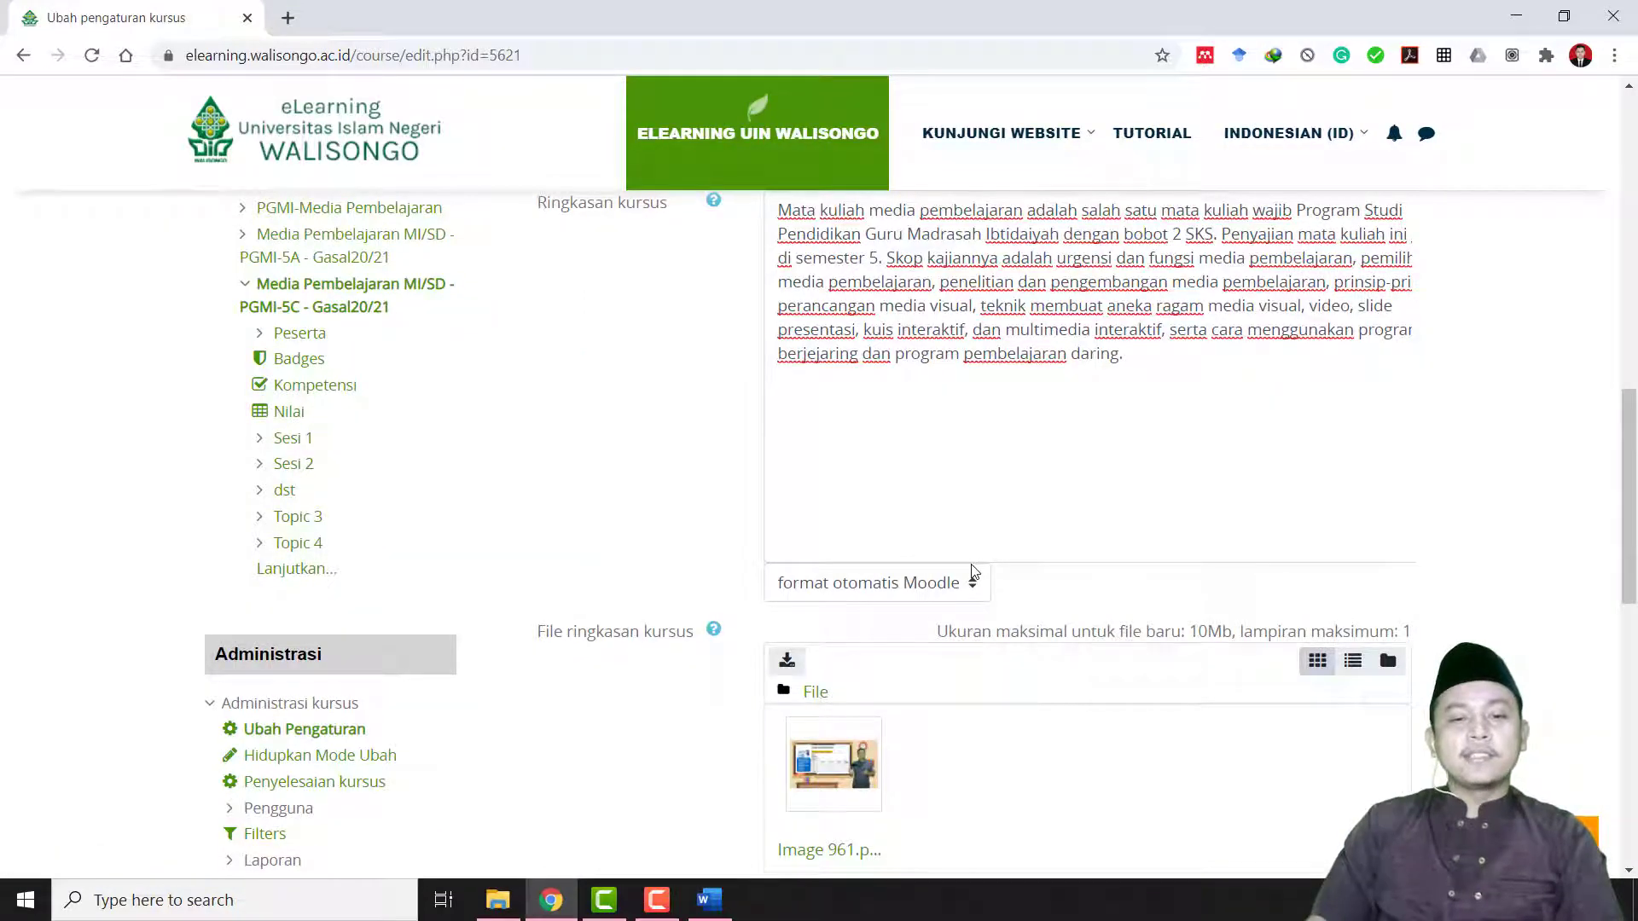
Step: Expand the Format kursus section and choose Onetopic format as the course format
scroll(921, 813, "down", 3)
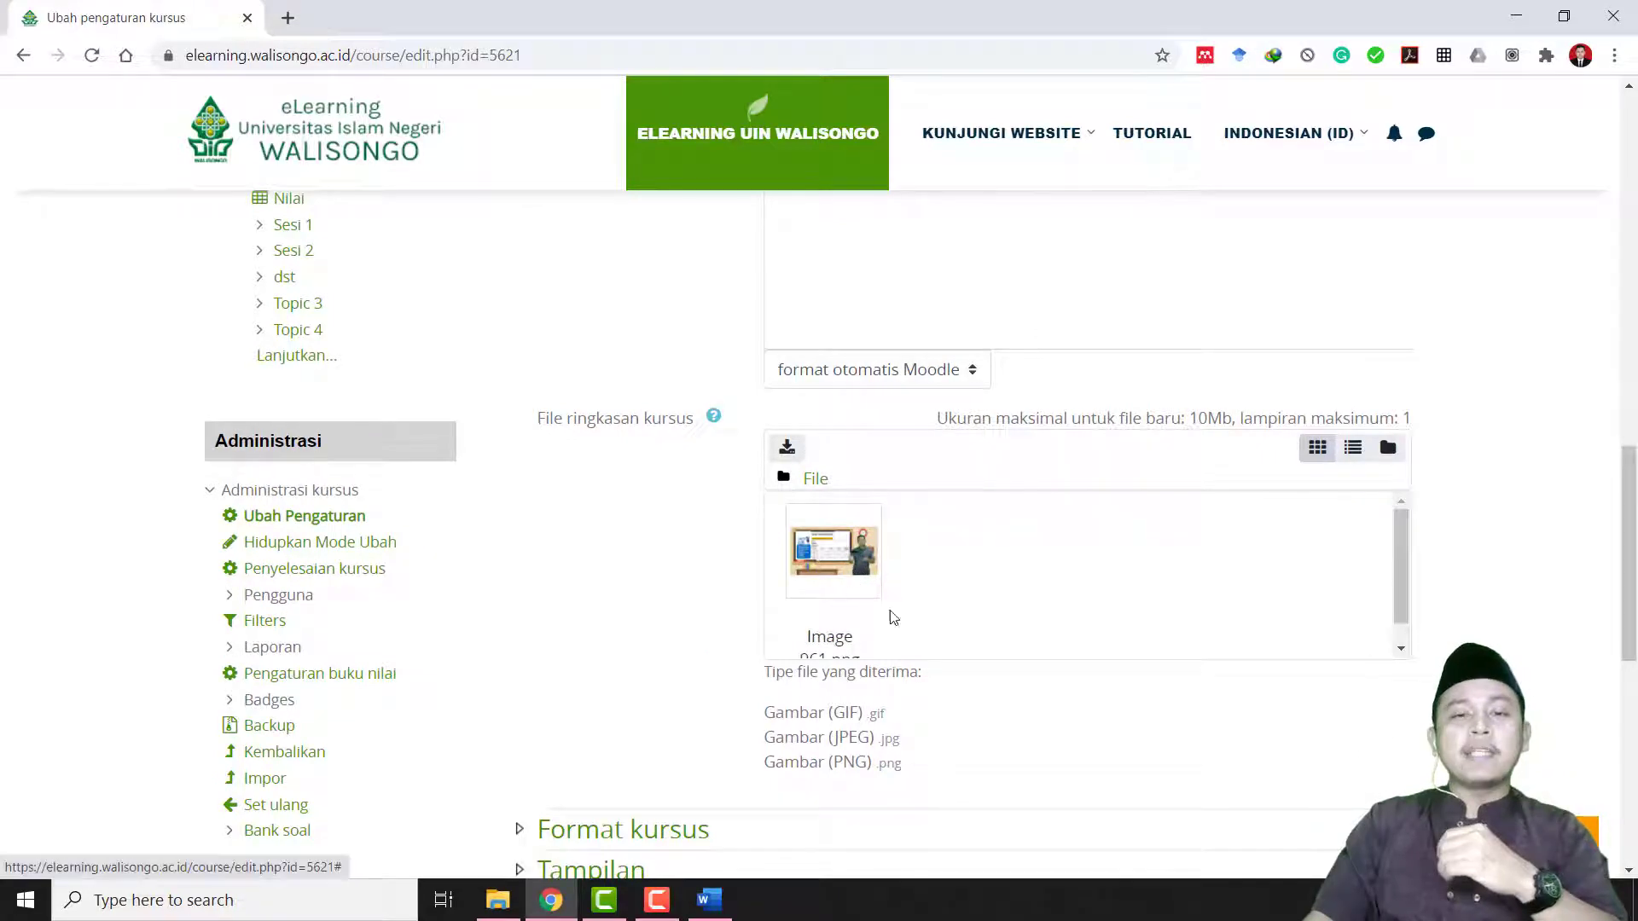
scroll(908, 619, "down", 2)
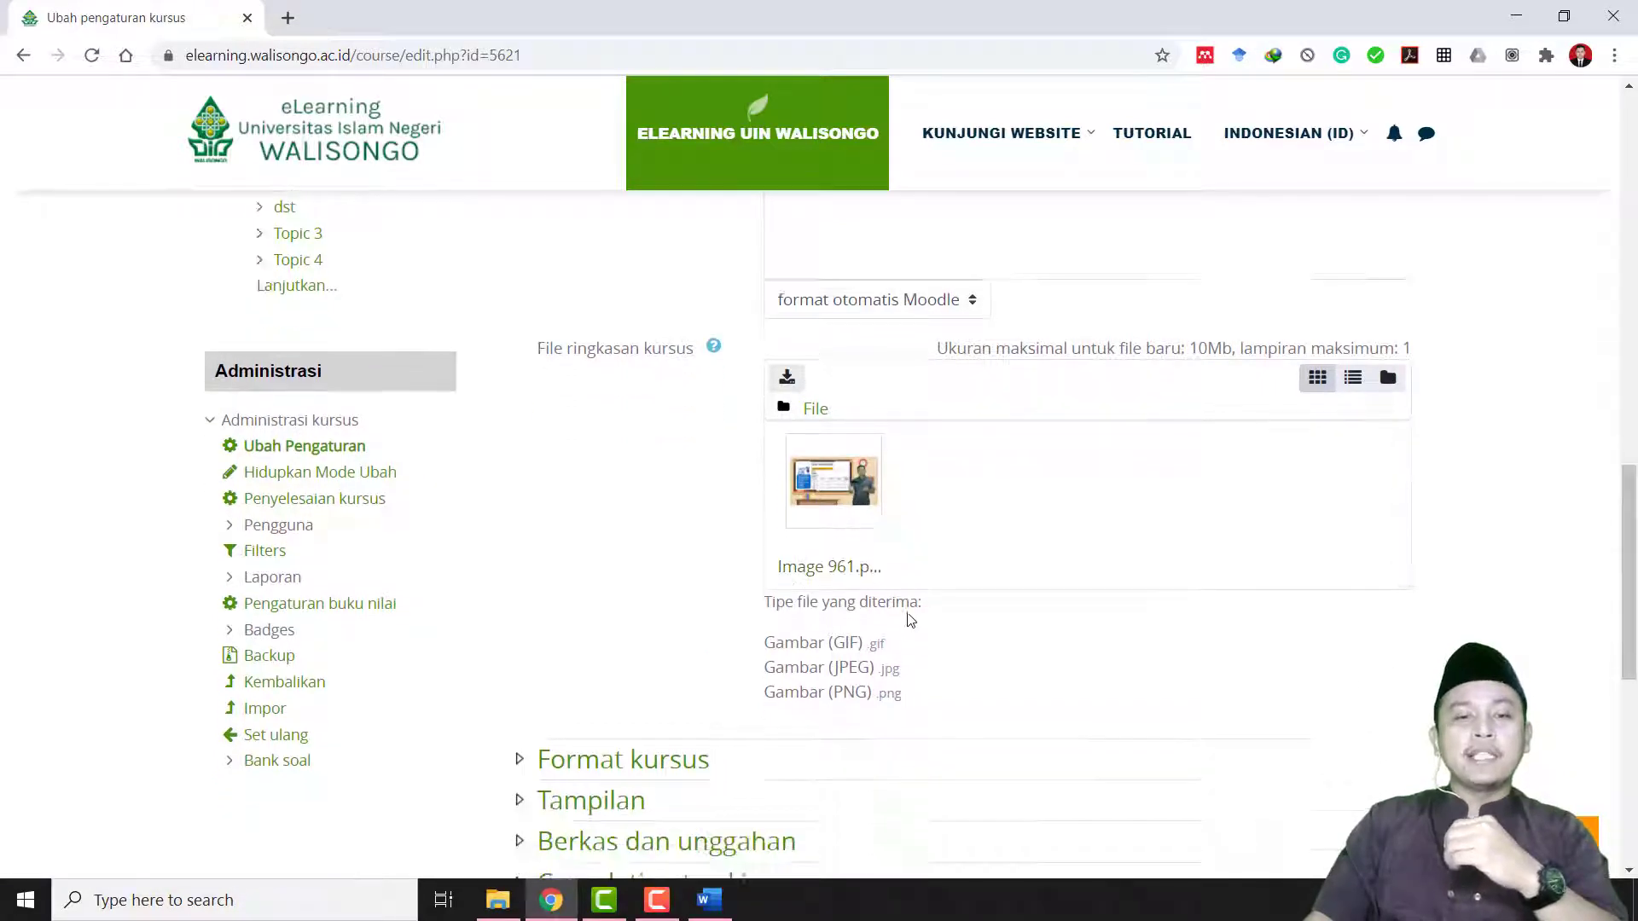
scroll(730, 674, "down", 2)
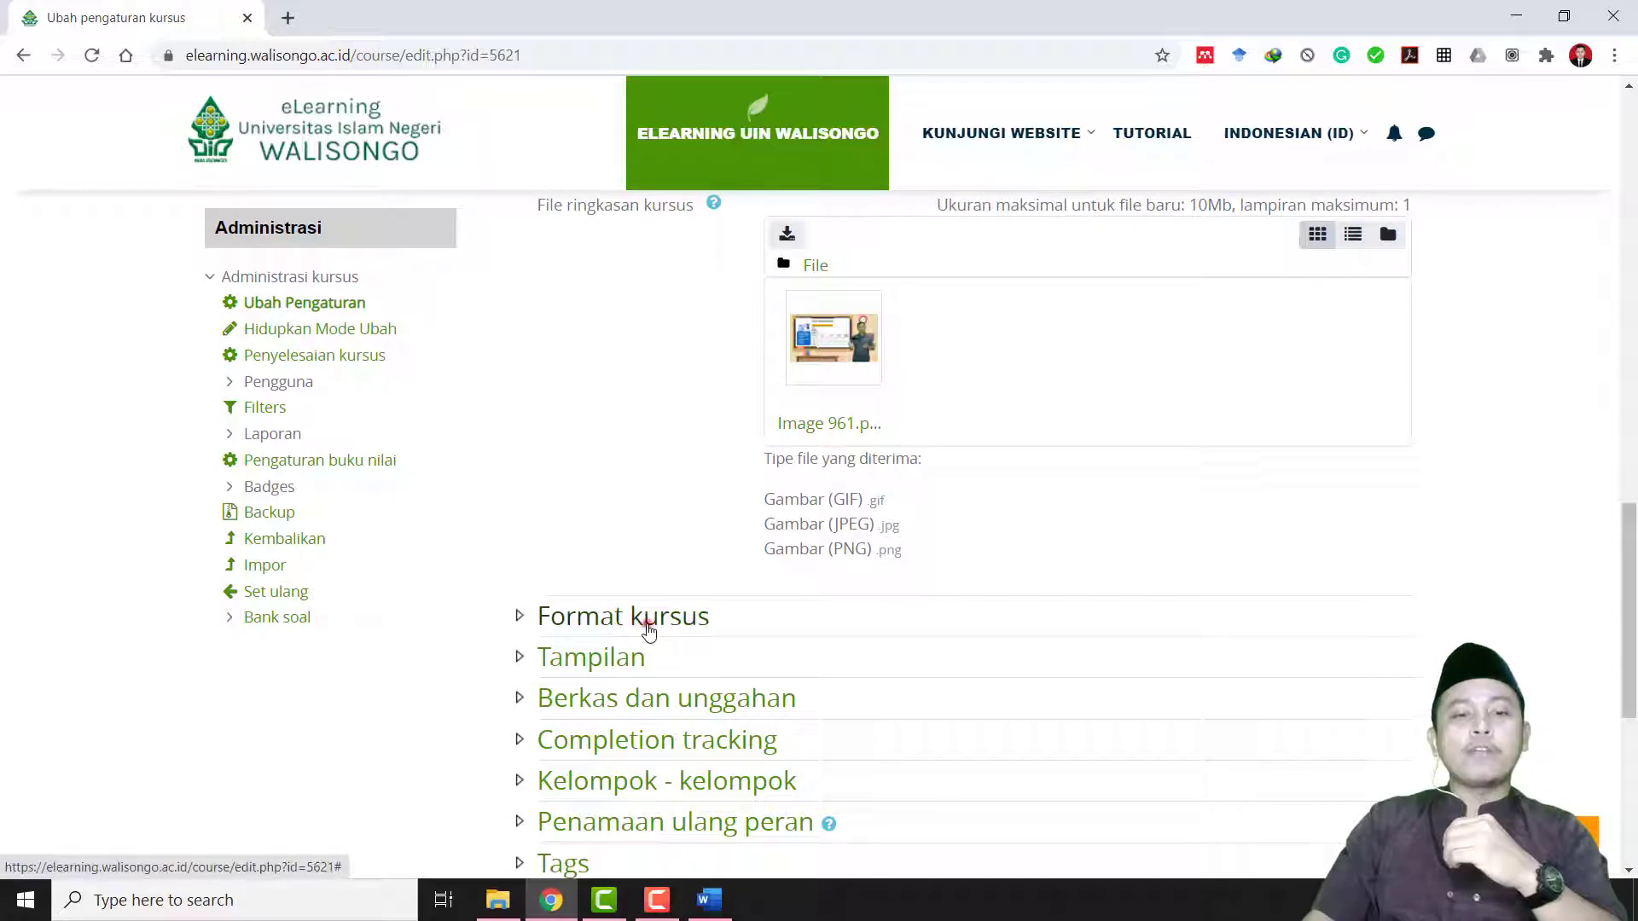
left_click(645, 623)
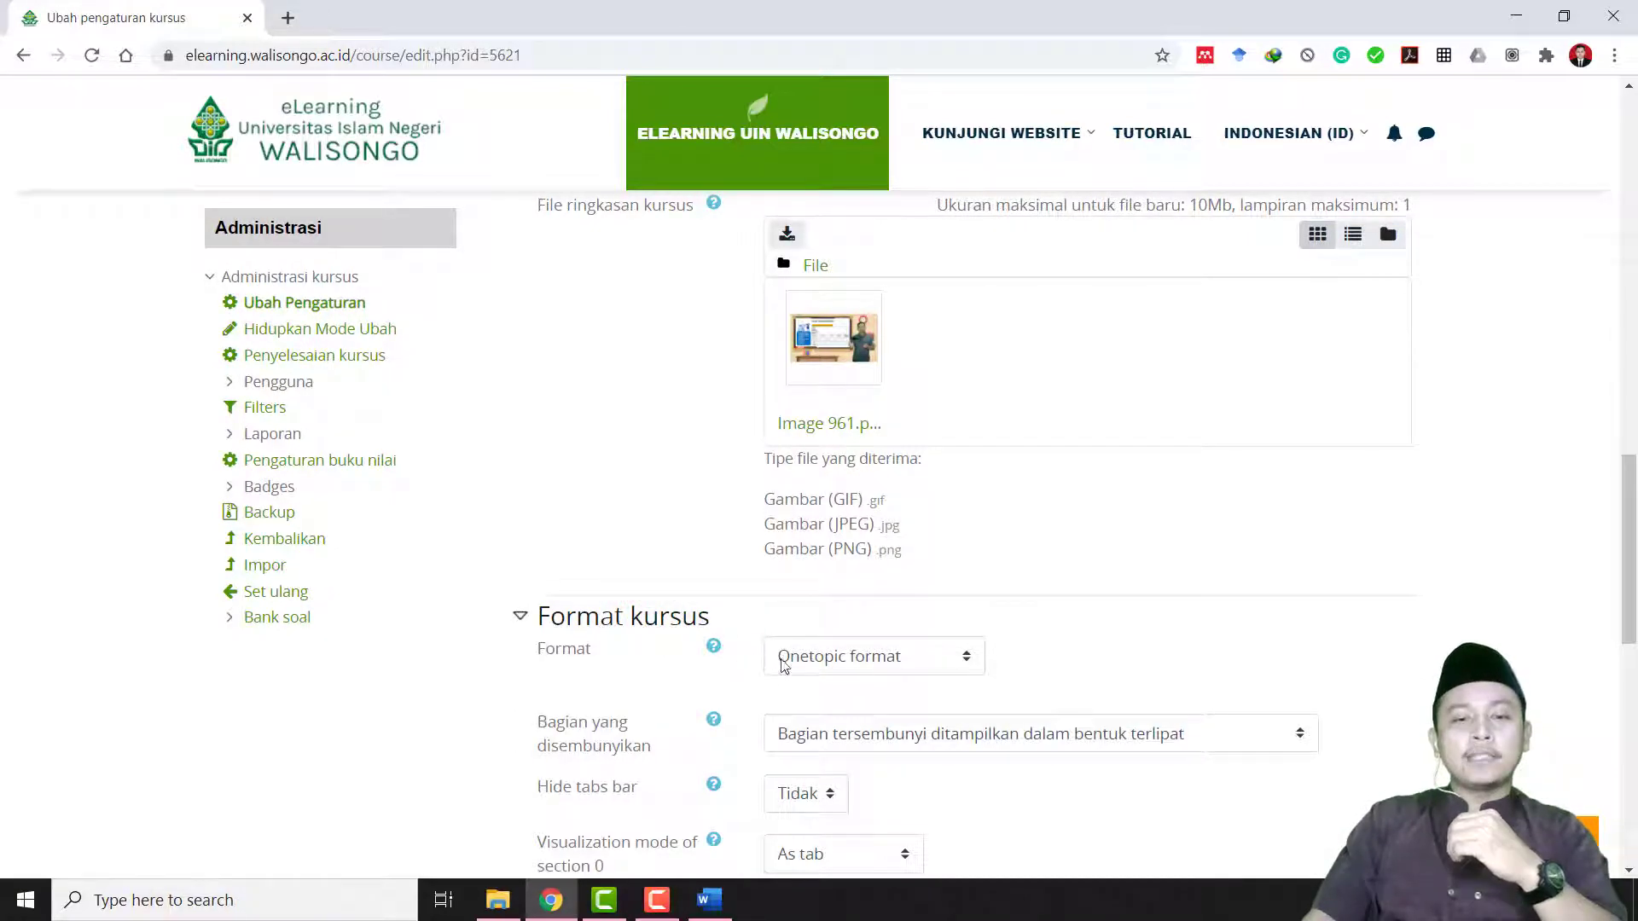
left_click(824, 662)
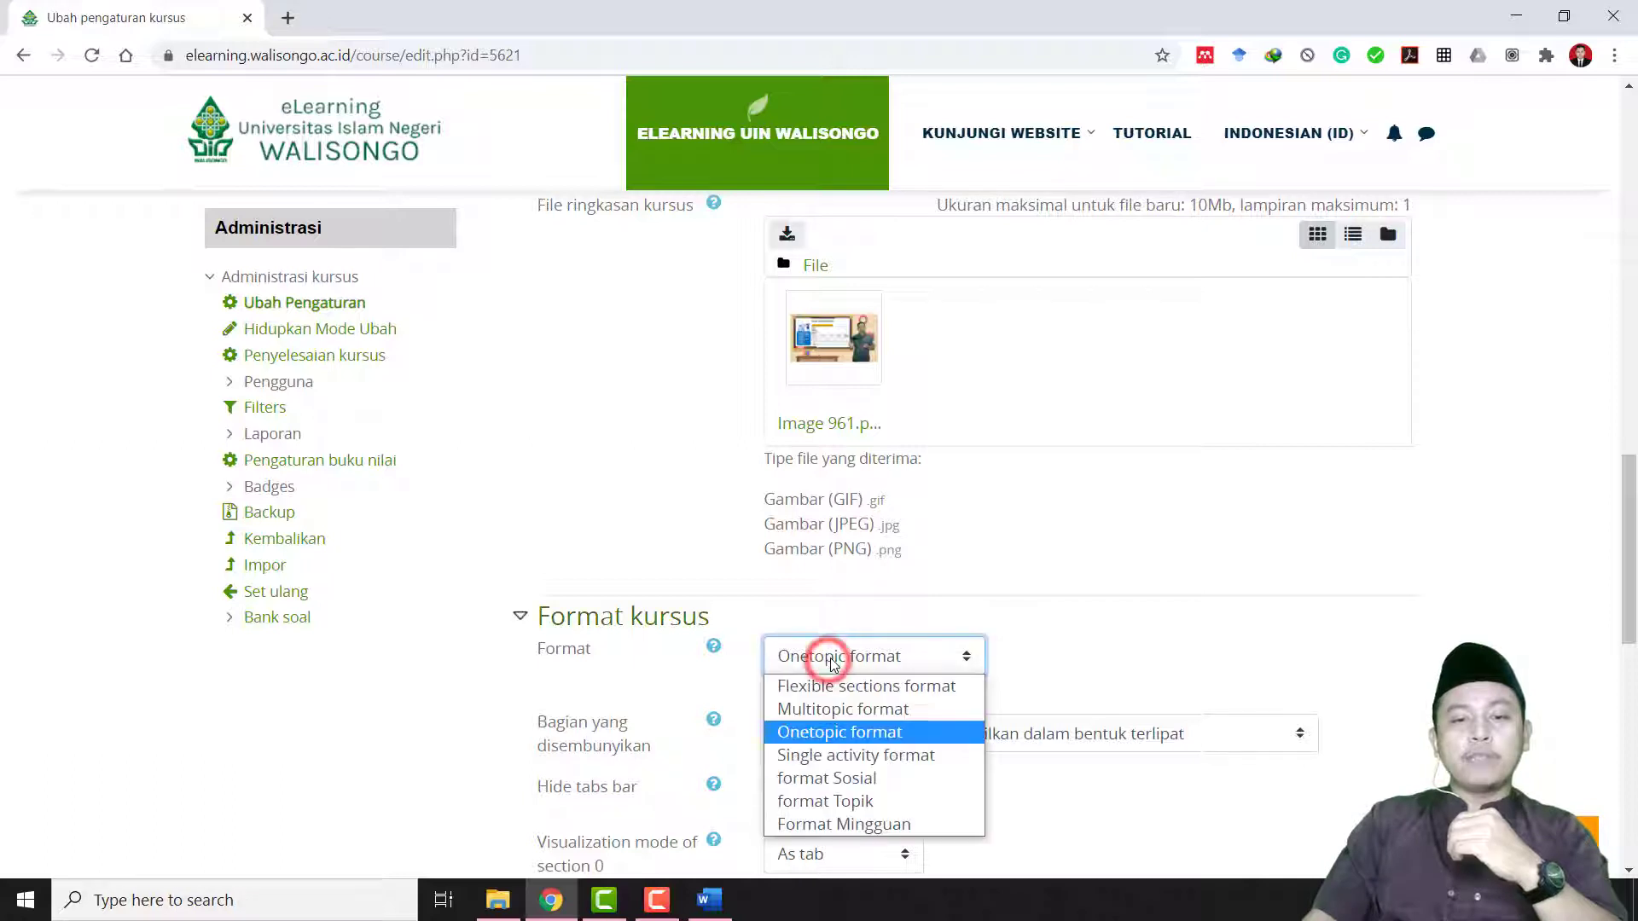
left_click(833, 735)
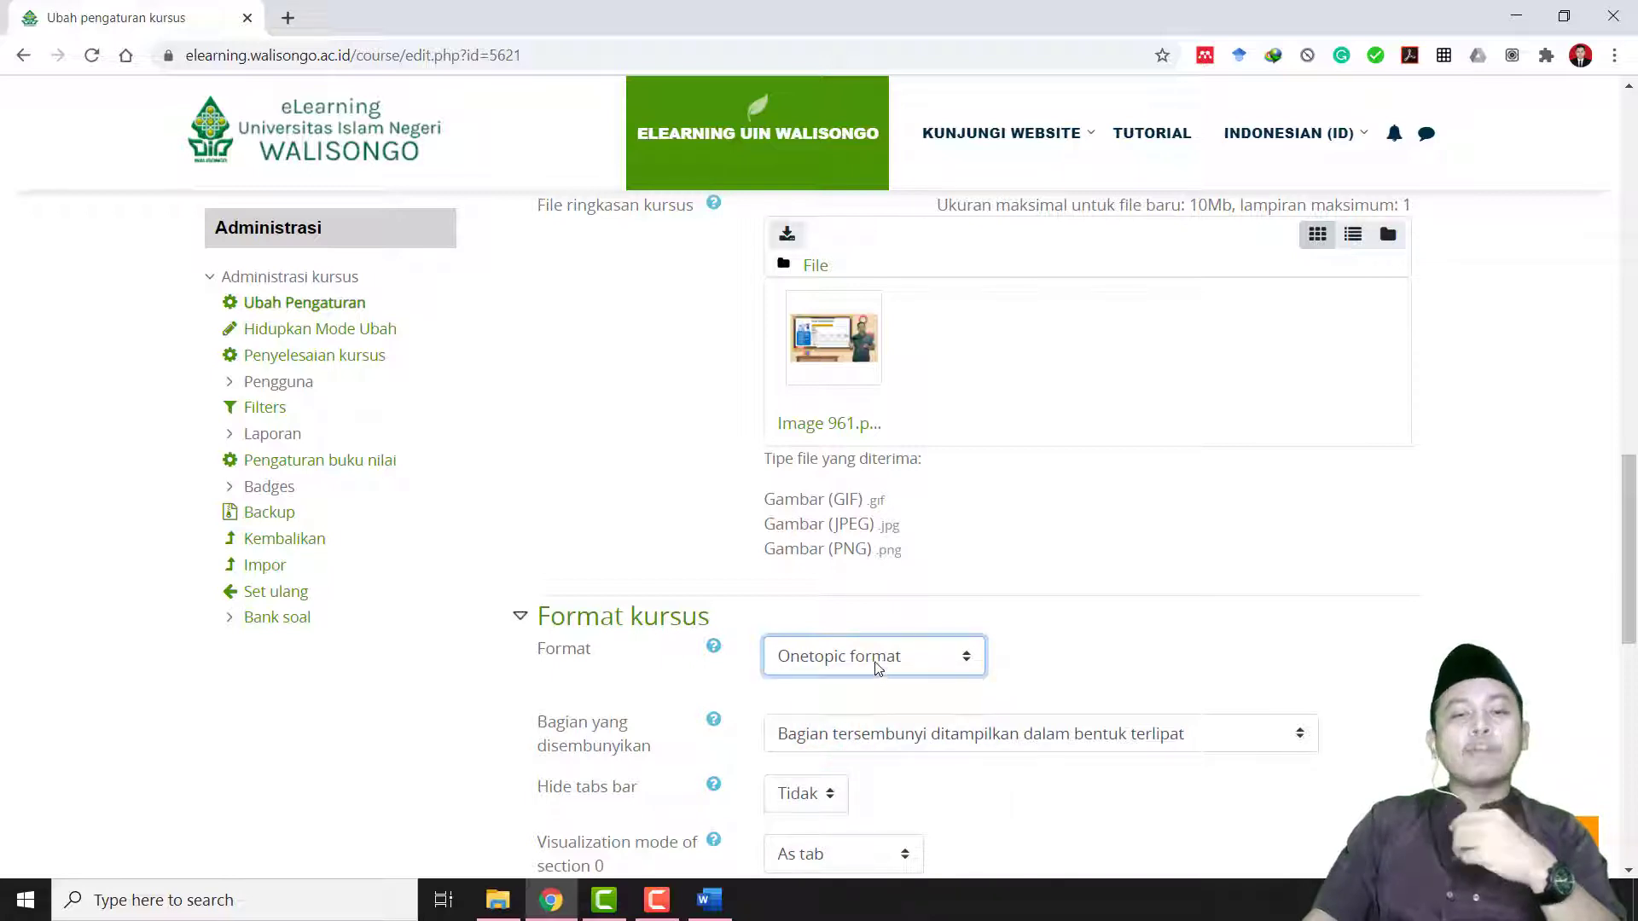
Step: Change the course format from the available format options to Format Mingguan
left_click(876, 666)
left_click(850, 730)
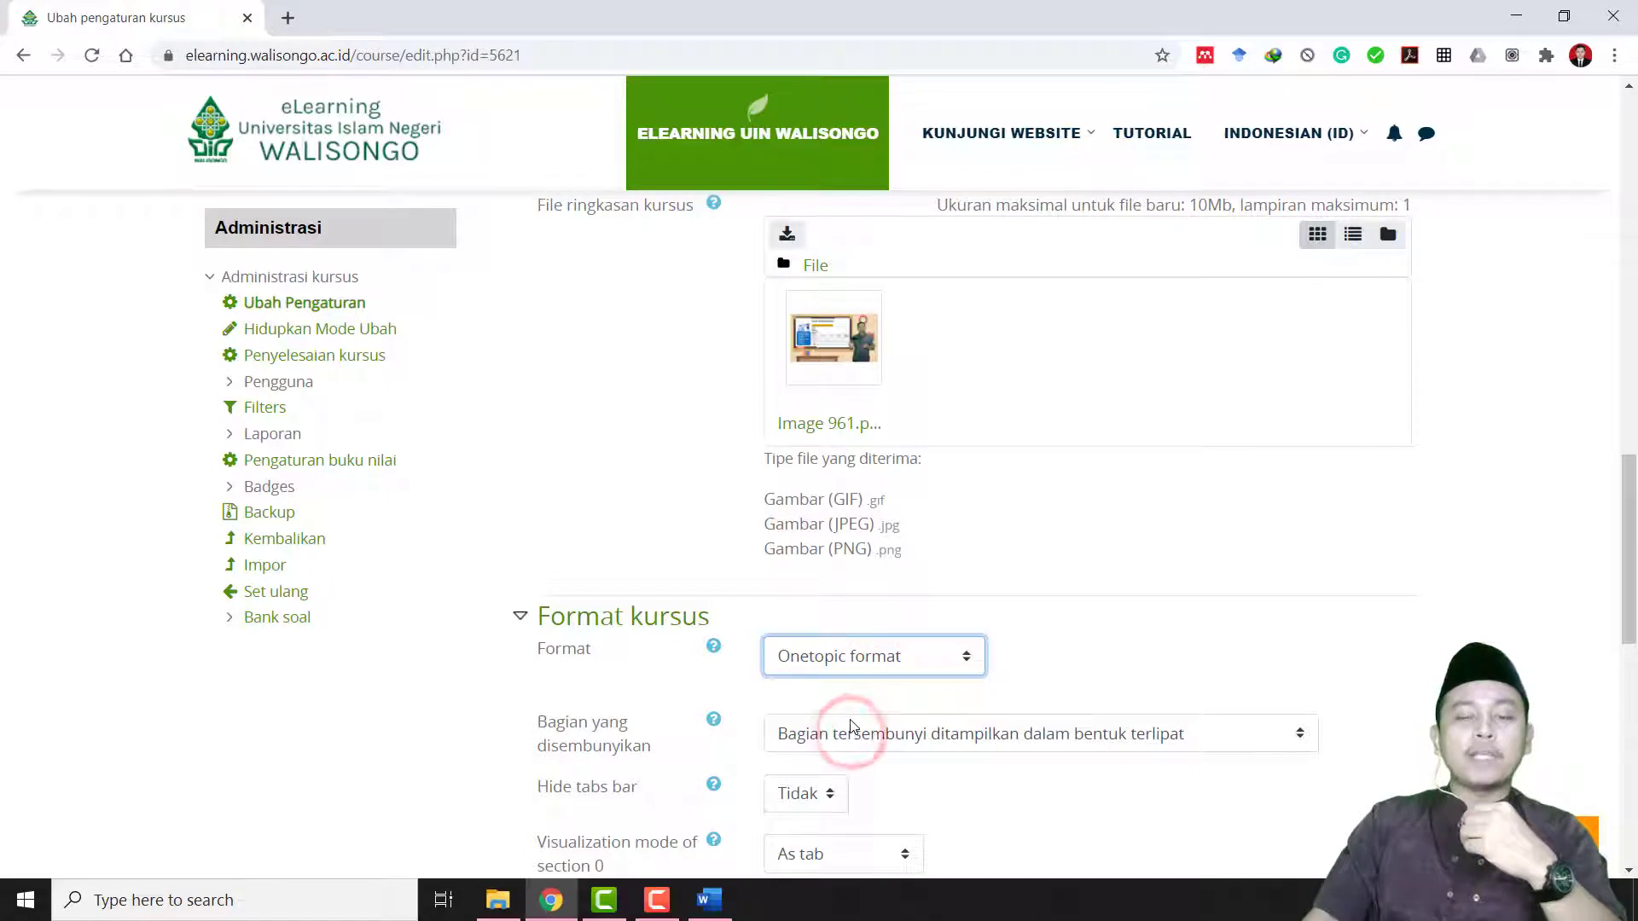
left_click(856, 663)
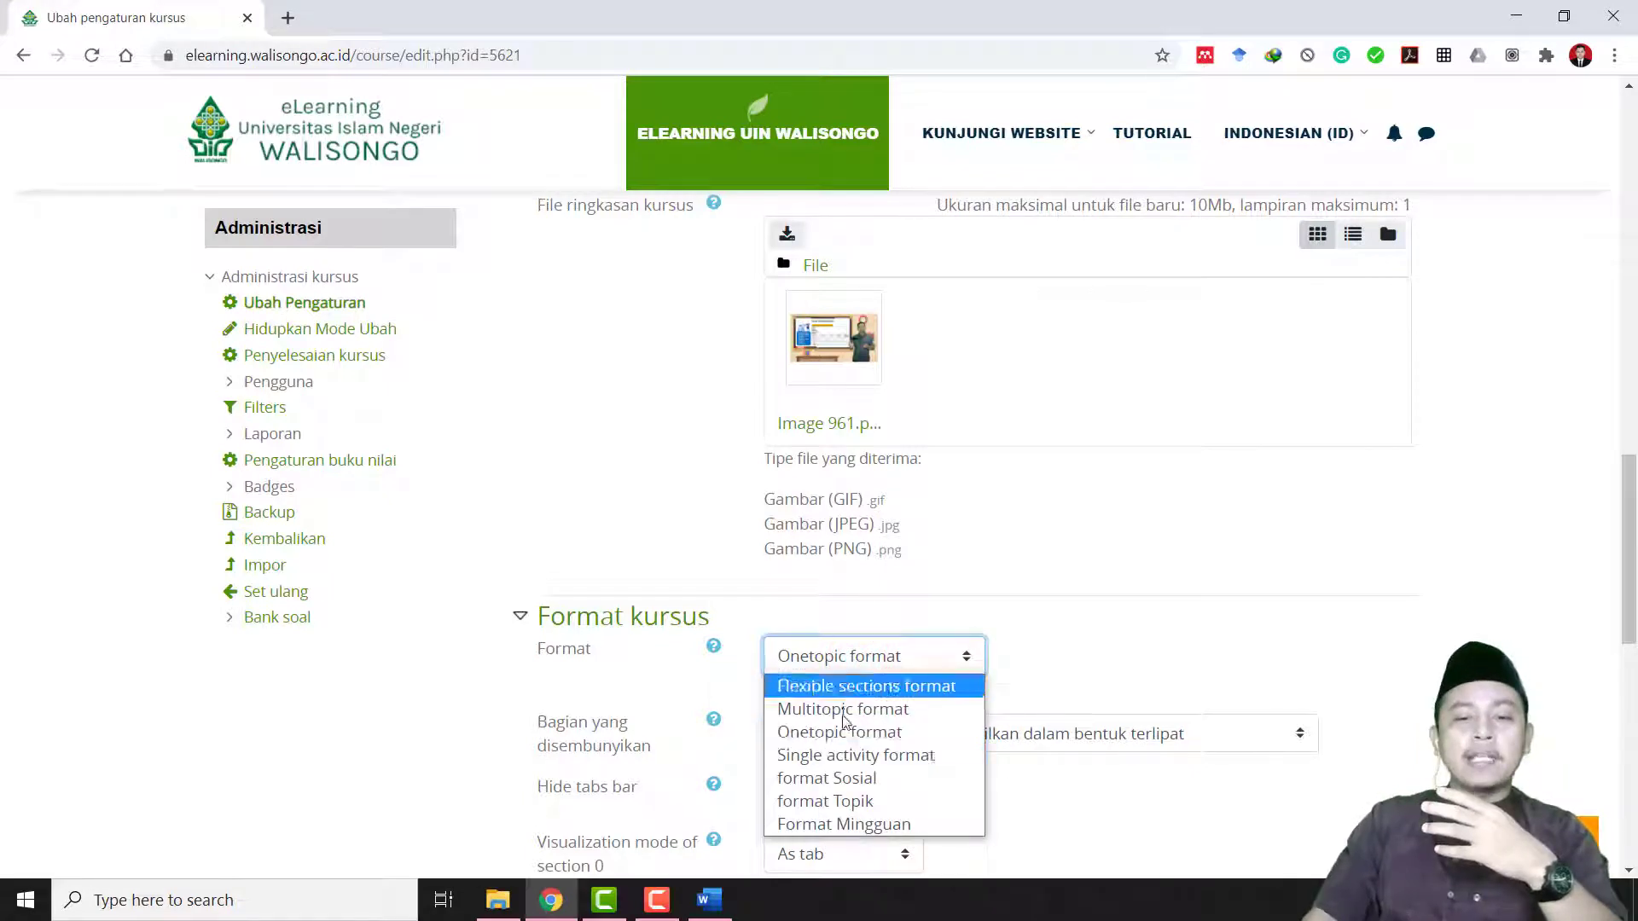
left_click(835, 734)
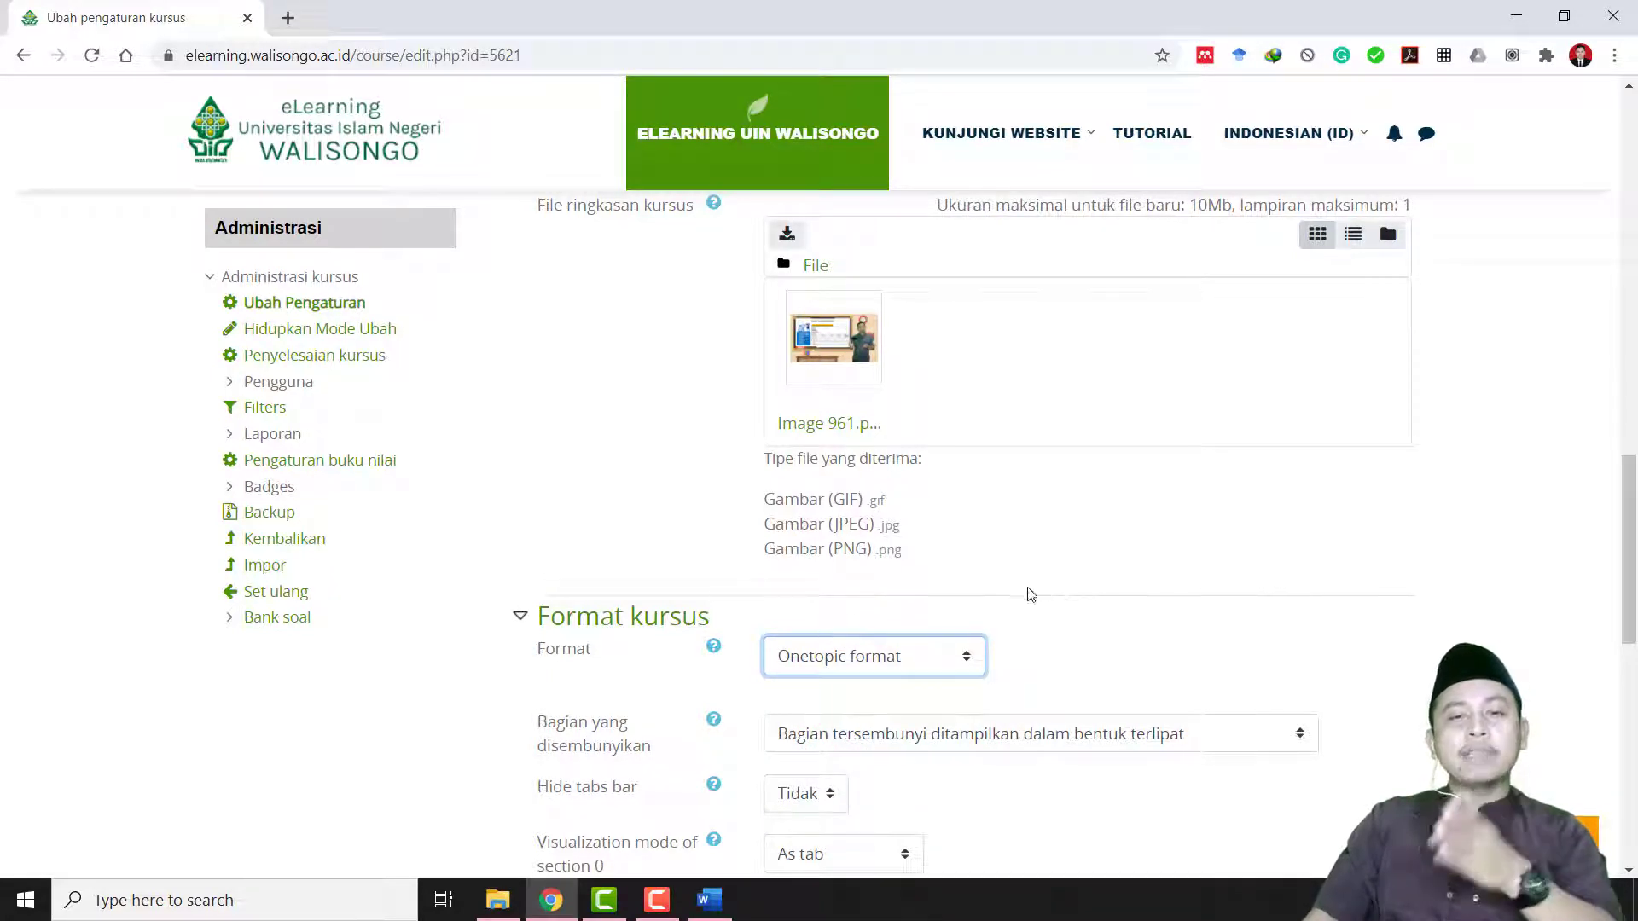
left_click(936, 654)
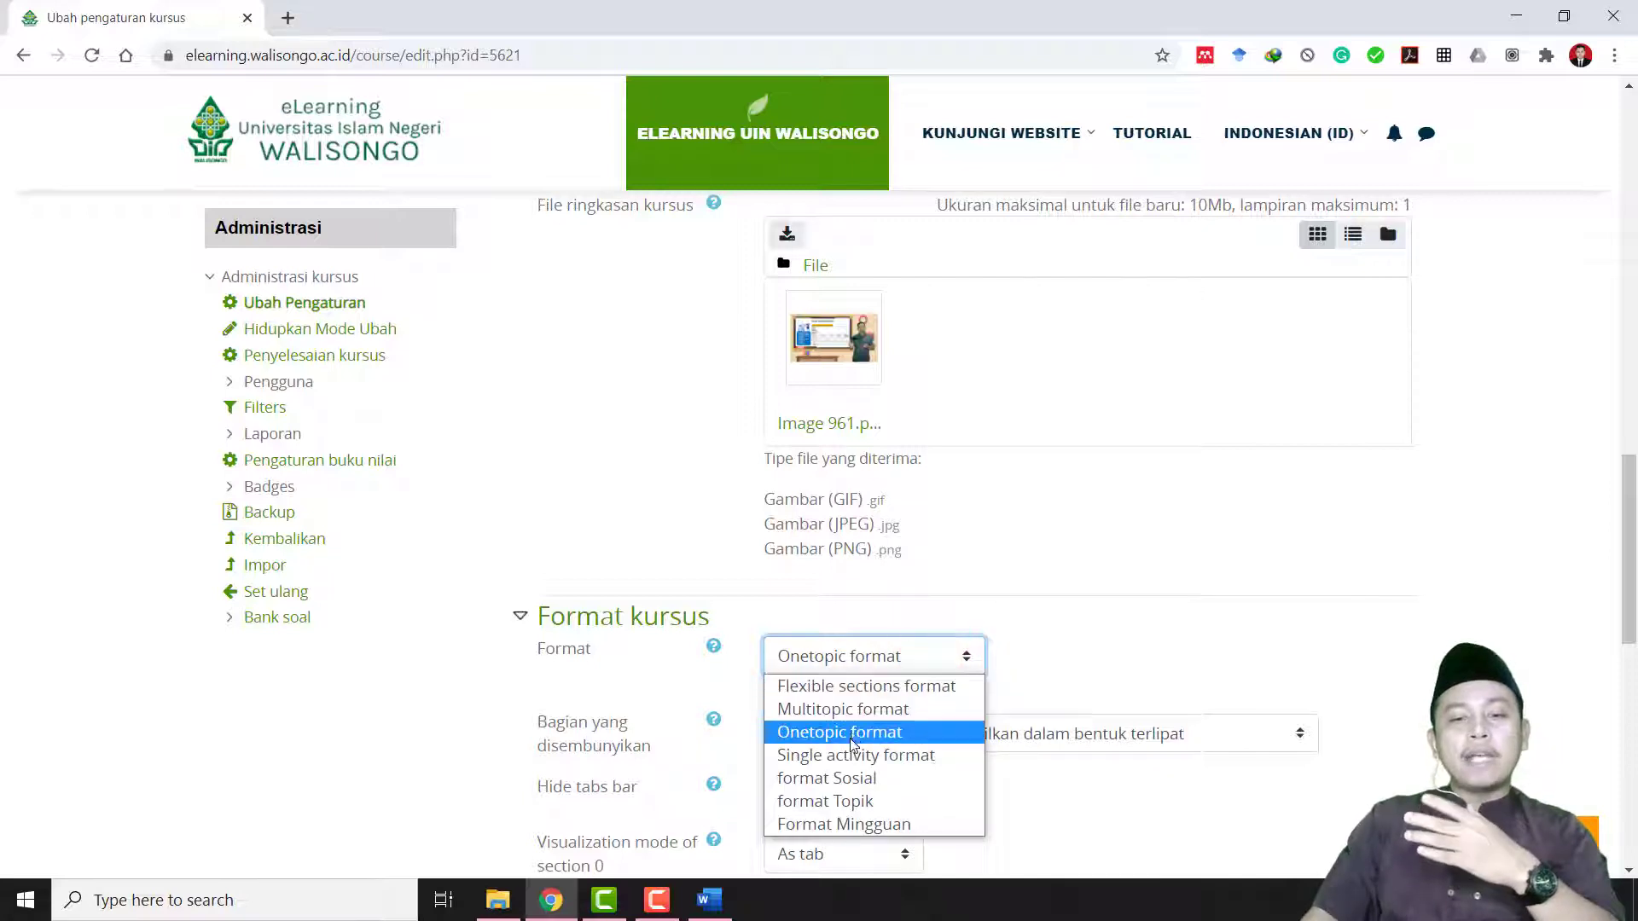
left_click(845, 824)
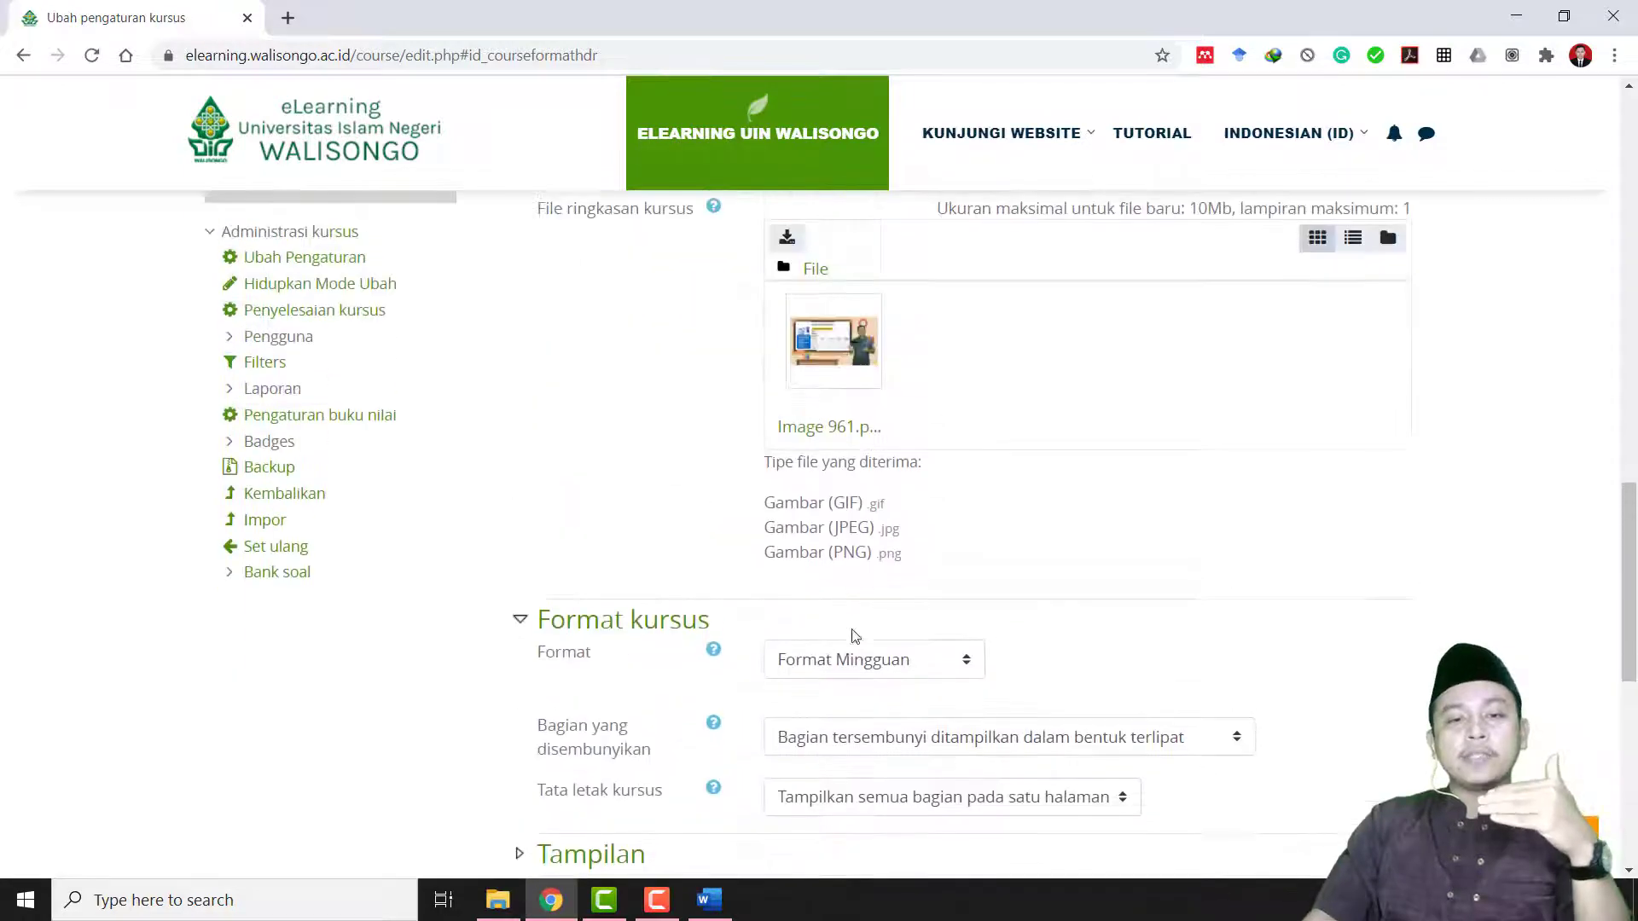
left_click(870, 669)
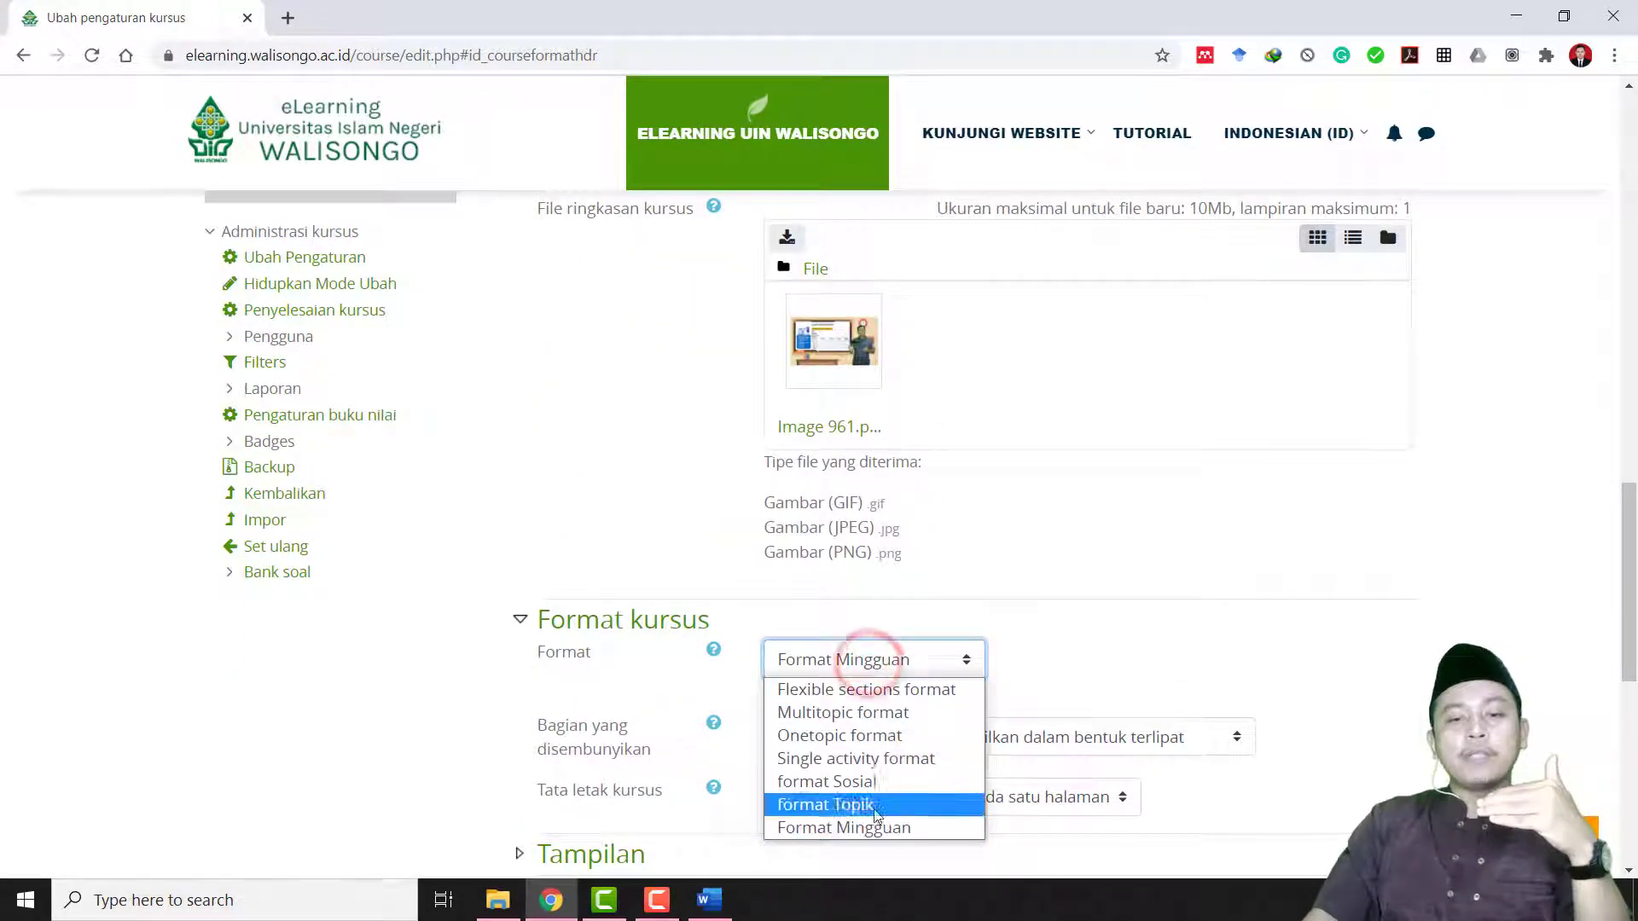
left_click(1055, 699)
Step: Expand the Tampilan section and set Pemaksaan bahasa to Indonesian (id)
scroll(1053, 694, "down", 3)
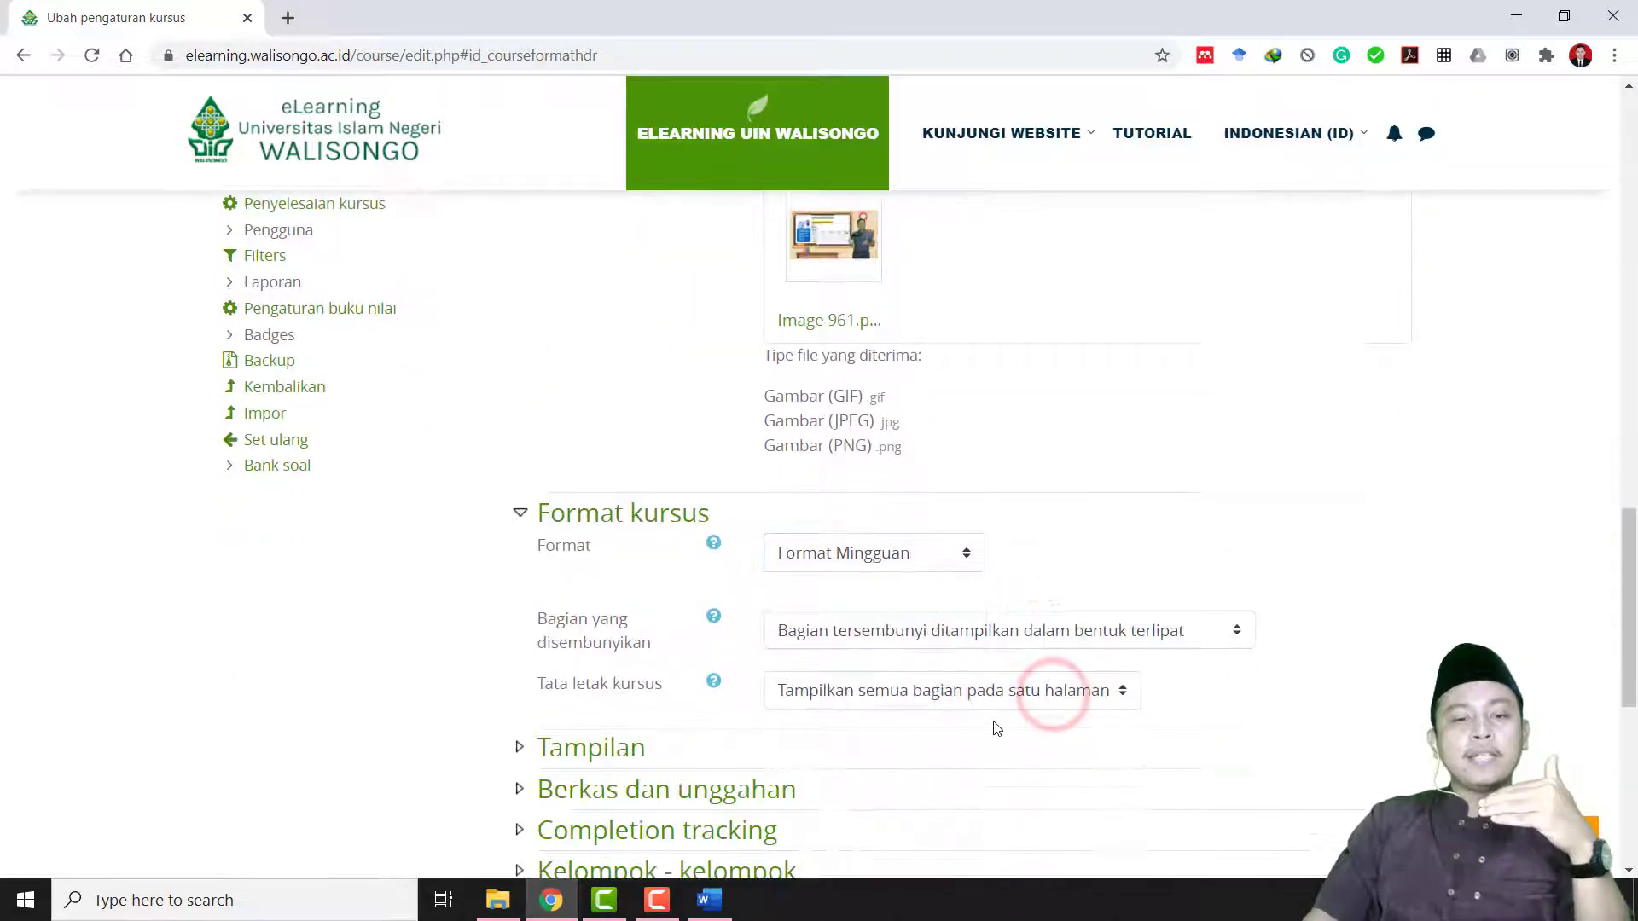
left_click(627, 648)
scroll(635, 388, "down", 4)
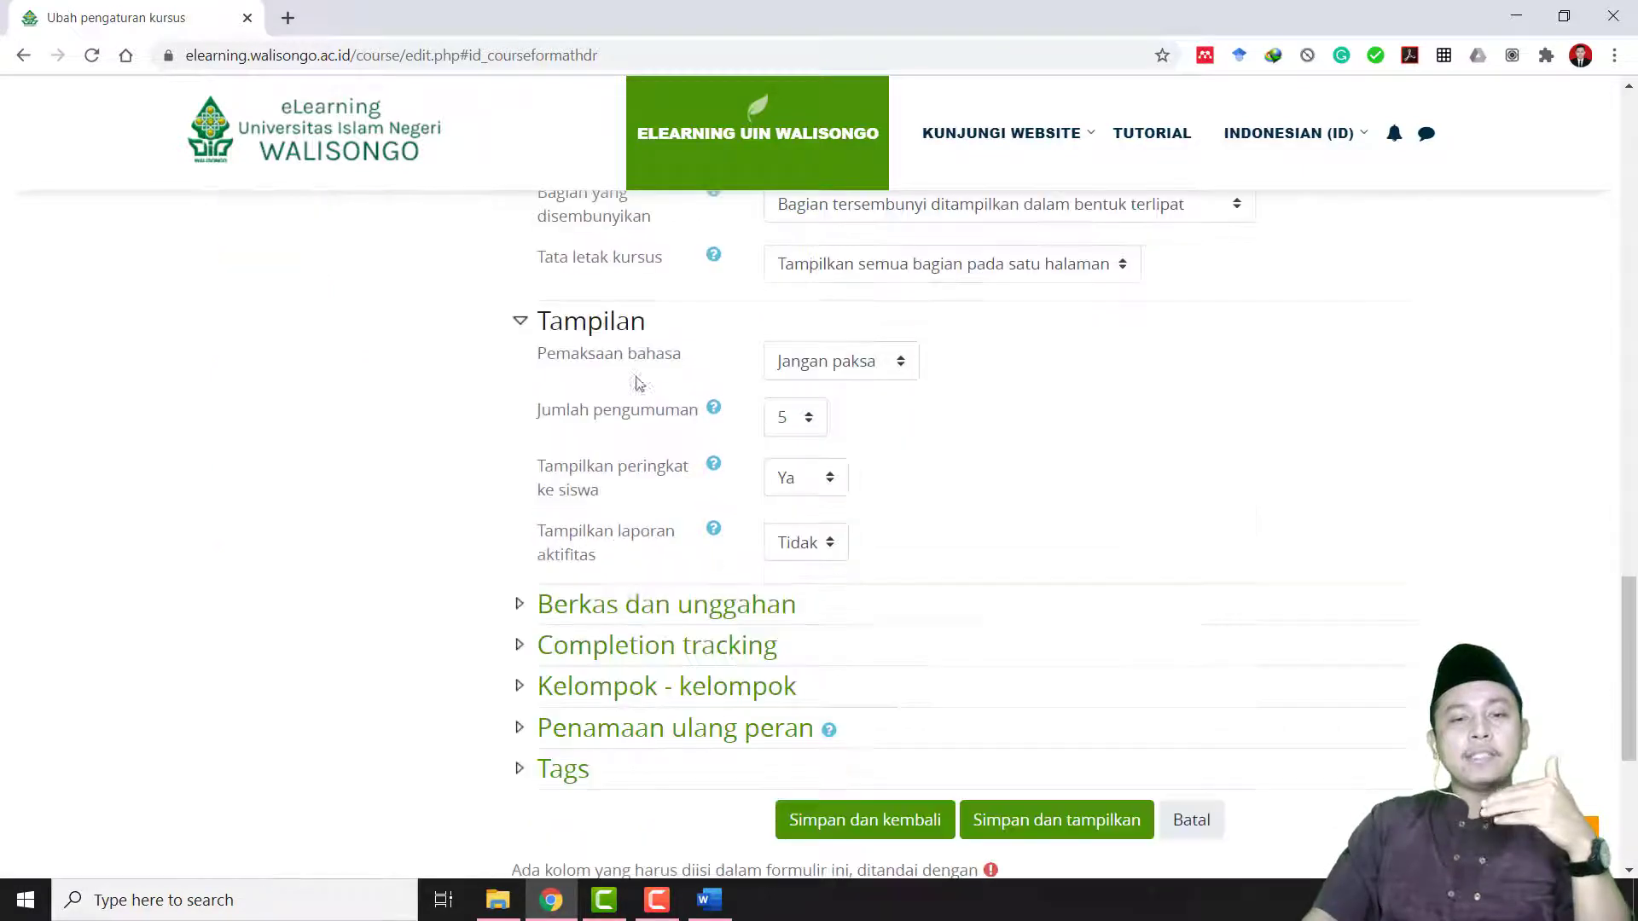
left_click(822, 370)
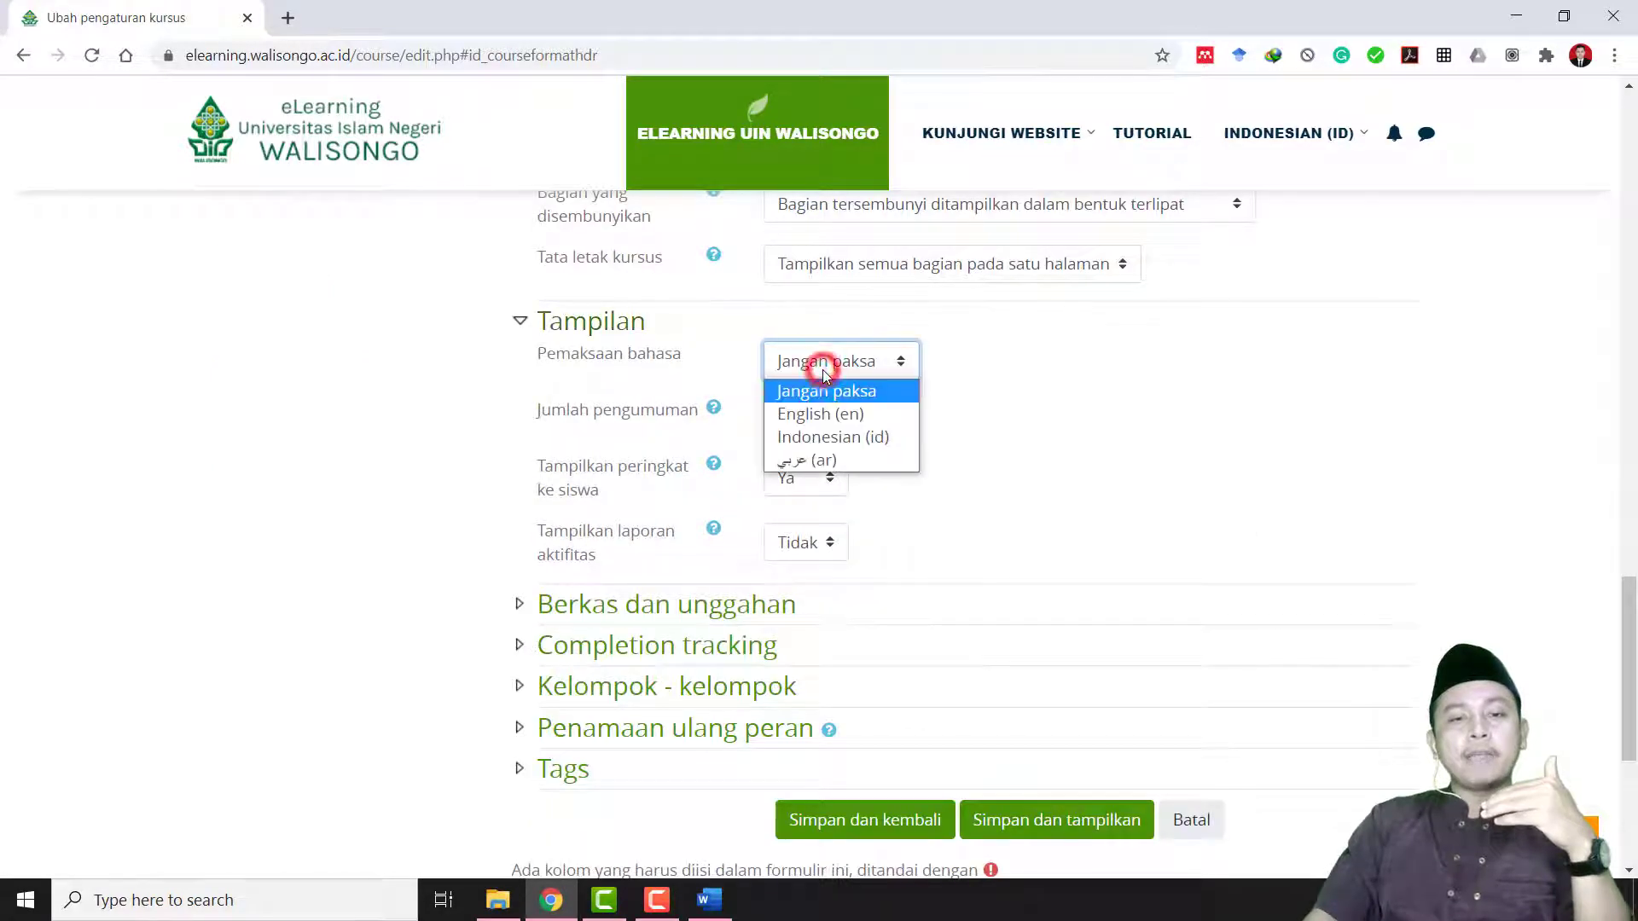
left_click(830, 436)
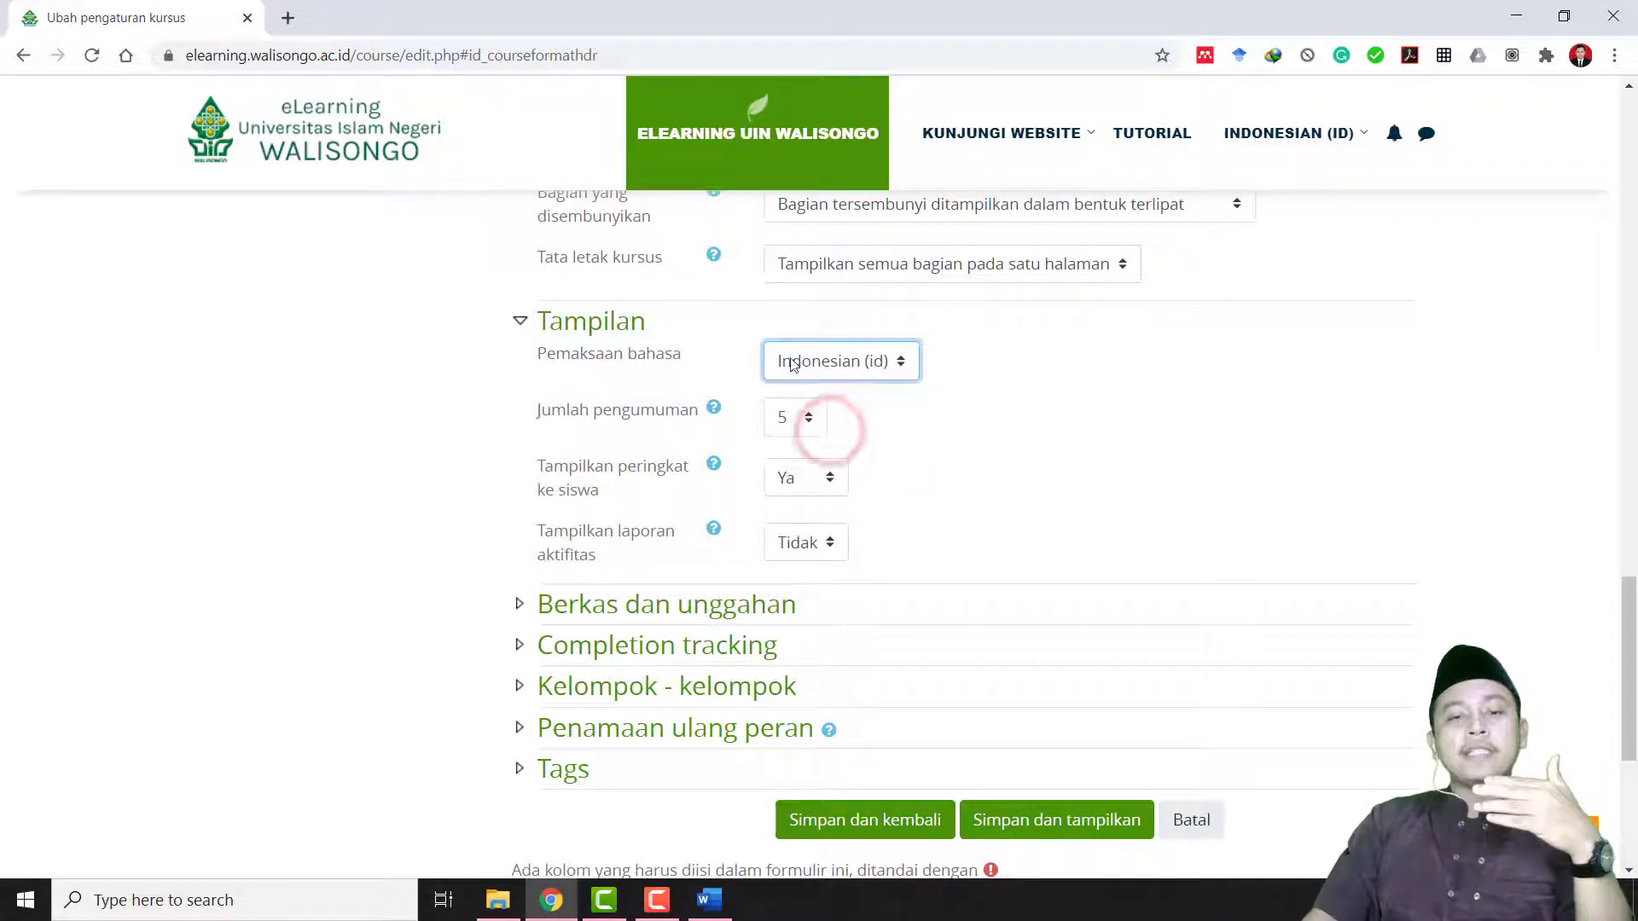
Step: Expand the Berkas dan unggahan section and set the maximum upload size (Ukuran upload maksimum) to 100Mb
left_click(674, 606)
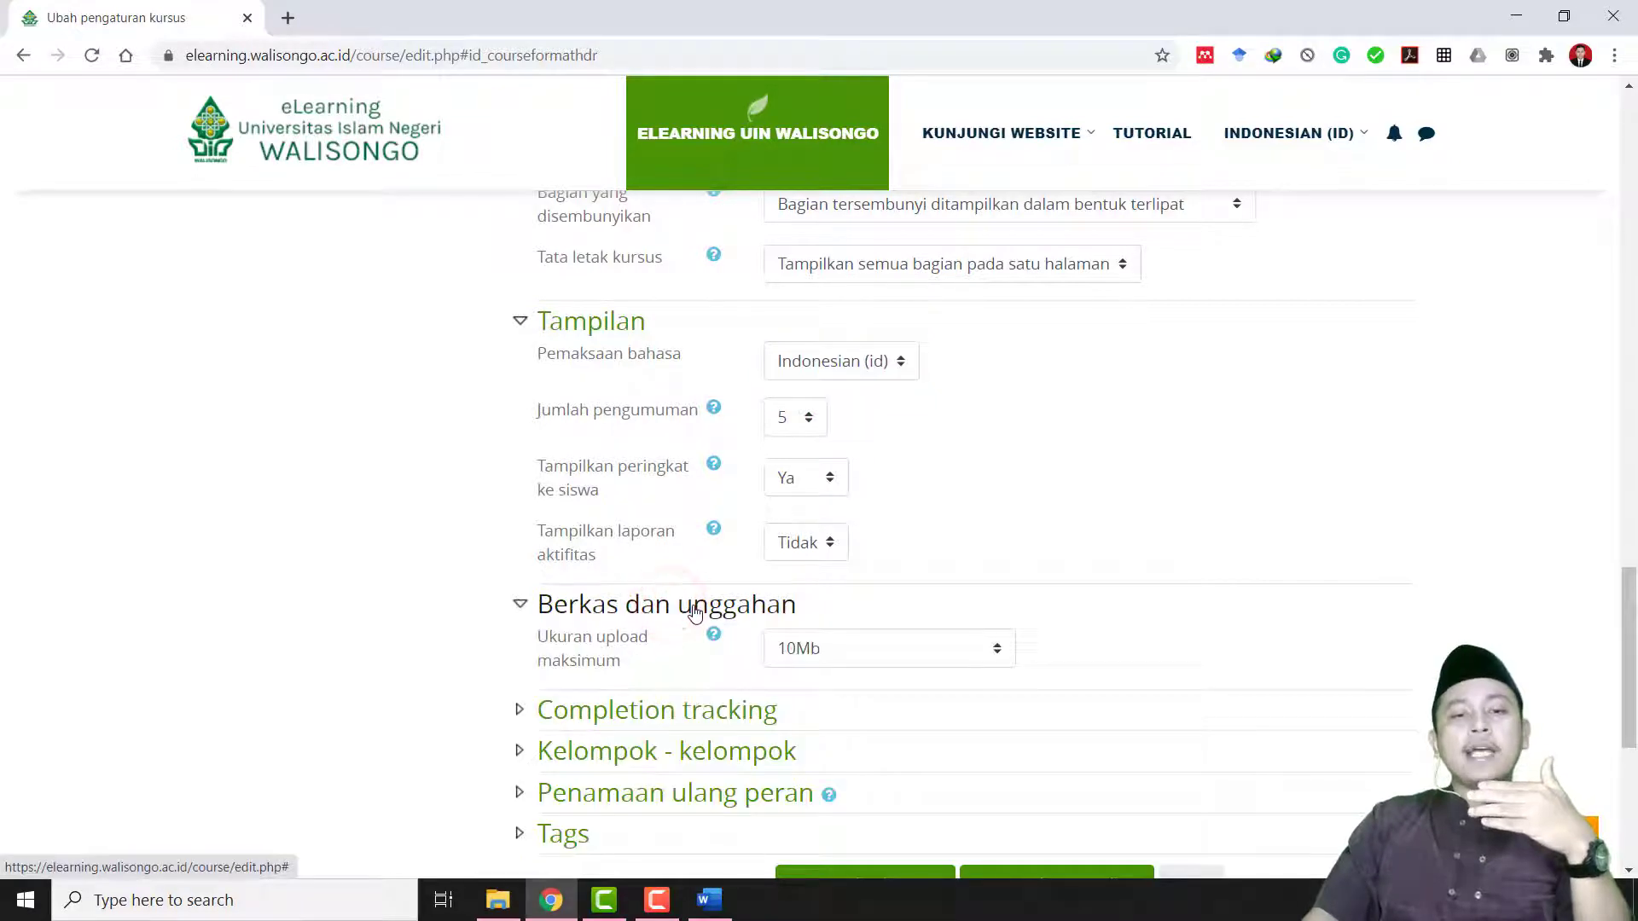
left_click(646, 604)
left_click(645, 604)
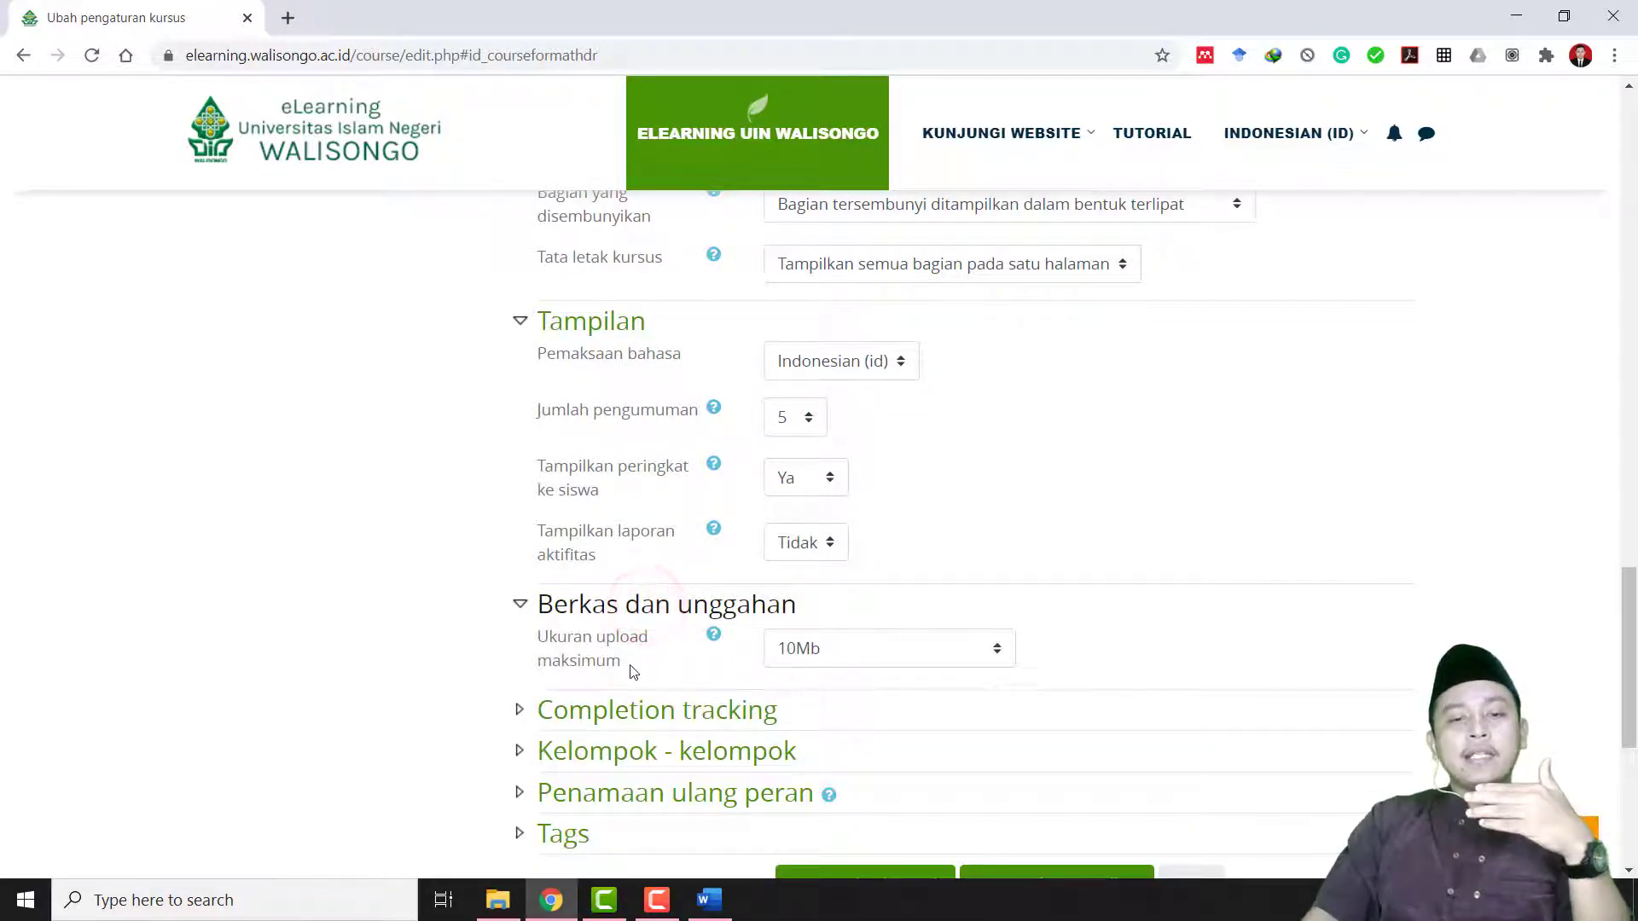
left_click(846, 656)
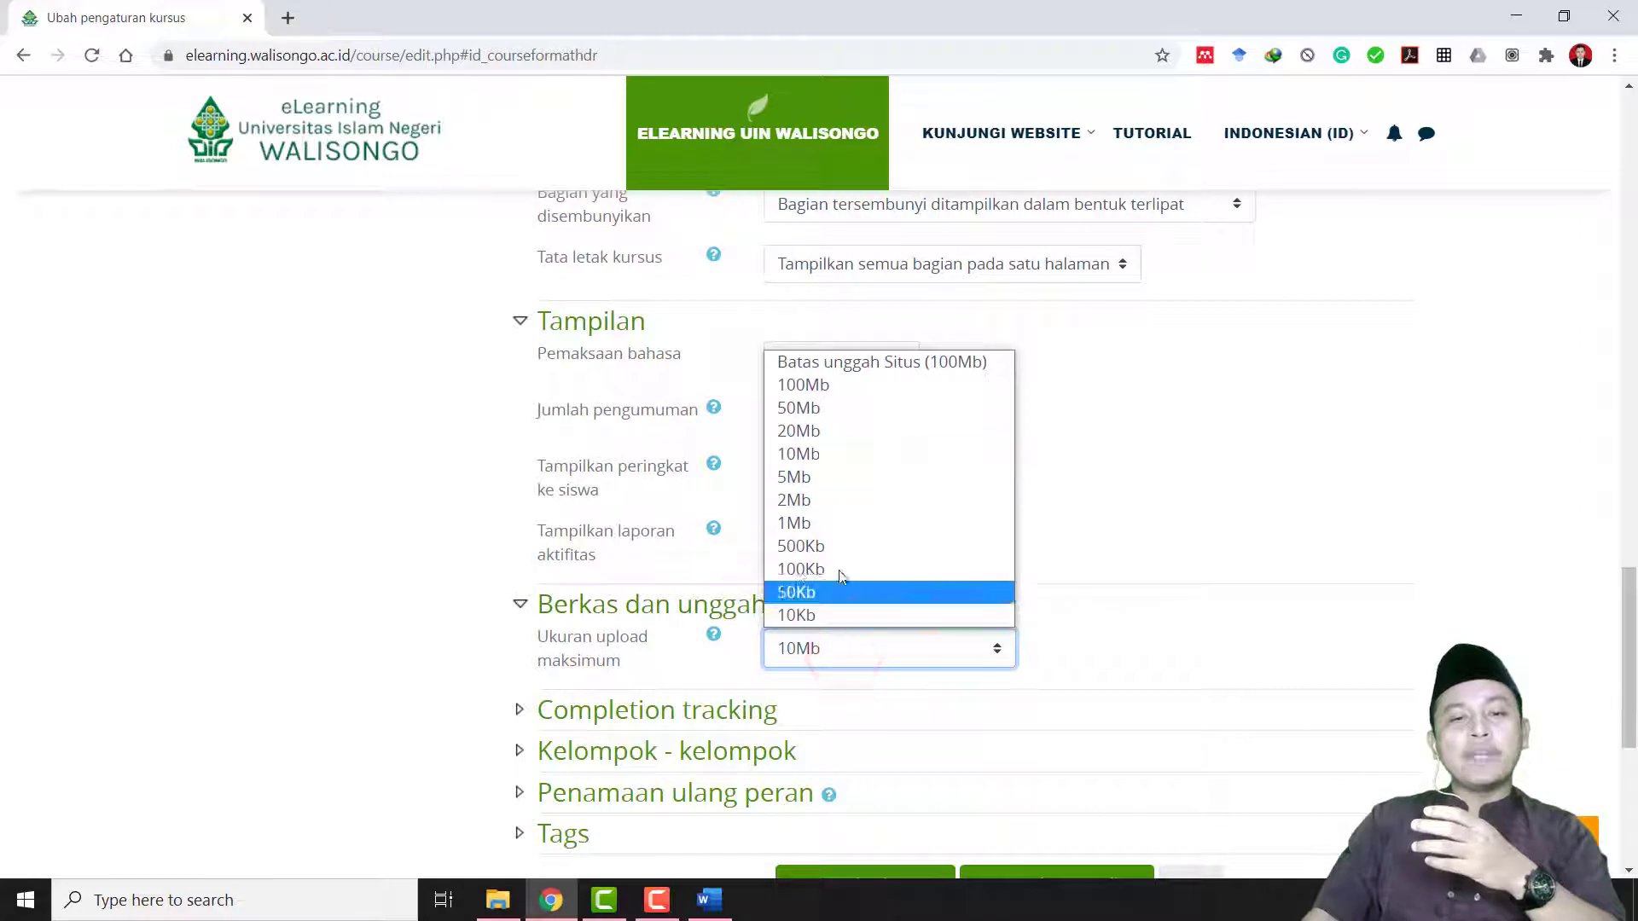
left_click(806, 385)
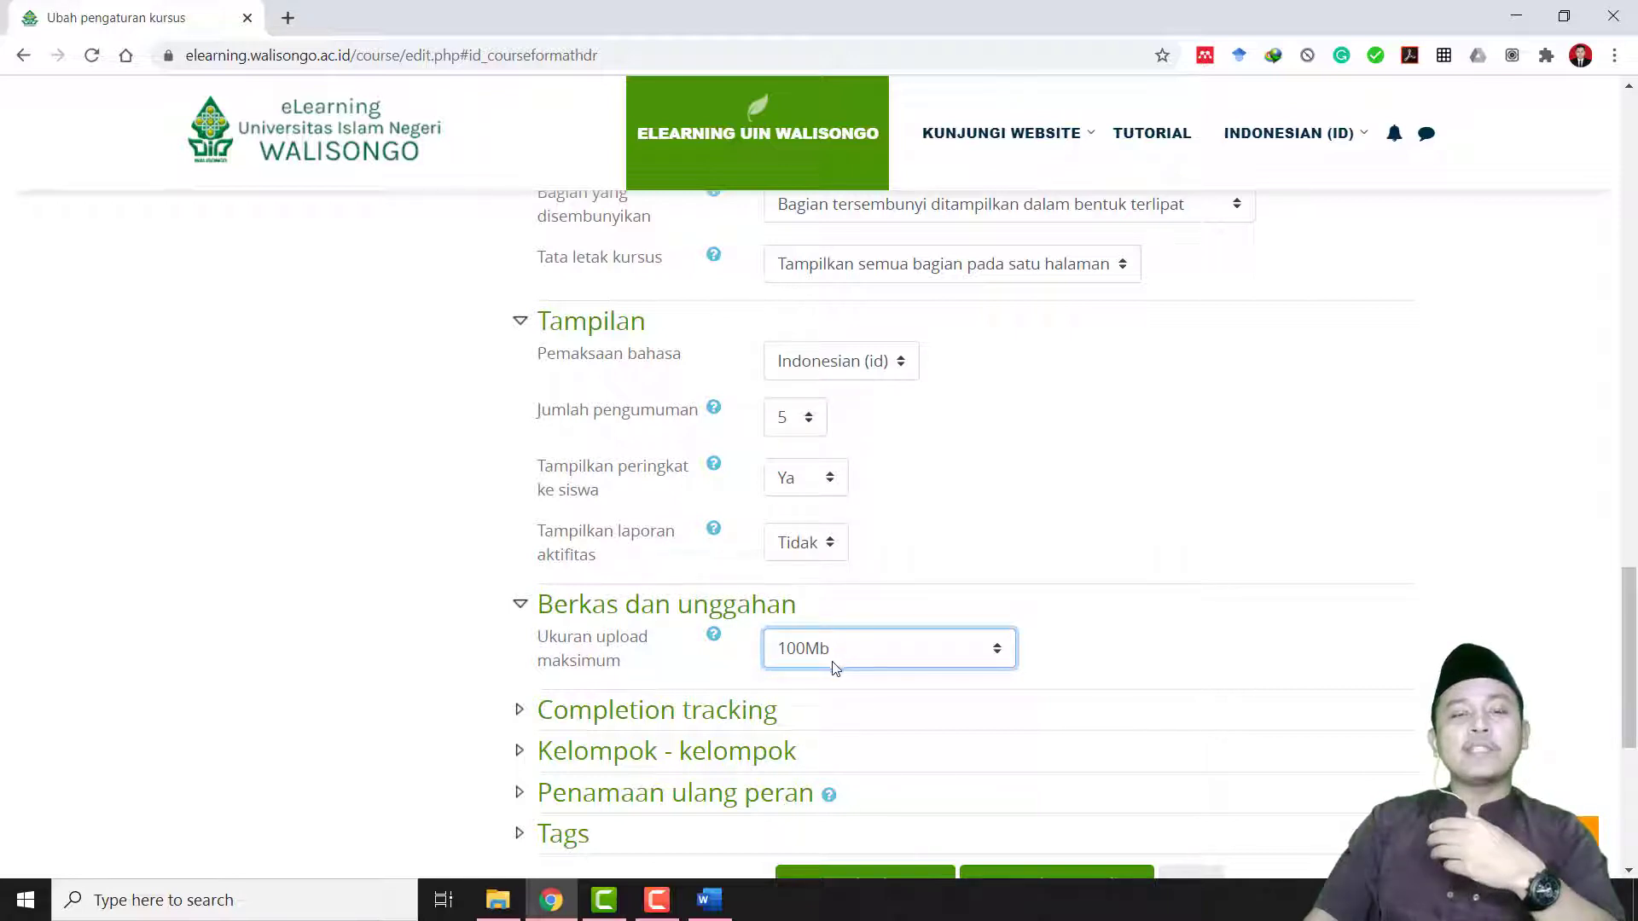
left_click(724, 663)
Step: Expand the Completion tracking section, leave tracking enabled, and save the course settings so that the course page is displayed
scroll(725, 663, "down", 2)
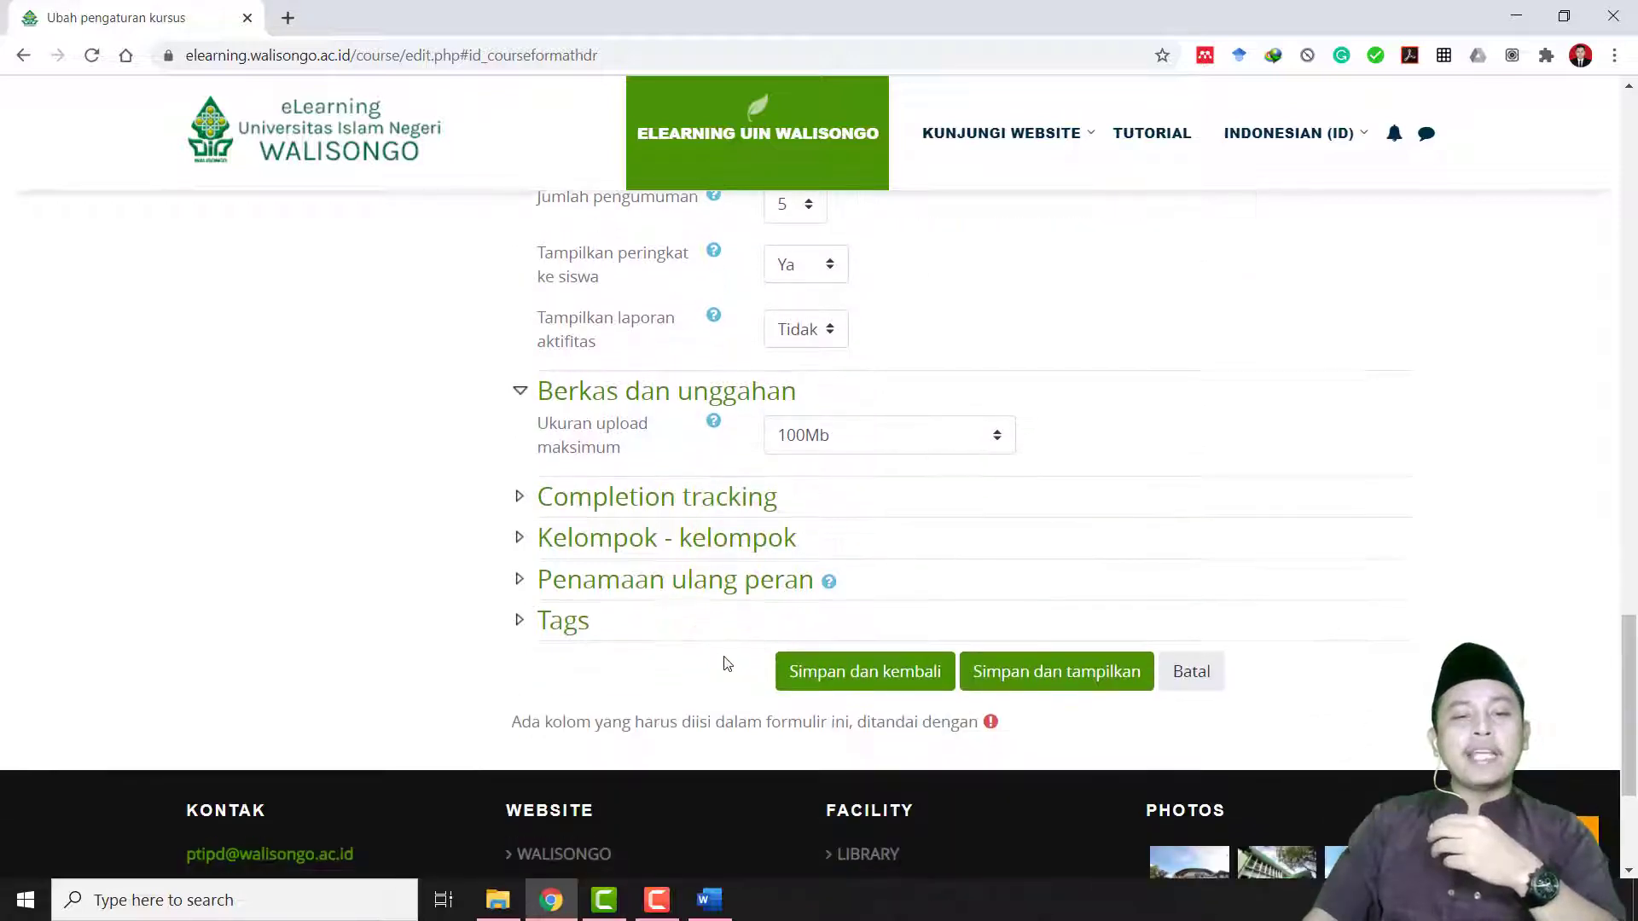
left_click(652, 503)
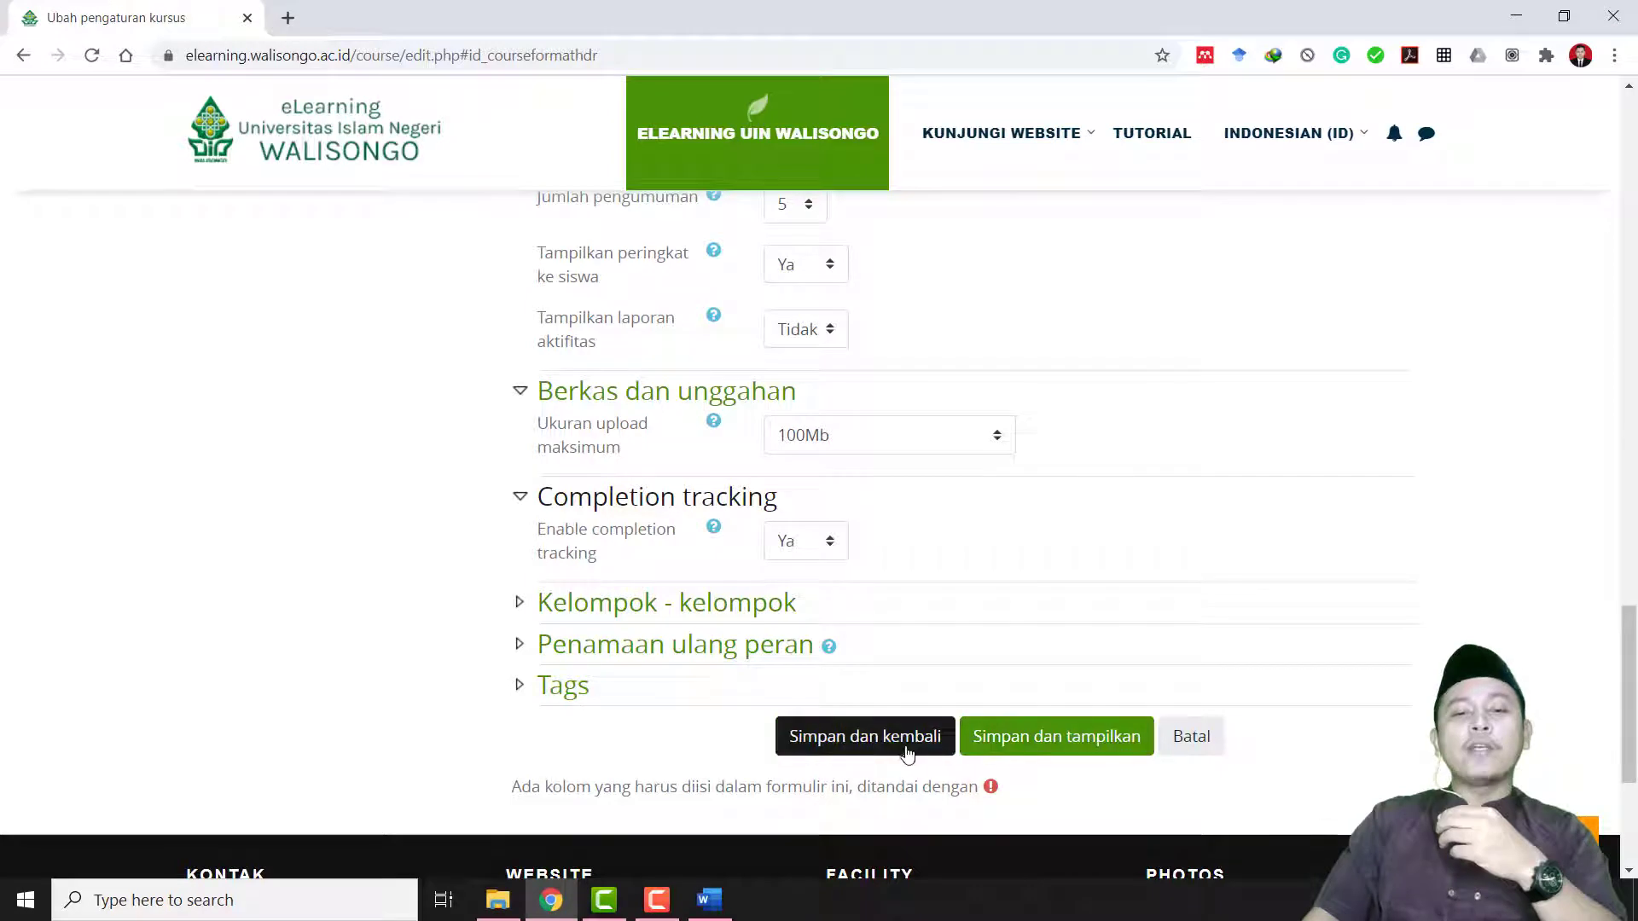
left_click(1056, 739)
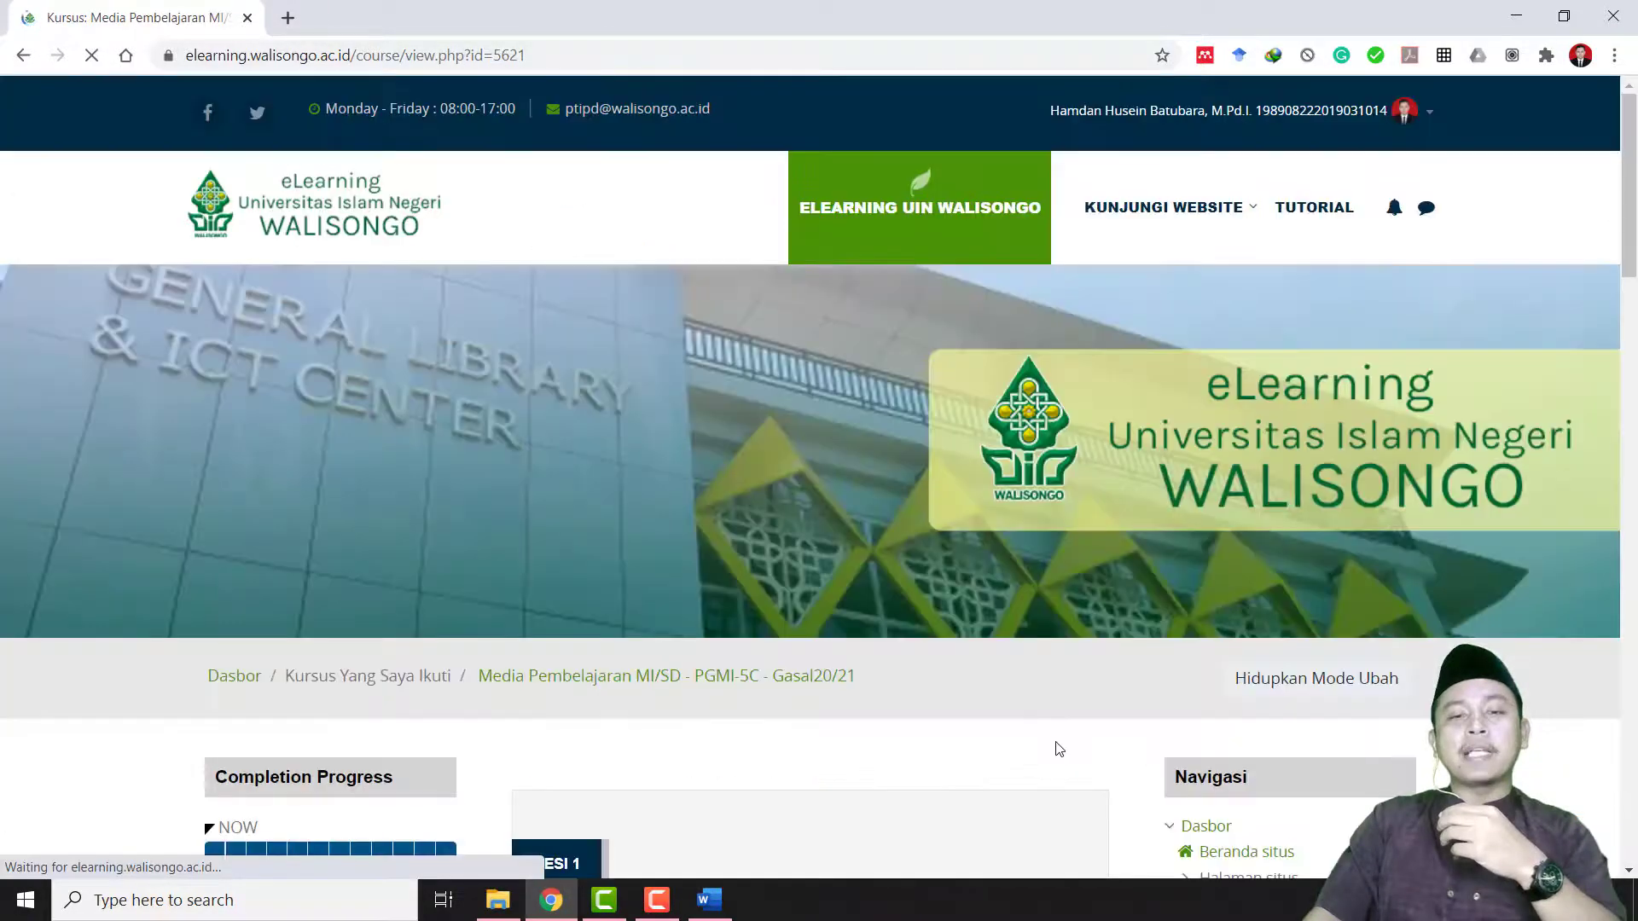
Step: Examine the course page's sections, from Sesi 1 and its activities through the weekly date sections at the end
scroll(1058, 750, "down", 1)
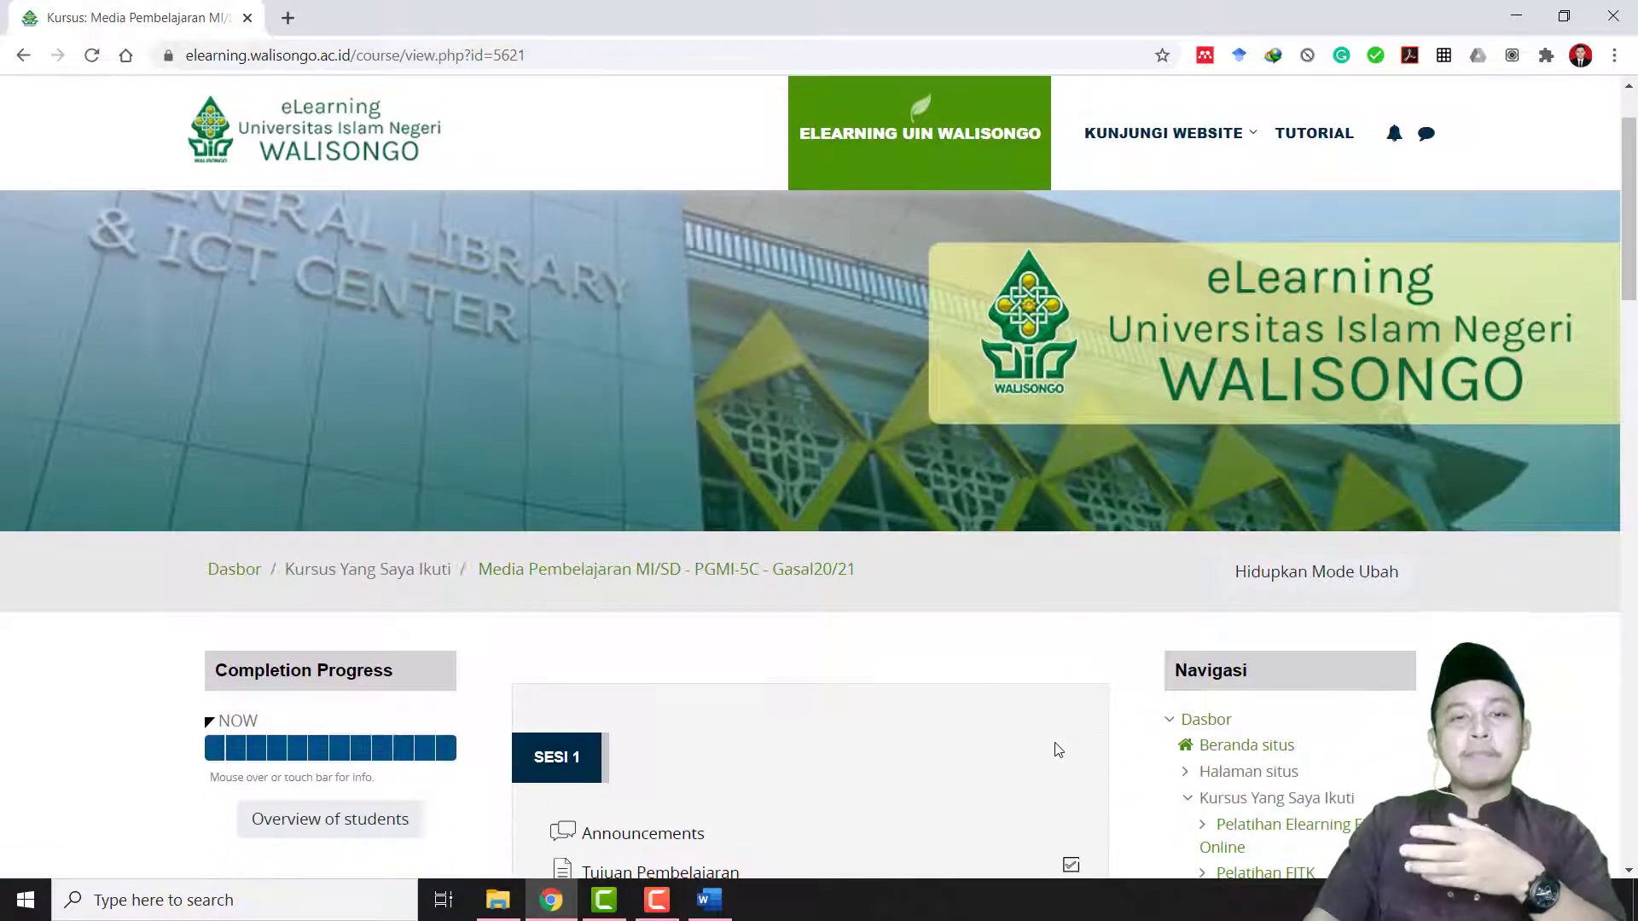
scroll(1058, 750, "down", 5)
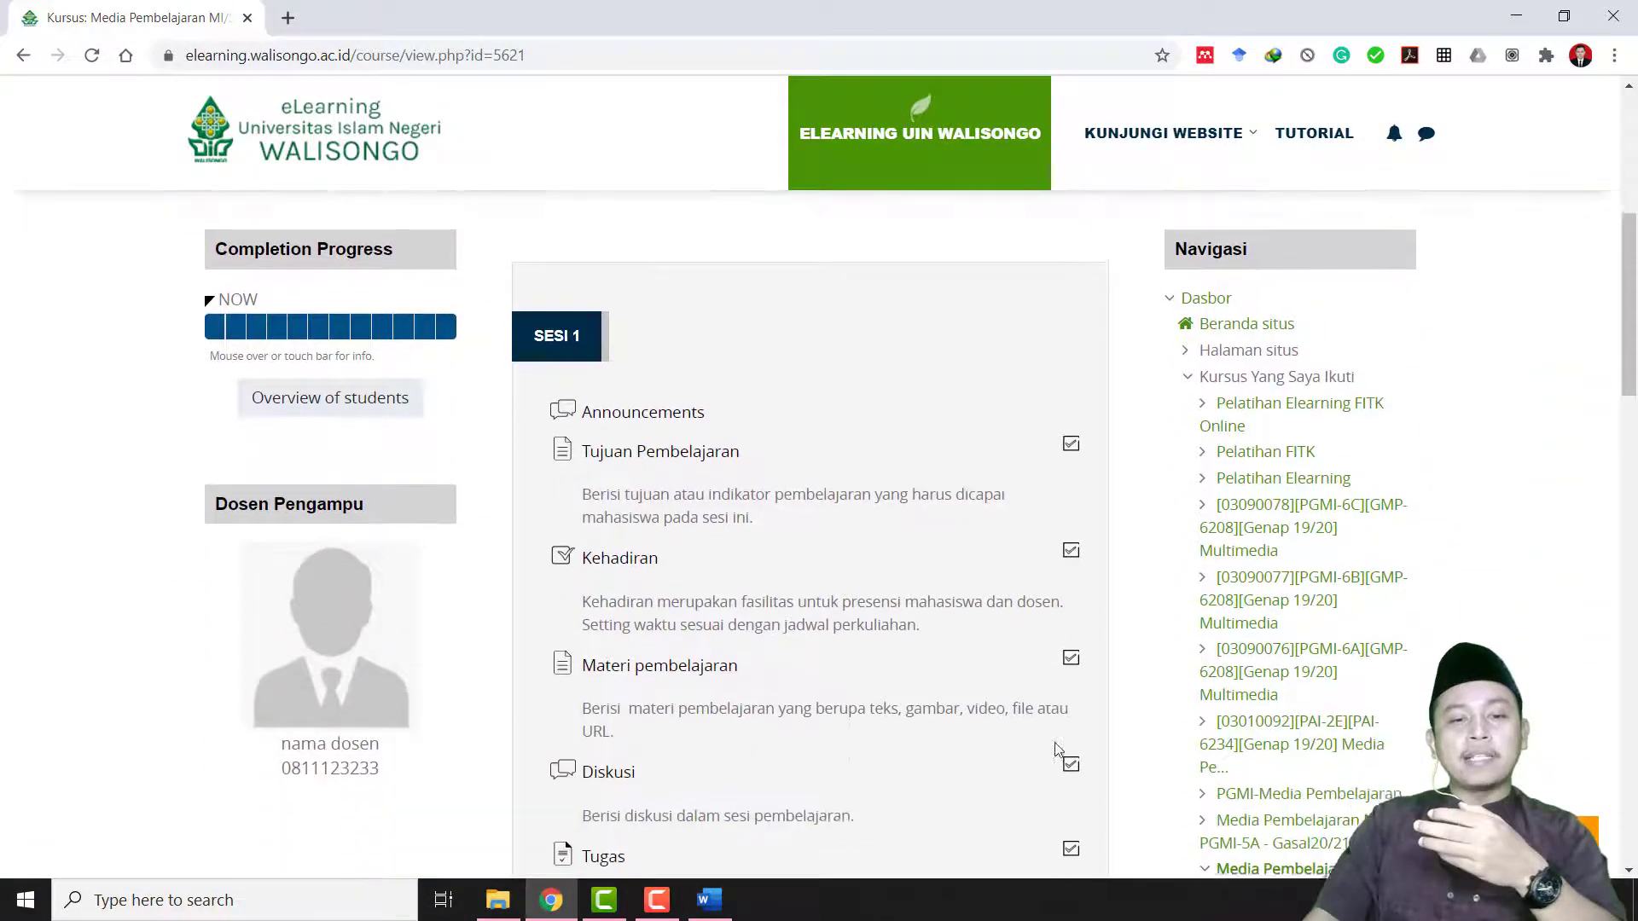
scroll(1058, 750, "down", 1)
scroll(1058, 750, "up", 3)
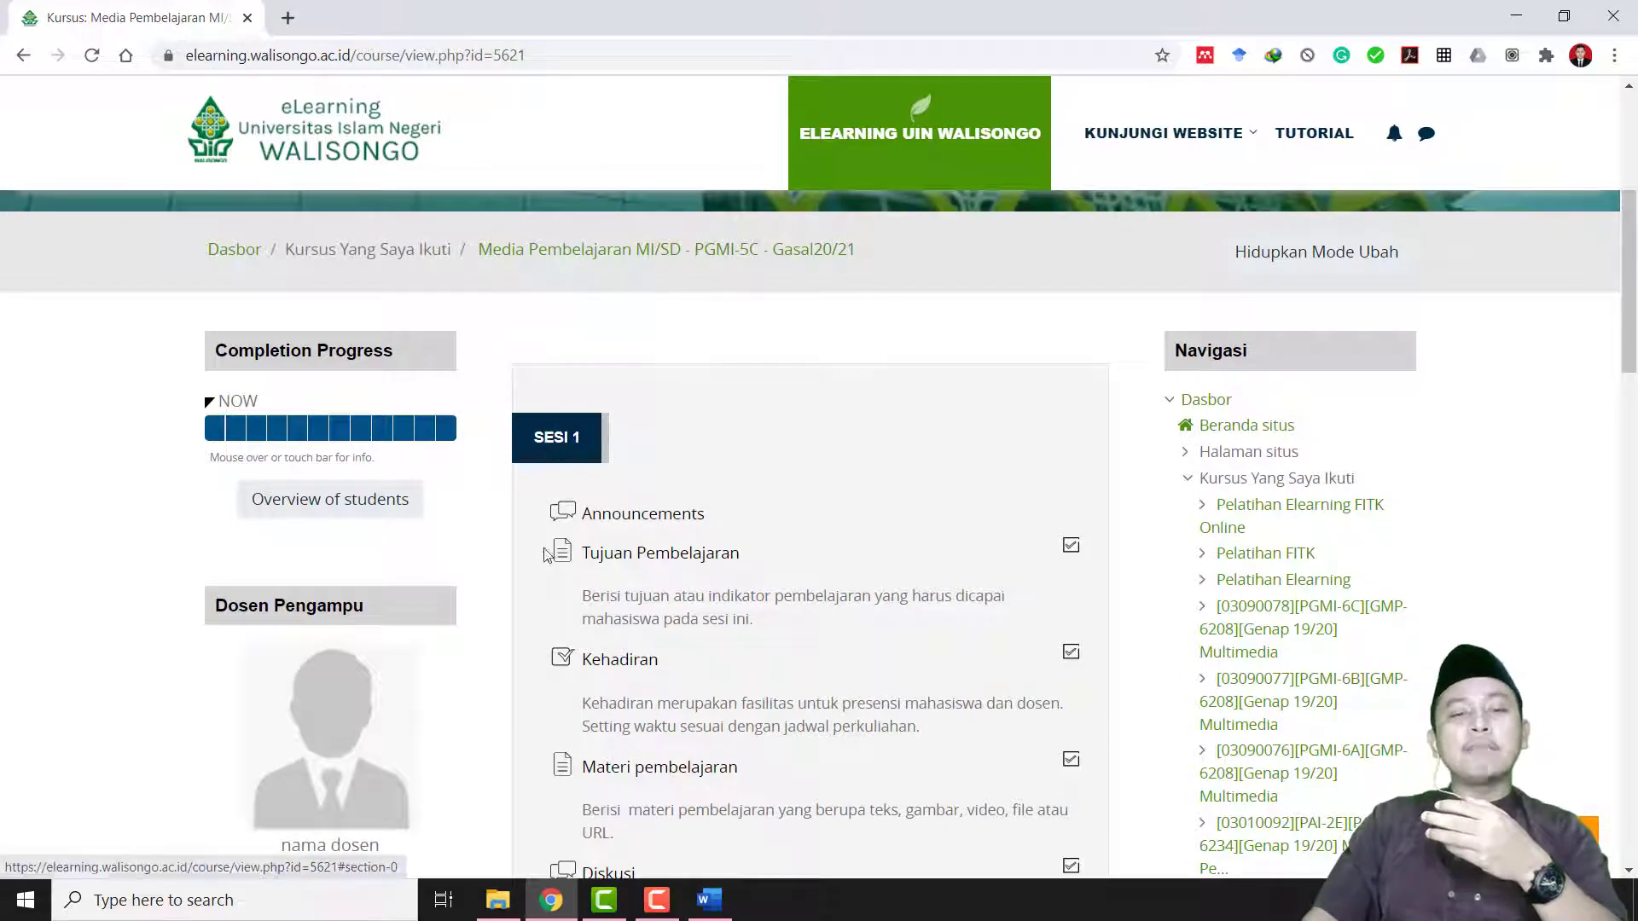
scroll(553, 538, "down", 4)
scroll(562, 594, "down", 10)
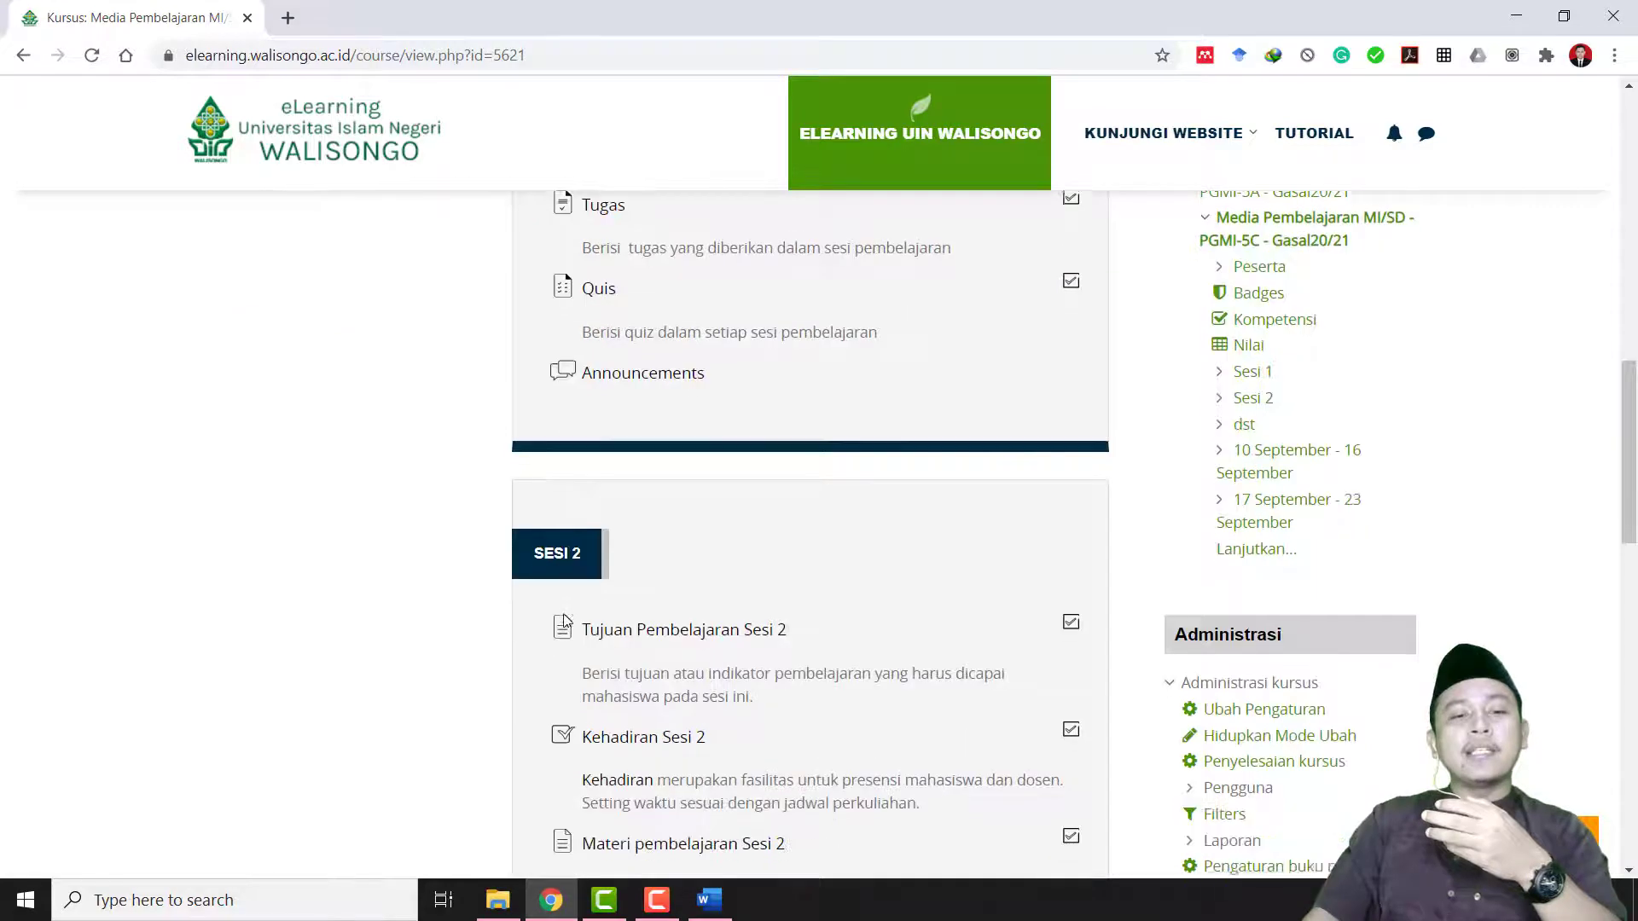
scroll(563, 597, "down", 1)
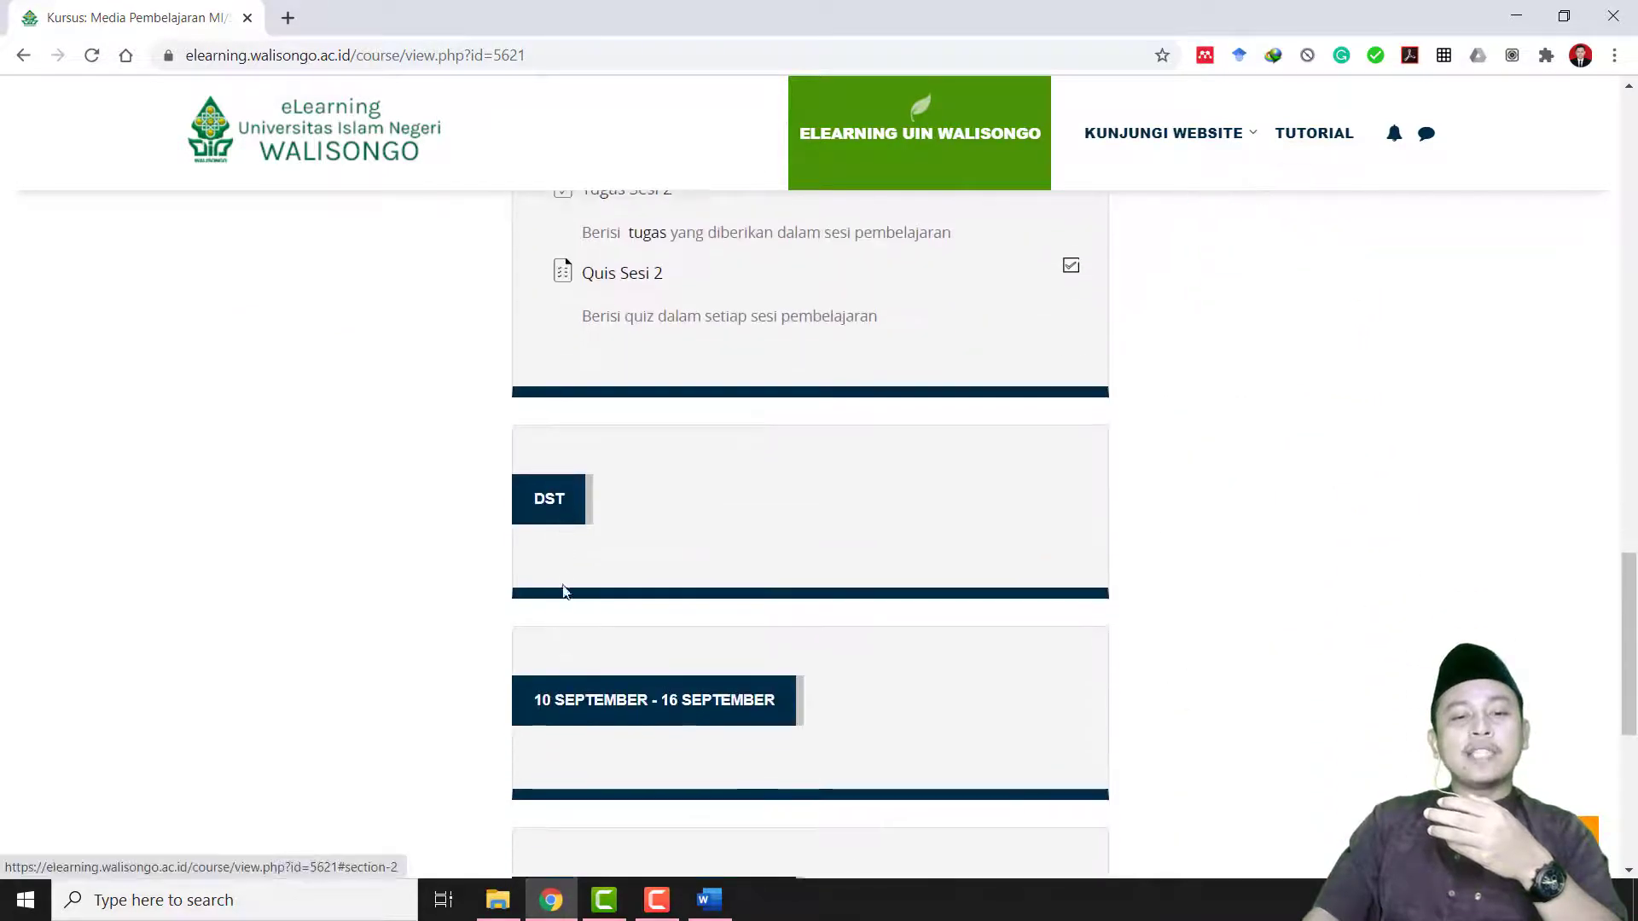
scroll(571, 555, "down", 4)
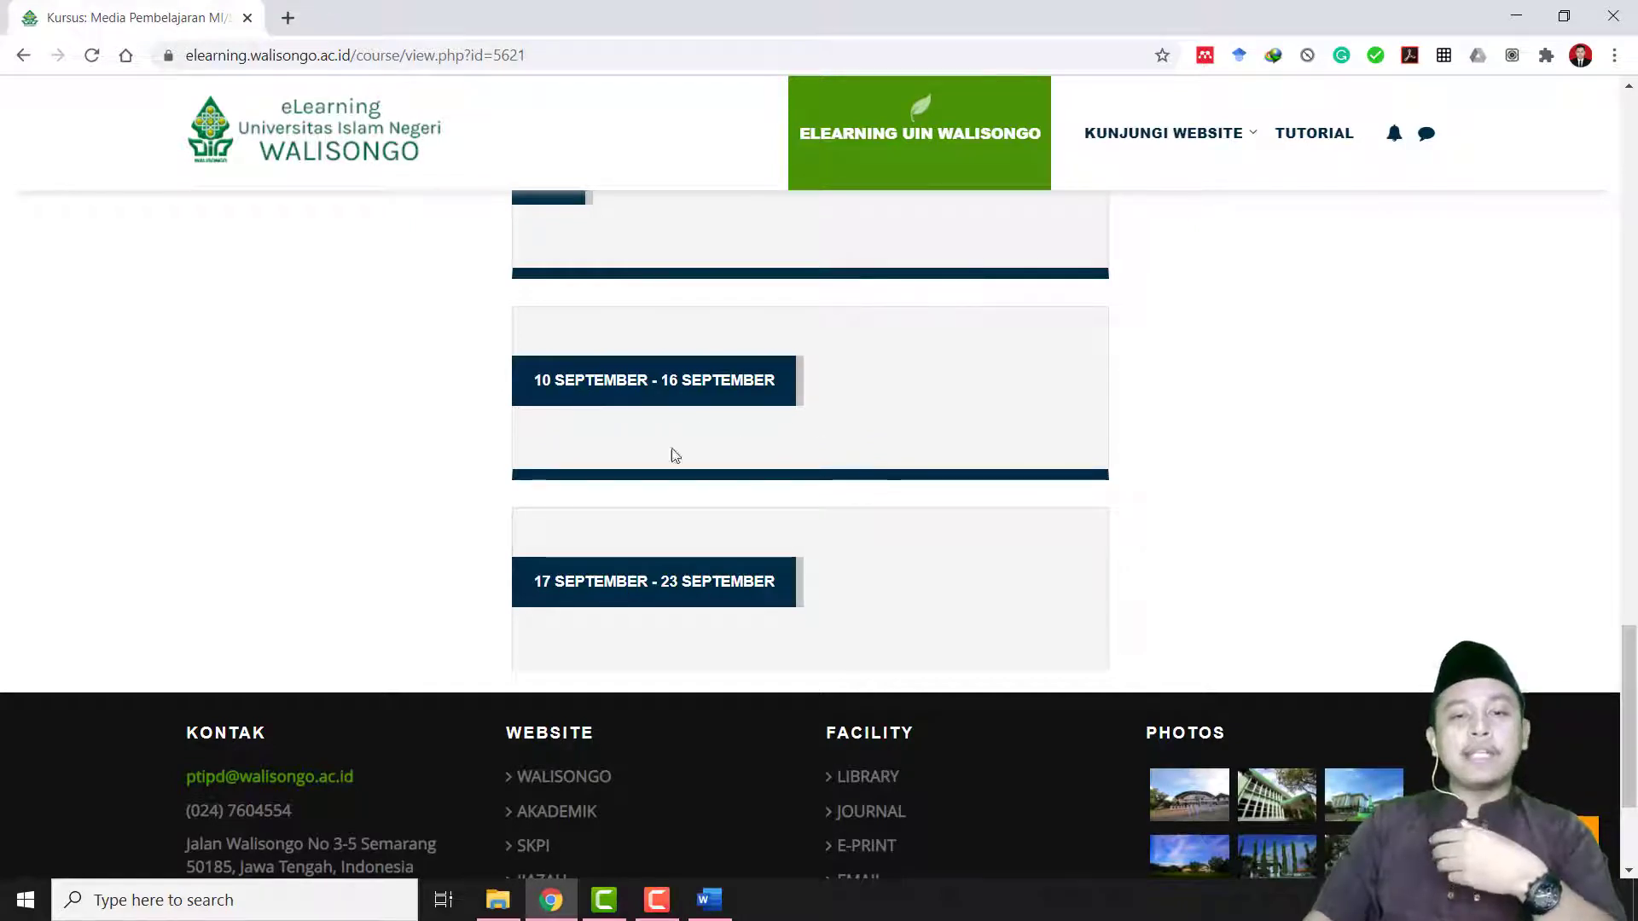
scroll(676, 456, "up", 1)
scroll(671, 522, "up", 1)
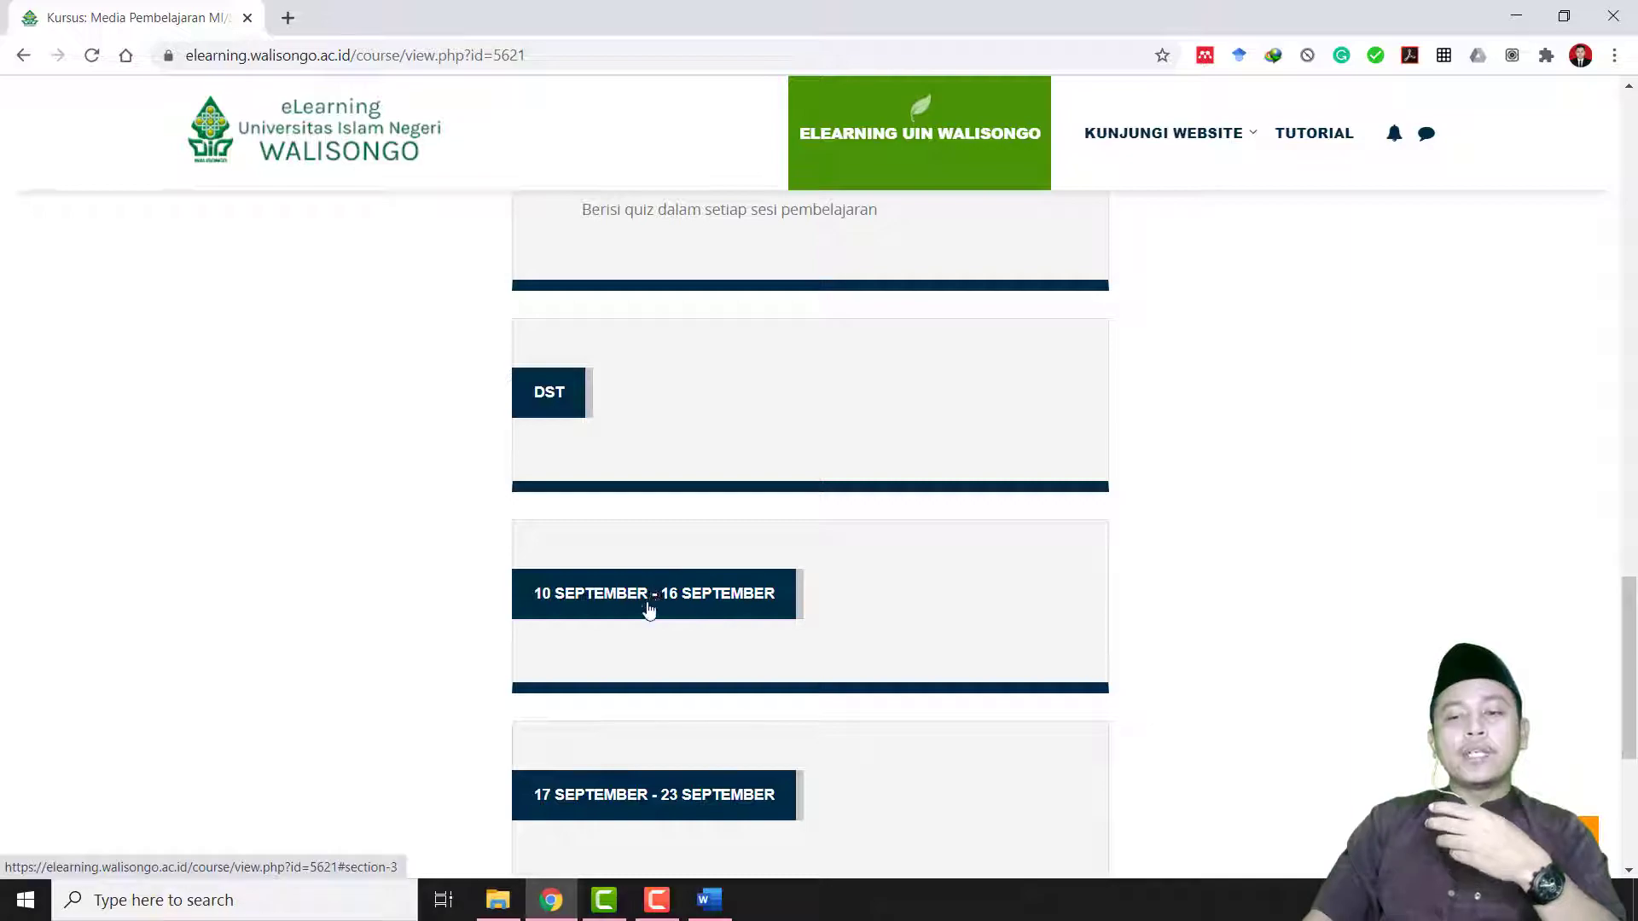
scroll(695, 604, "up", 15)
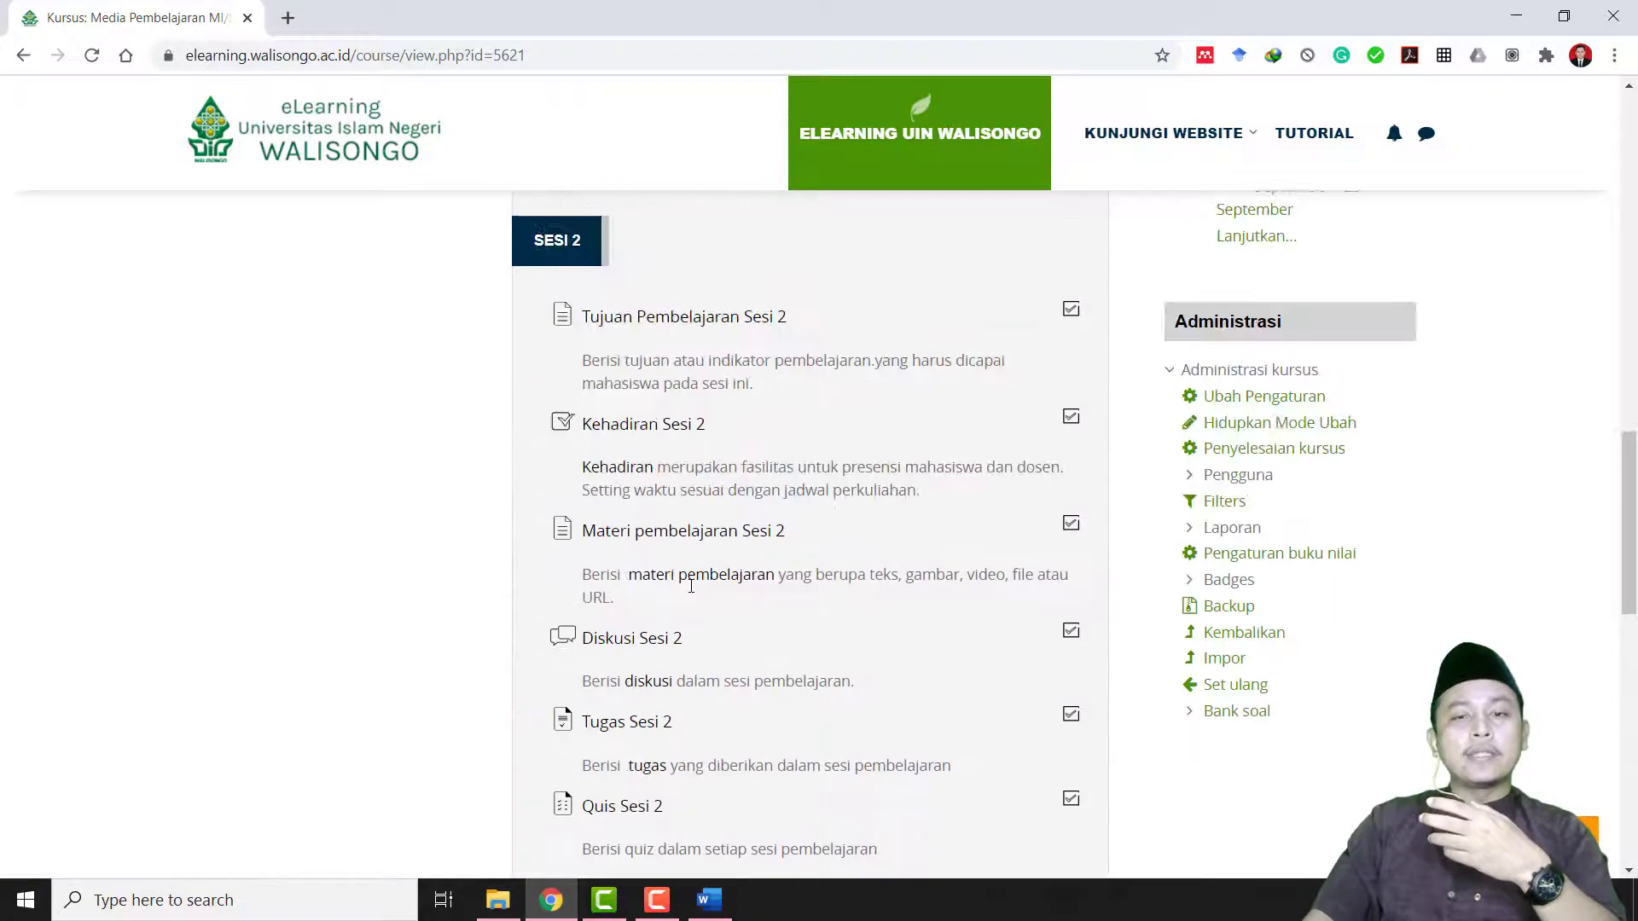
scroll(694, 577, "up", 5)
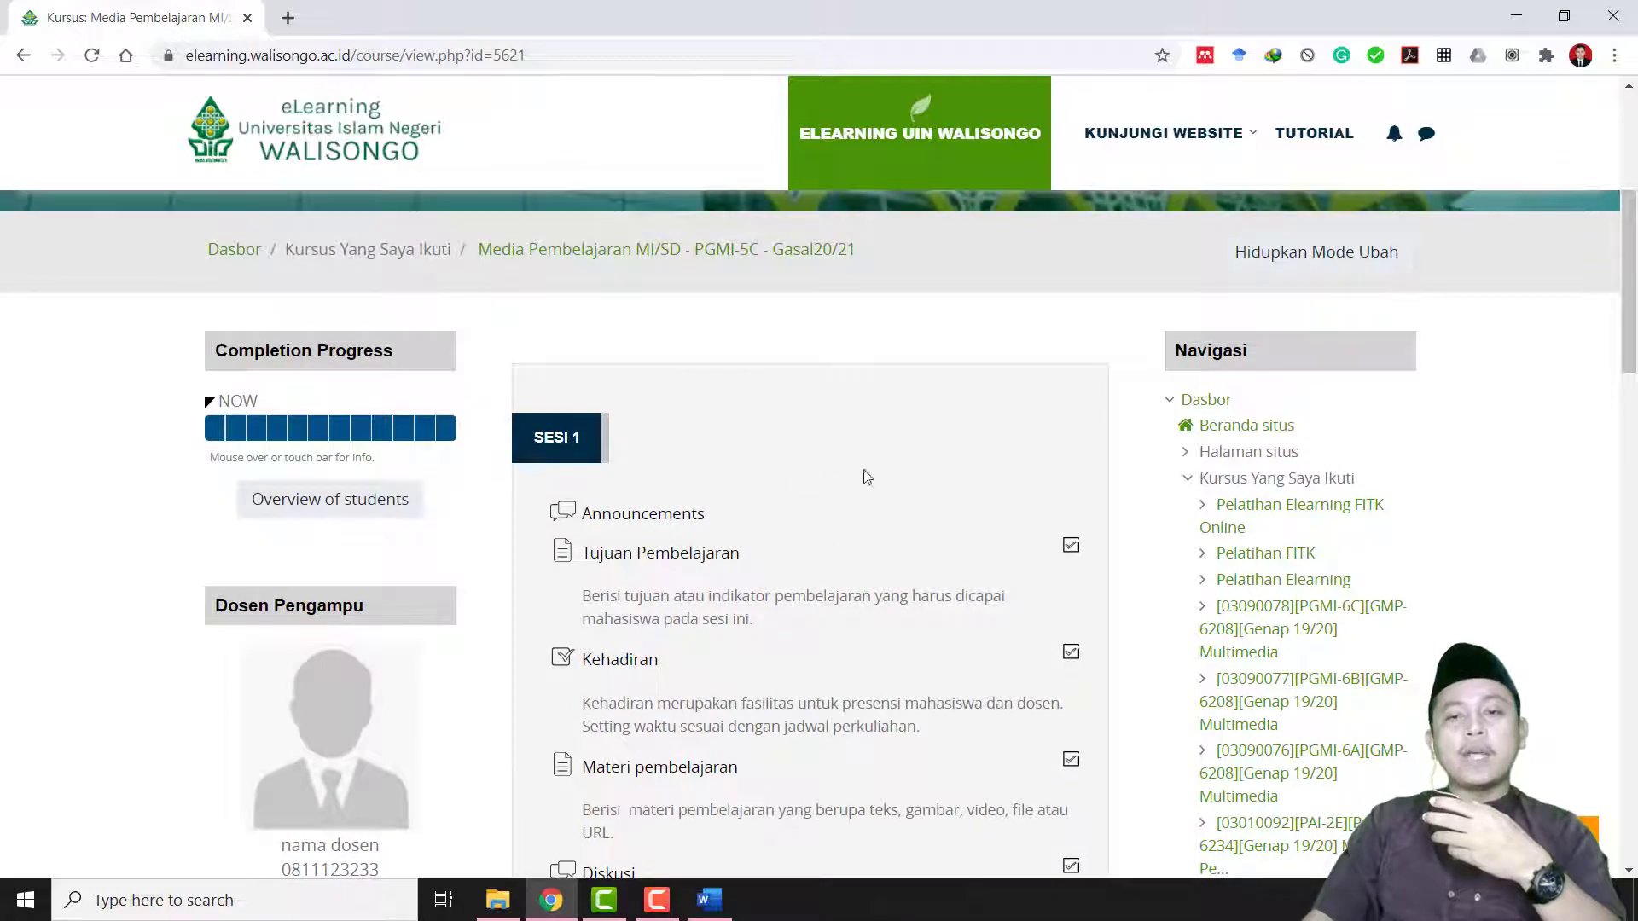
scroll(853, 546, "down", 11)
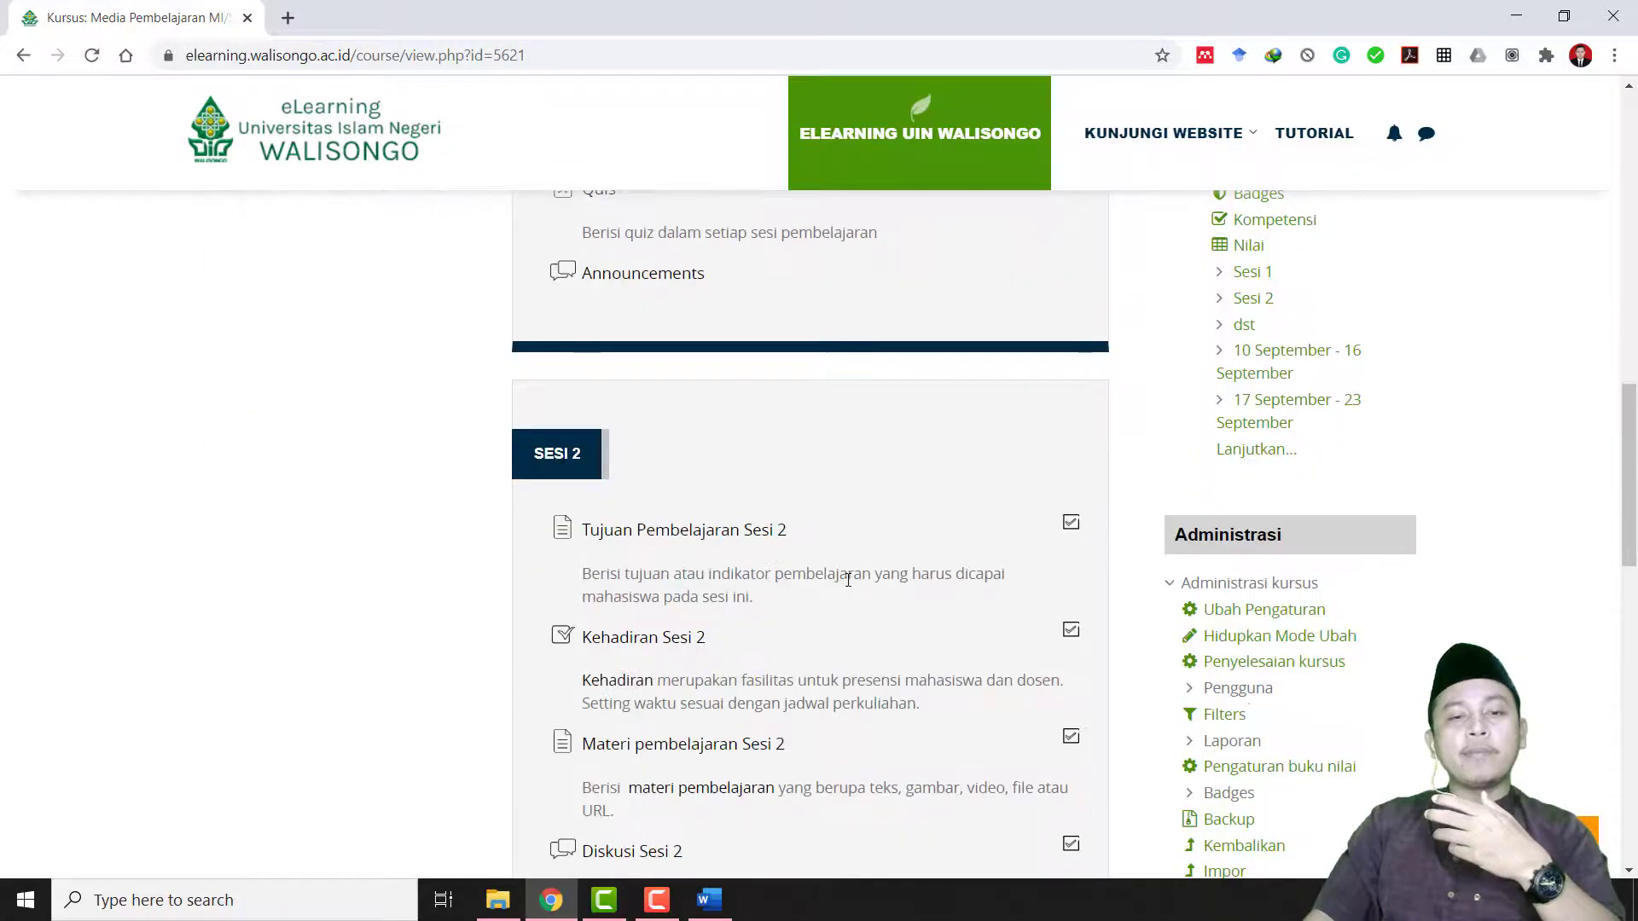
Step: Turn on editing mode (Hidupkan Mode Ubah) for the course page
scroll(845, 577, "up", 14)
scroll(848, 580, "up", 2)
scroll(936, 616, "down", 2)
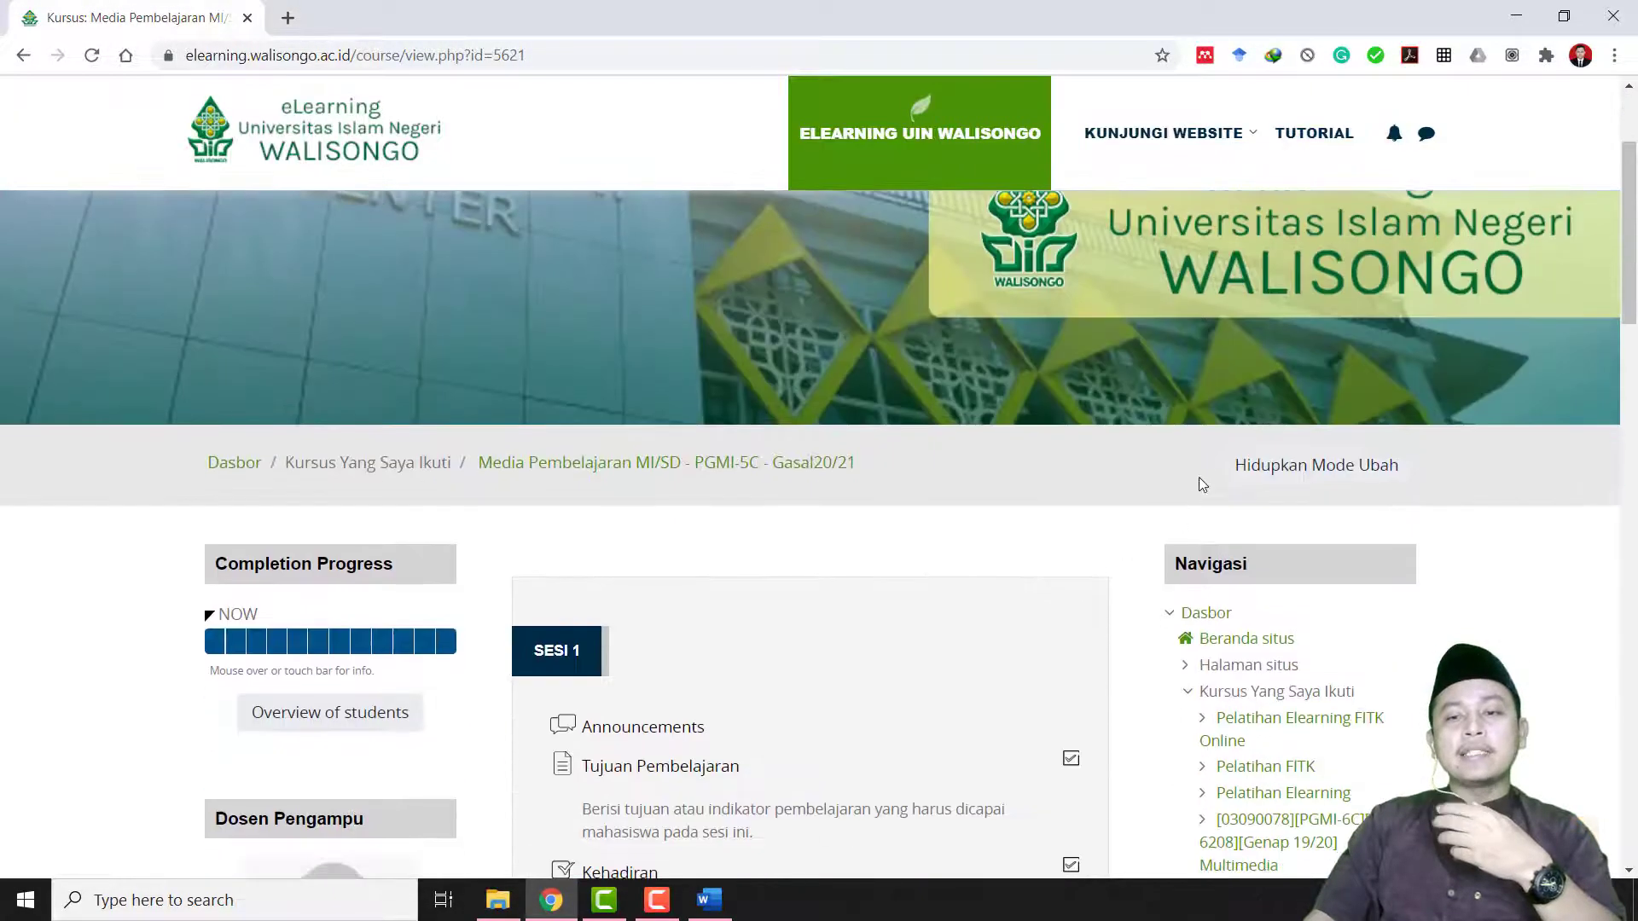
left_click(1315, 467)
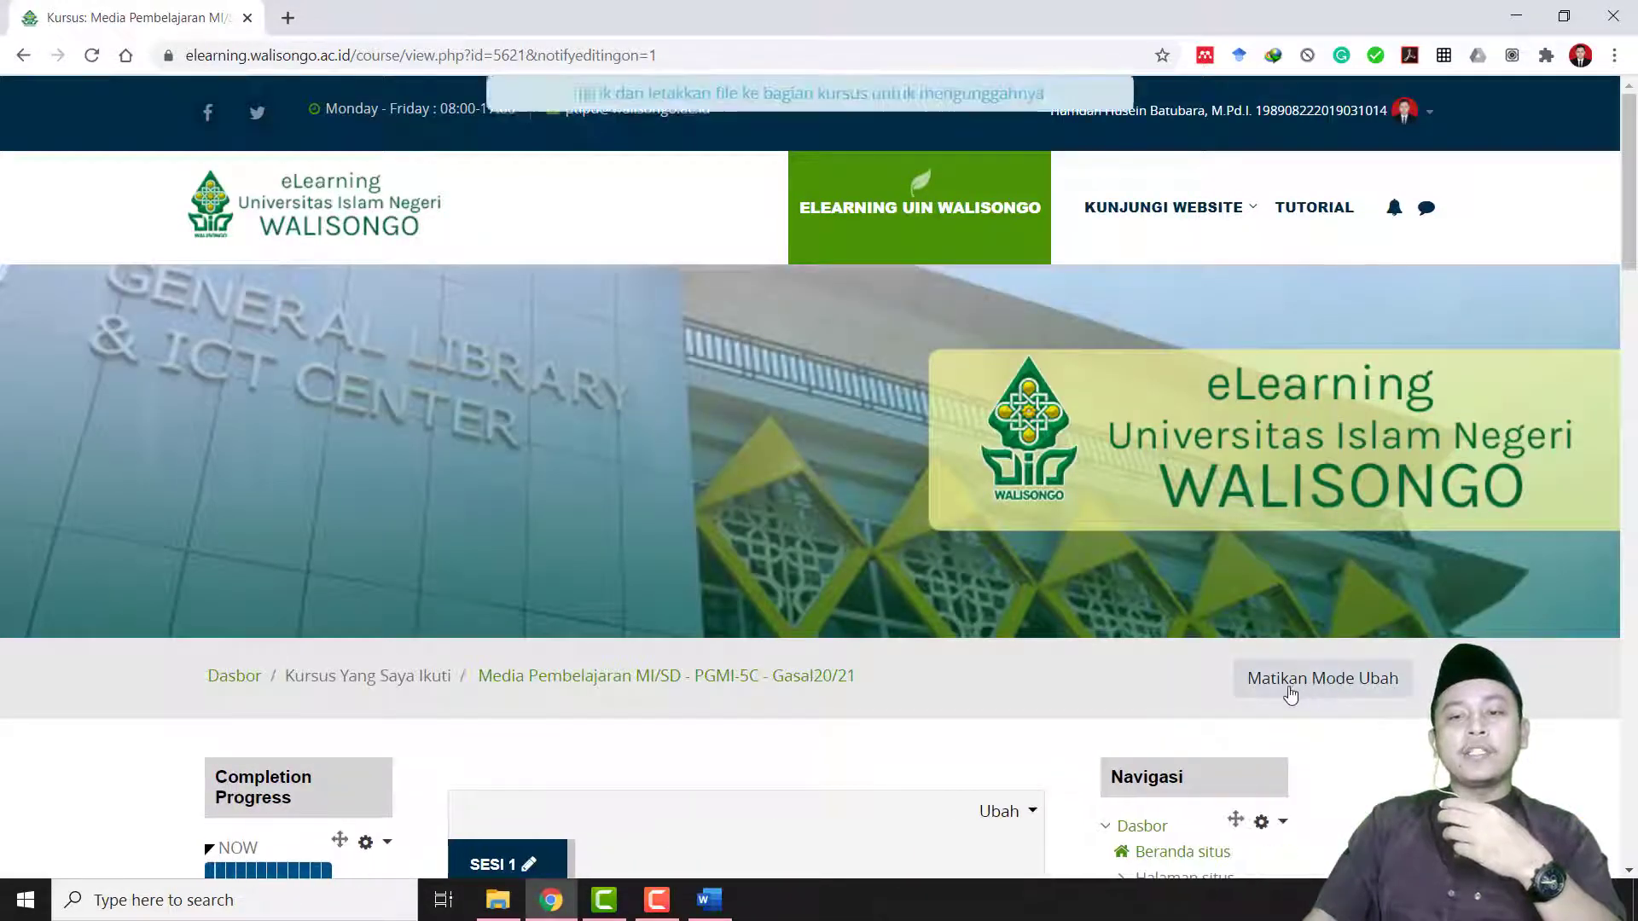
Step: Delete the first Announcements forum from Sesi 1 and confirm the removal
scroll(1288, 698, "down", 1)
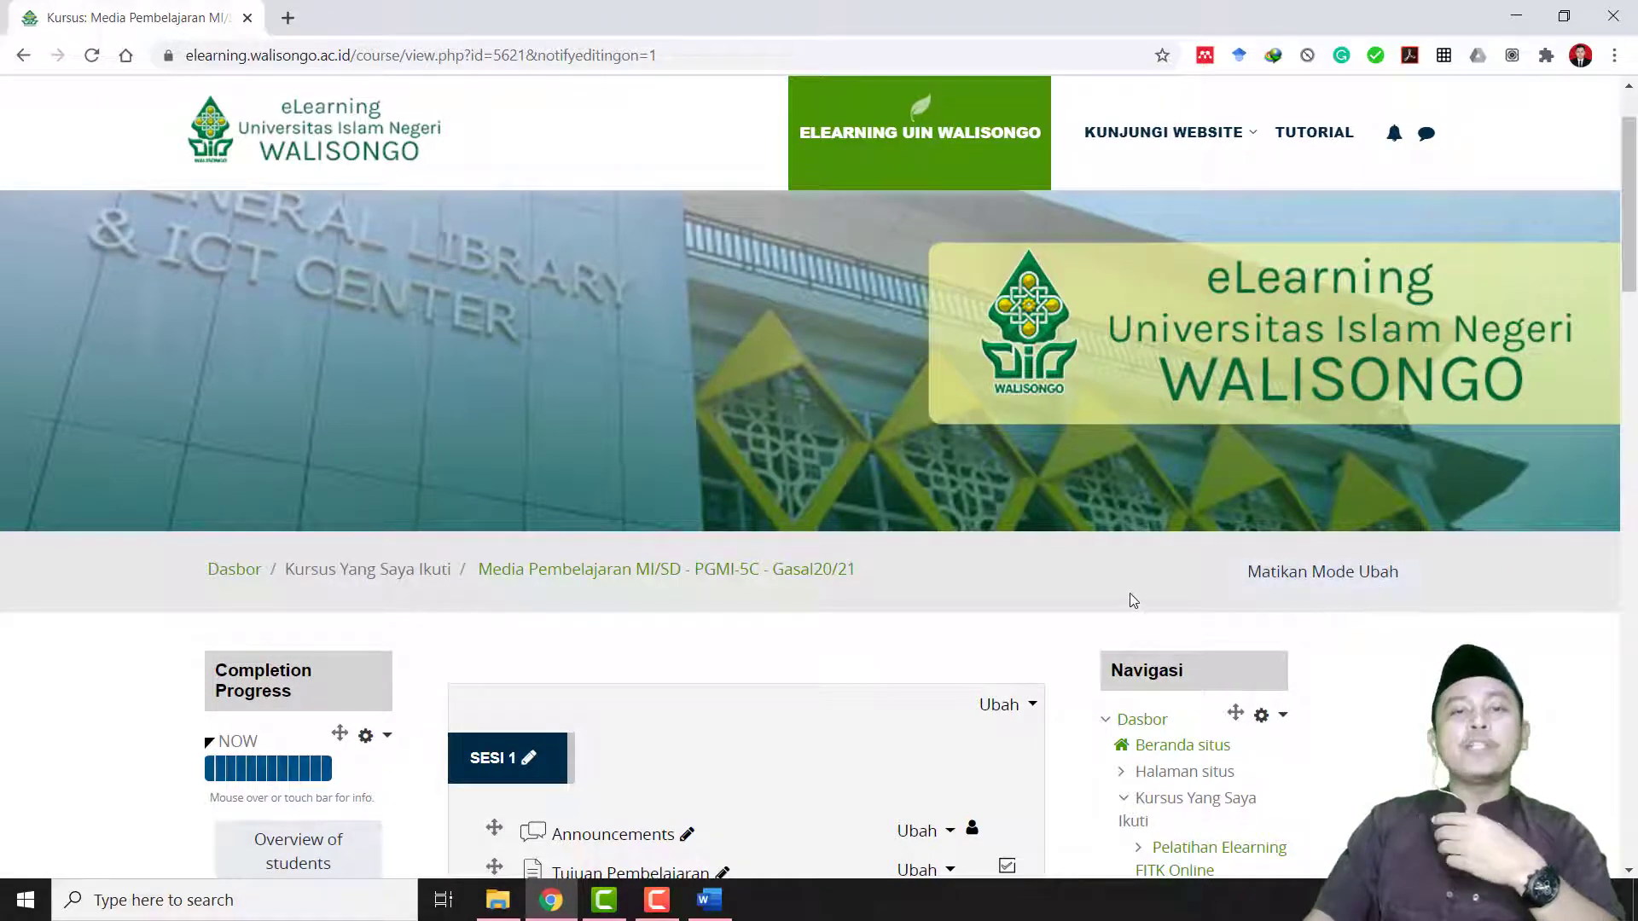
scroll(1128, 598, "down", 3)
scroll(1127, 597, "down", 2)
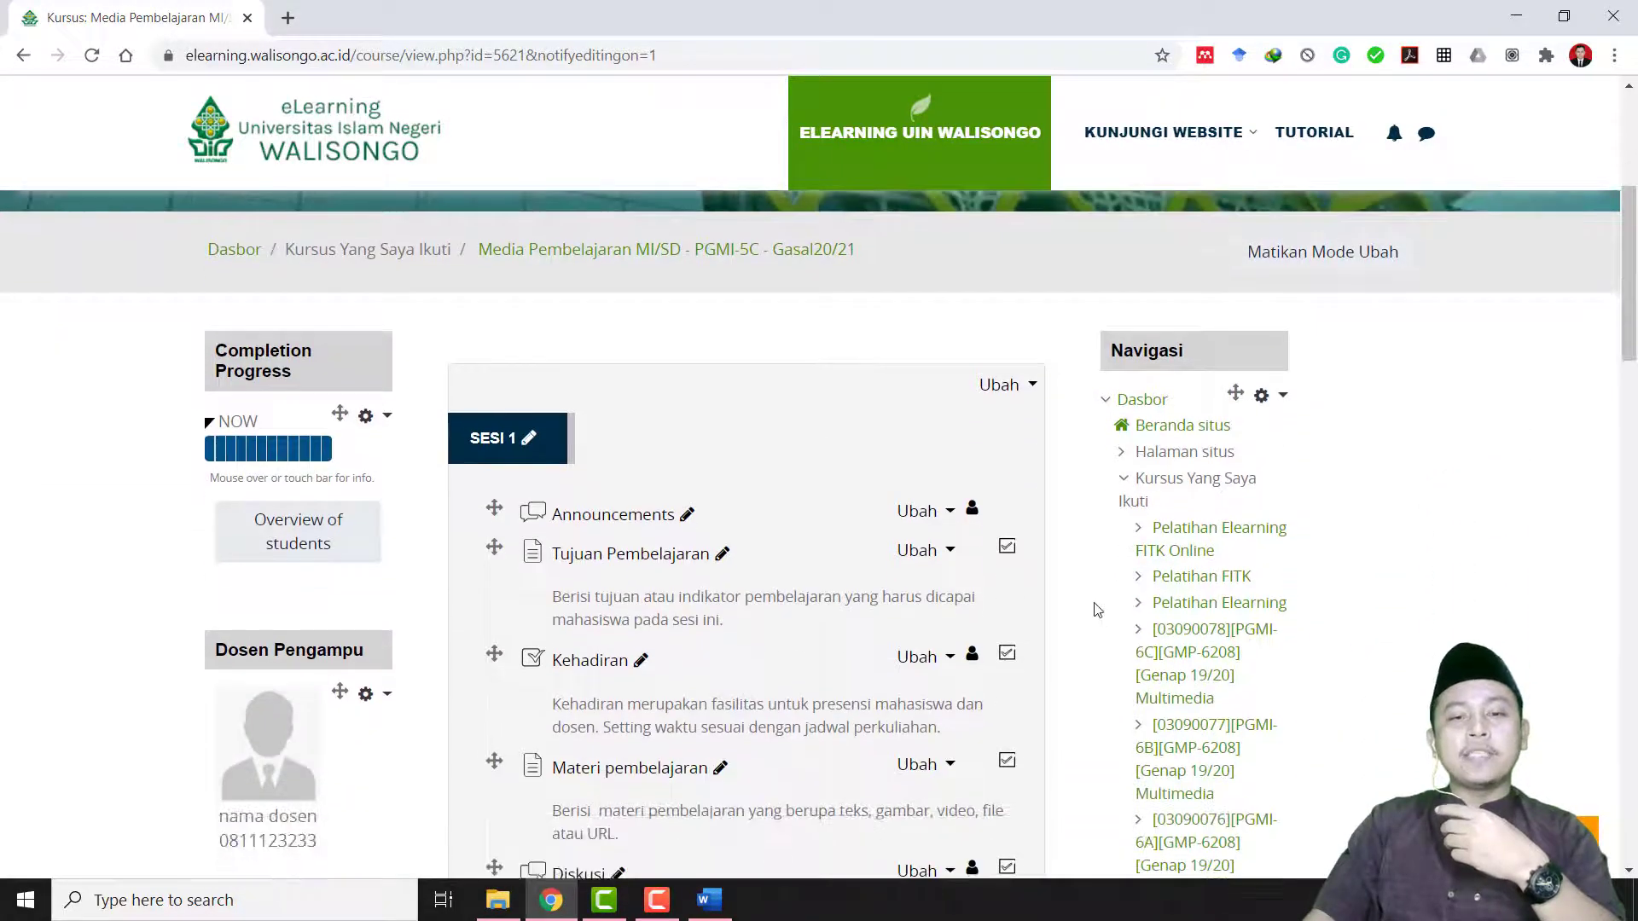
left_click(948, 417)
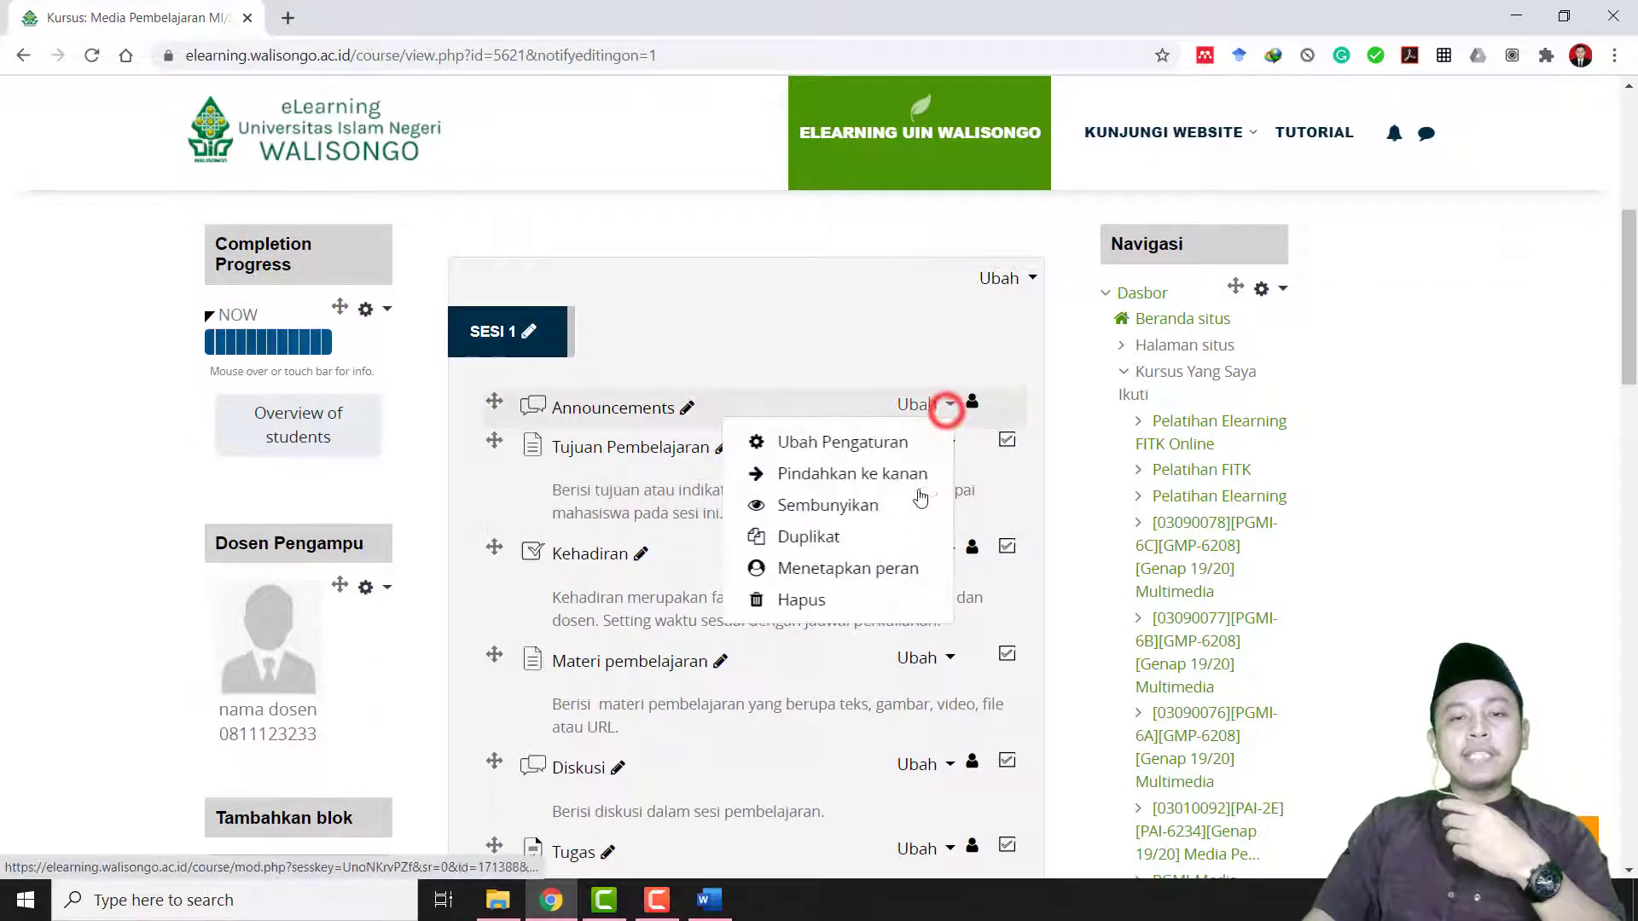
left_click(820, 595)
left_click(738, 611)
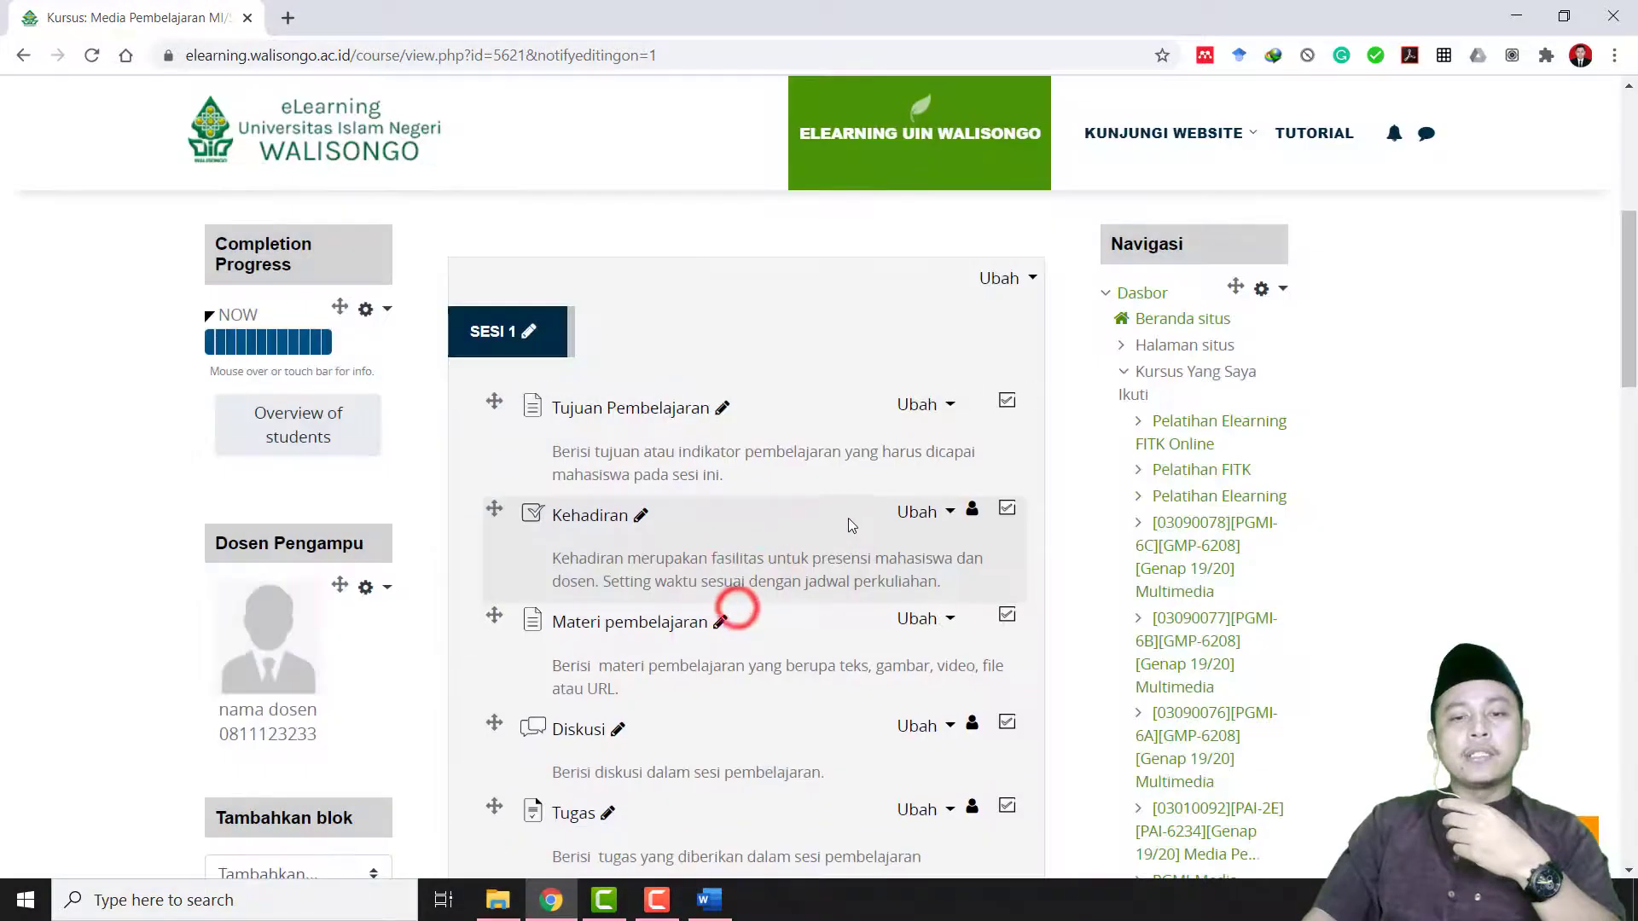
Step: Delete the Tujuan Pembelajaran page from Sesi 1 and confirm the removal
left_click(945, 407)
left_click(799, 597)
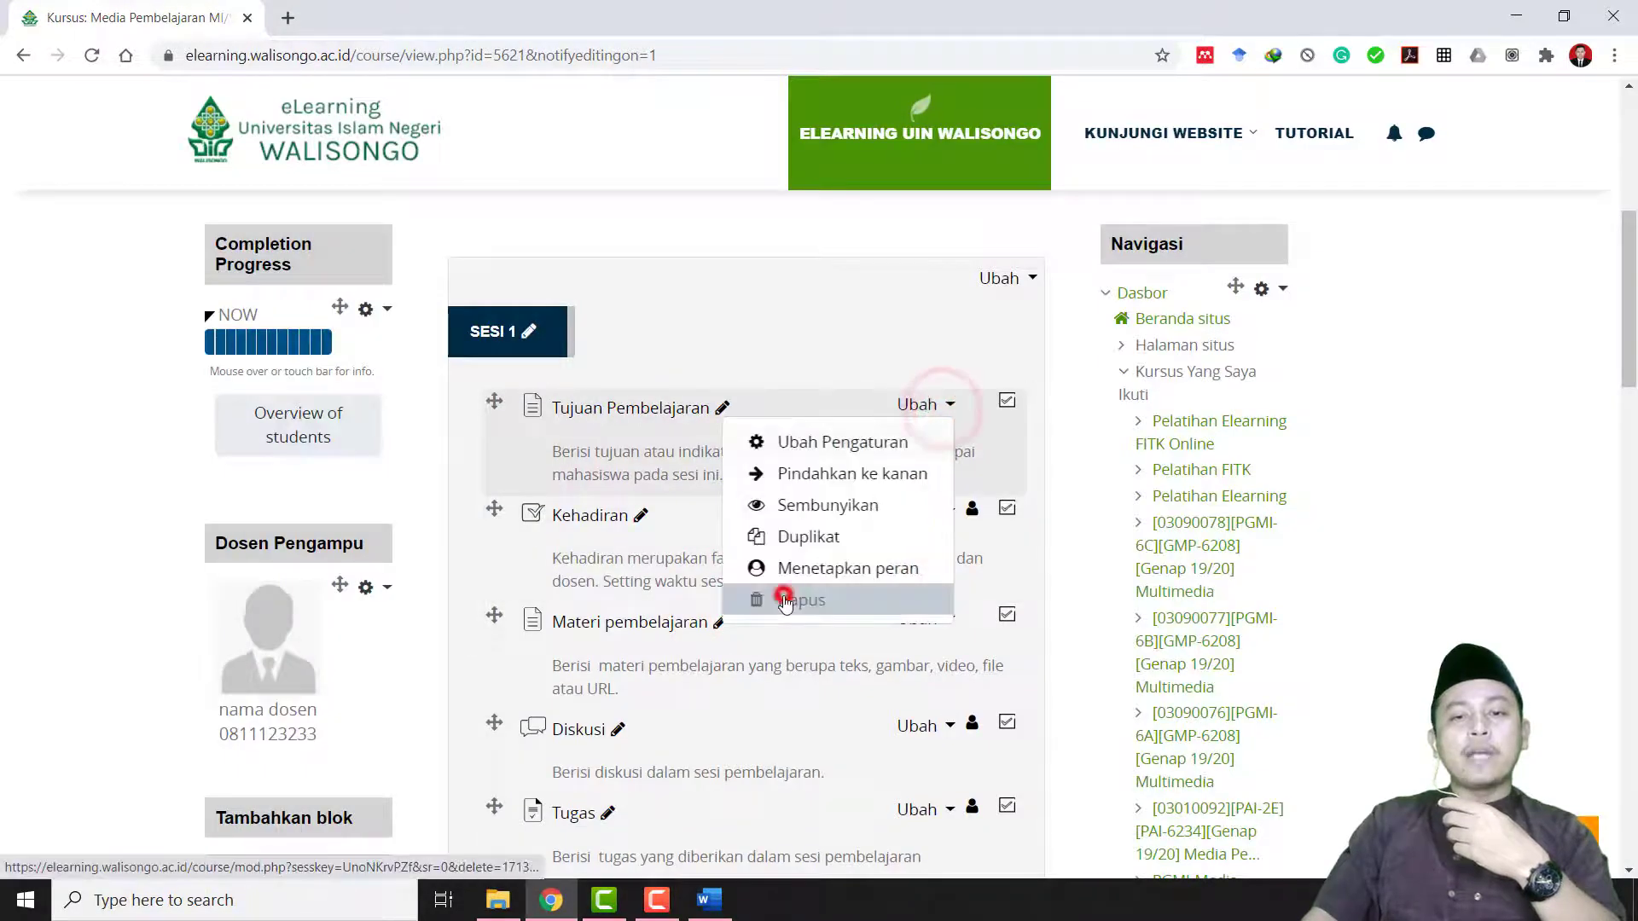
left_click(725, 606)
Step: Delete the Kehadiran attendance activity and the Materi pembelajaran page from Sesi 1, confirming each removal
left_click(949, 407)
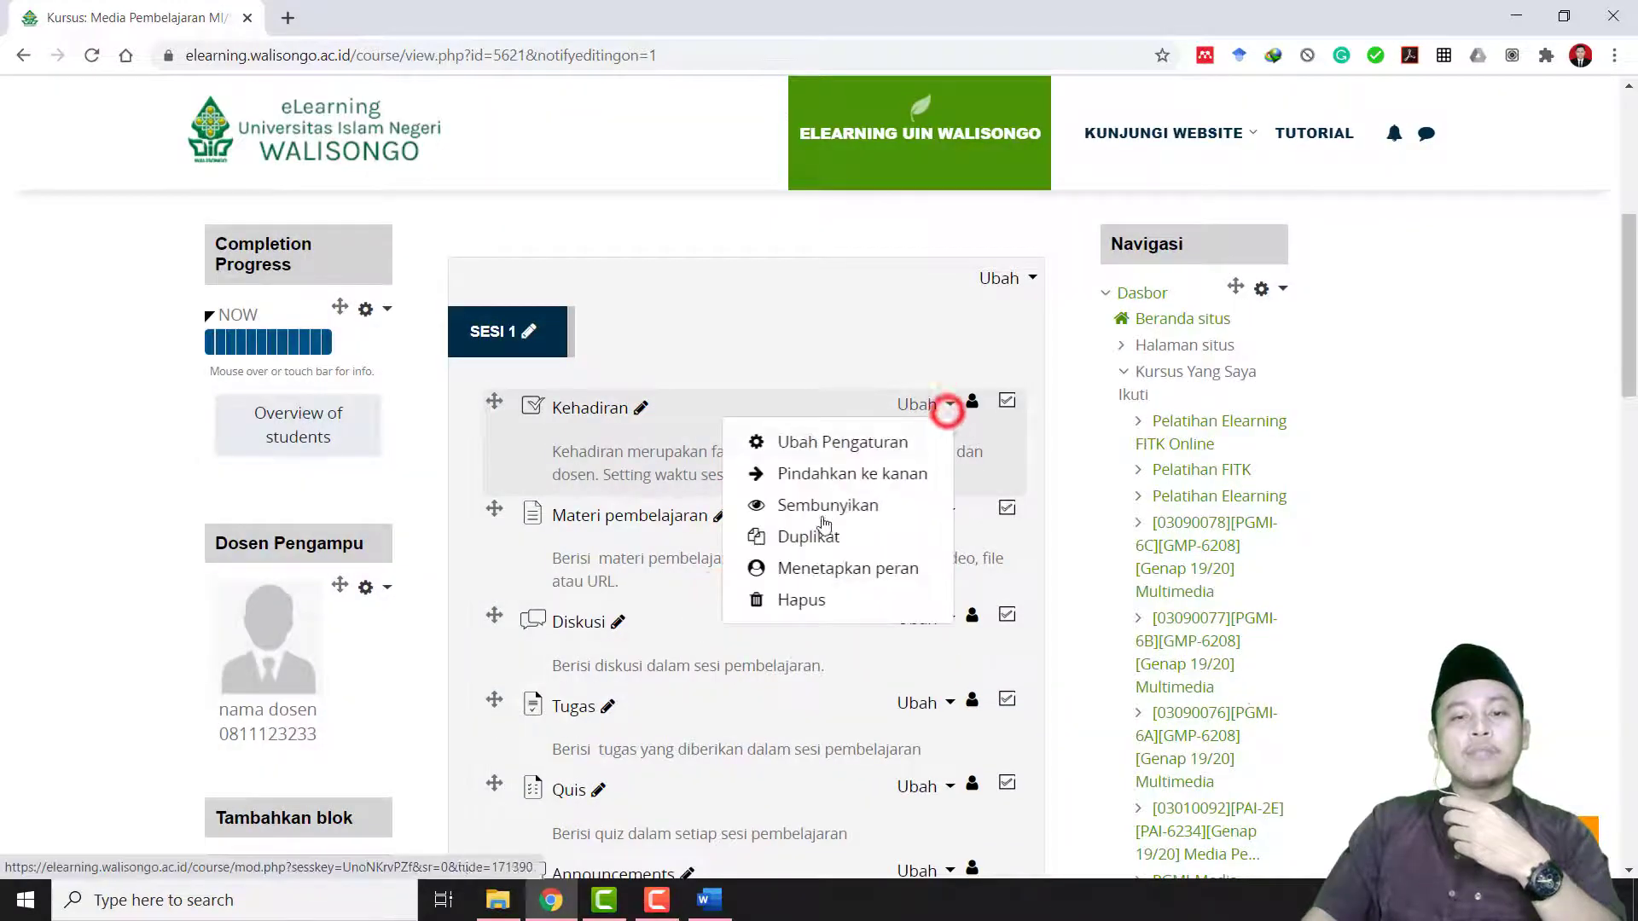
left_click(797, 597)
left_click(717, 606)
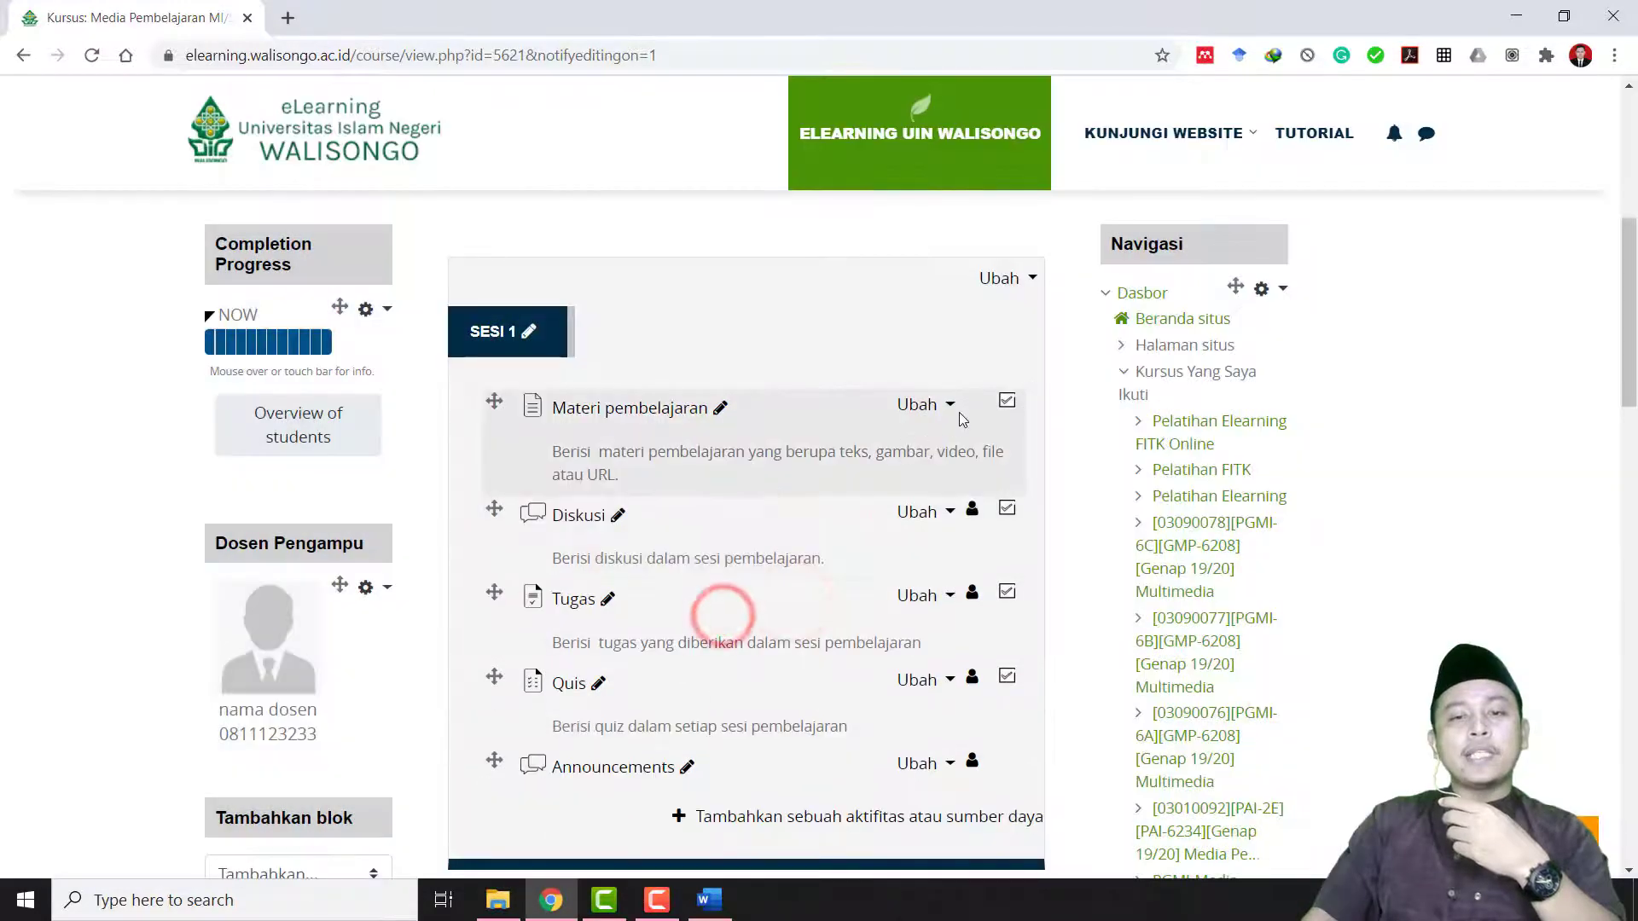
left_click(945, 408)
left_click(797, 600)
left_click(721, 608)
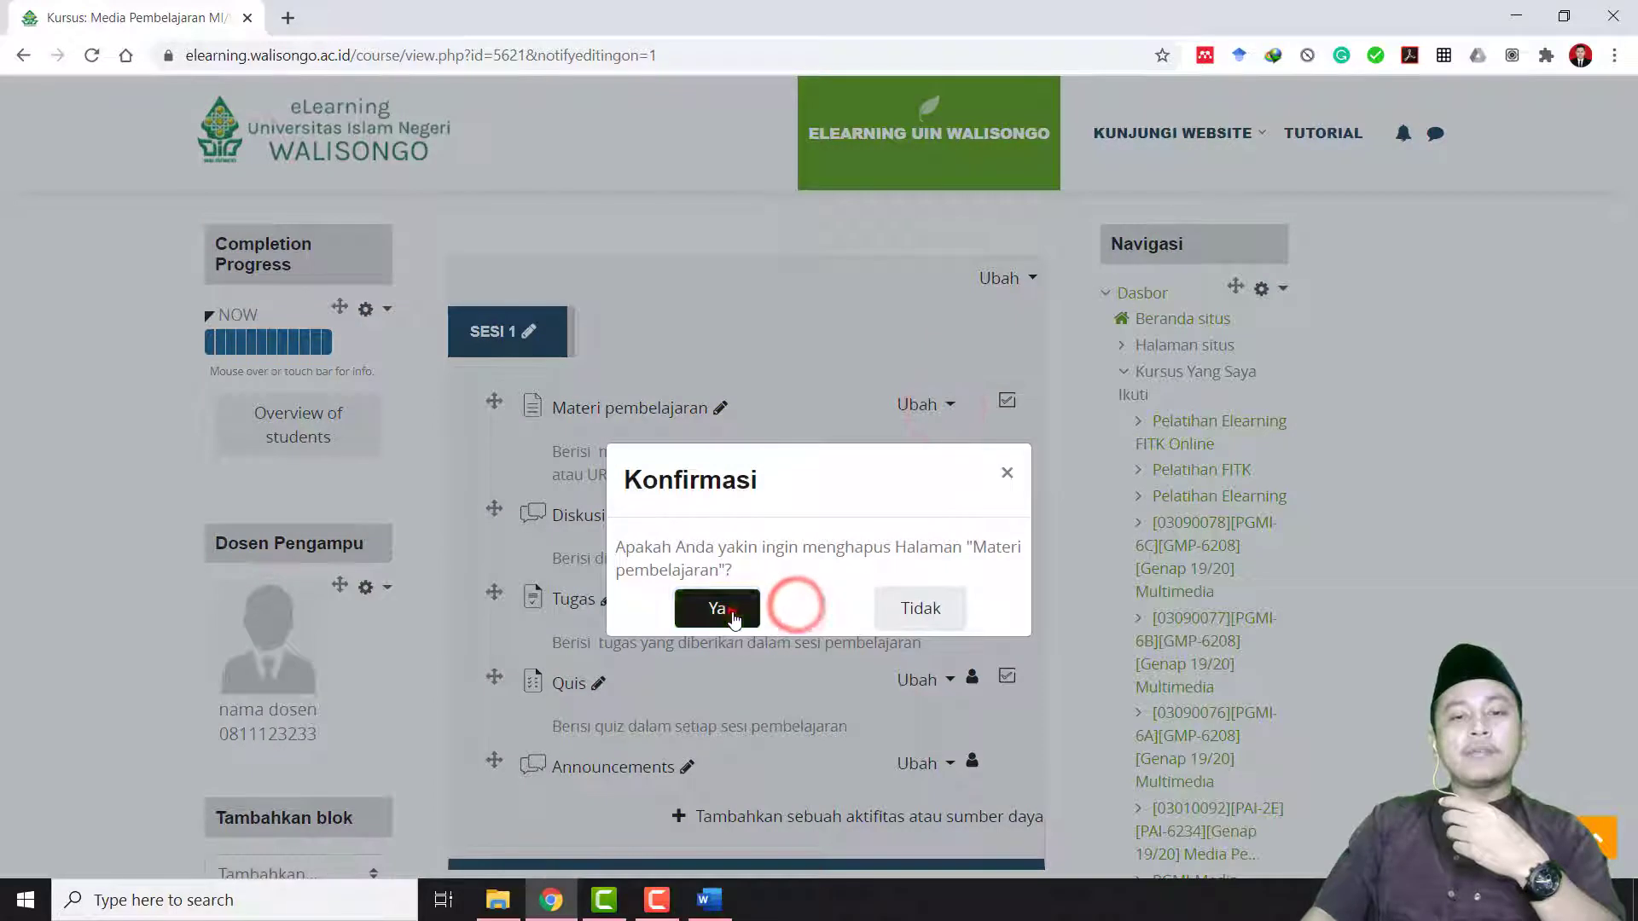
Step: Delete the Diskusi forum and the Tugas assignment from Sesi 1, confirming each removal
left_click(947, 406)
left_click(800, 598)
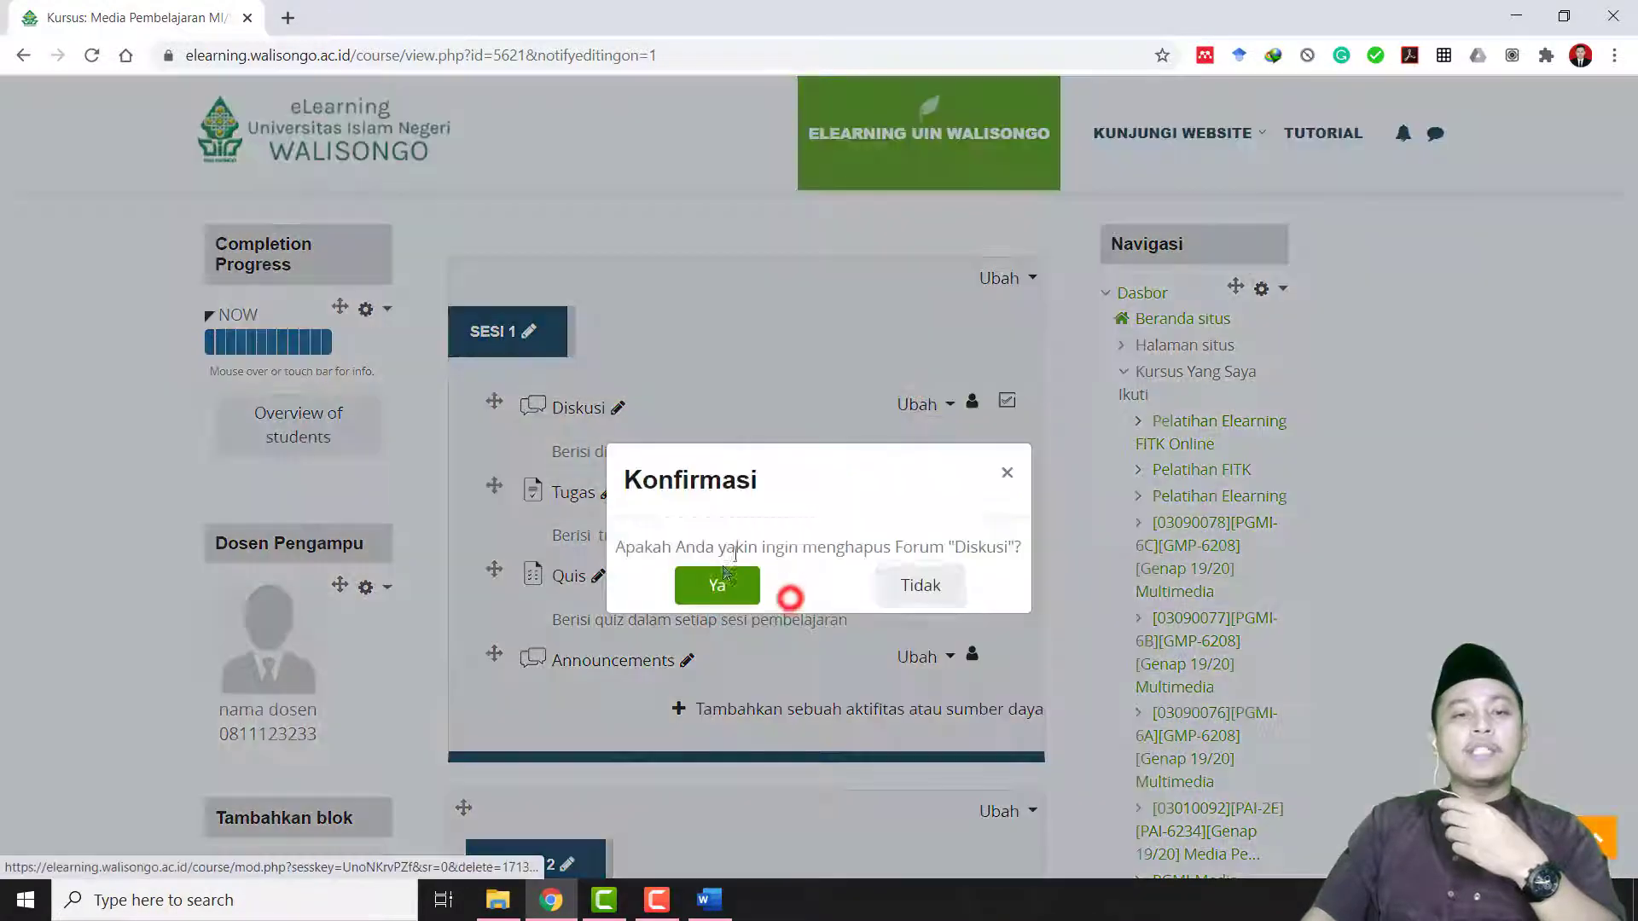
left_click(721, 585)
left_click(932, 408)
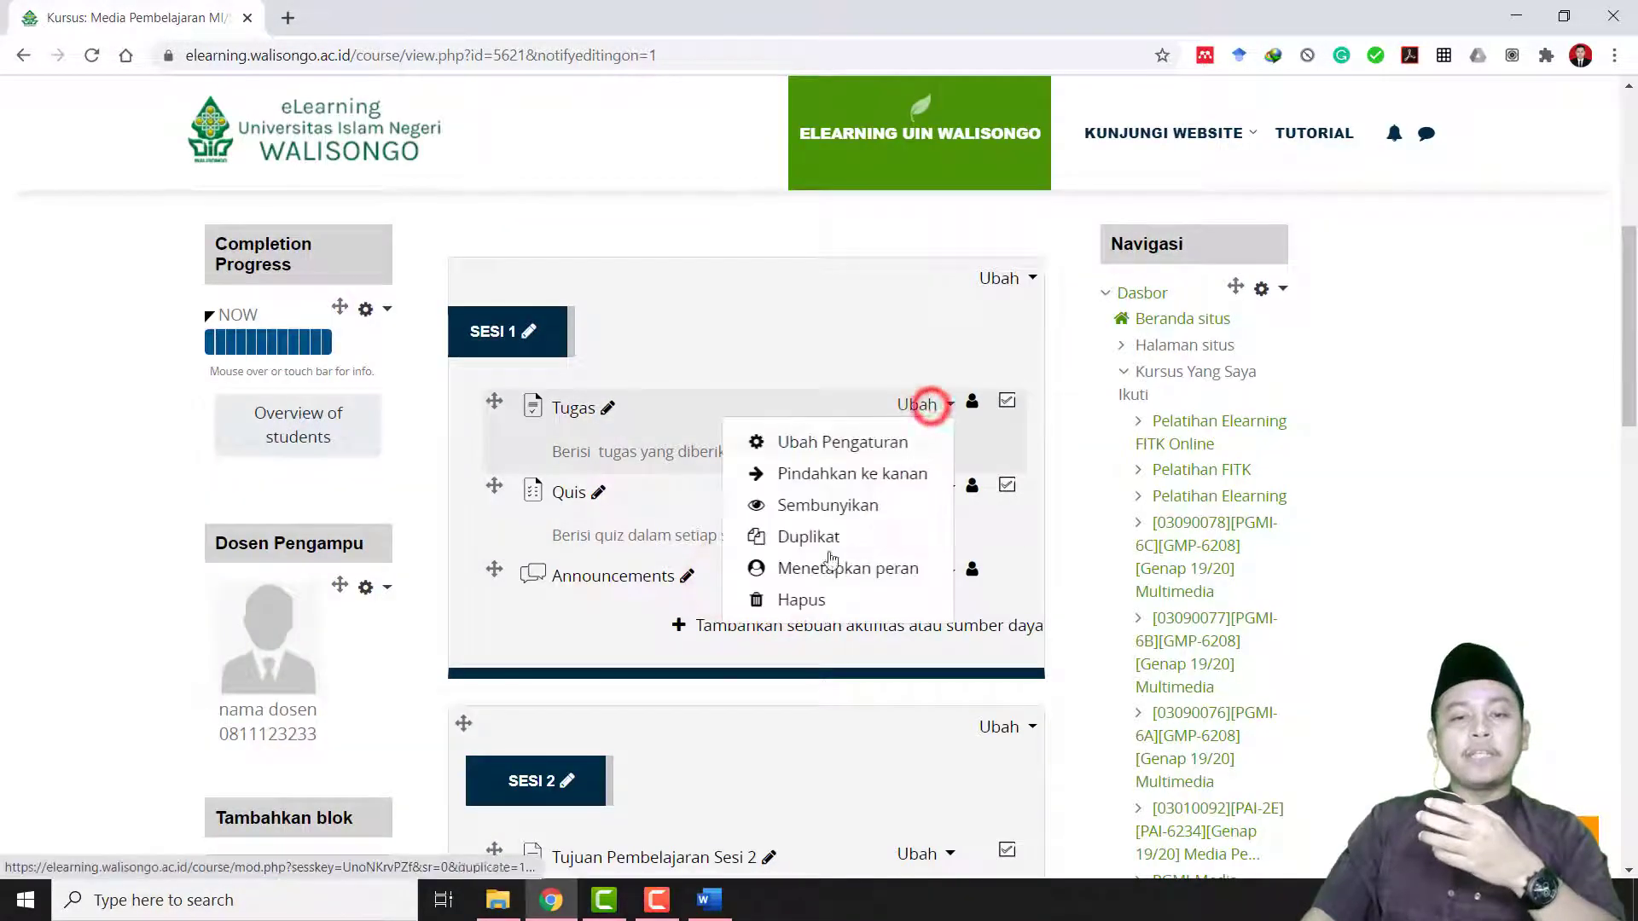
left_click(802, 597)
left_click(754, 567)
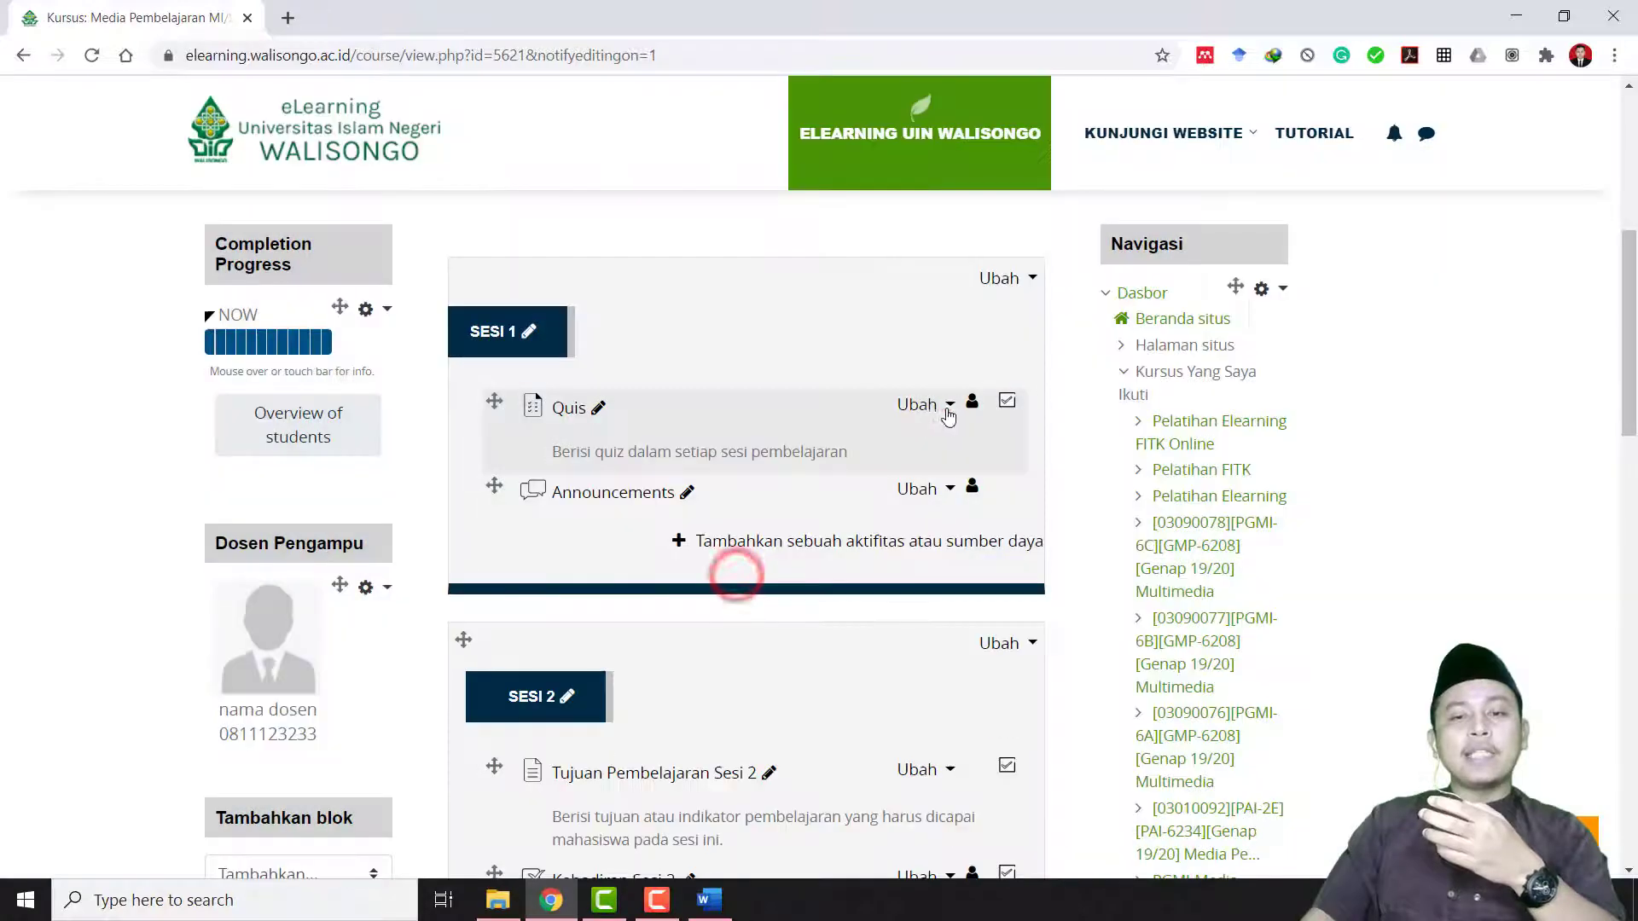
Step: Delete the Quis quiz and the remaining Announcements forum from Sesi 1, confirming each removal
left_click(938, 404)
left_click(785, 597)
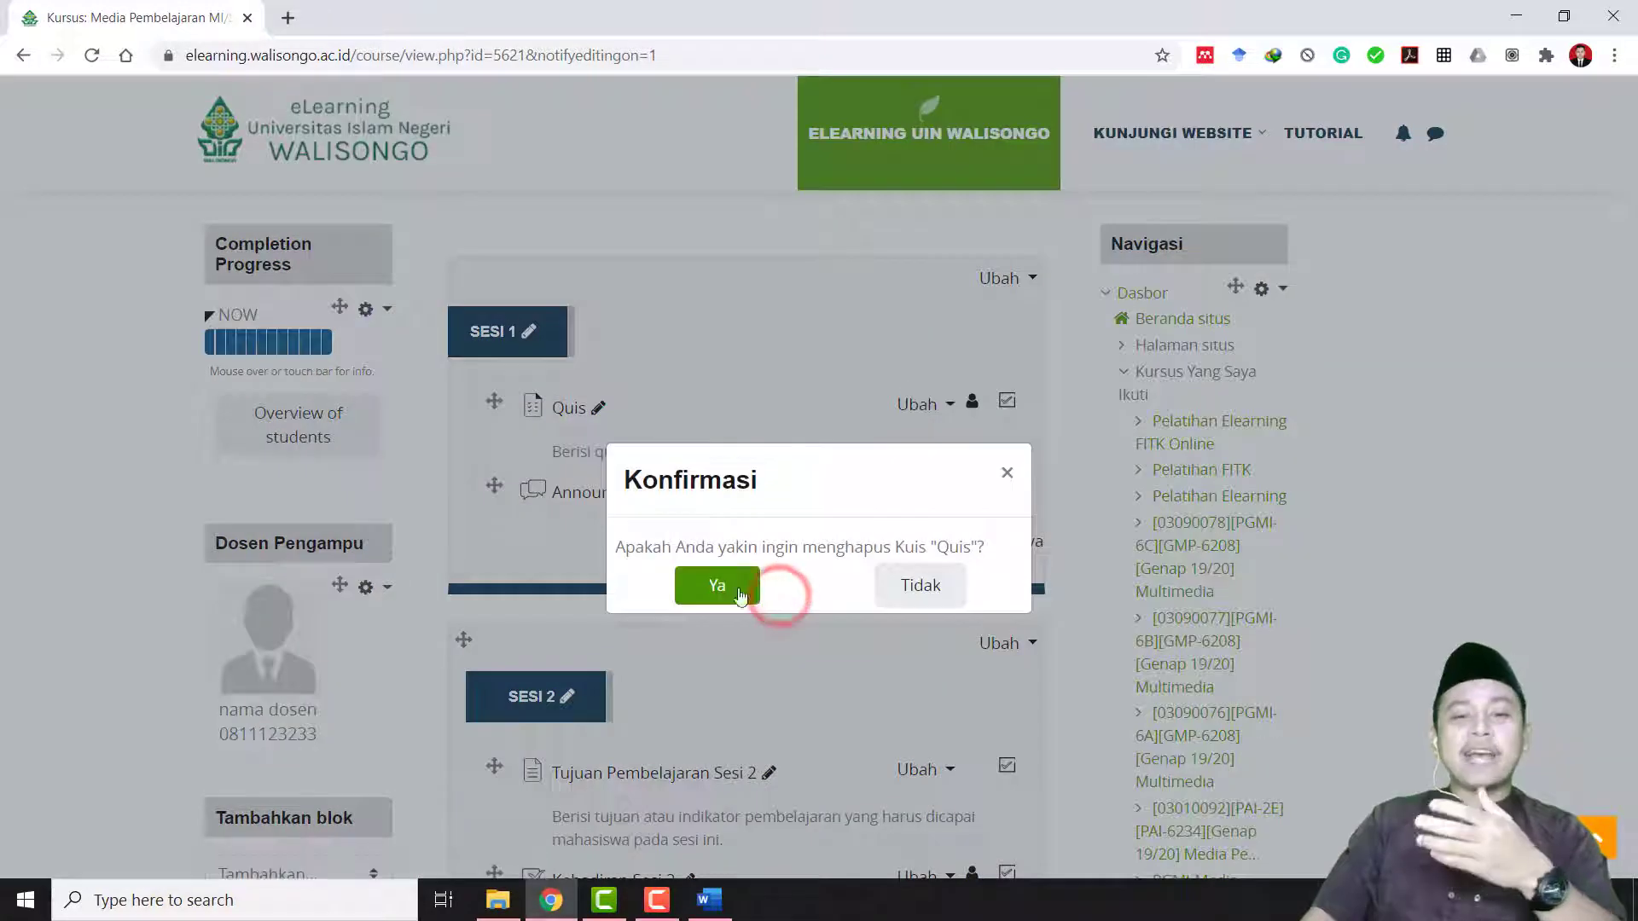
left_click(744, 586)
left_click(938, 410)
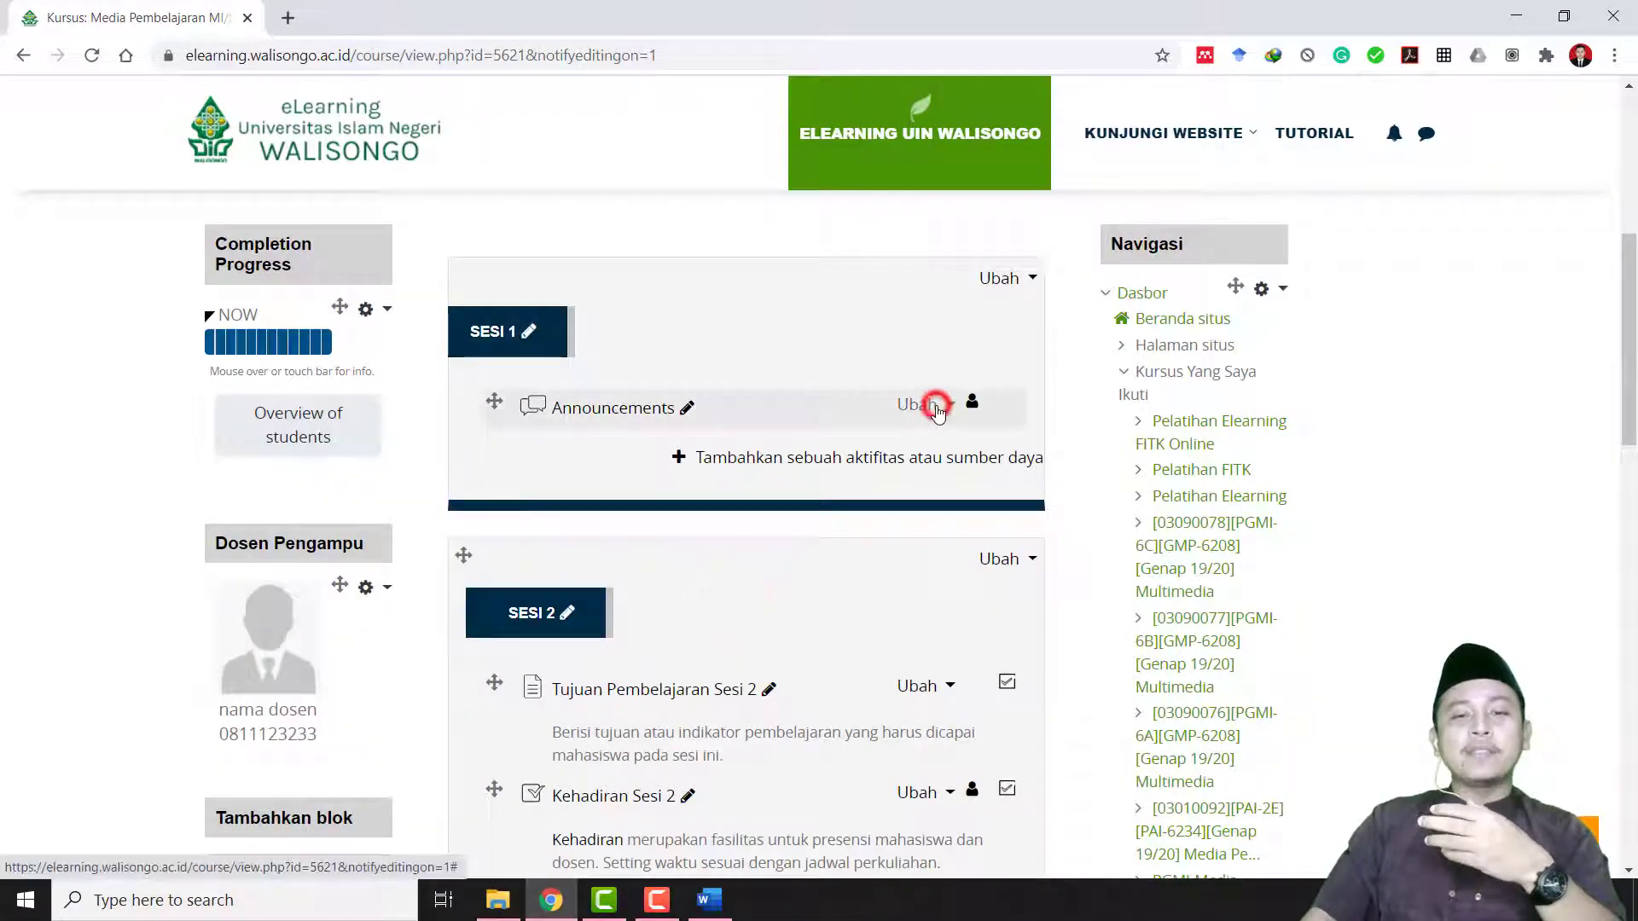
left_click(790, 602)
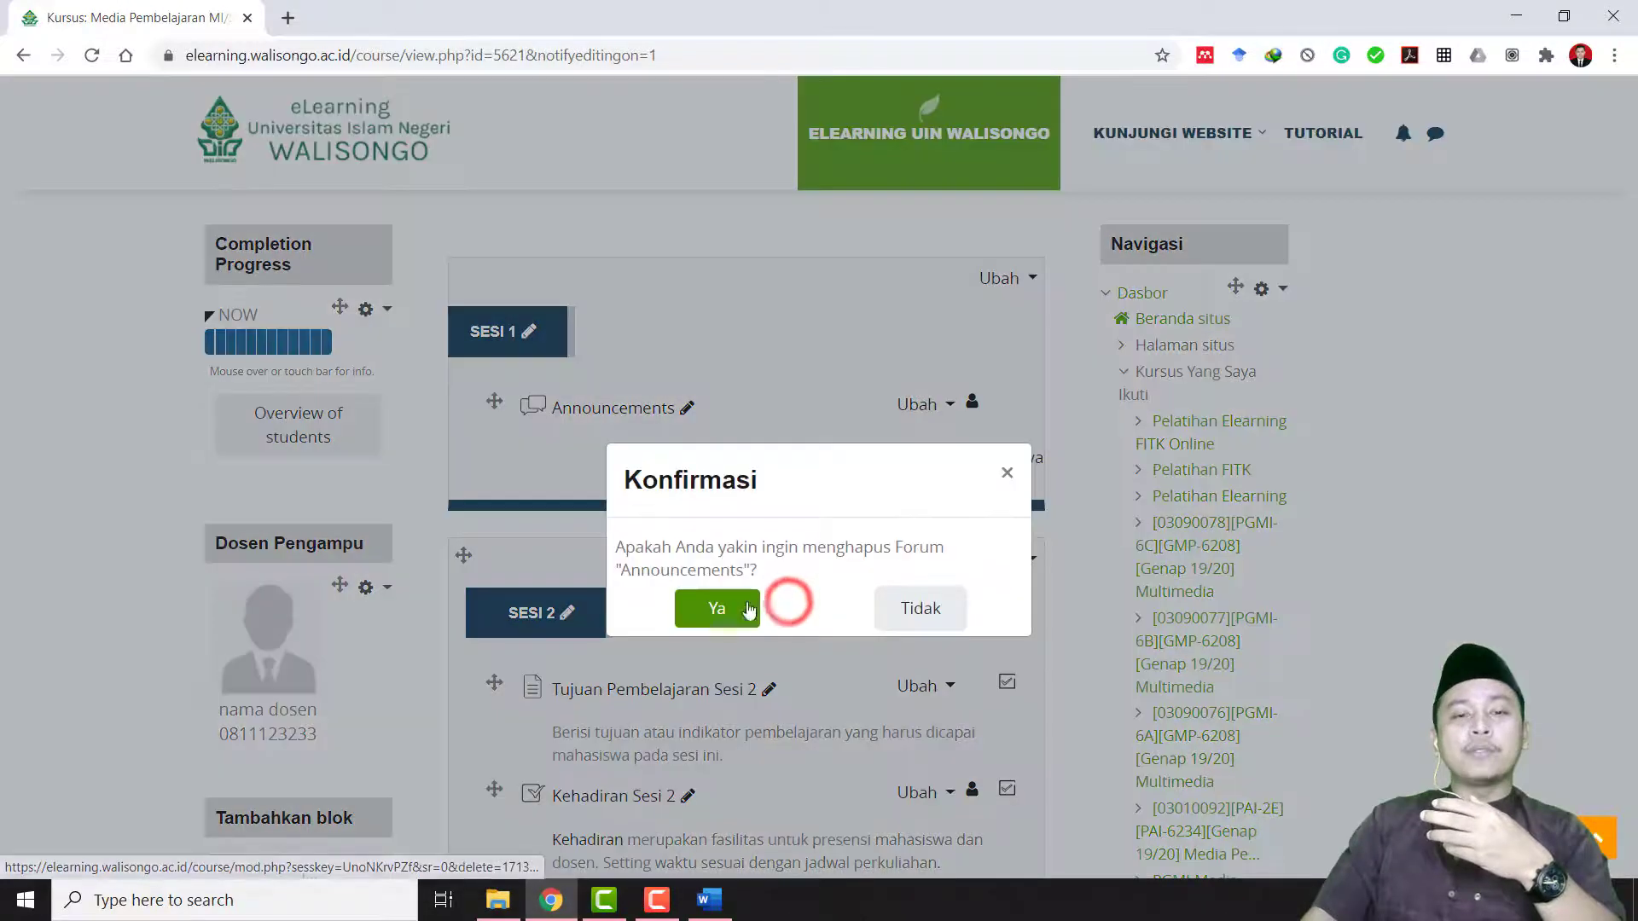
left_click(744, 603)
Step: Delete the whole Sesi 2 week with all its activities and confirm the removal
left_click(1011, 510)
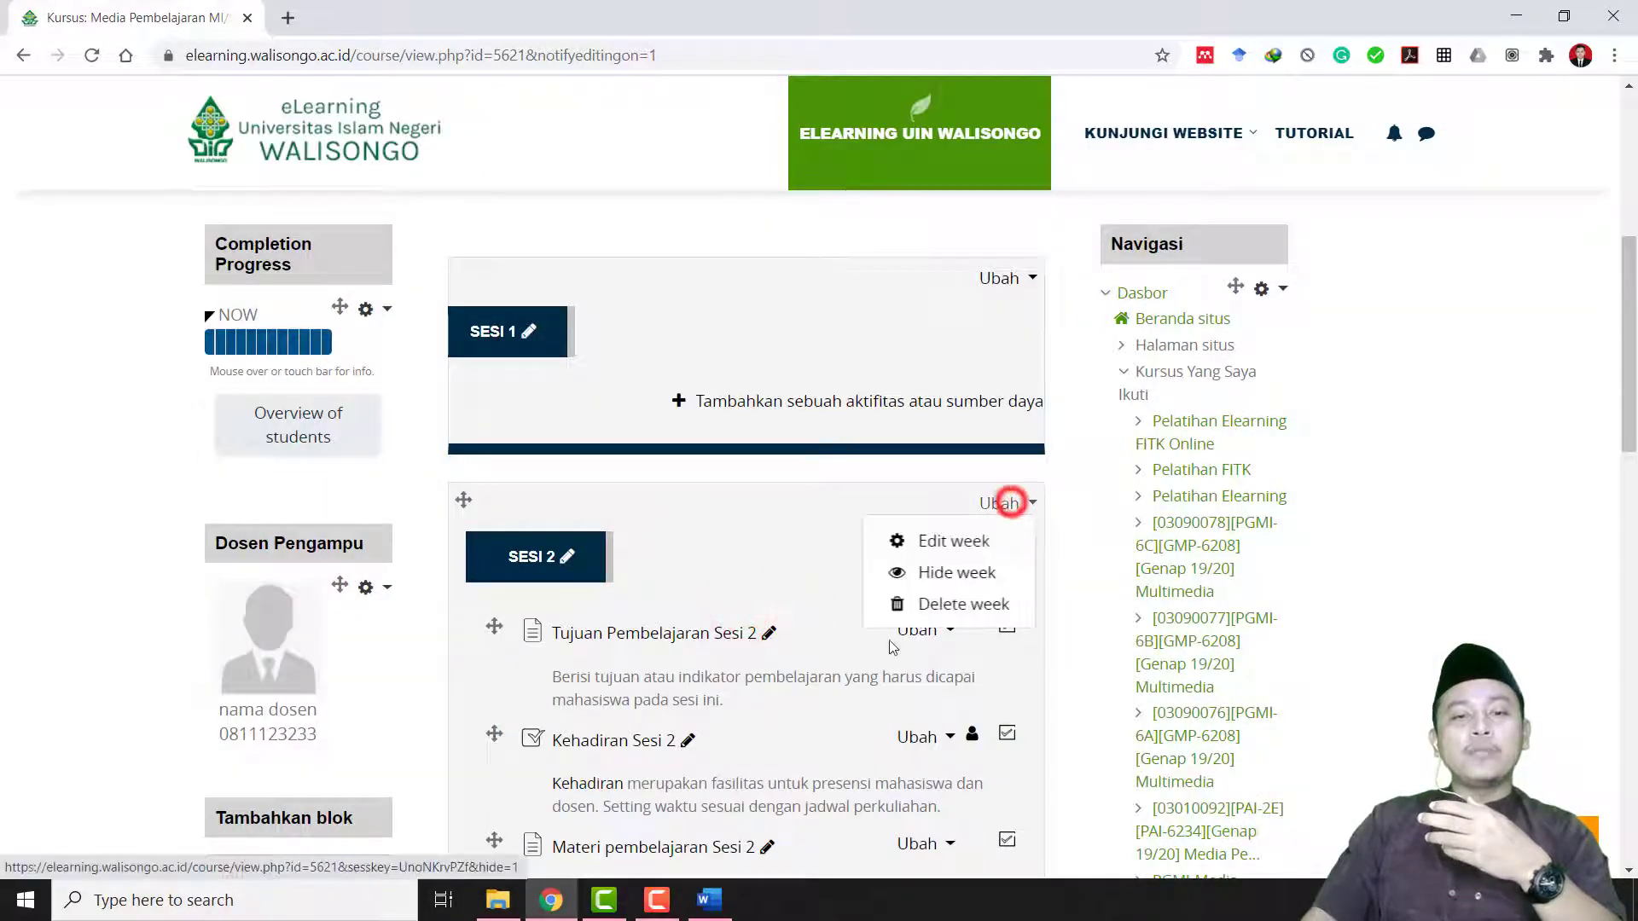
left_click(917, 603)
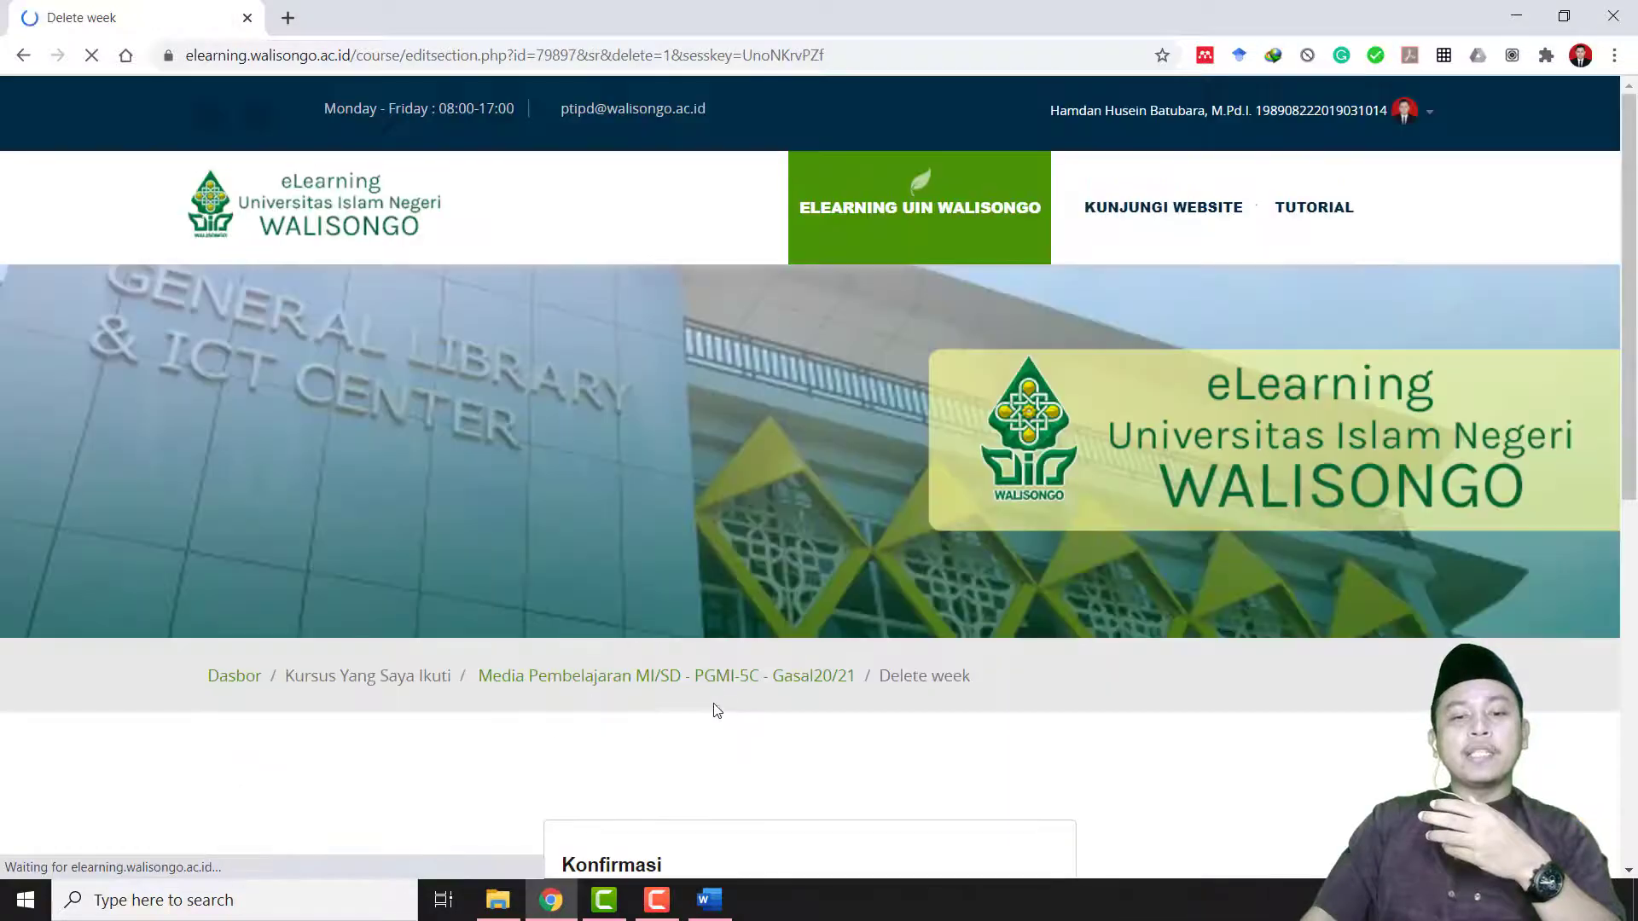
scroll(853, 674, "down", 5)
left_click(934, 612)
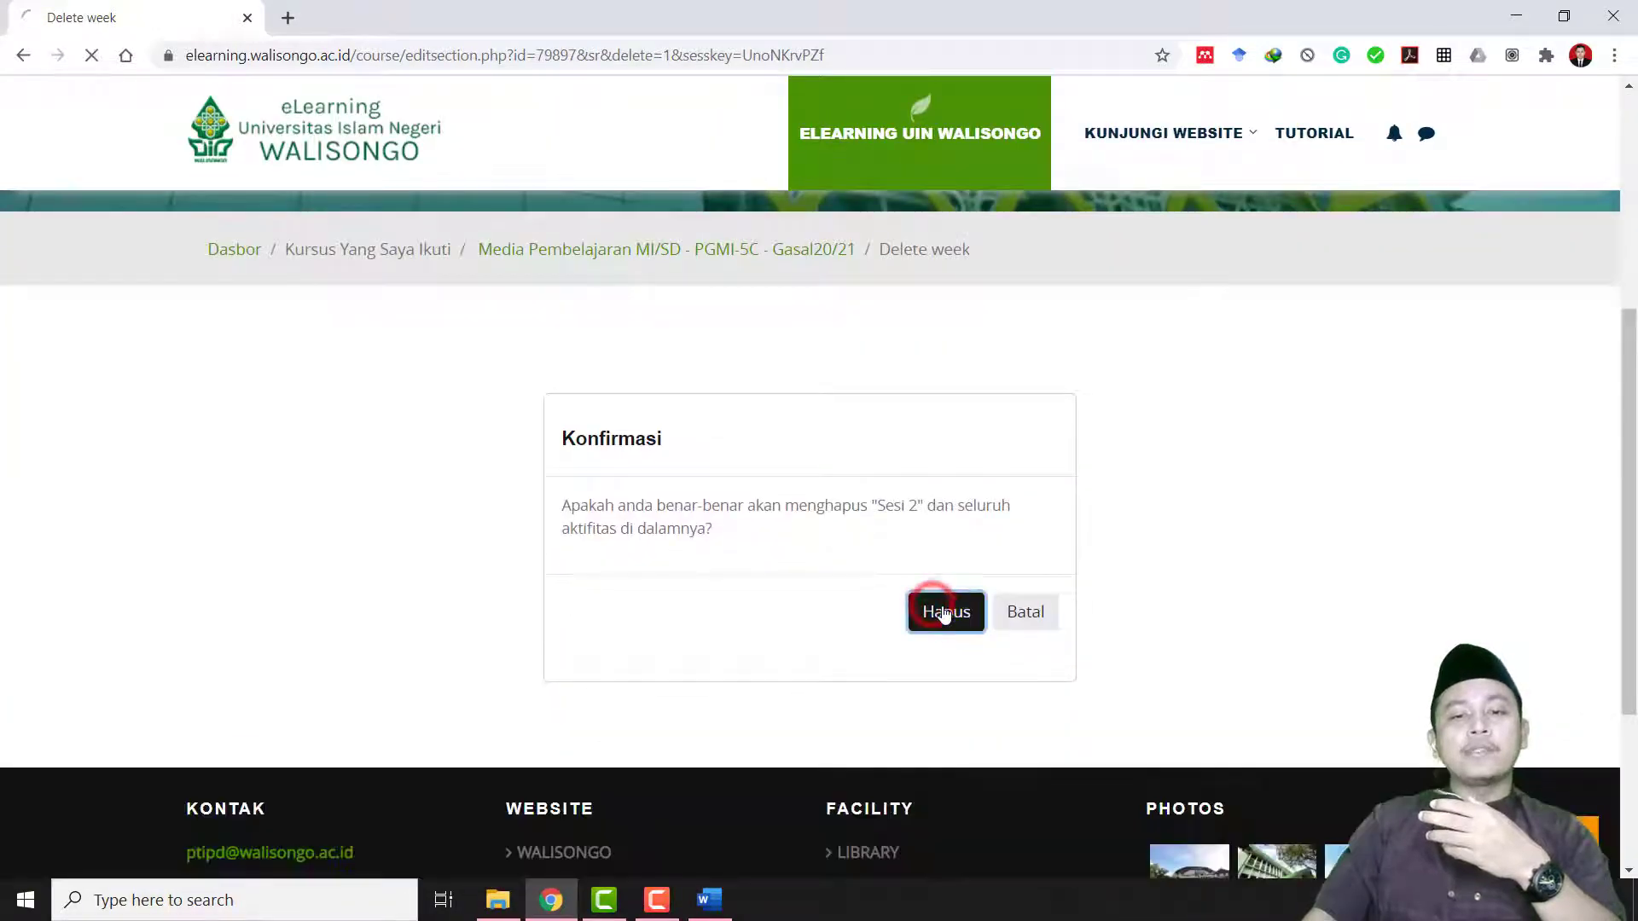
Step: Delete the empty DST week below Sesi 1
scroll(960, 649, "down", 3)
scroll(960, 648, "down", 5)
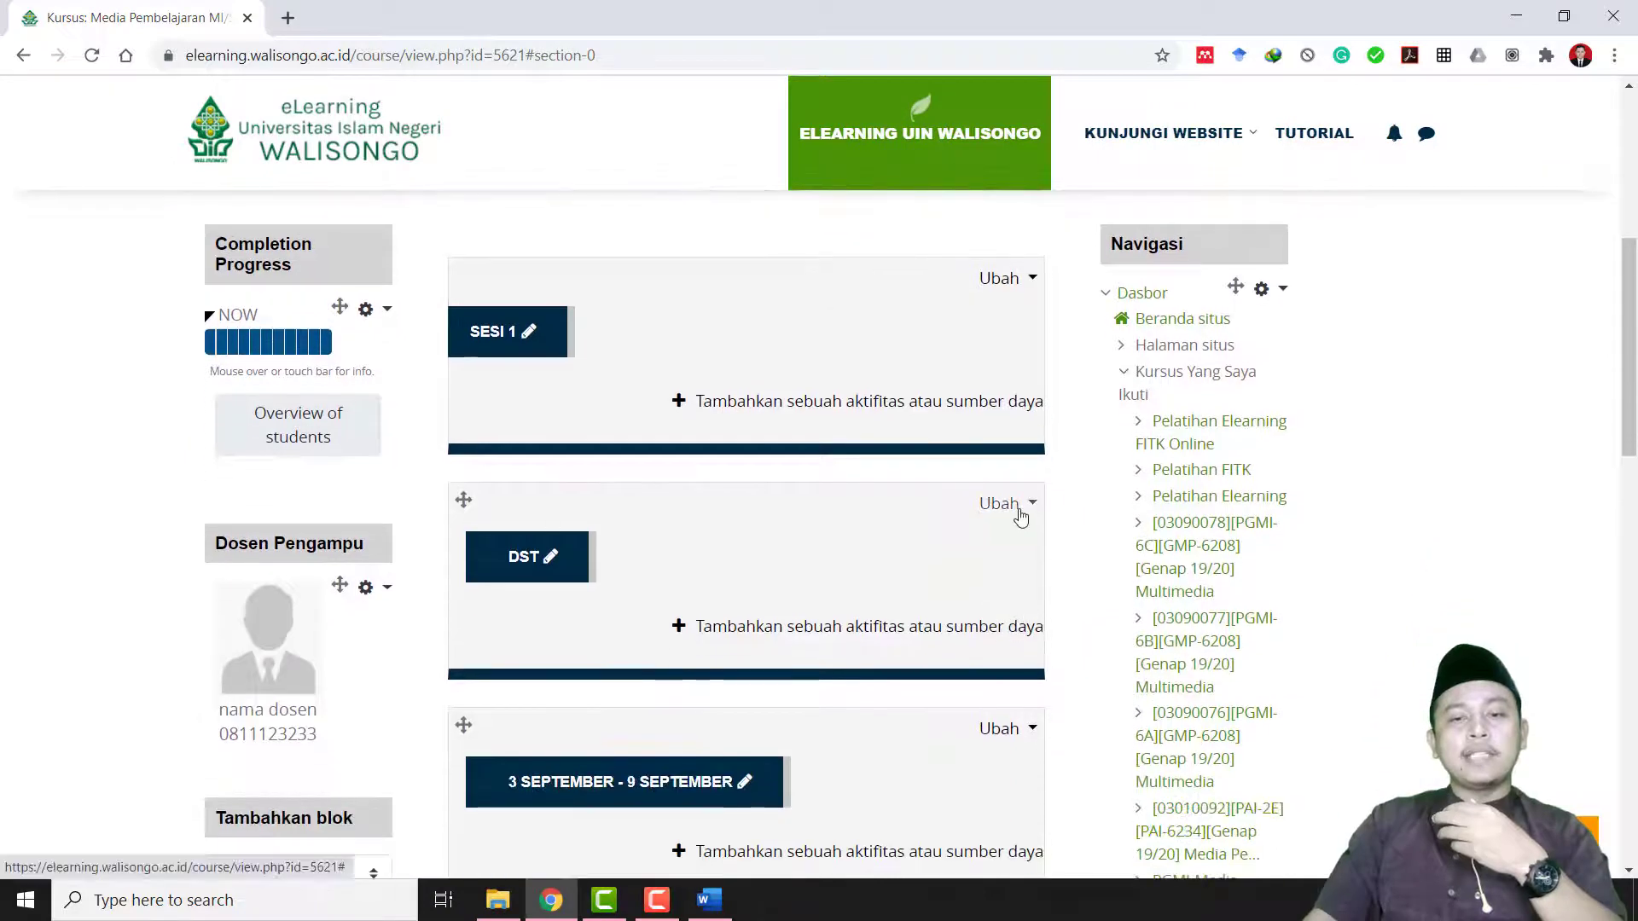
left_click(1022, 504)
left_click(941, 607)
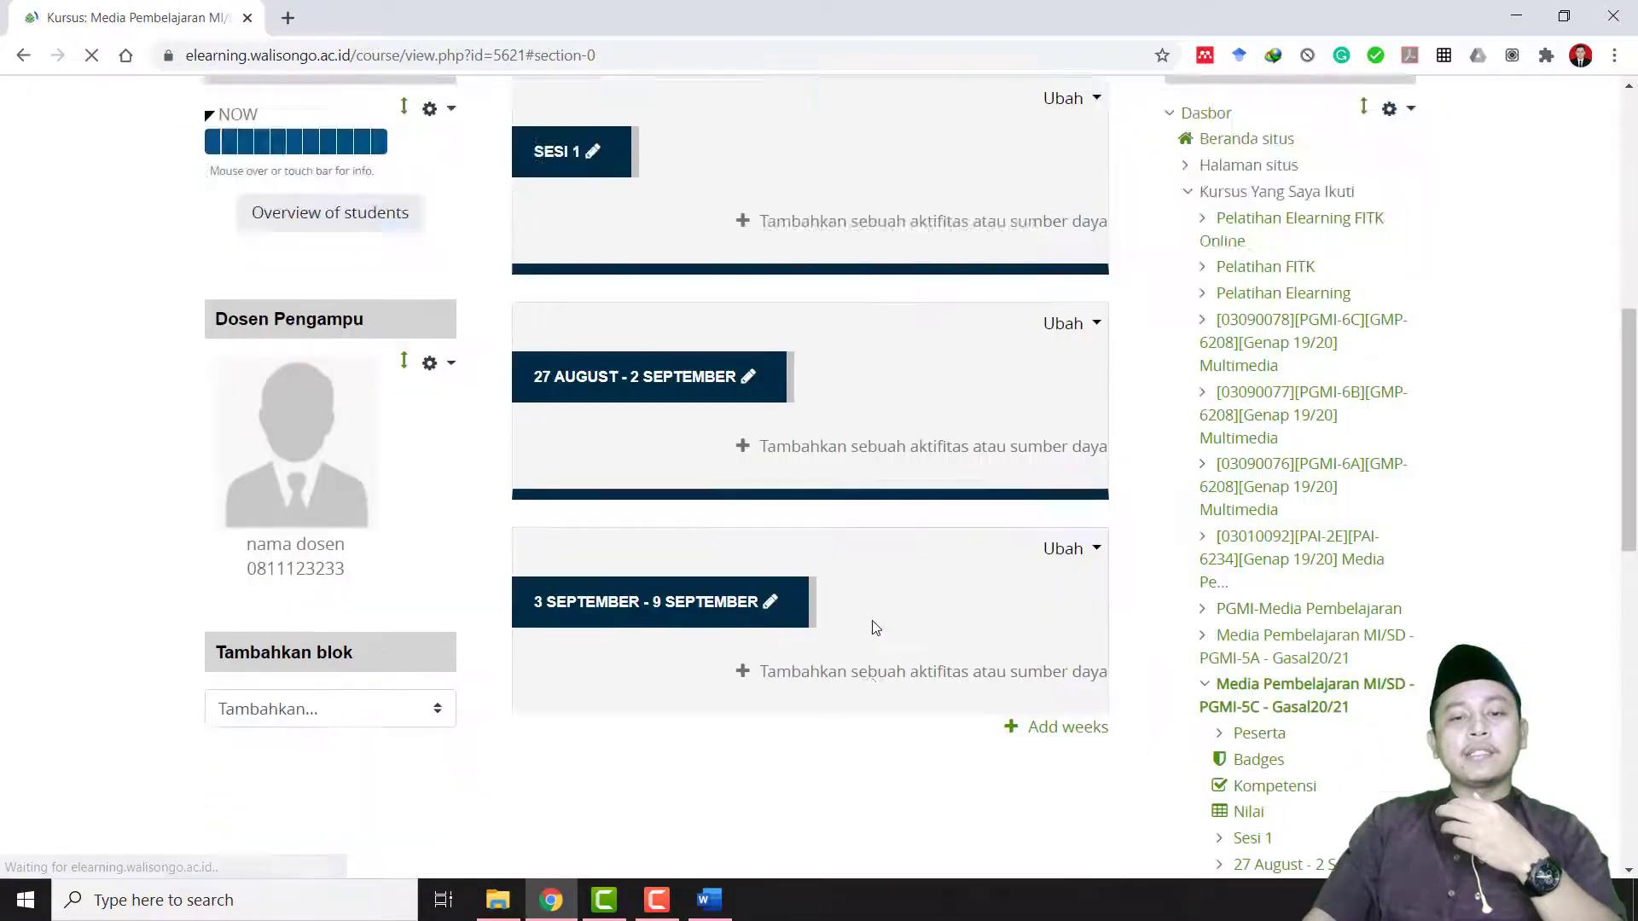
Step: Delete the two remaining empty date weeks below Sesi 1, one after the other, leaving only Sesi 1
scroll(874, 583, "up", 1)
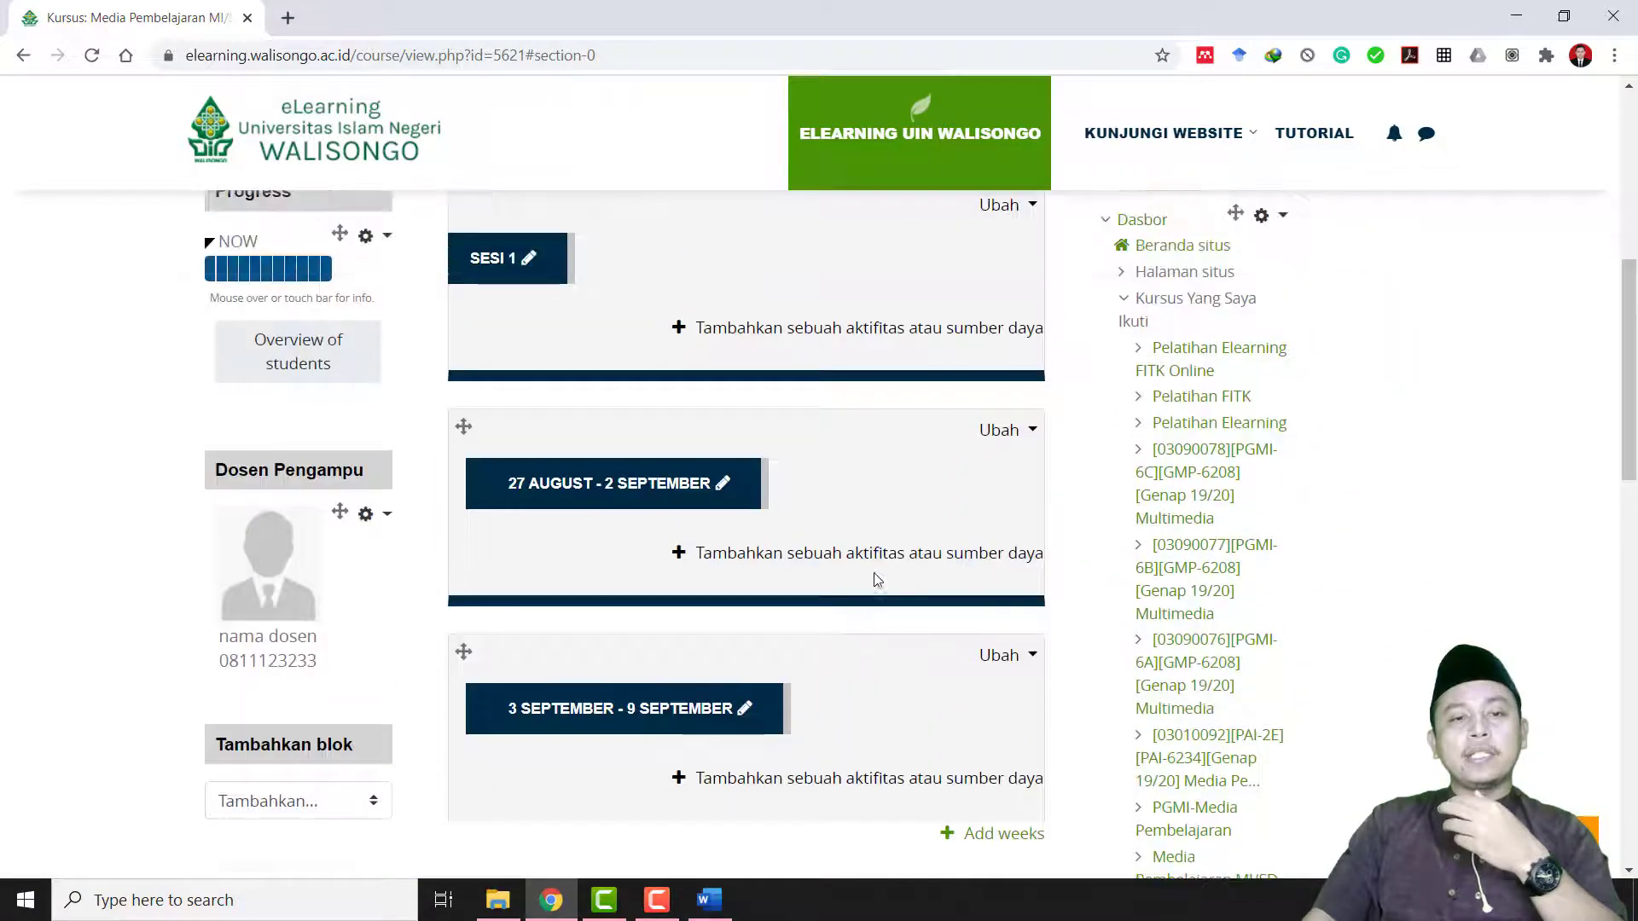
left_click(1016, 430)
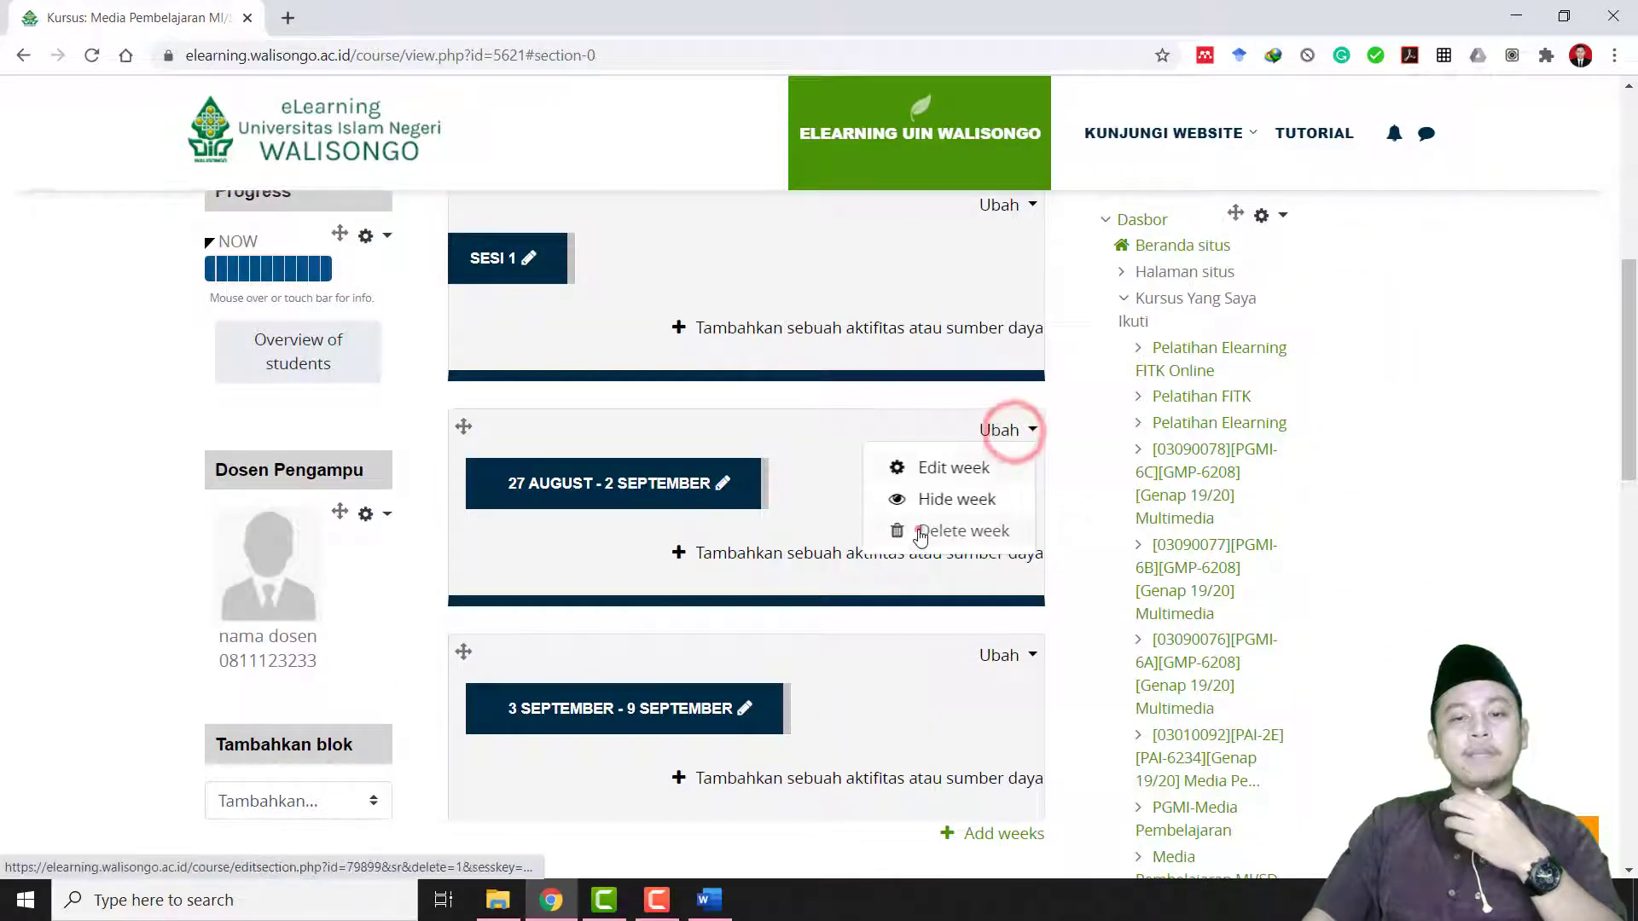
left_click(918, 530)
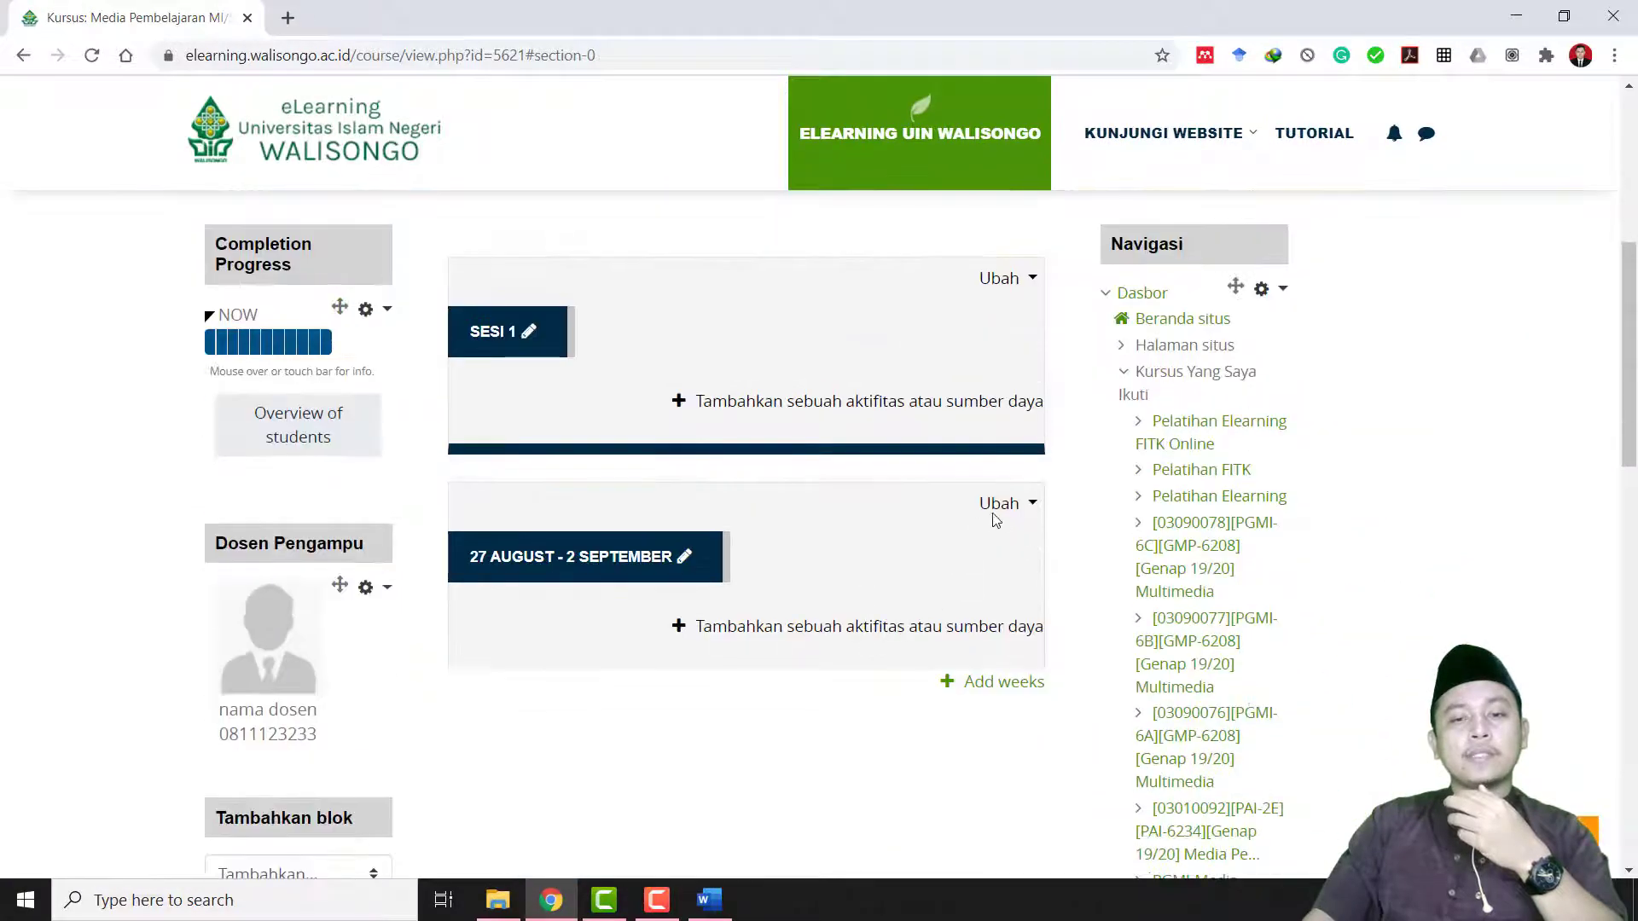
left_click(996, 510)
left_click(926, 597)
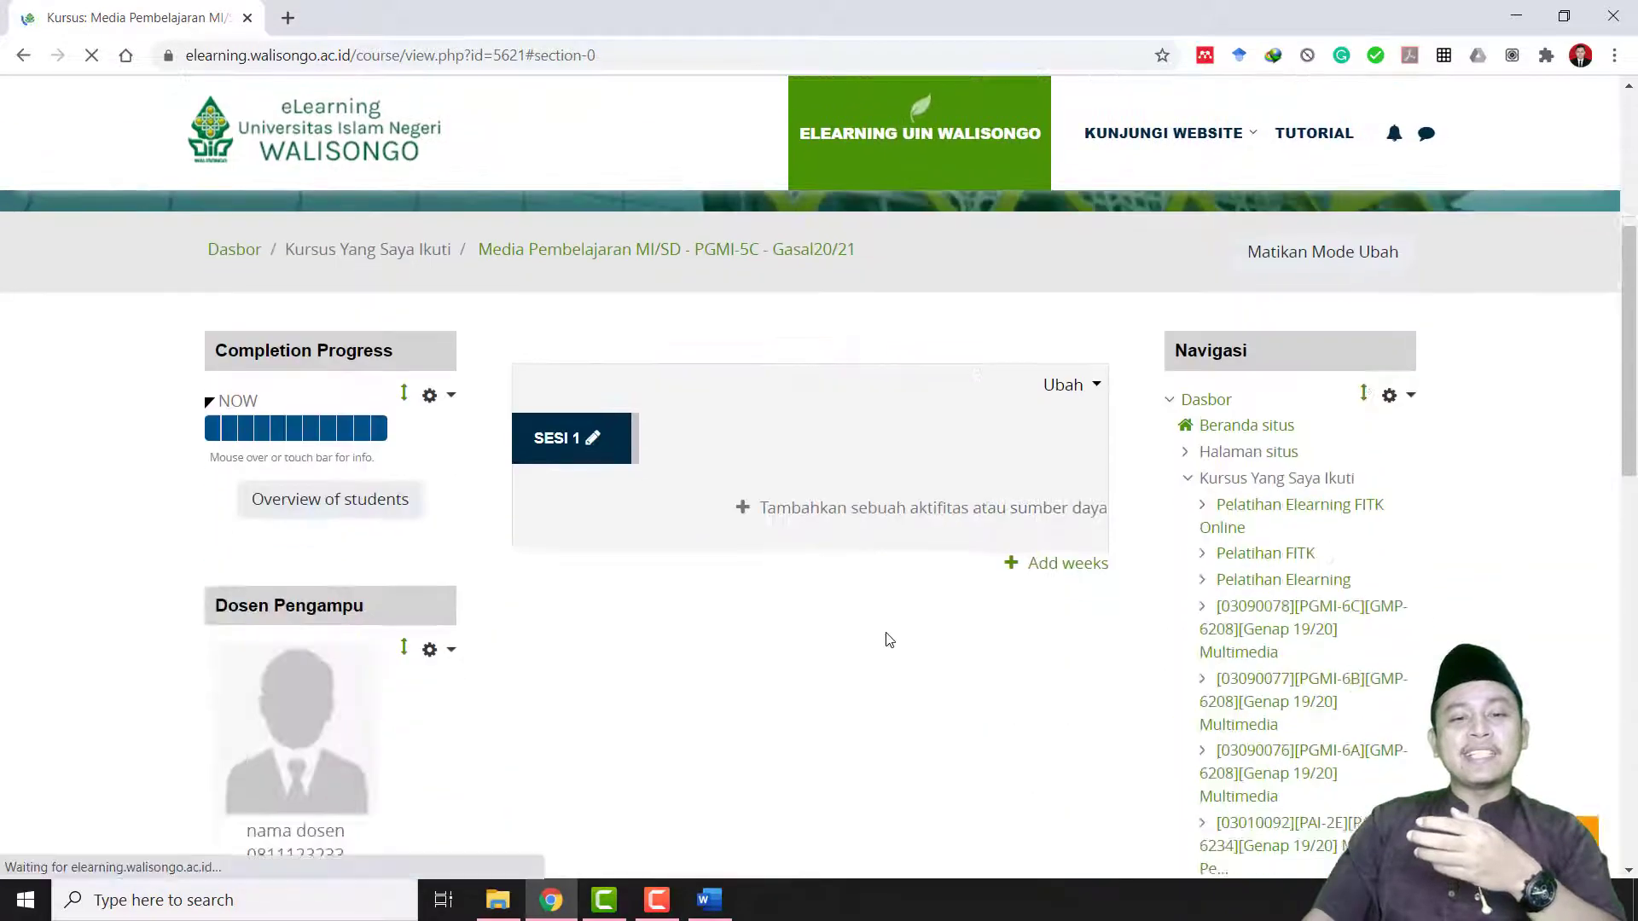
Step: Rename the Sesi 1 section to "Selamat Datang di Mata Kuliah Media Pembelajaran 5B" and save the changes
scroll(802, 563, "up", 3)
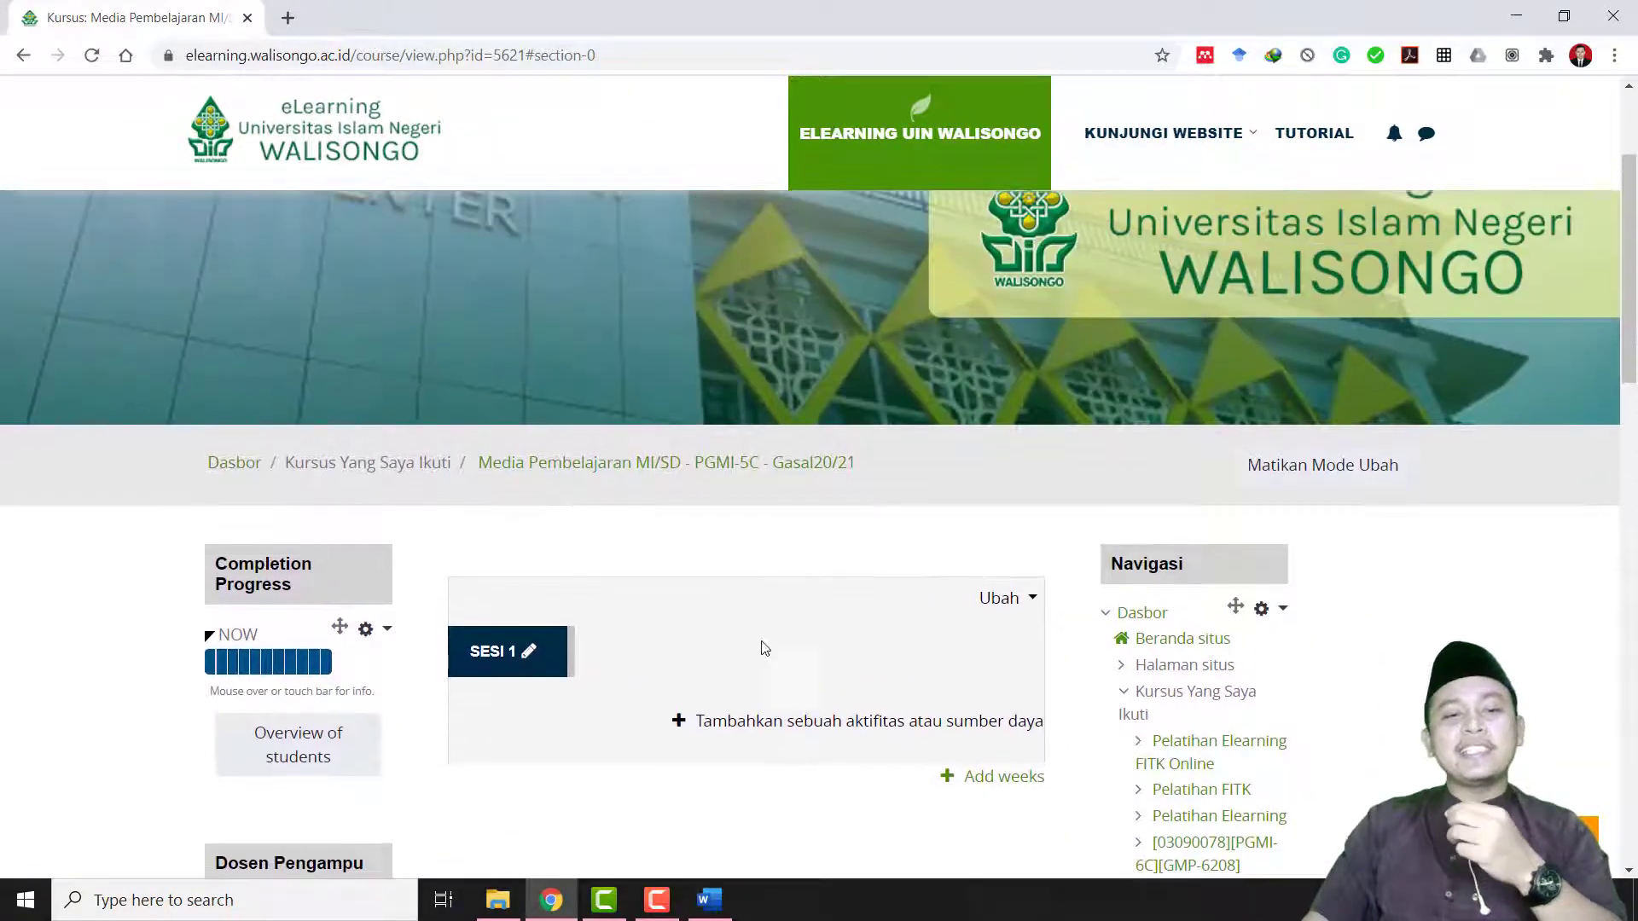
scroll(762, 591, "down", 1)
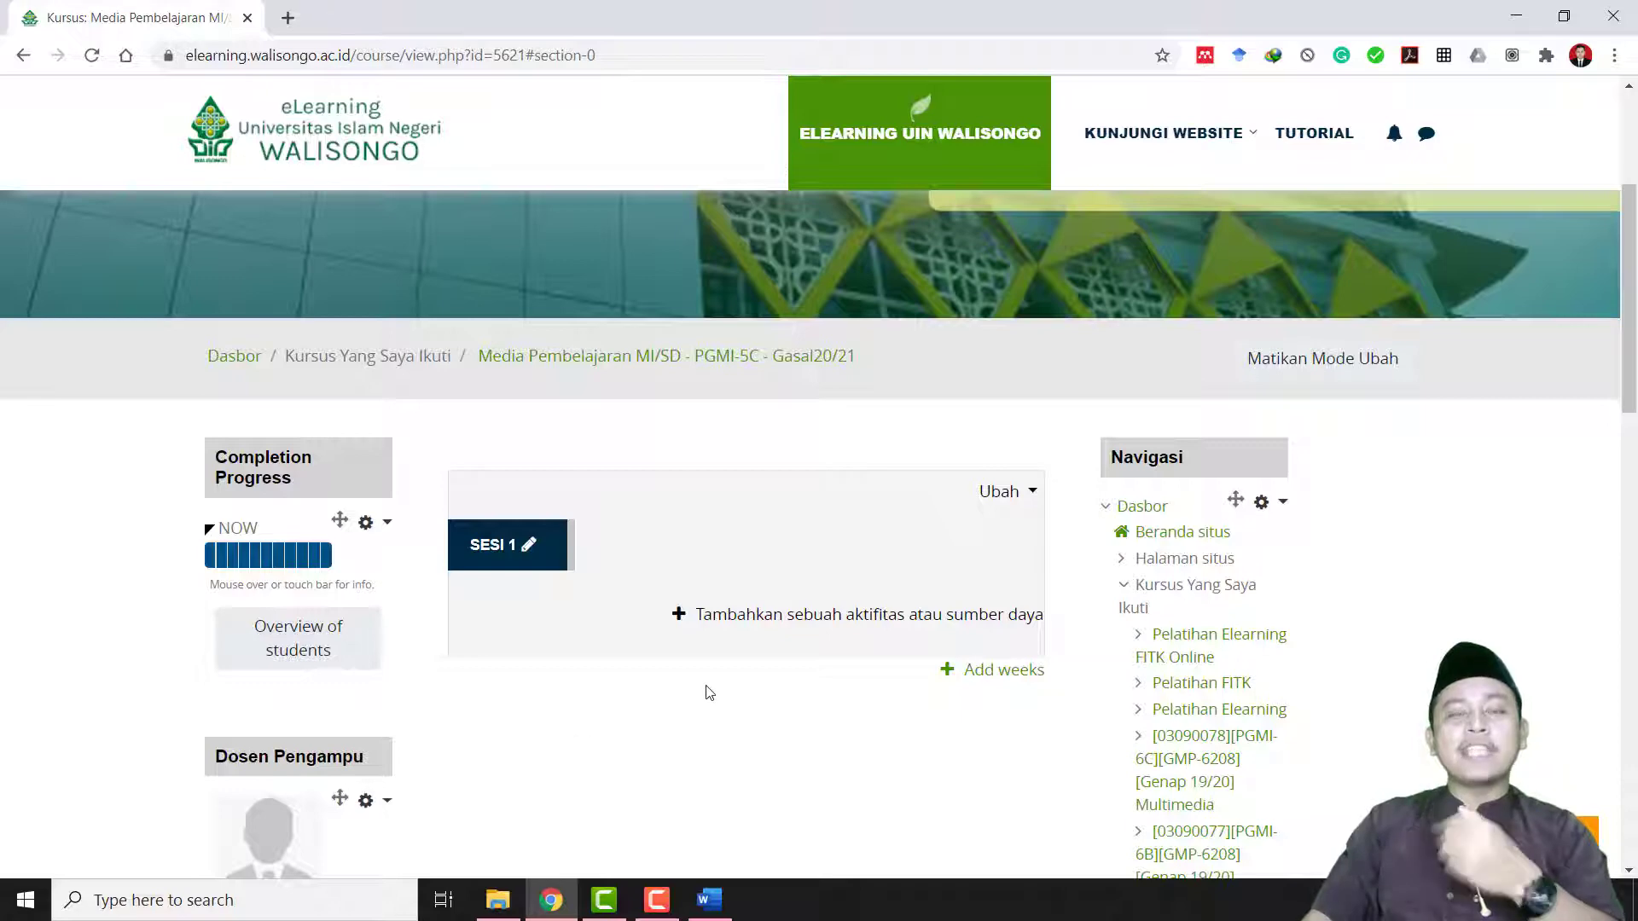
left_click(996, 492)
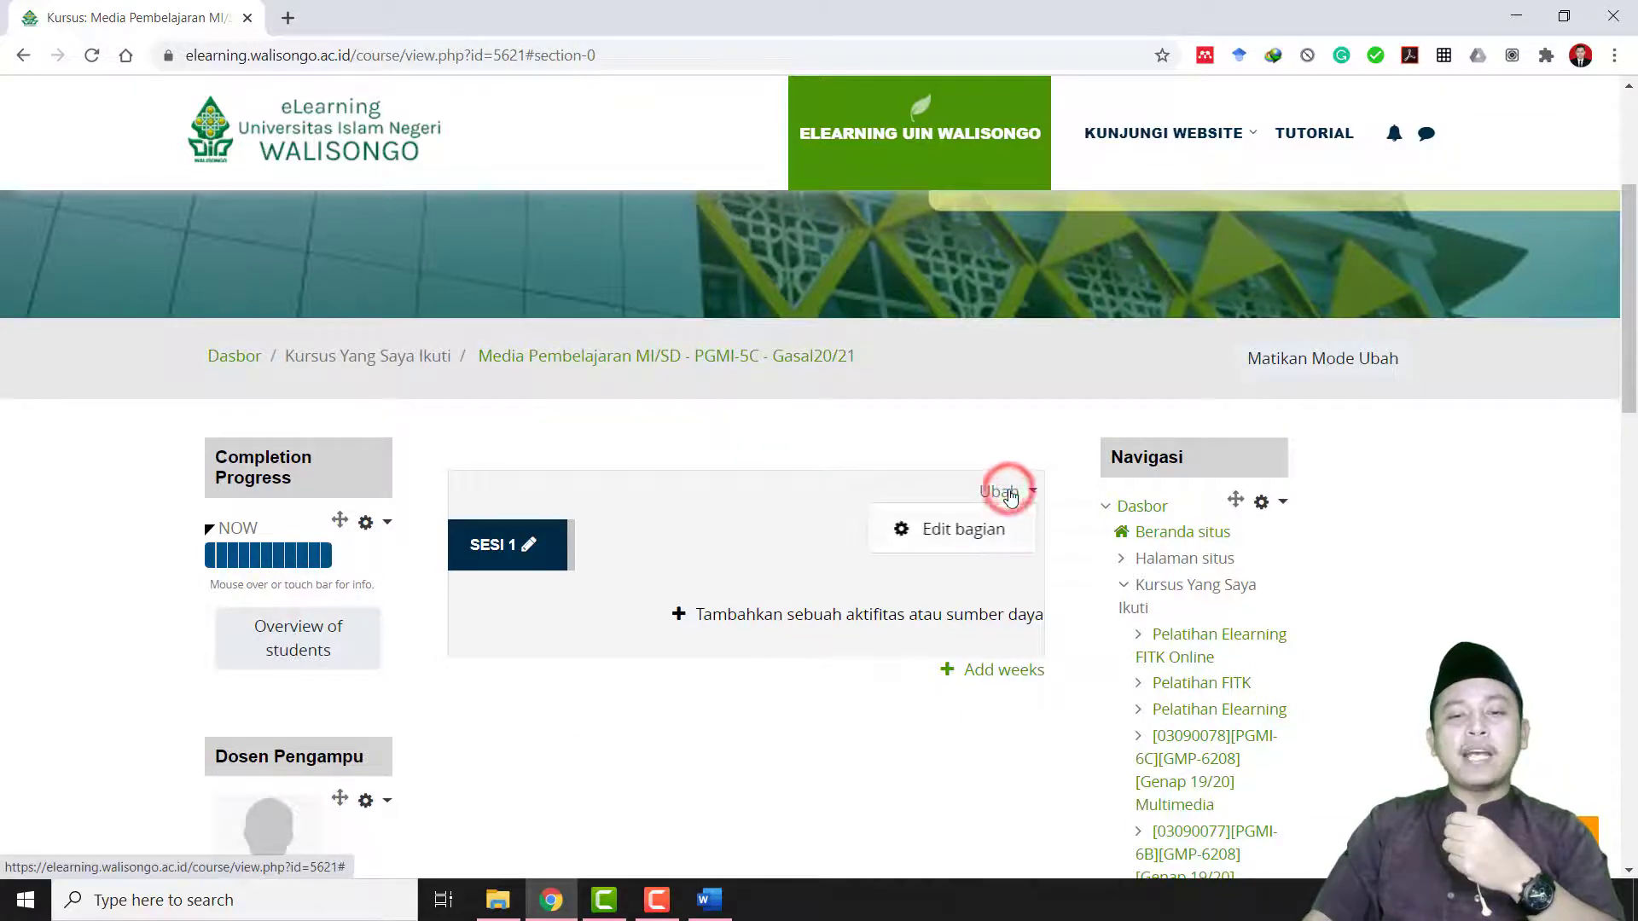
left_click(948, 536)
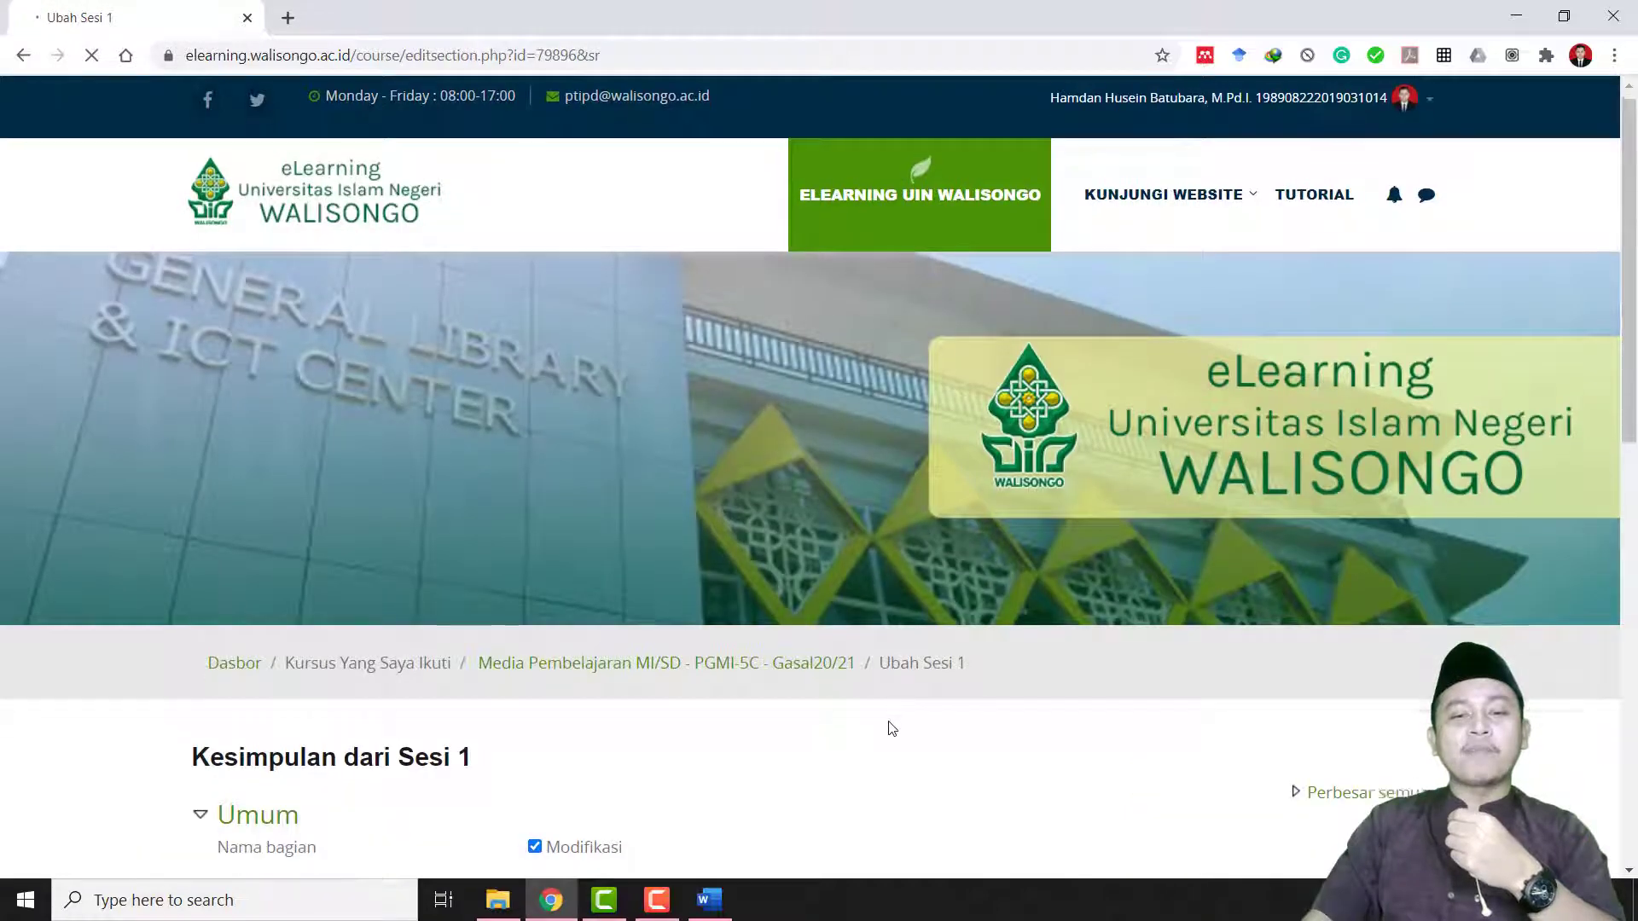
scroll(892, 729, "down", 5)
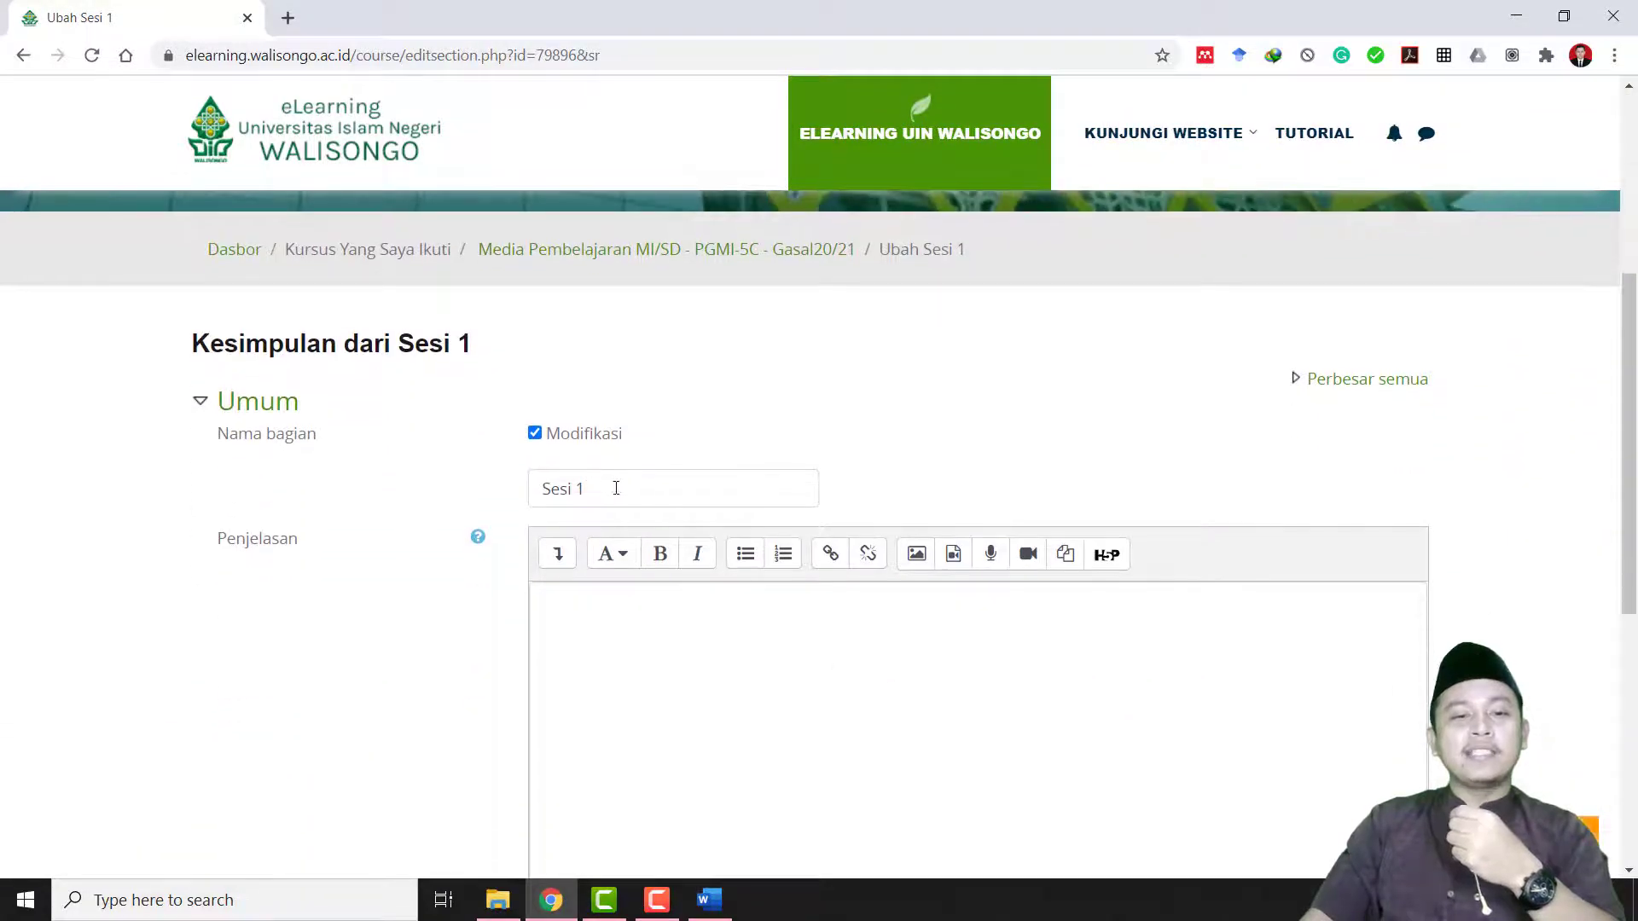
left_click_drag(616, 488, 535, 488)
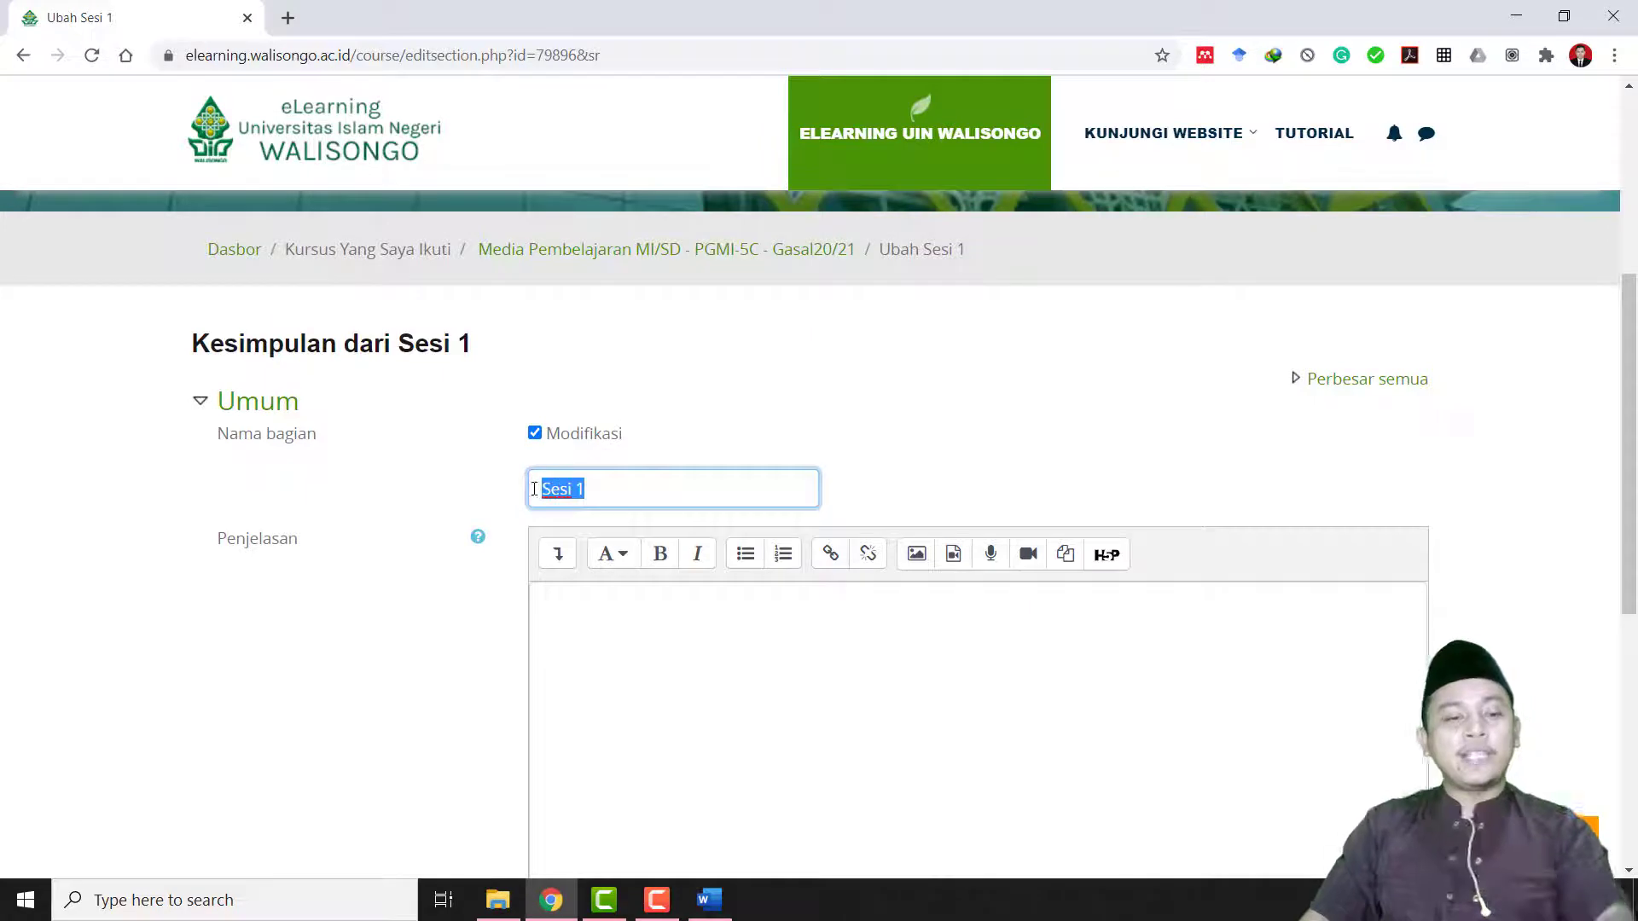
type("Selamat Data")
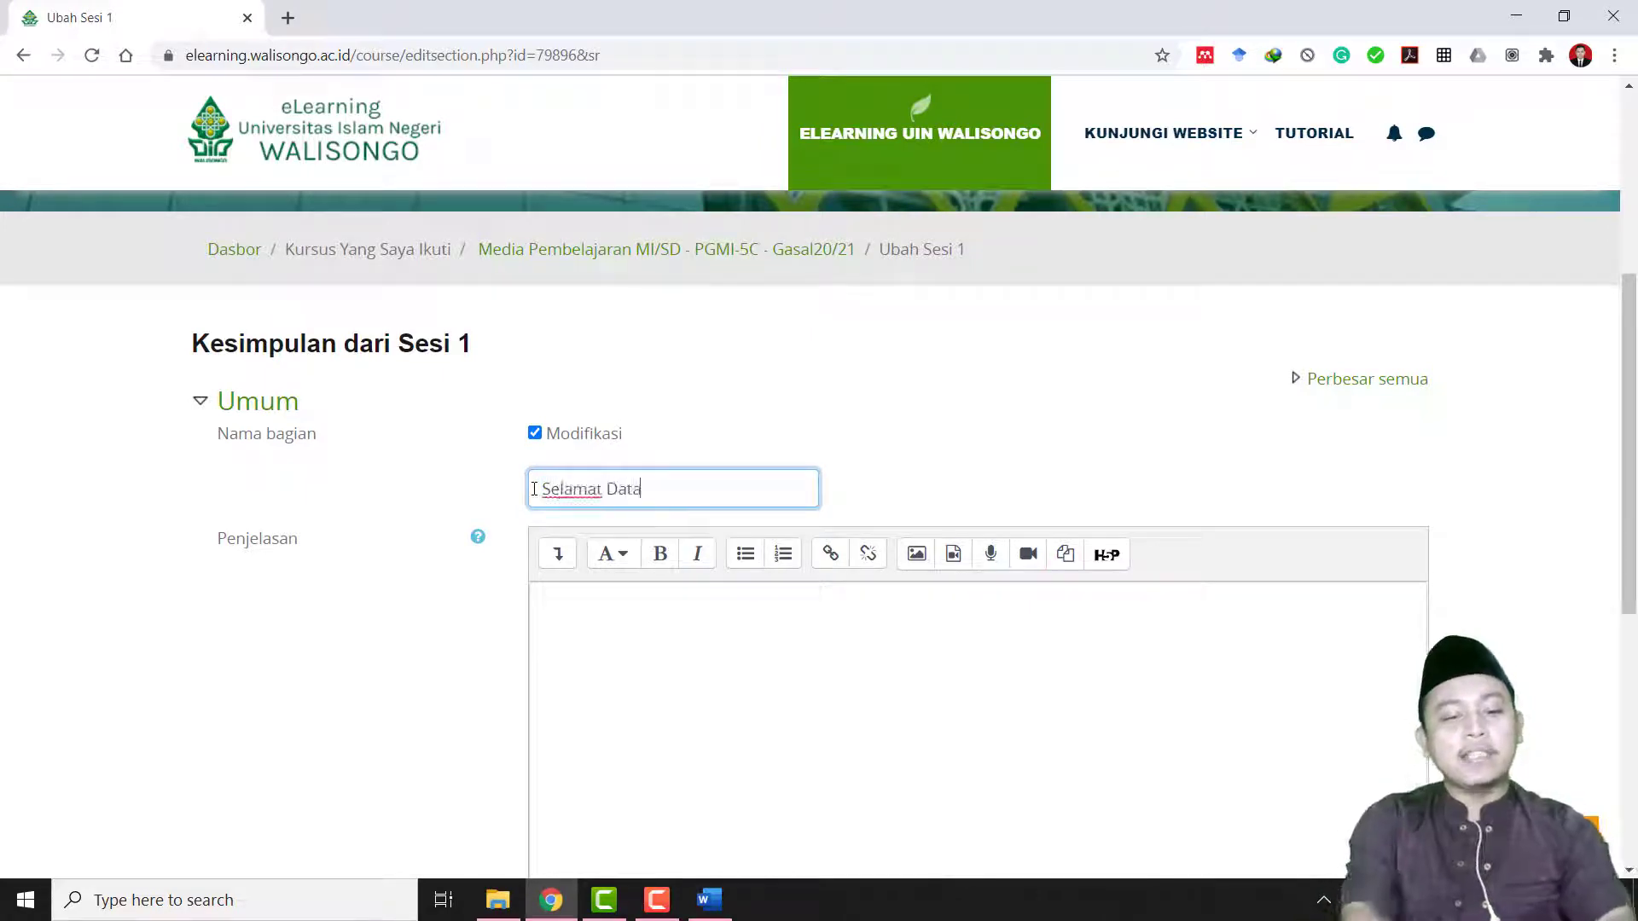
type("ng di Mata")
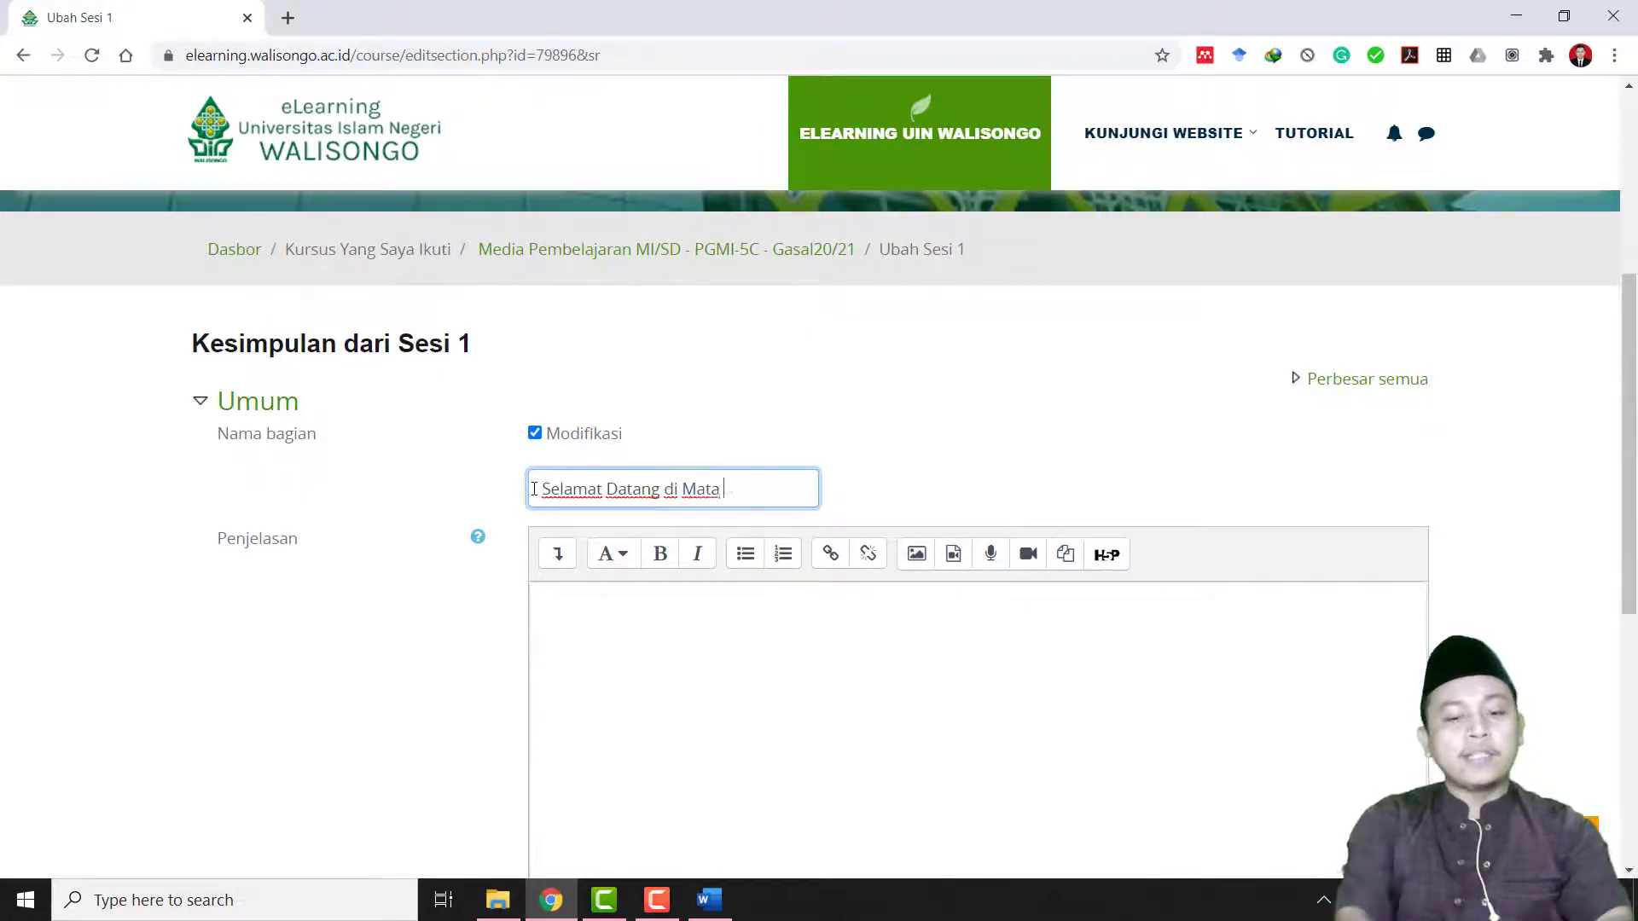
type(" Kuliah Media P")
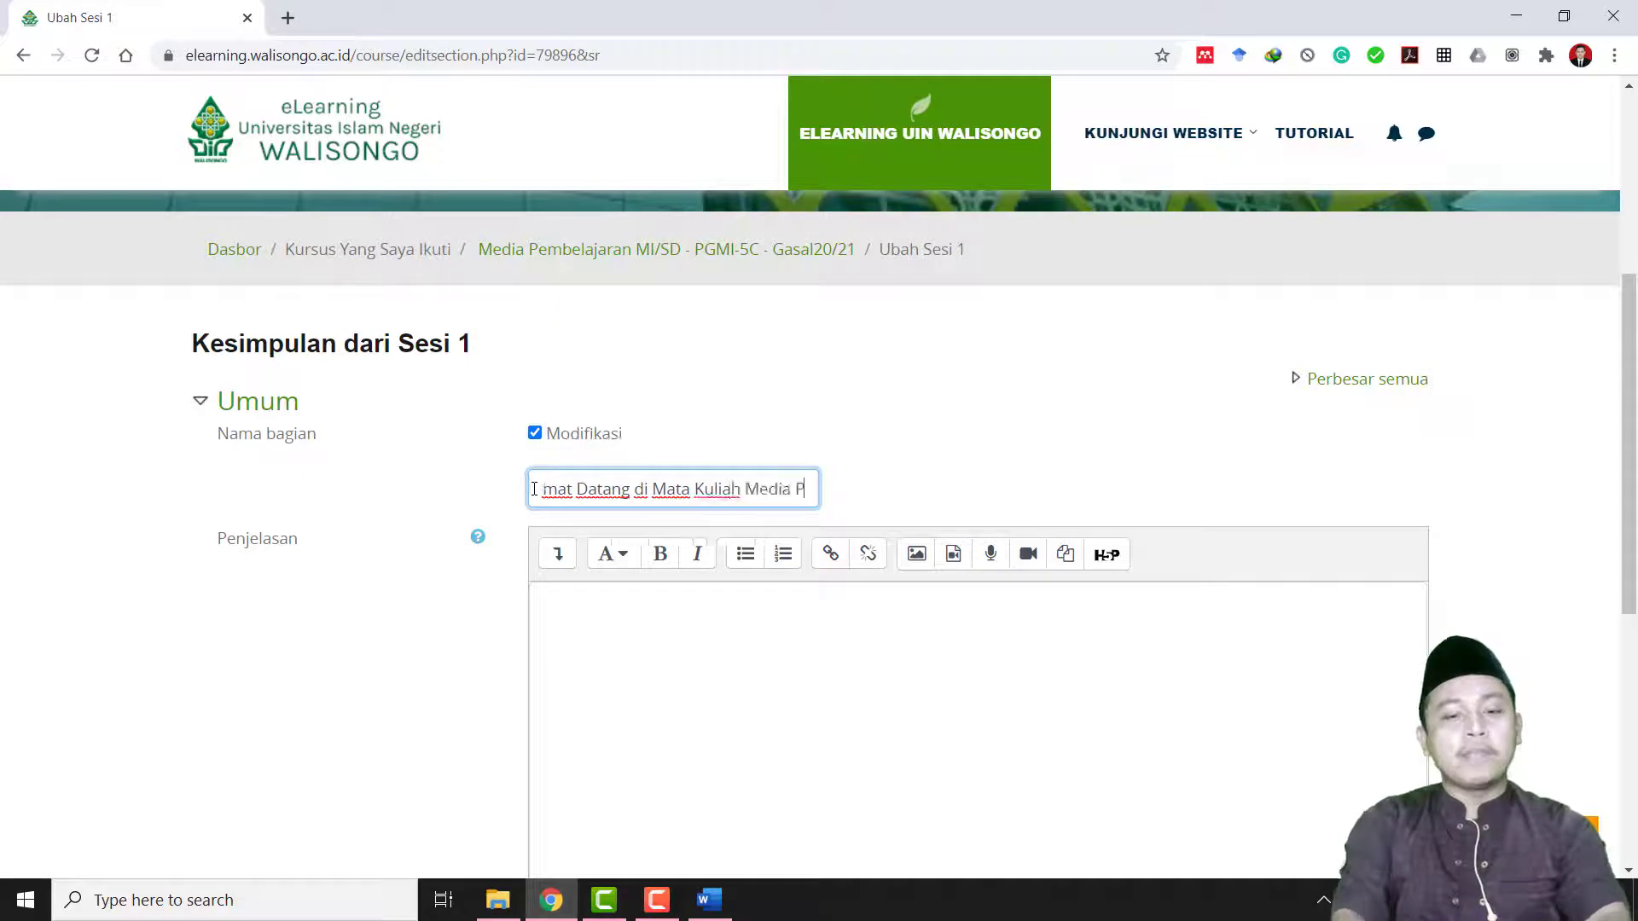
type("embelajaran")
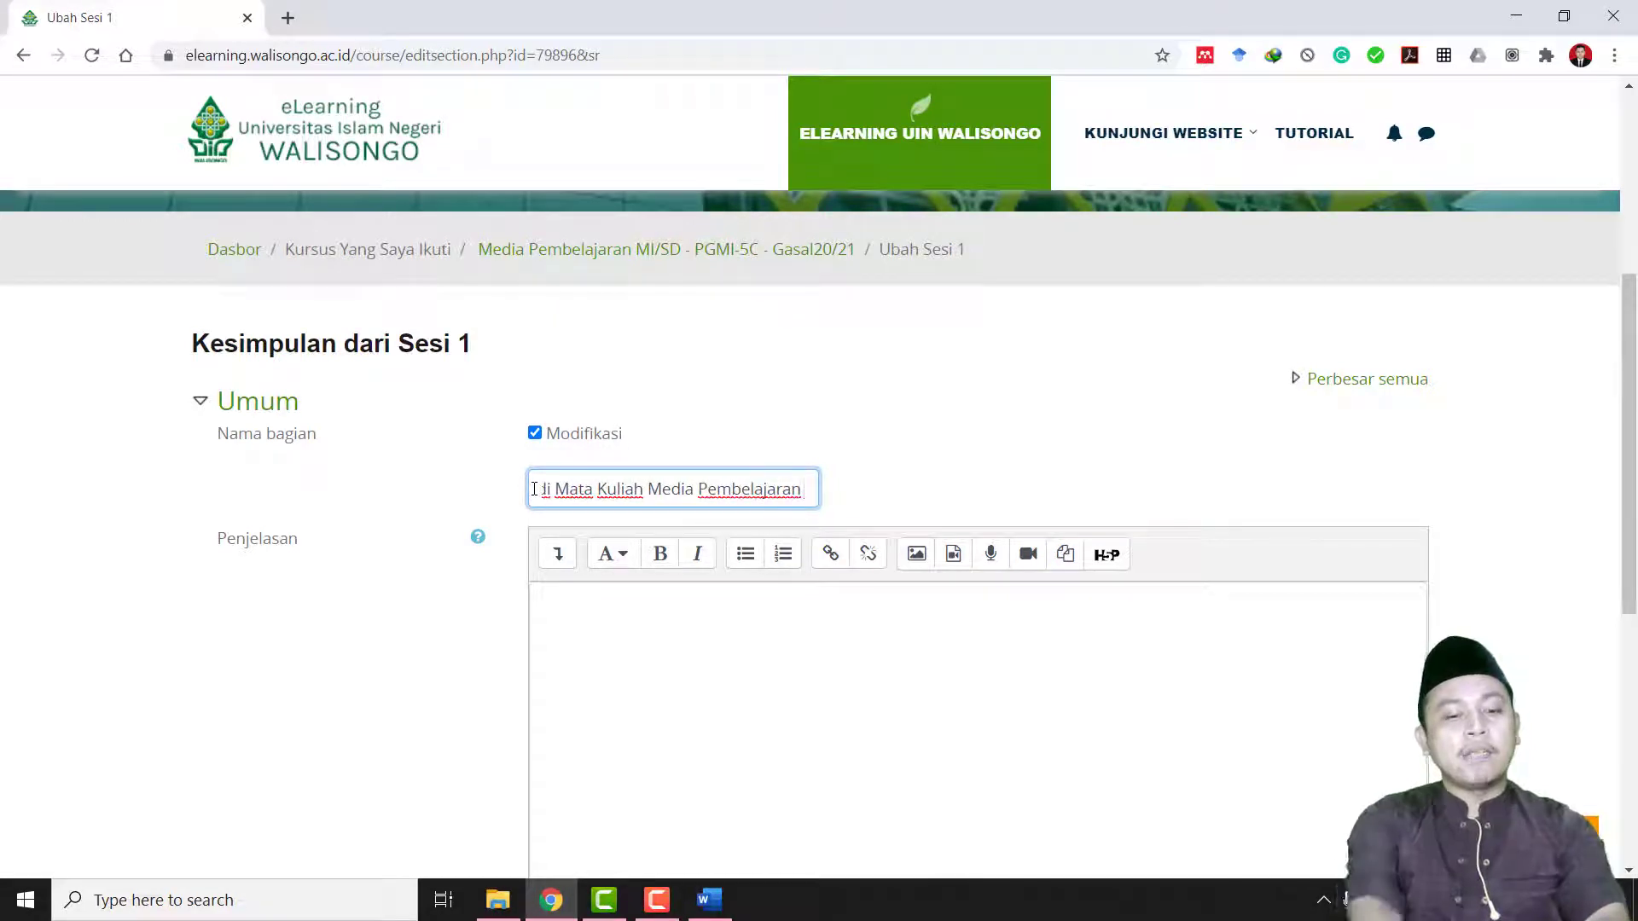
type(" 5B")
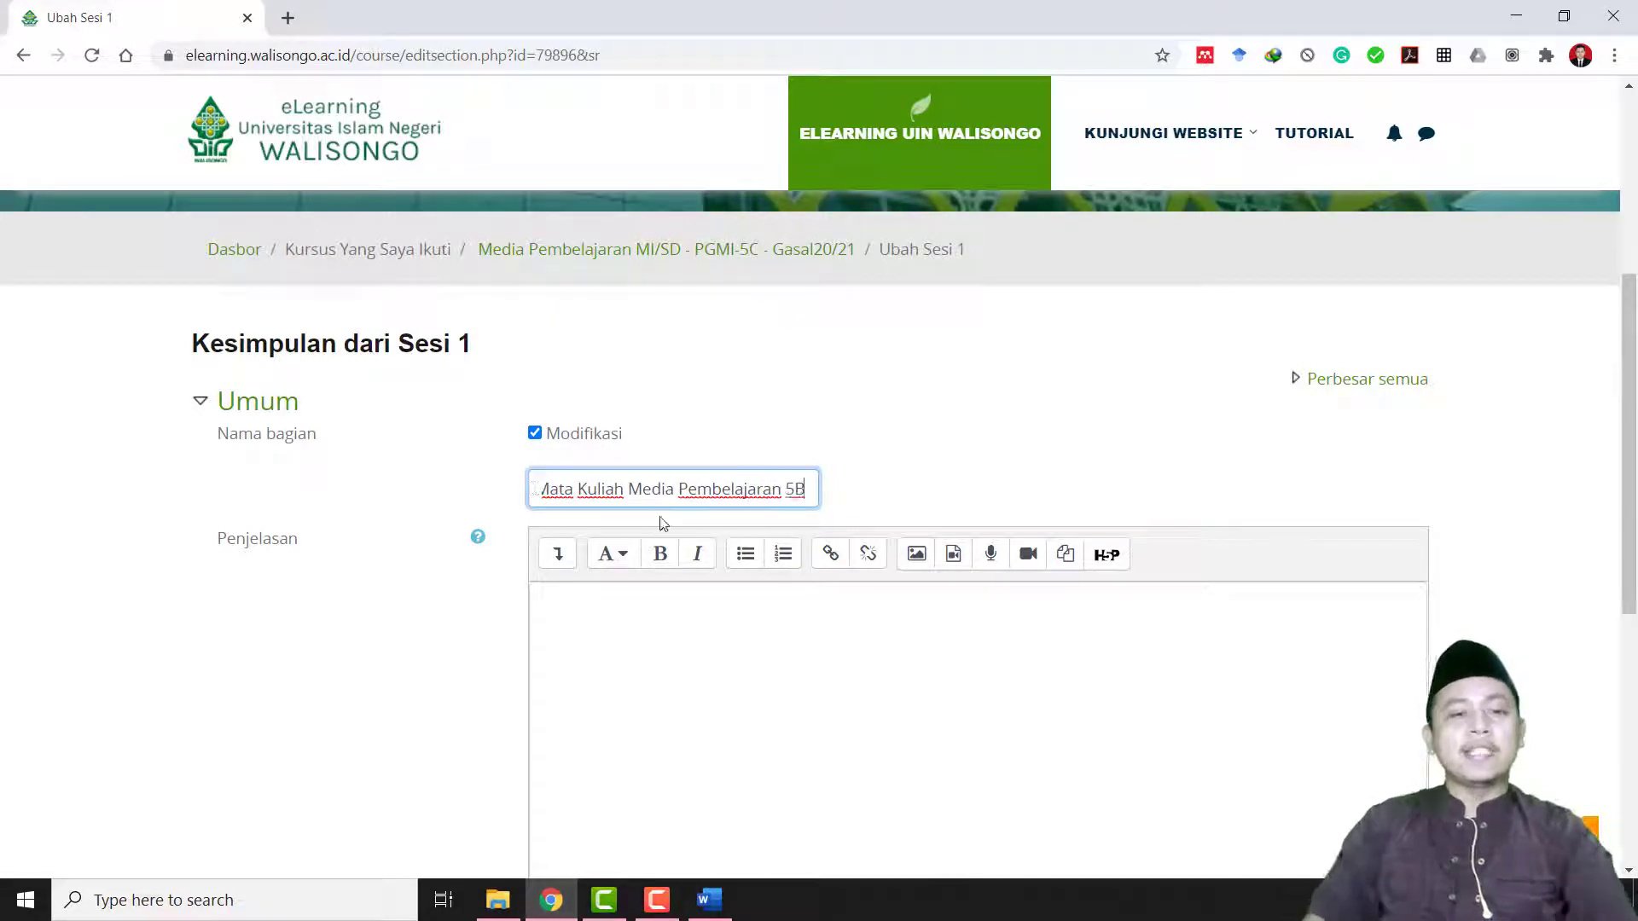
scroll(791, 682, "down", 1)
scroll(763, 699, "down", 2)
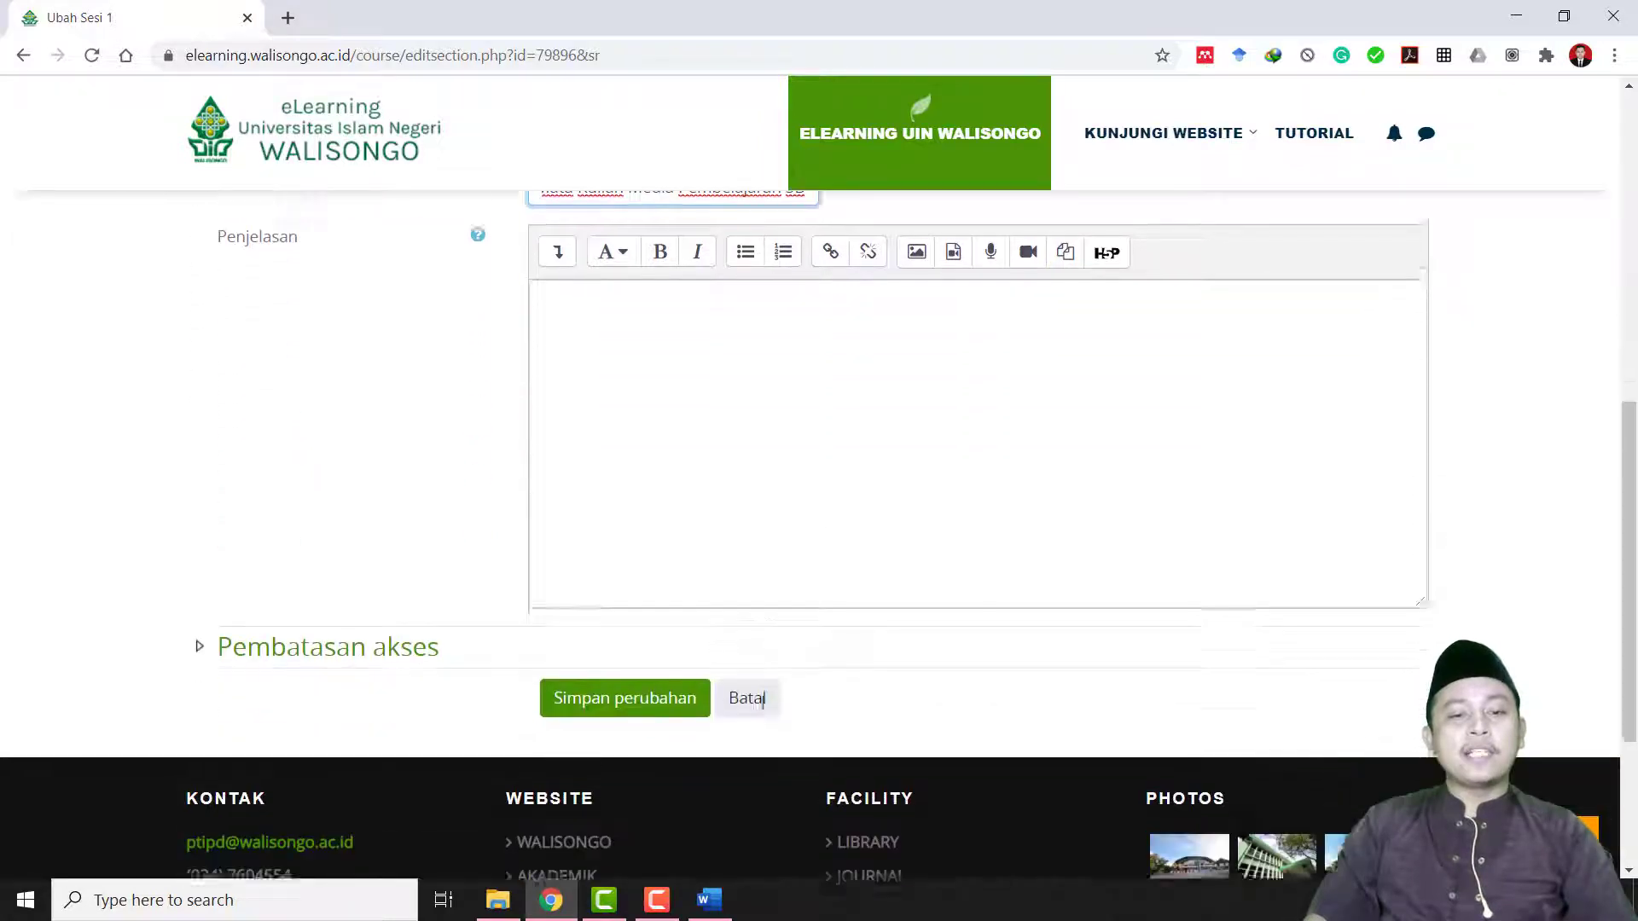
left_click(630, 696)
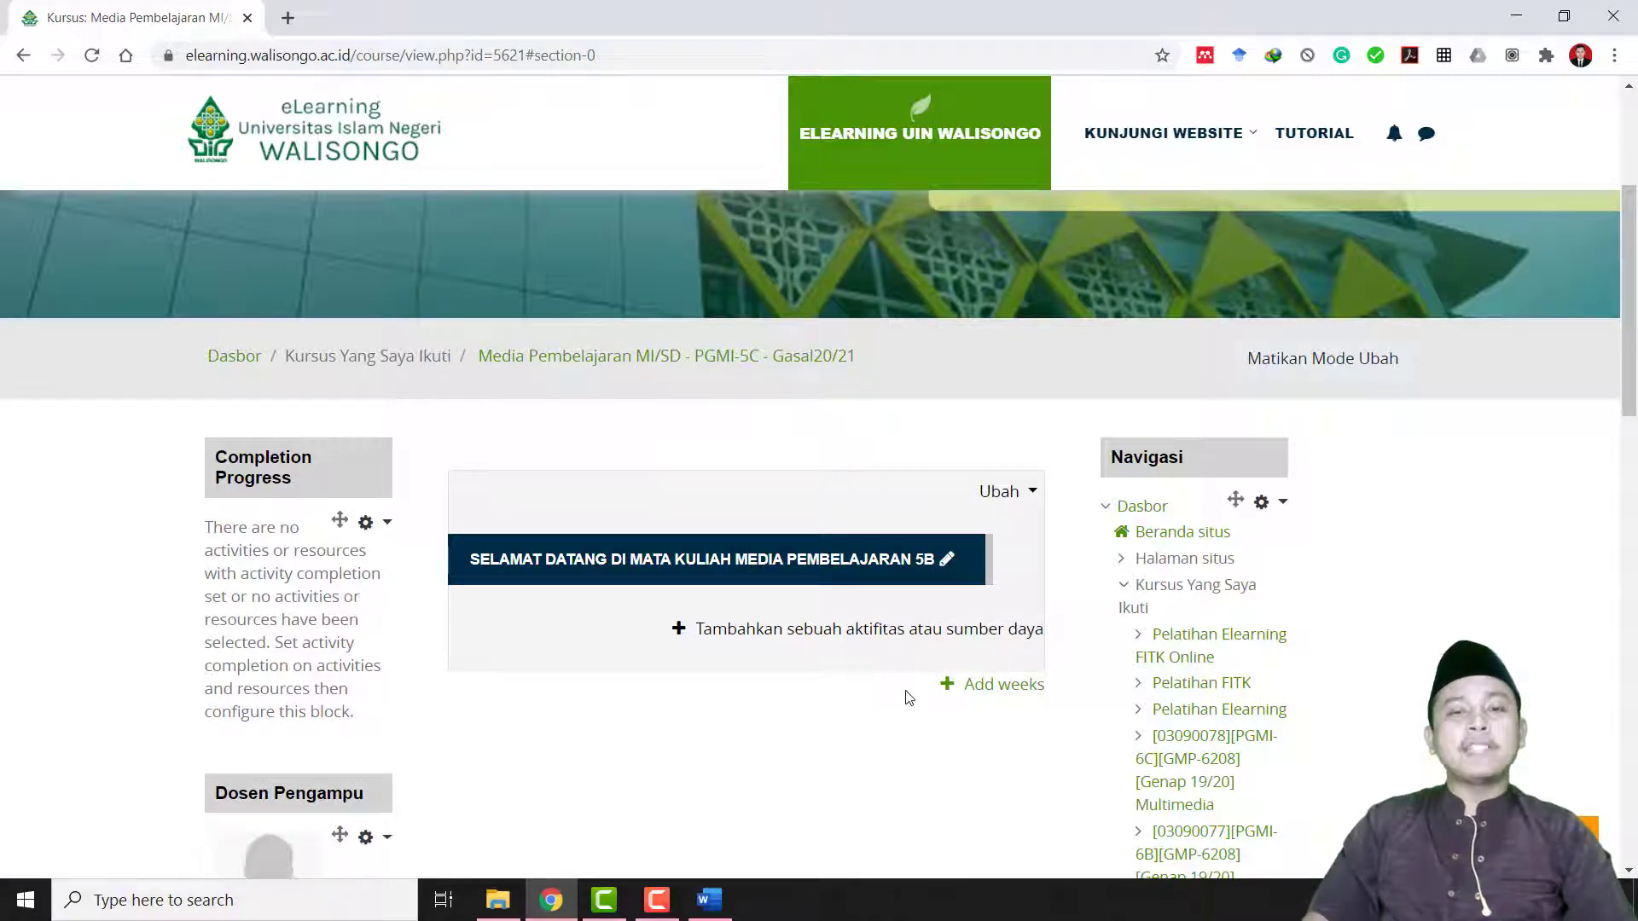
Step: Add 16 weeks to the course below the welcome section
left_click(988, 691)
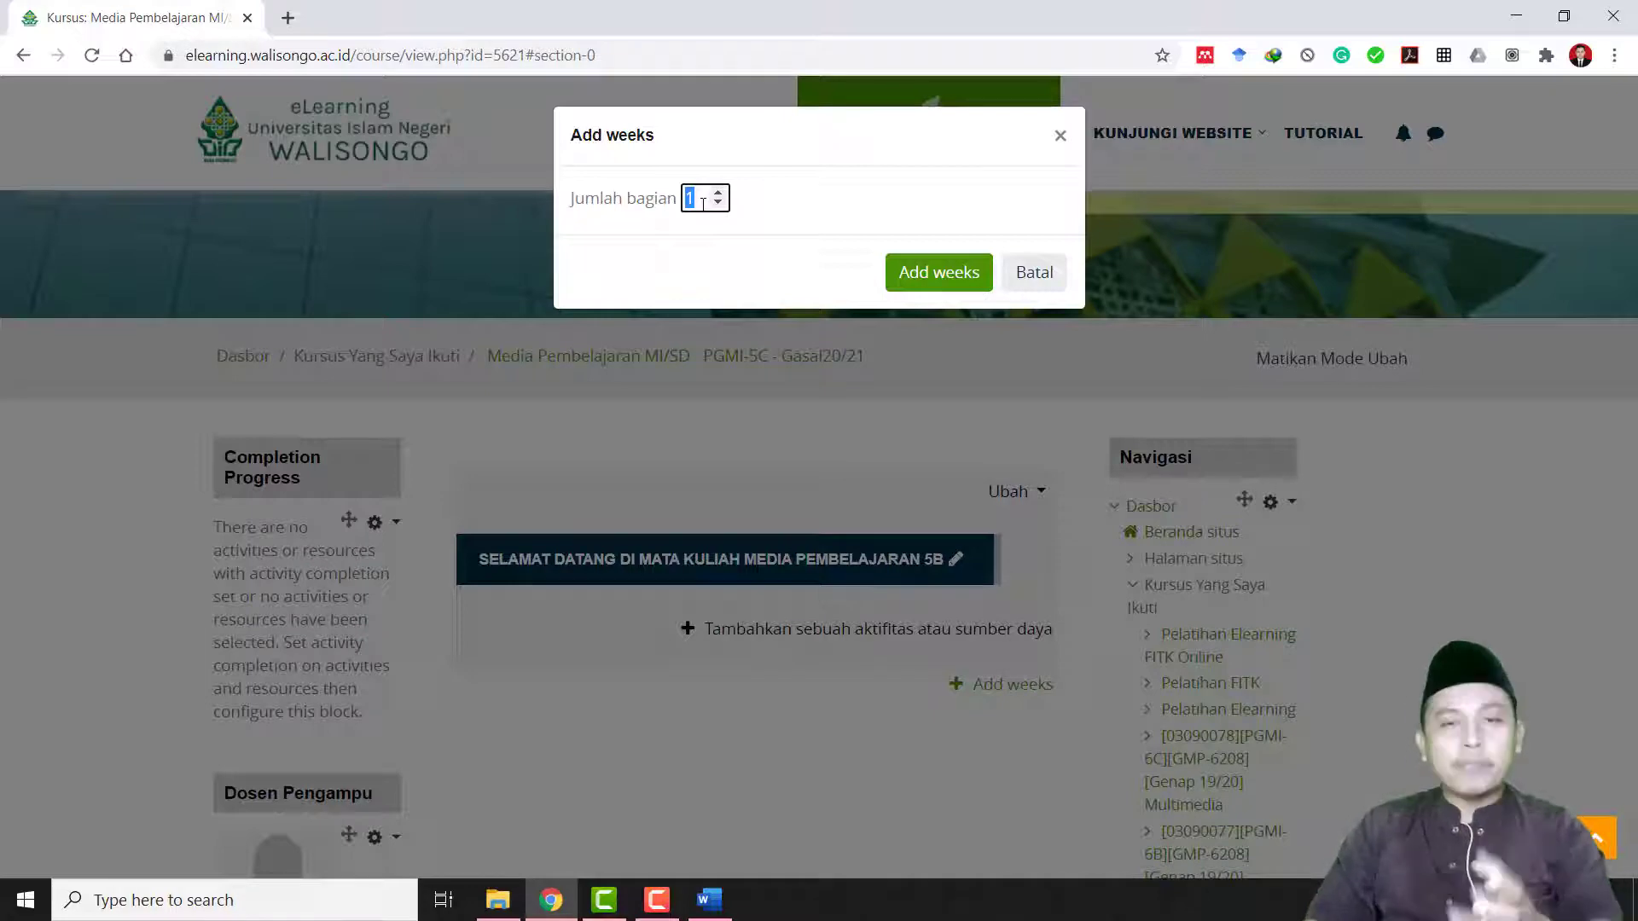
type("16")
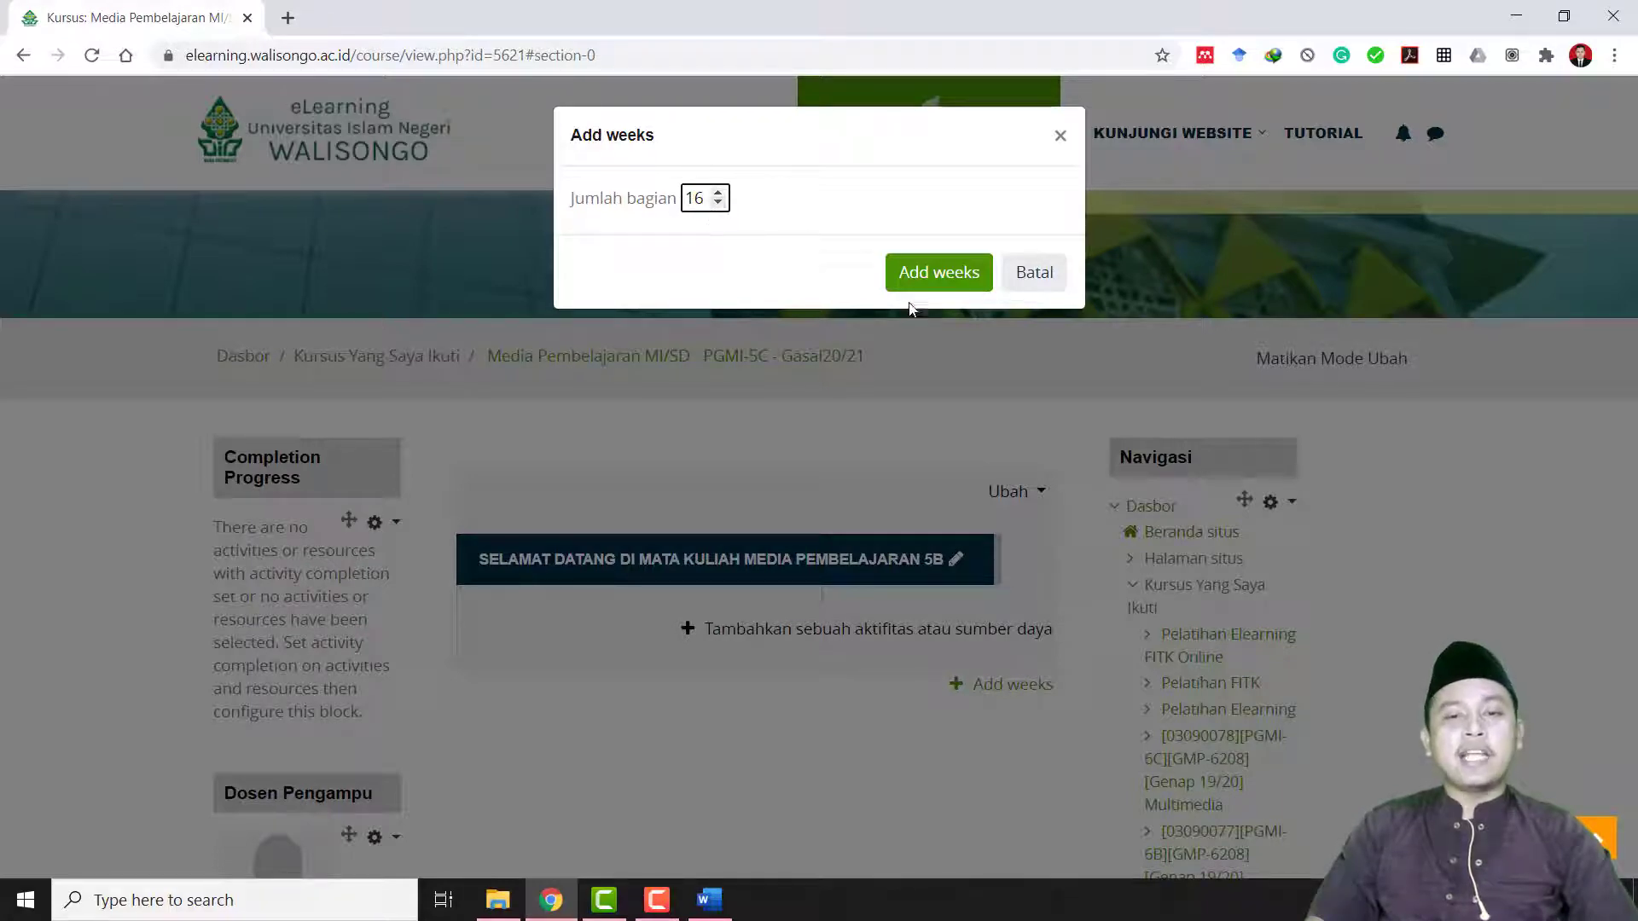
left_click(939, 275)
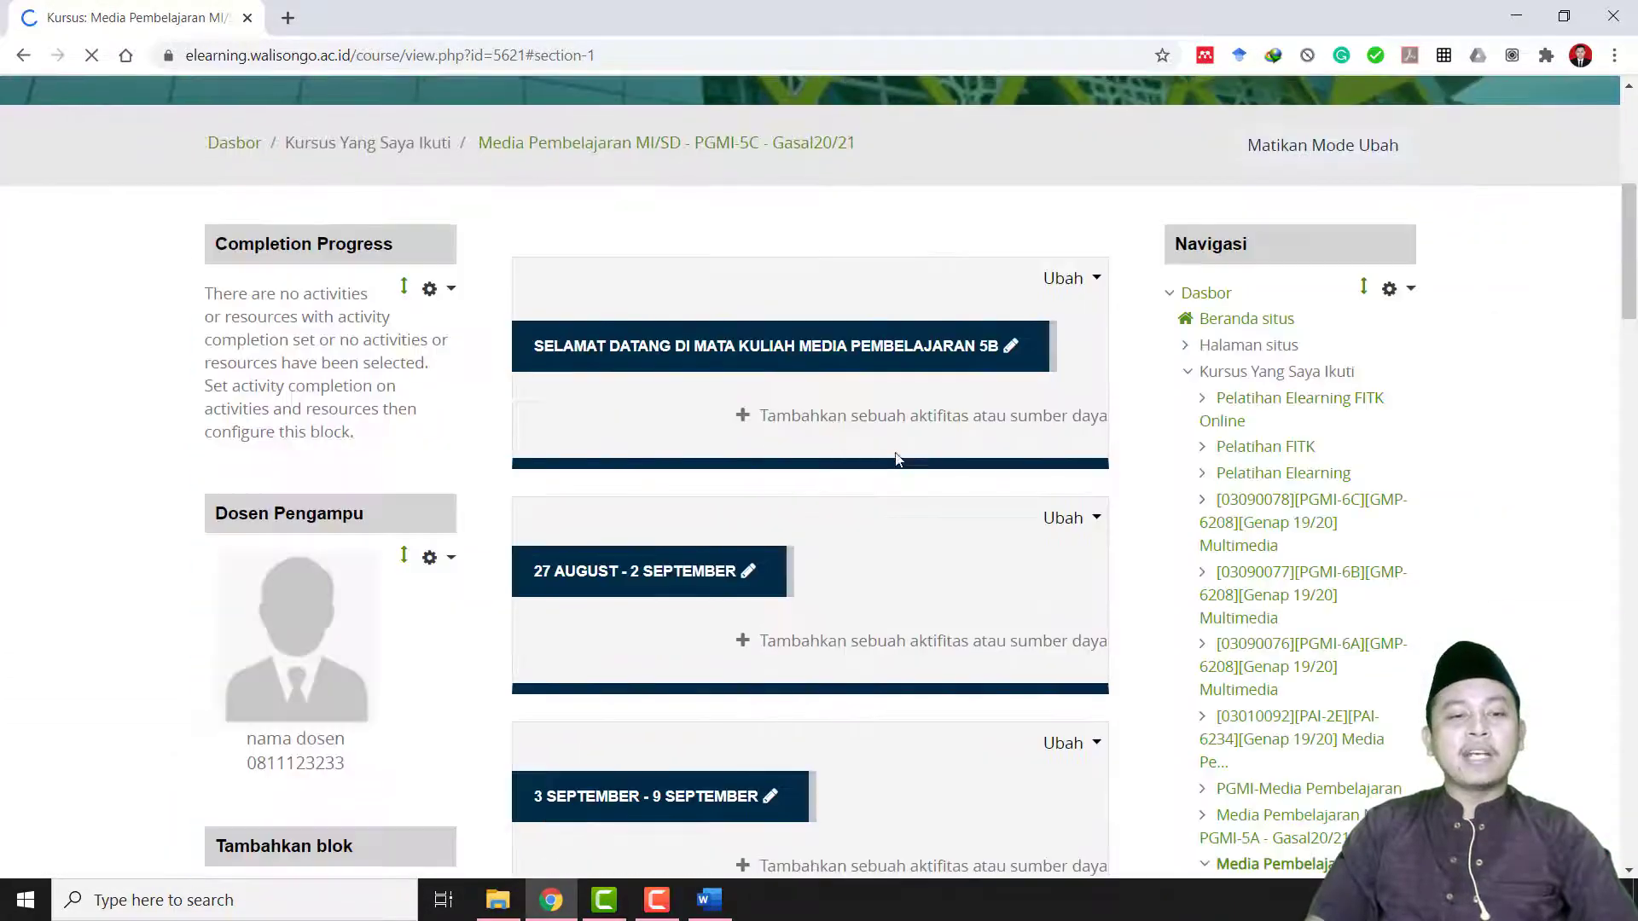
scroll(883, 486, "down", 5)
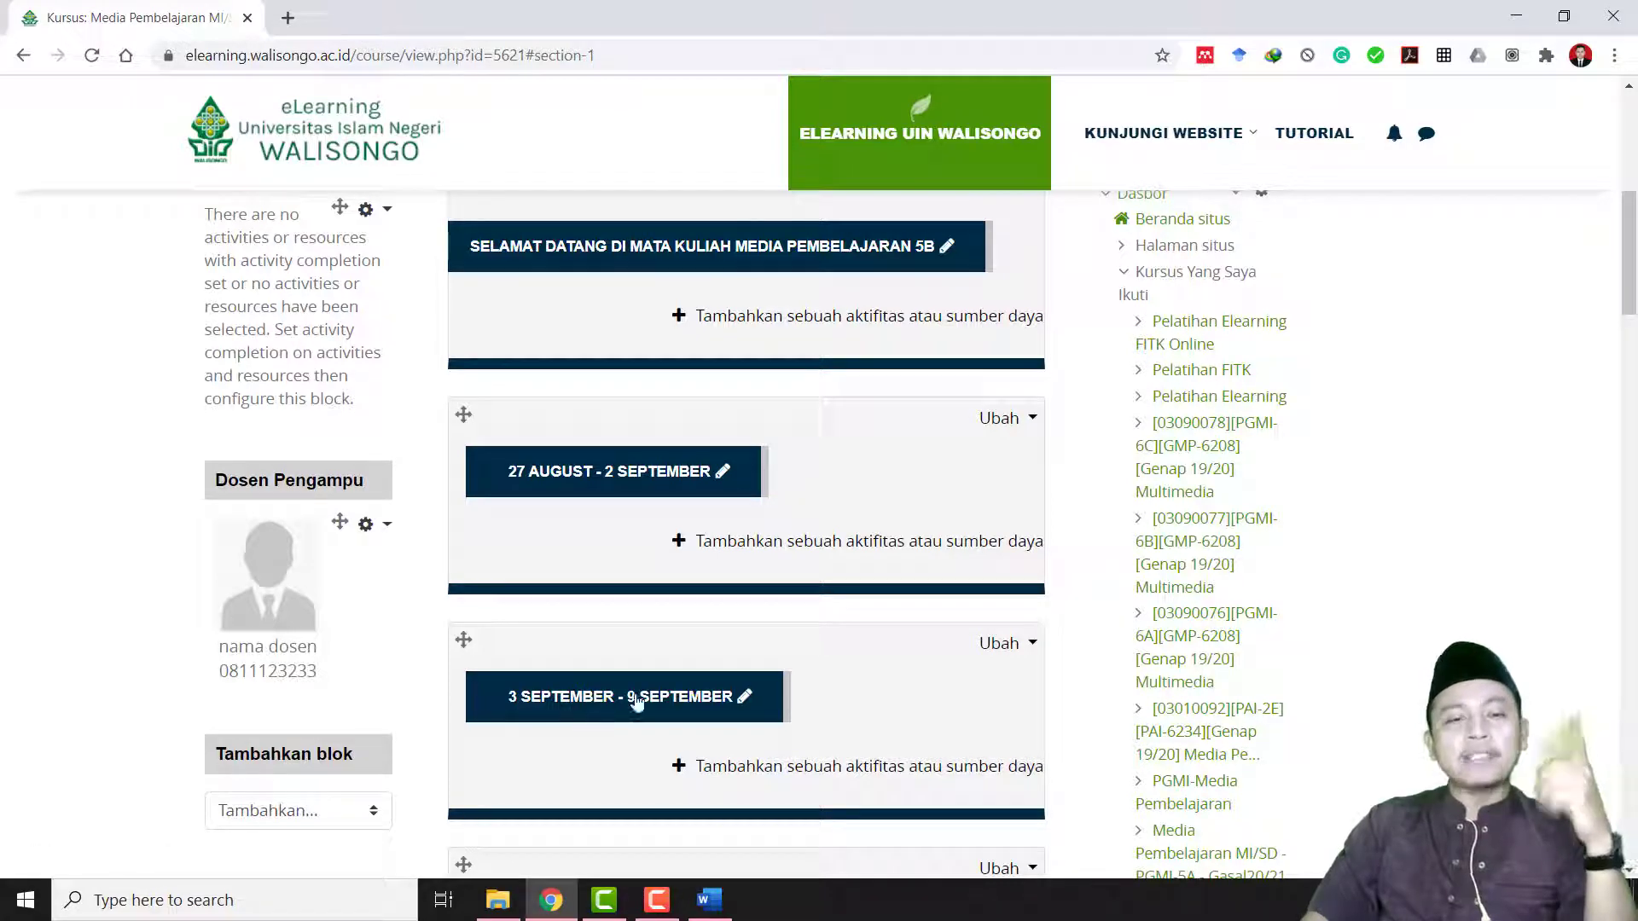
Step: Rename the 27 August - 2 September week to "sesi 1 : 27 AUGUST - 2 SEPTEMBER", reusing its copied date text
scroll(600, 775, "down", 1)
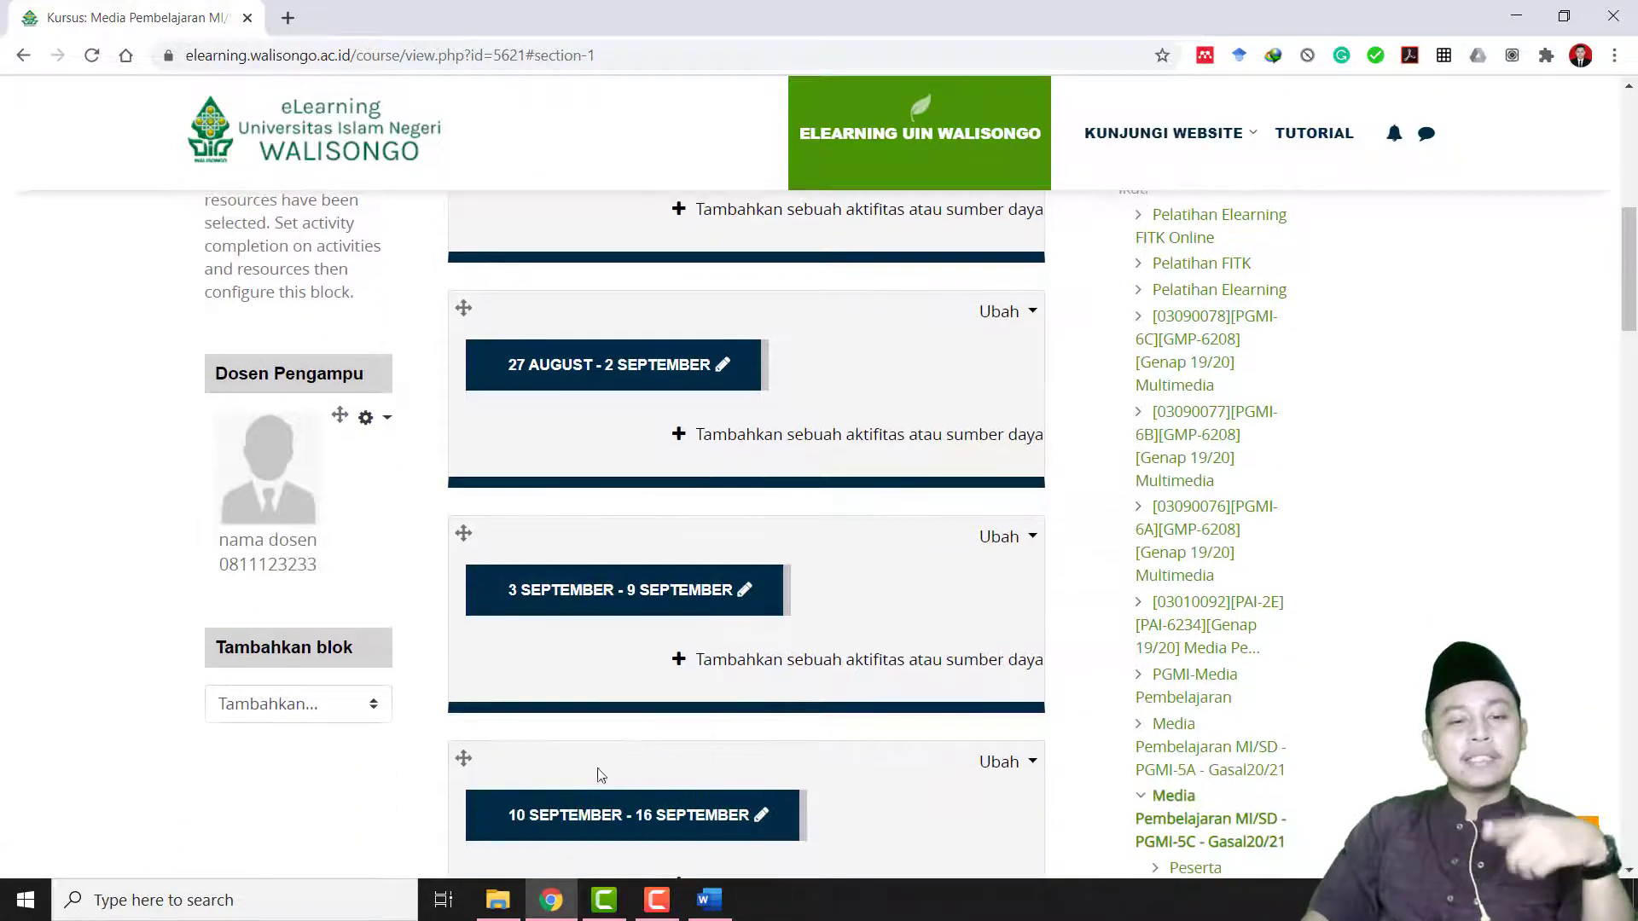
scroll(600, 775, "down", 2)
scroll(570, 770, "down", 2)
scroll(574, 768, "up", 2)
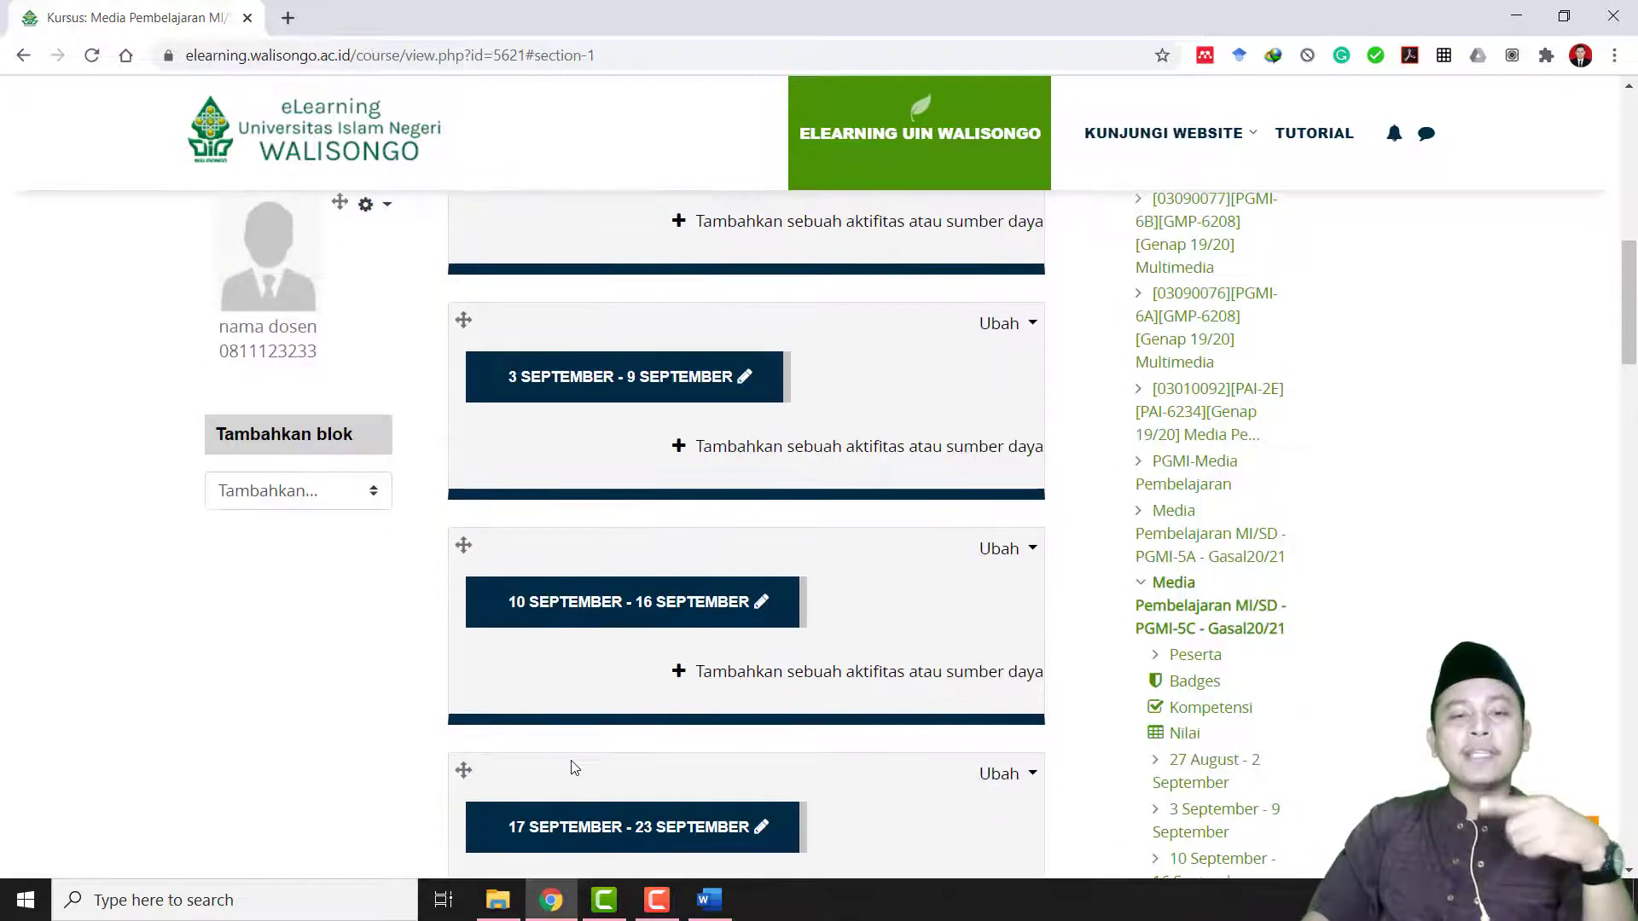
scroll(574, 767, "up", 2)
scroll(571, 766, "up", 2)
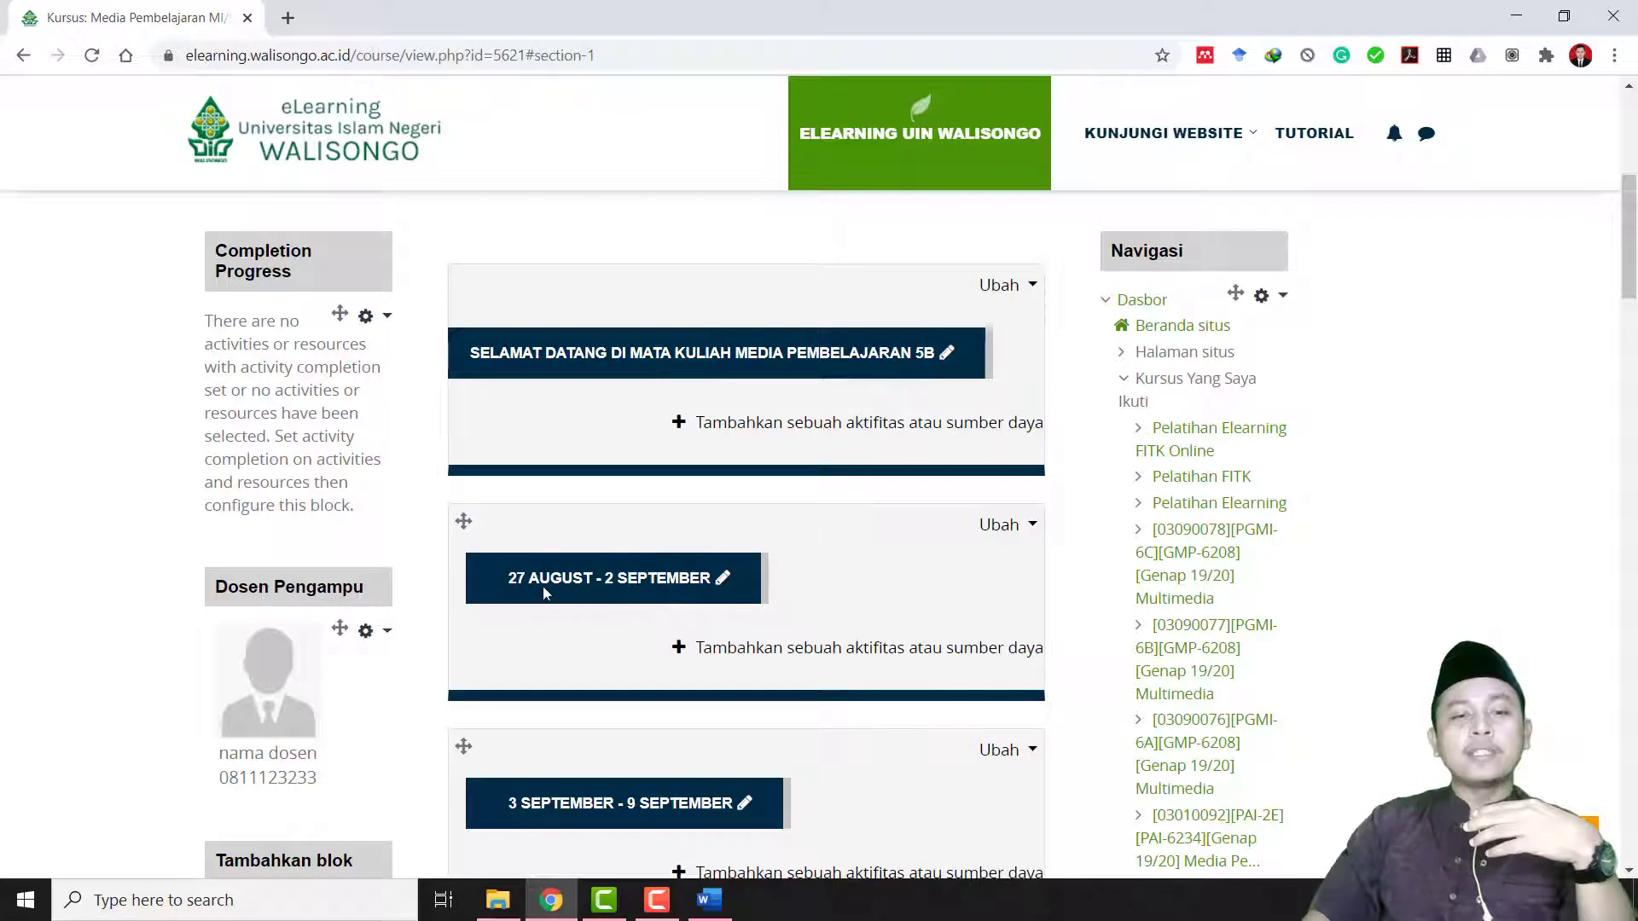
left_click_drag(498, 581, 714, 582)
right_click(681, 581)
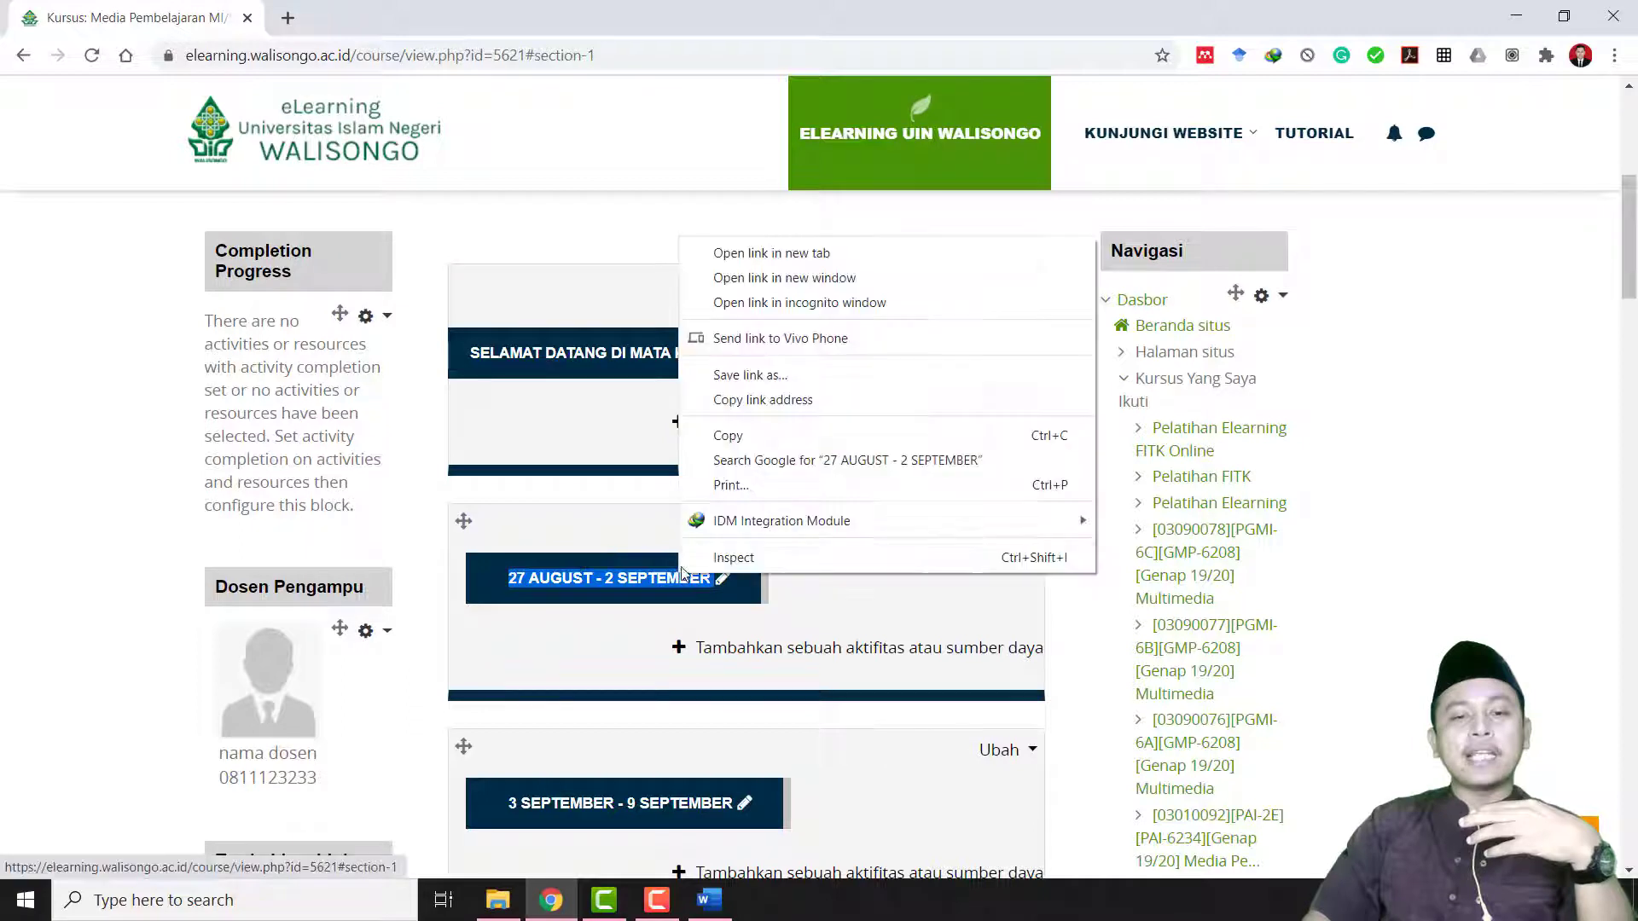
left_click(732, 437)
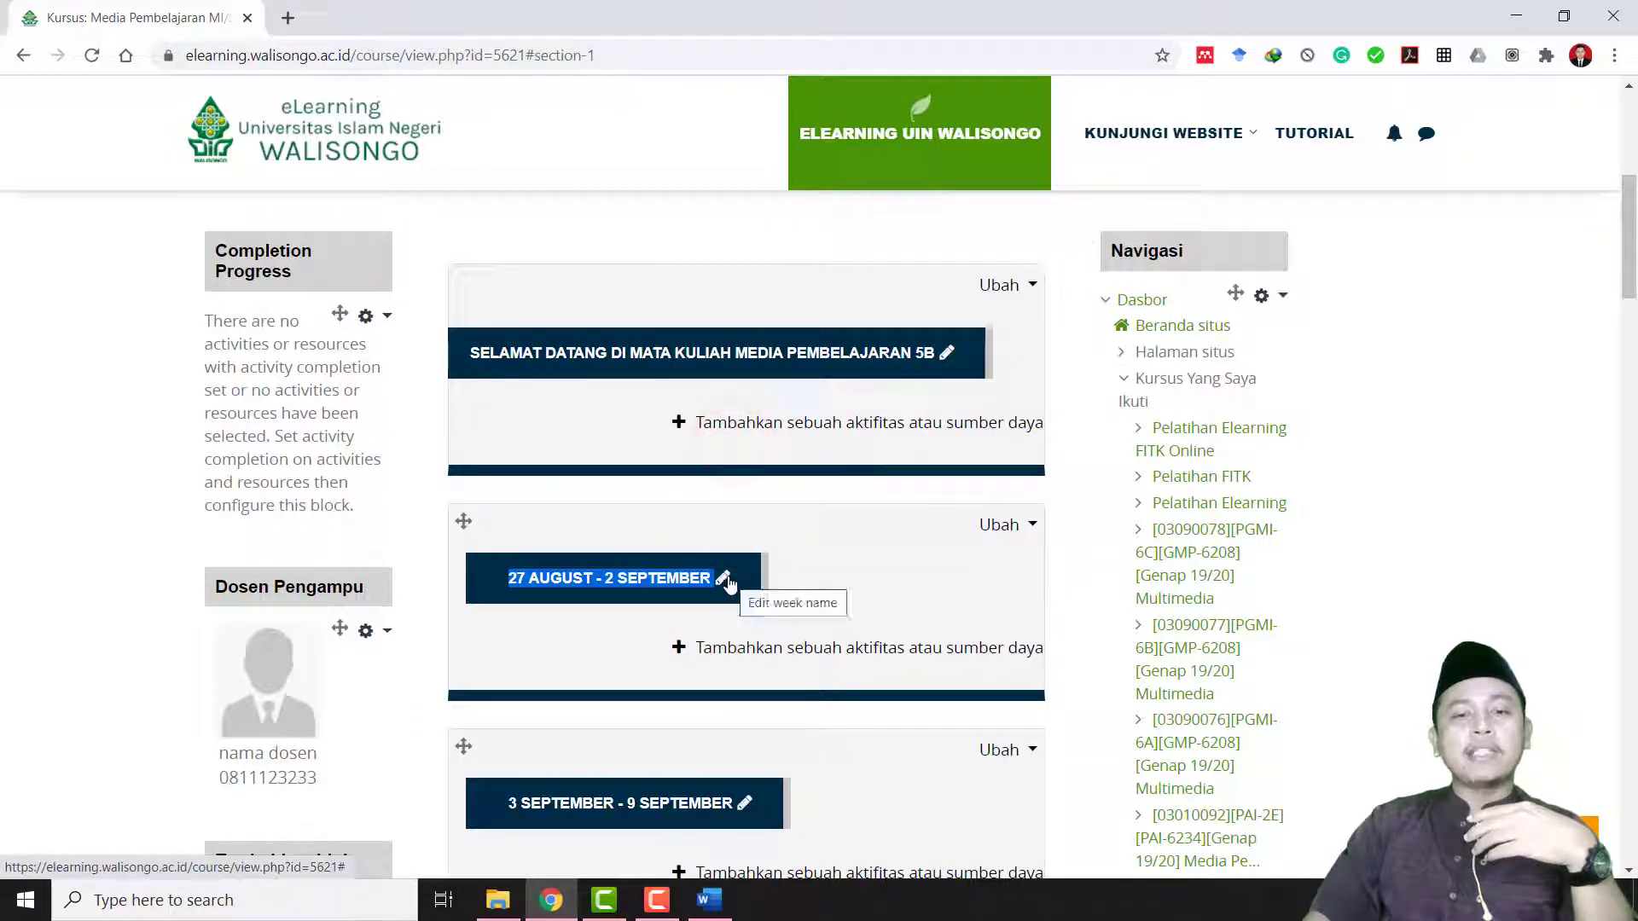
left_click(725, 579)
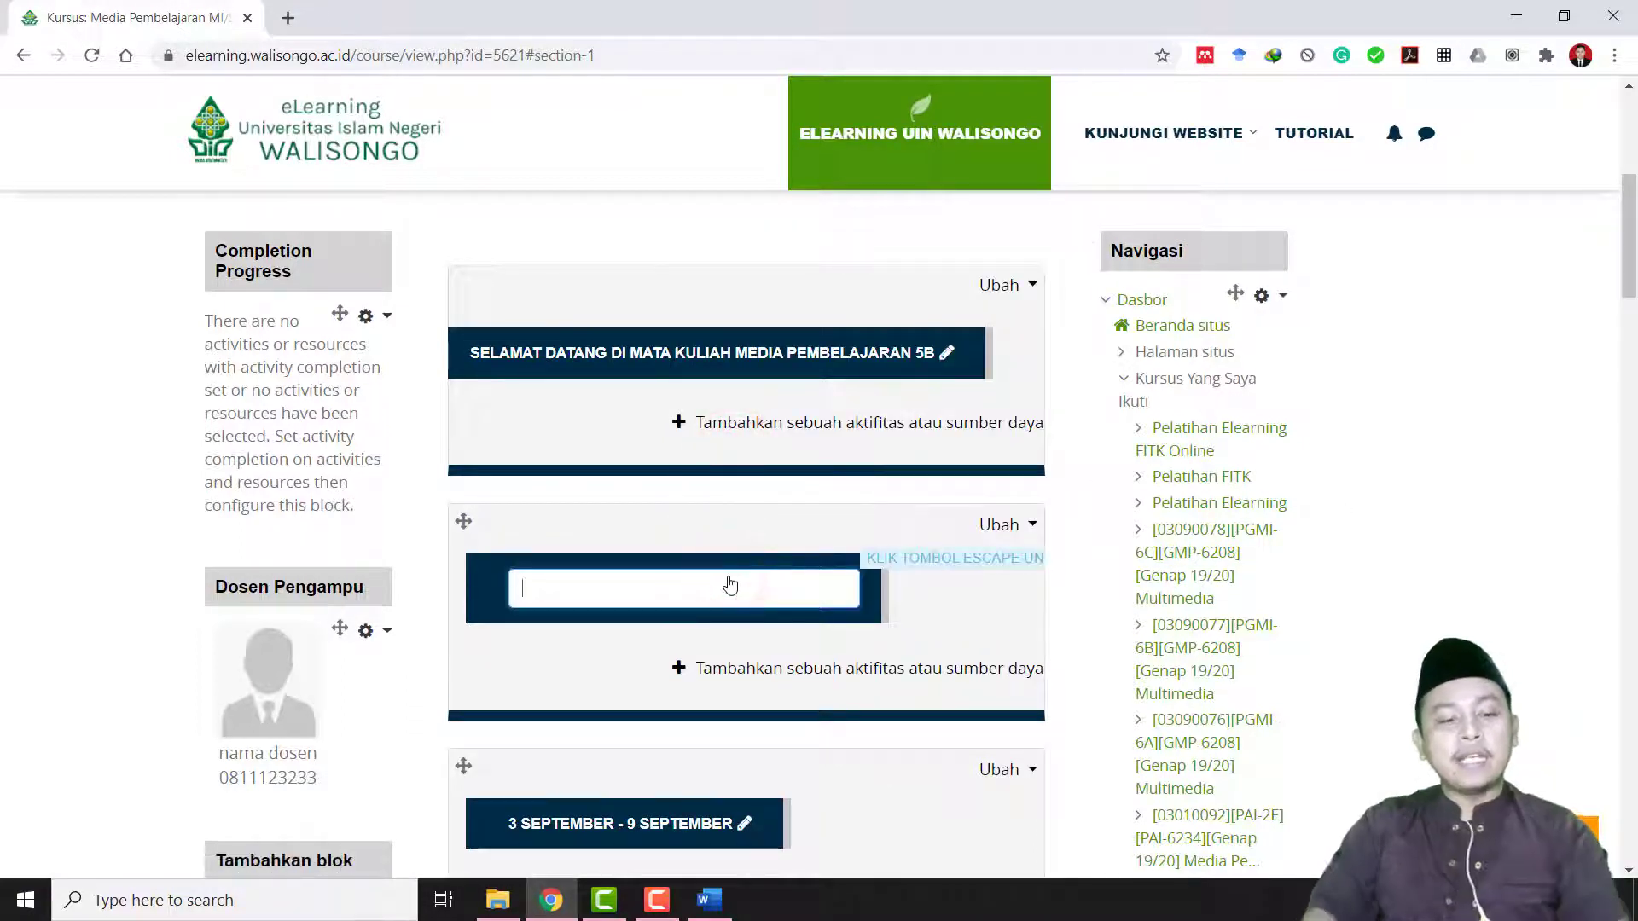
type("sesi 1")
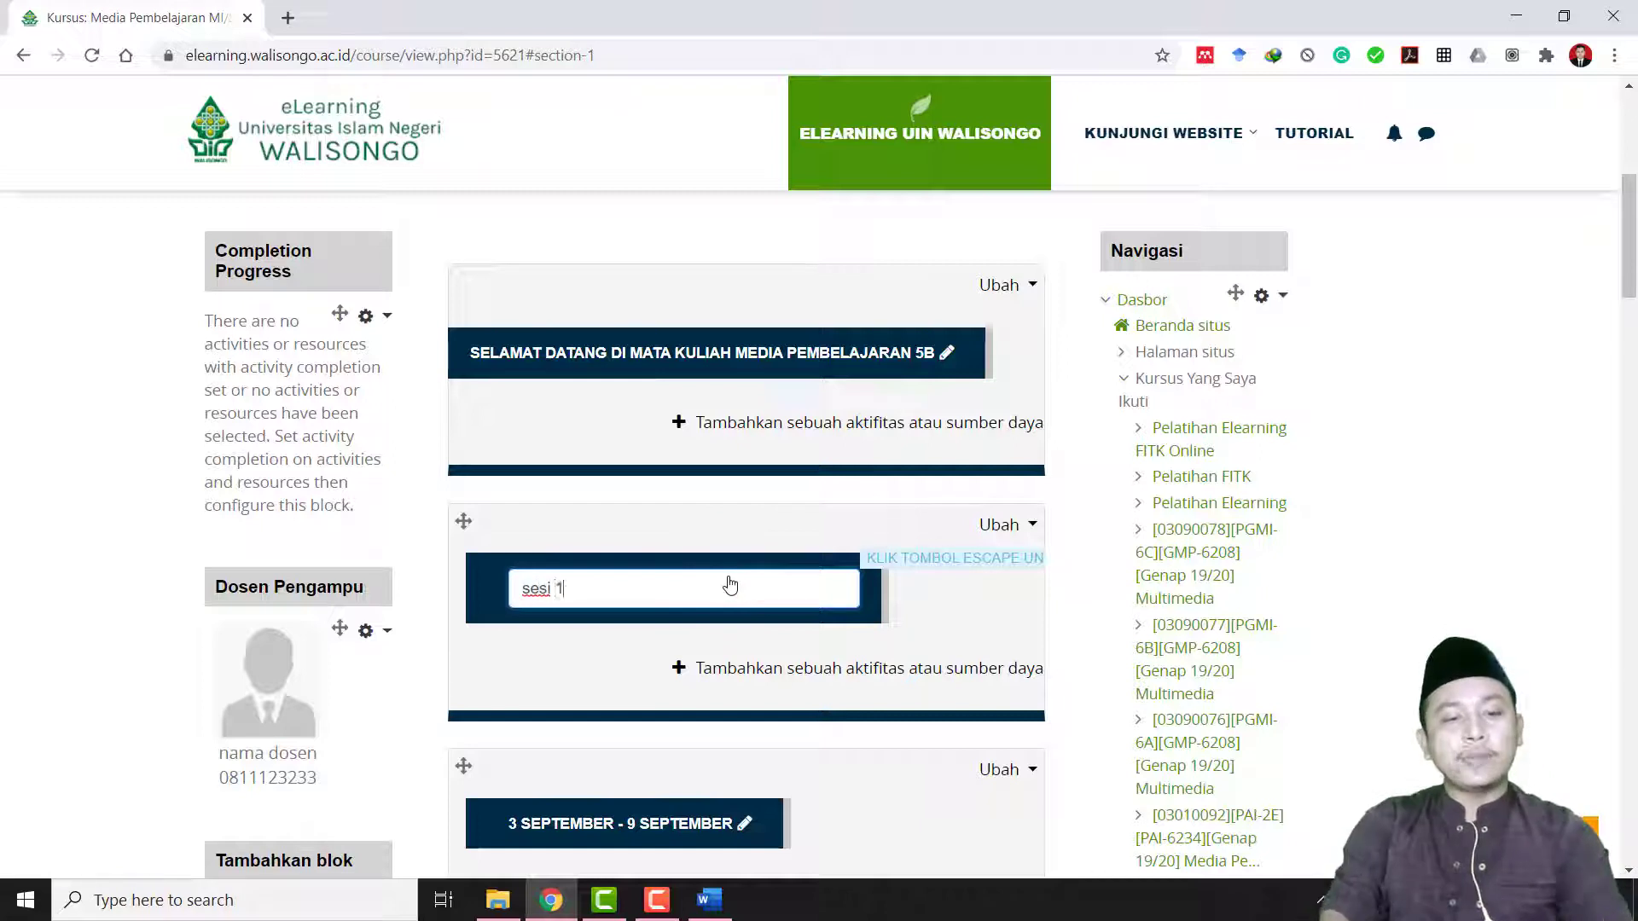
type(" :")
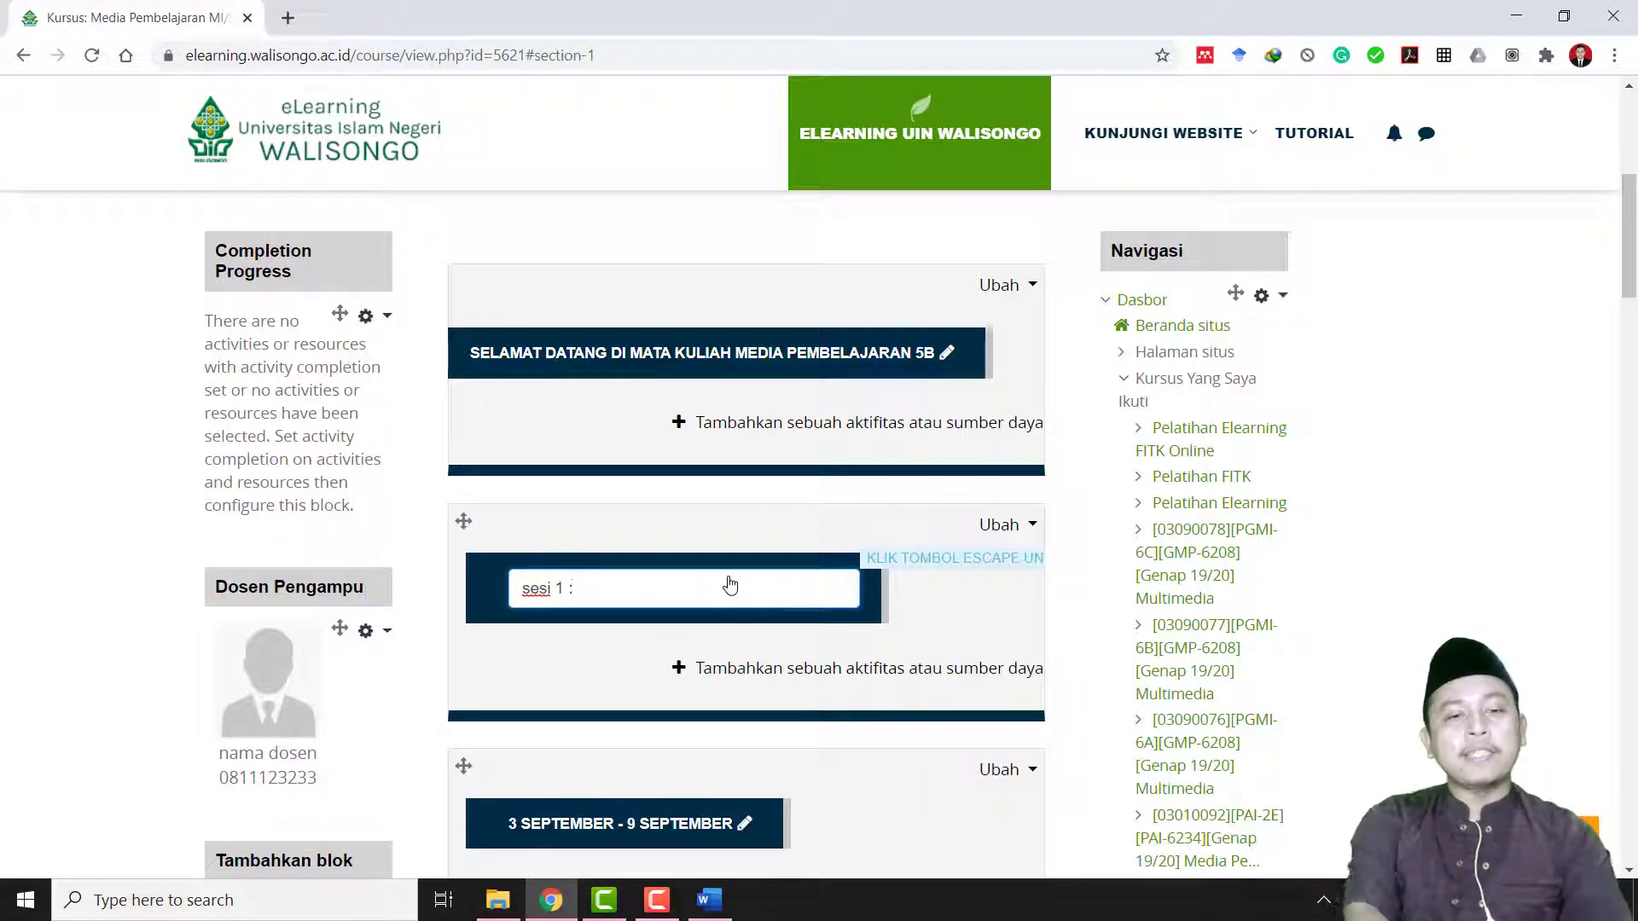
key("ctrl+v")
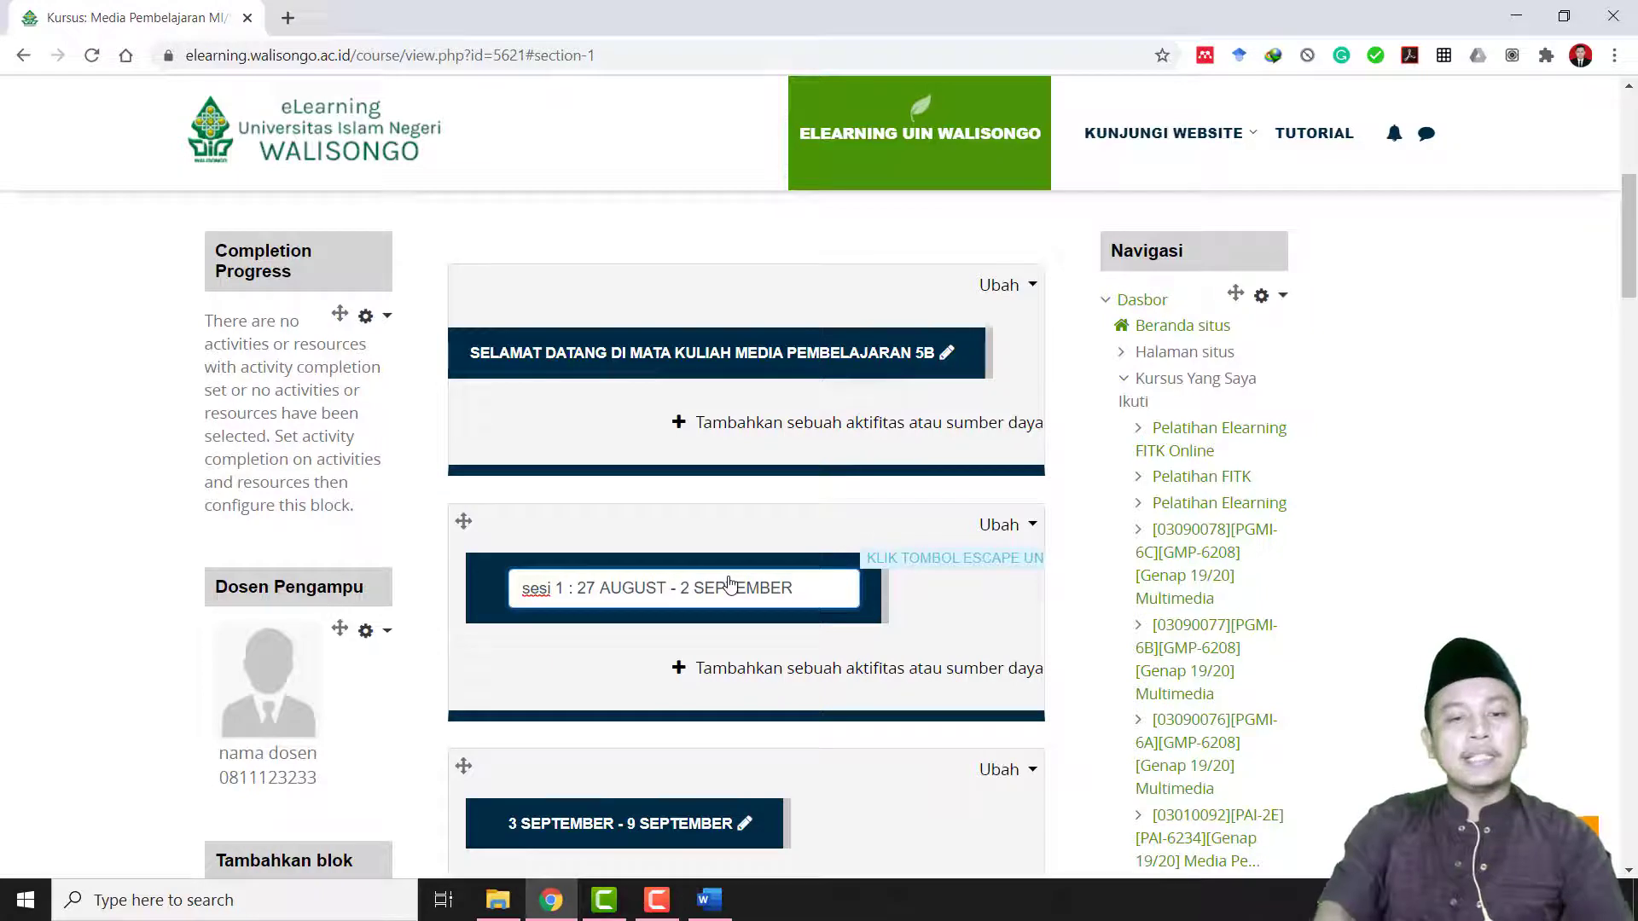
key("Return")
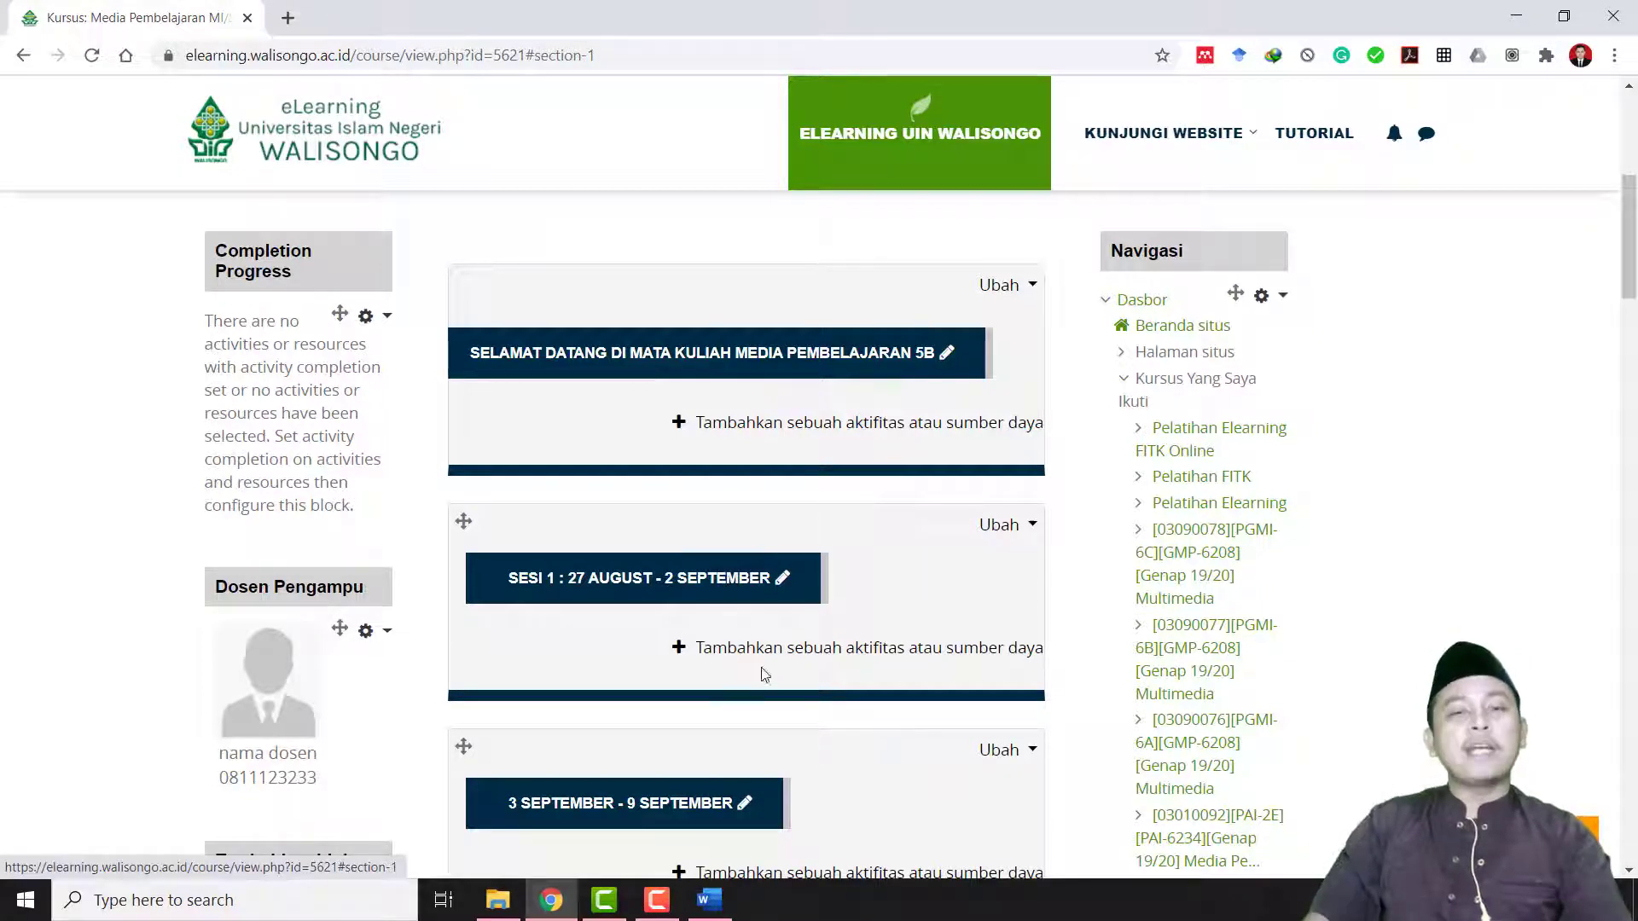
Step: Rename the 3 September - 9 September week to "SESI 2 : 3 SEPTEMBER - 9 SEPTEMBER", reusing its copied date text
scroll(770, 687, "down", 1)
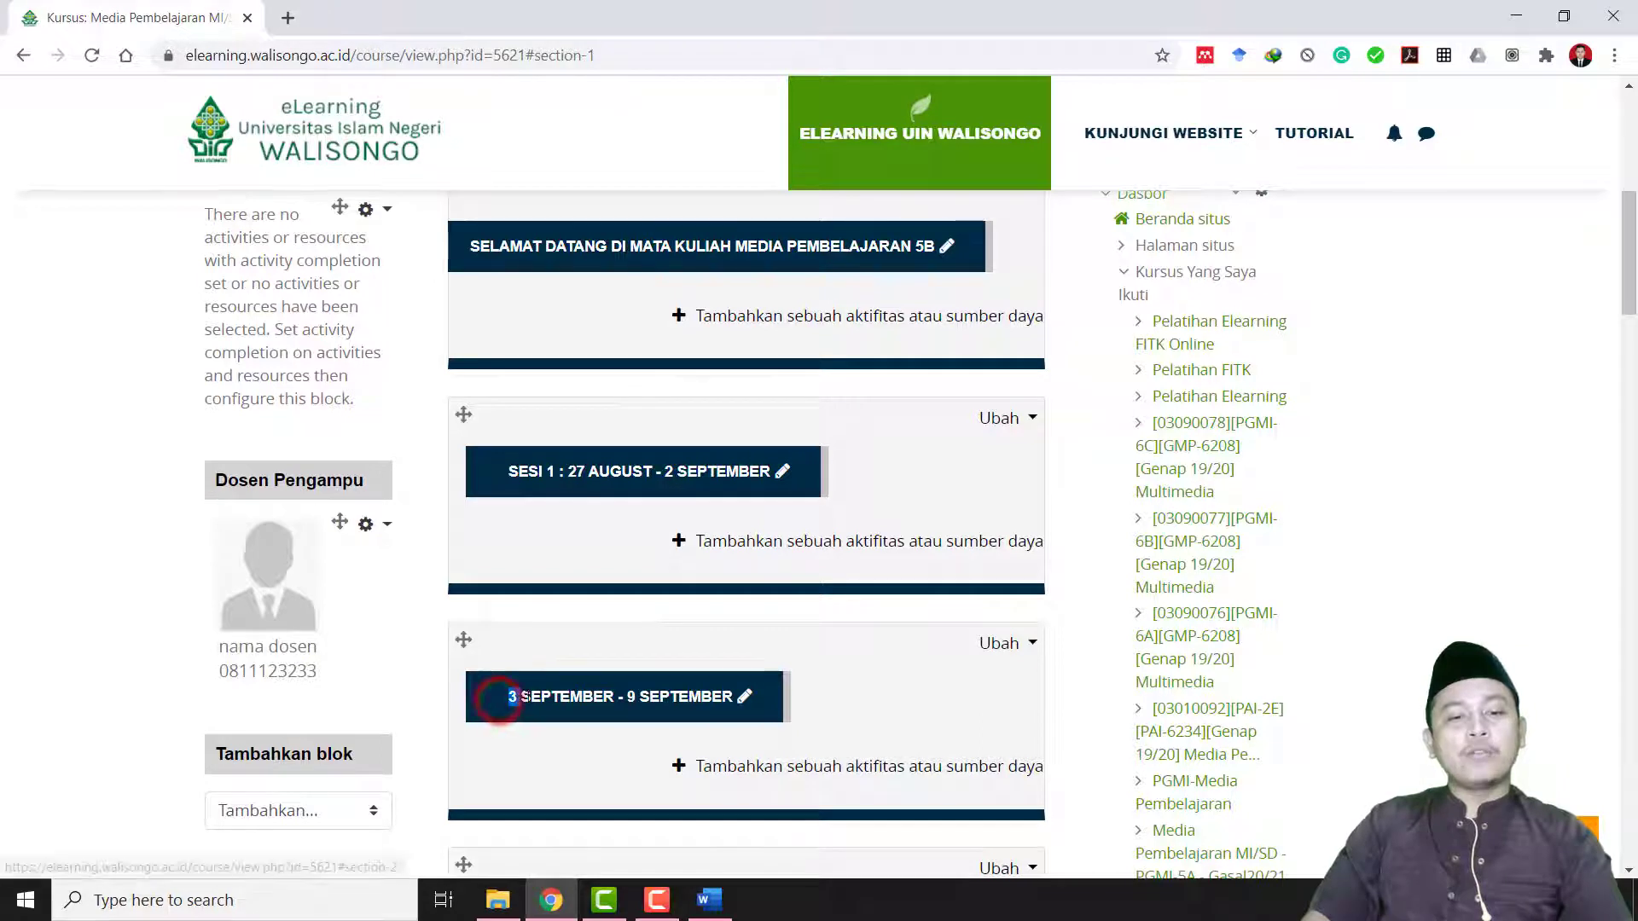
left_click_drag(502, 699, 732, 698)
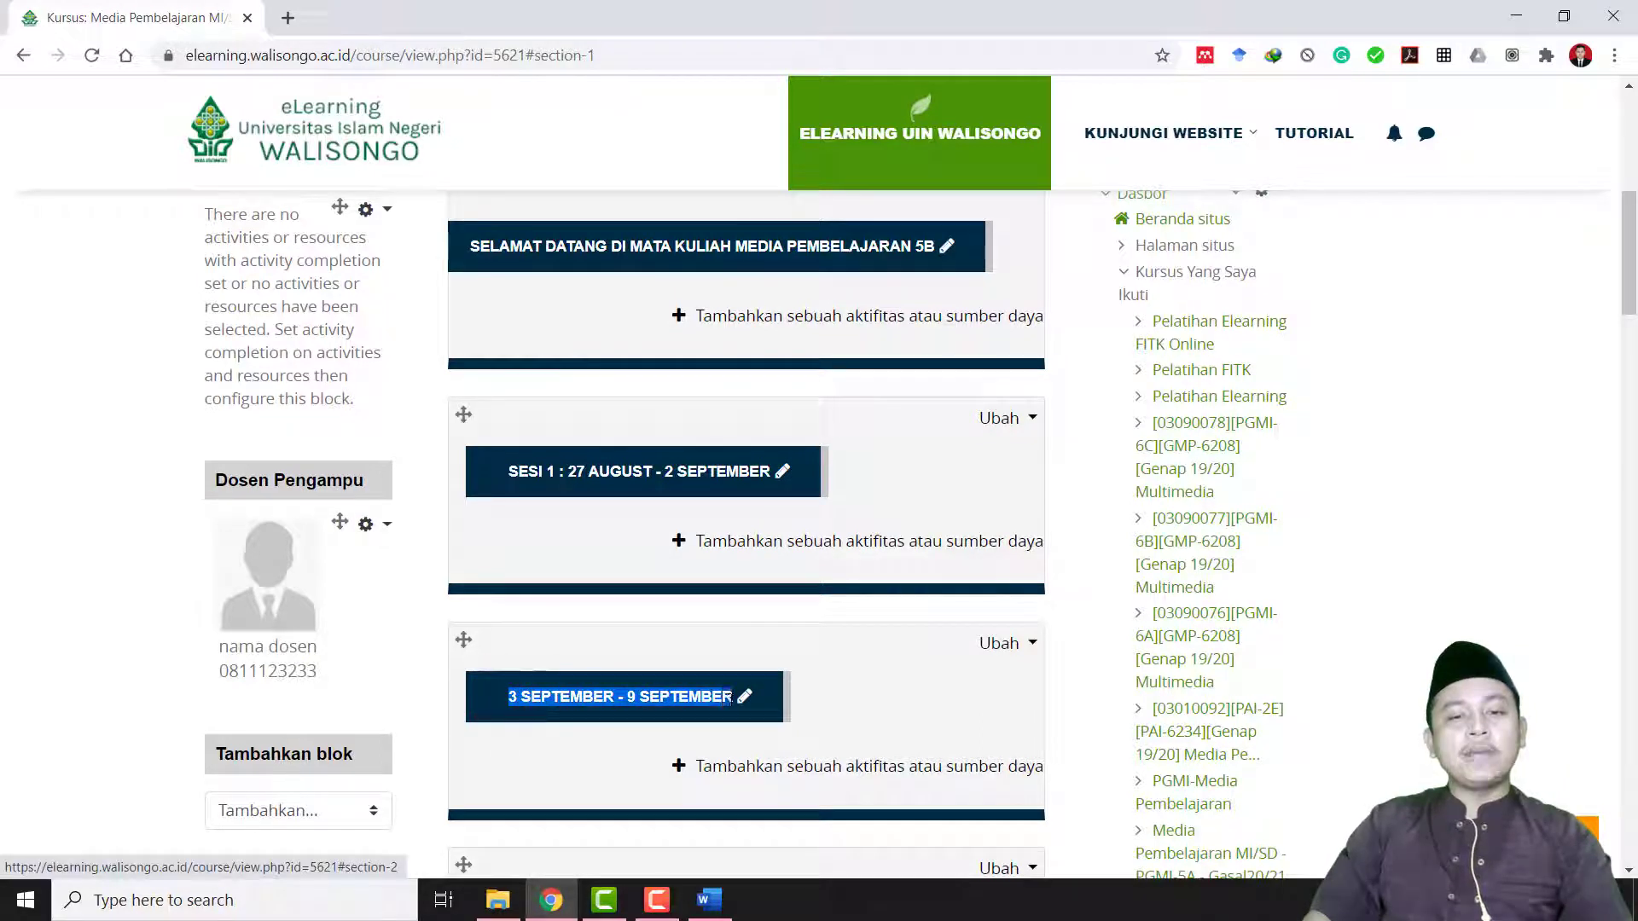
right_click(525, 698)
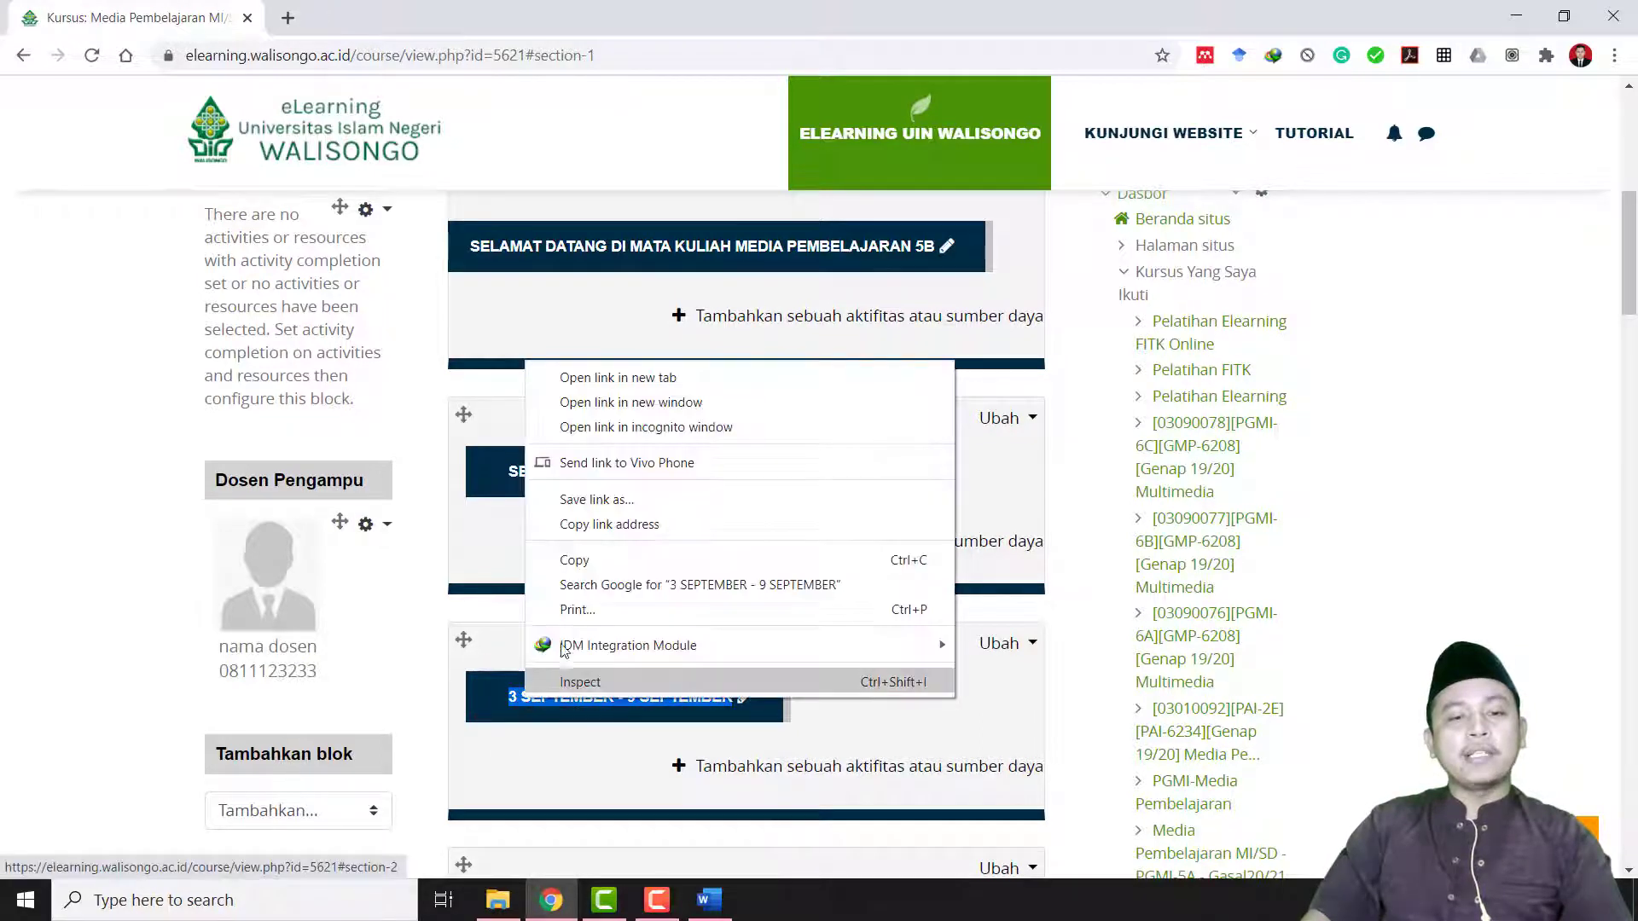
left_click(590, 557)
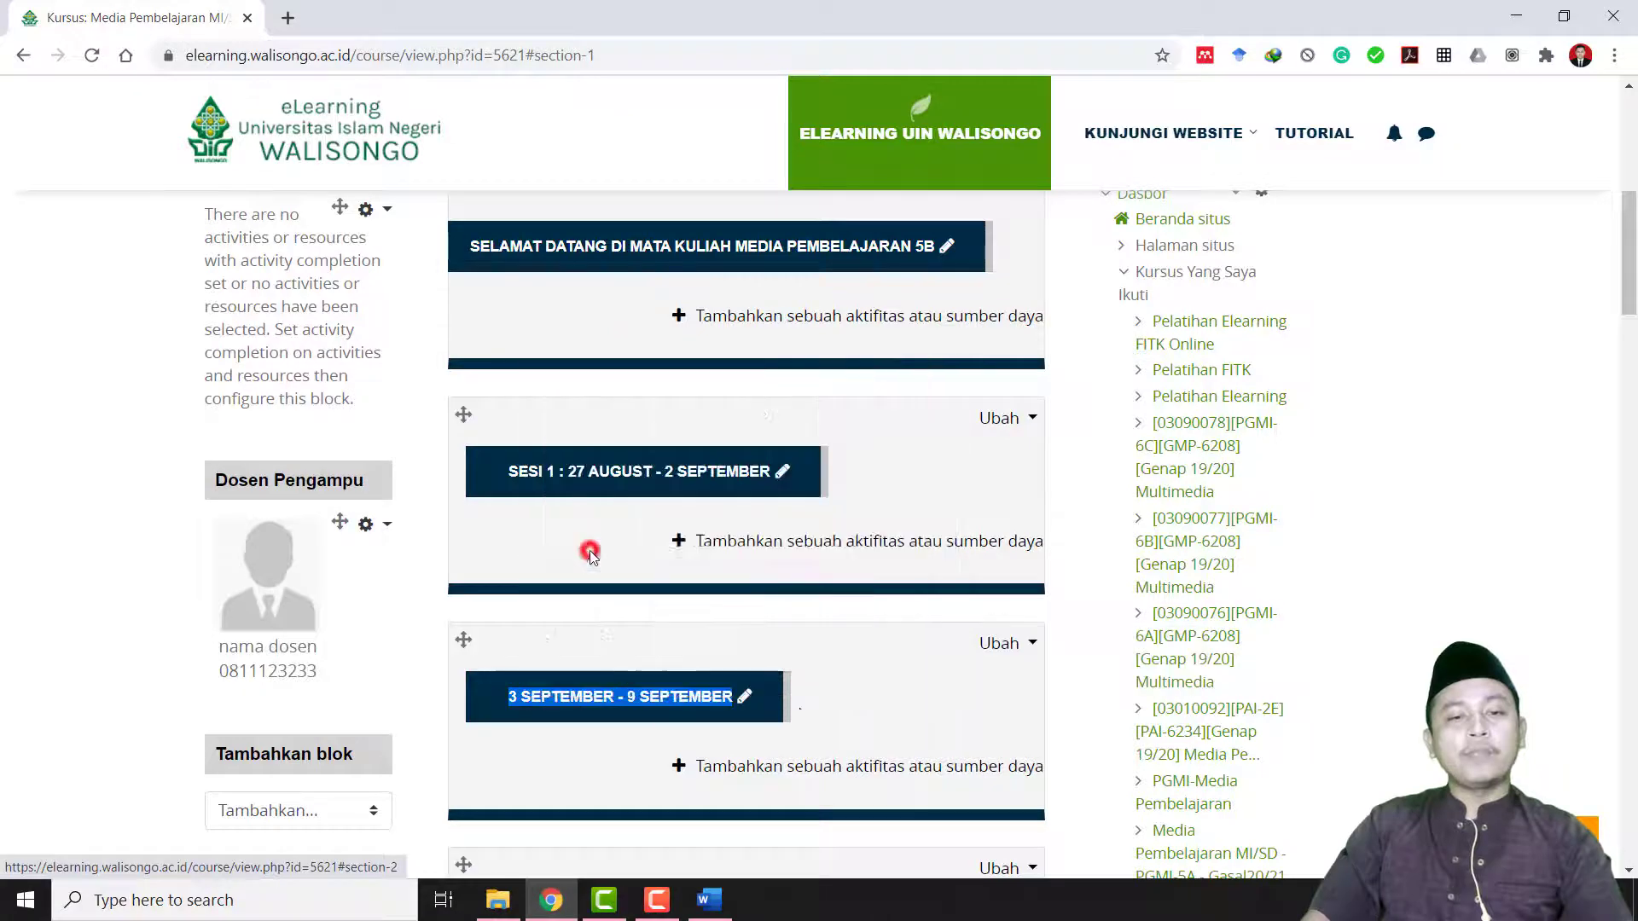
left_click(745, 699)
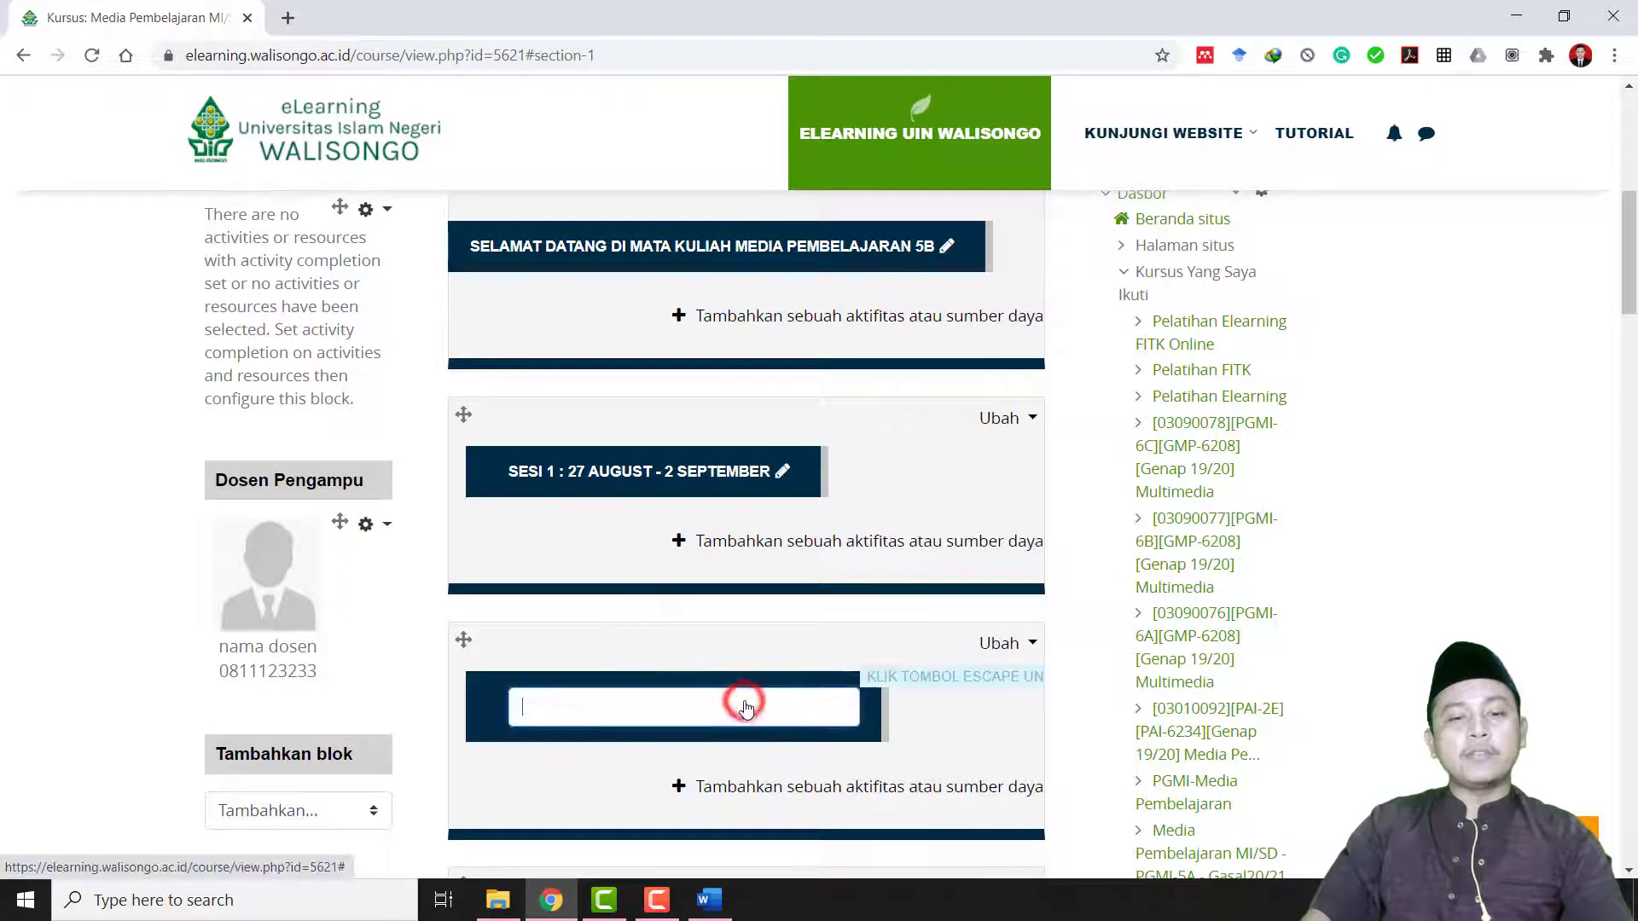
type("SESI ")
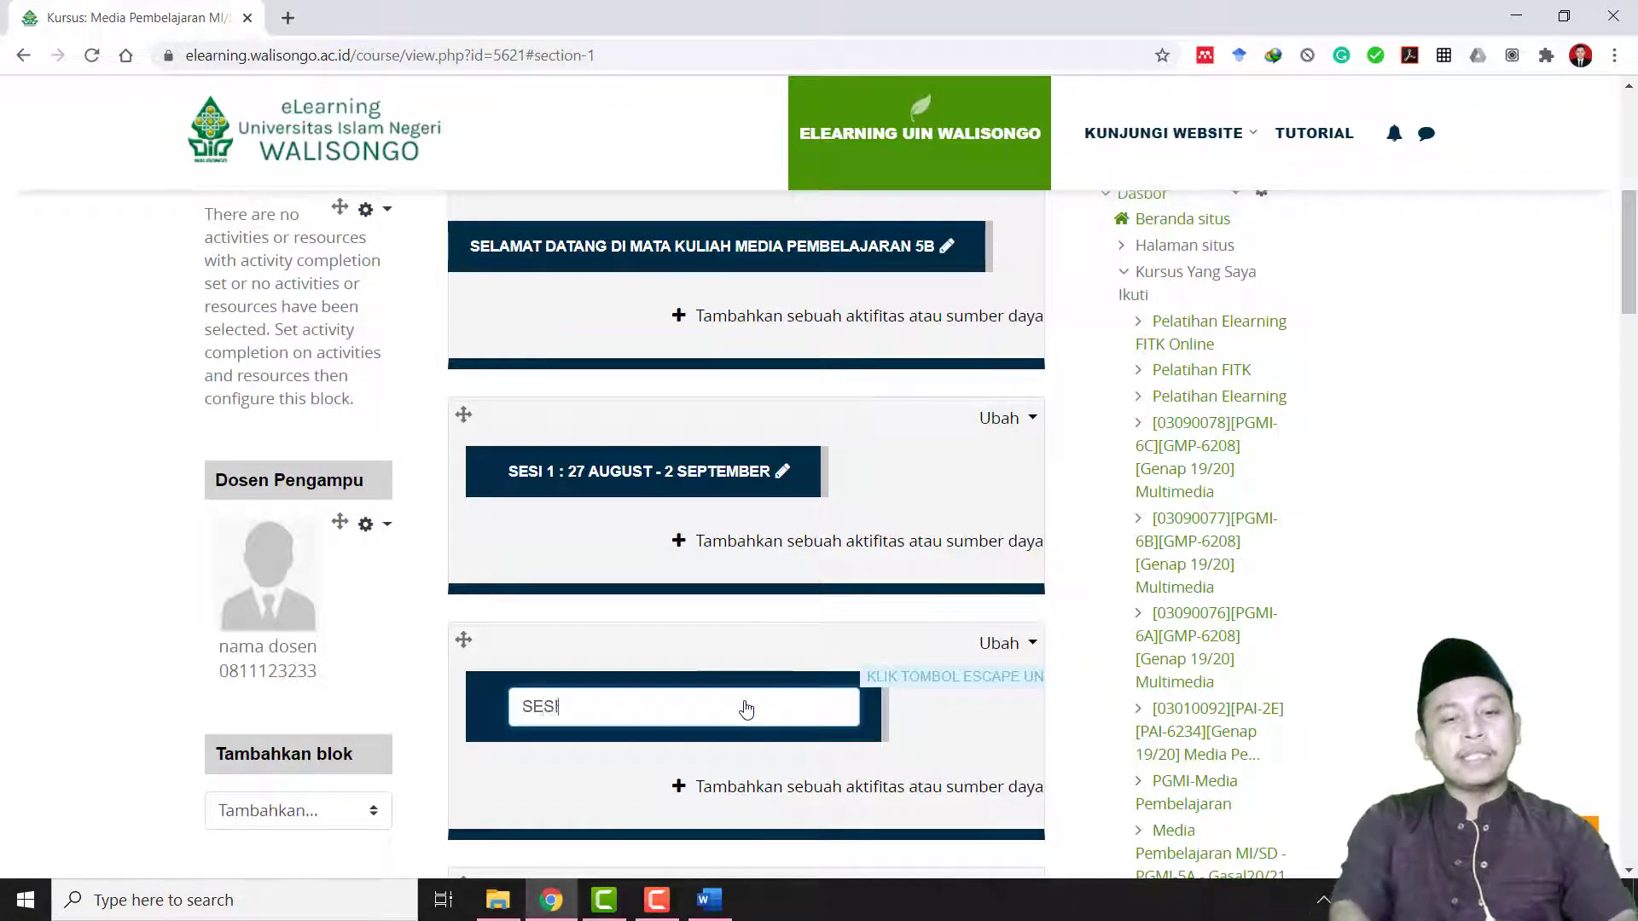
type("2 :")
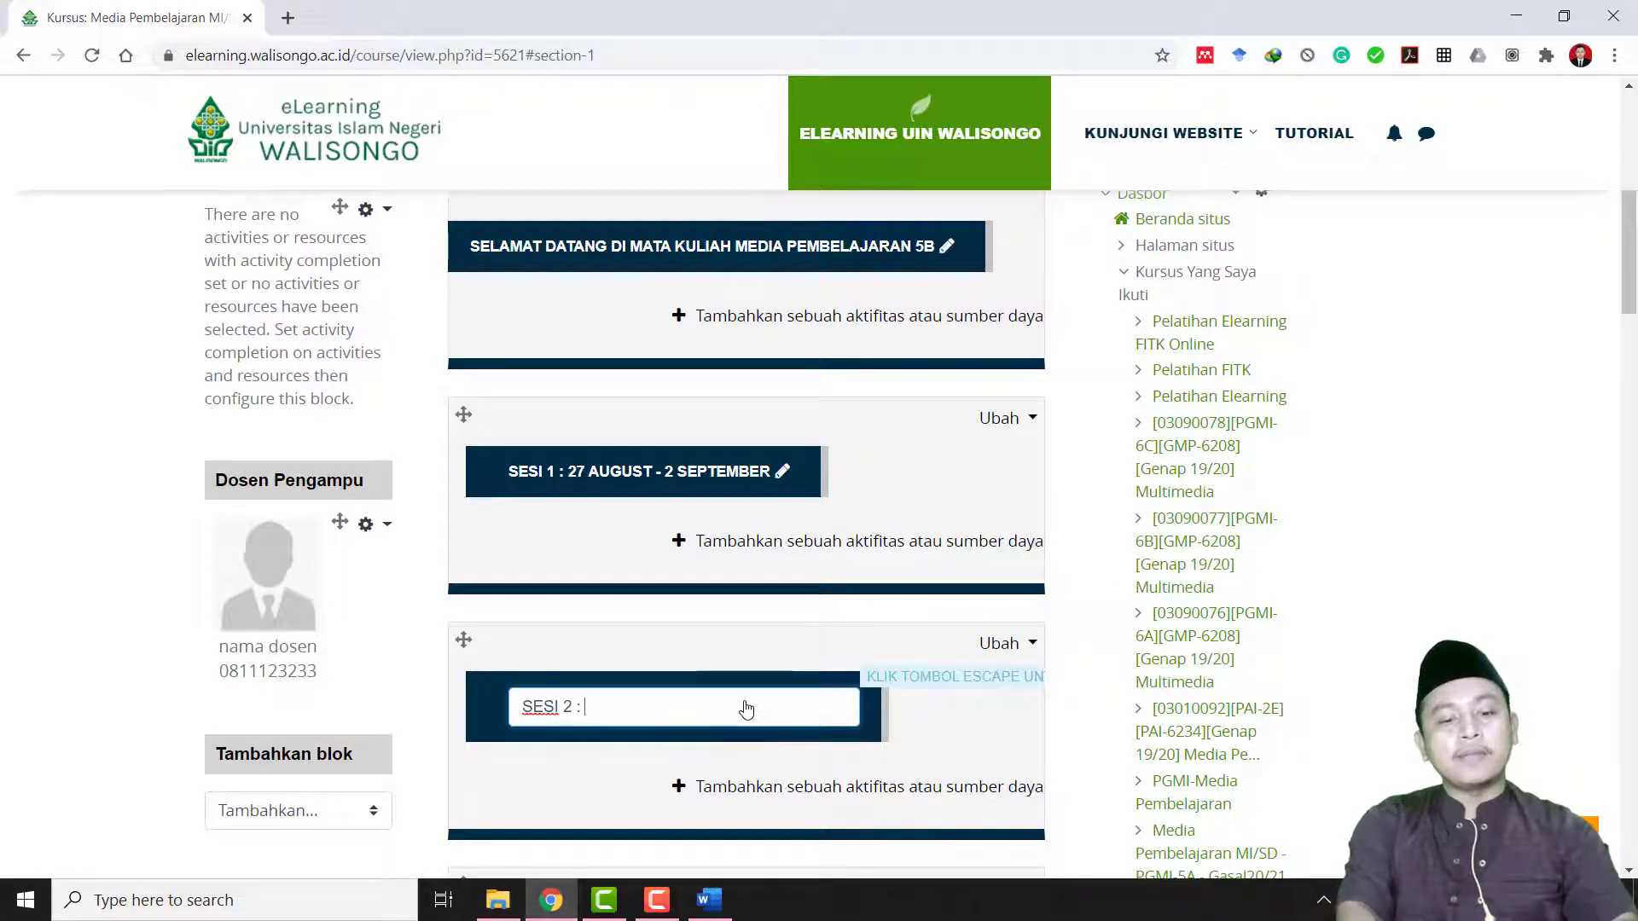
key("ctrl+v")
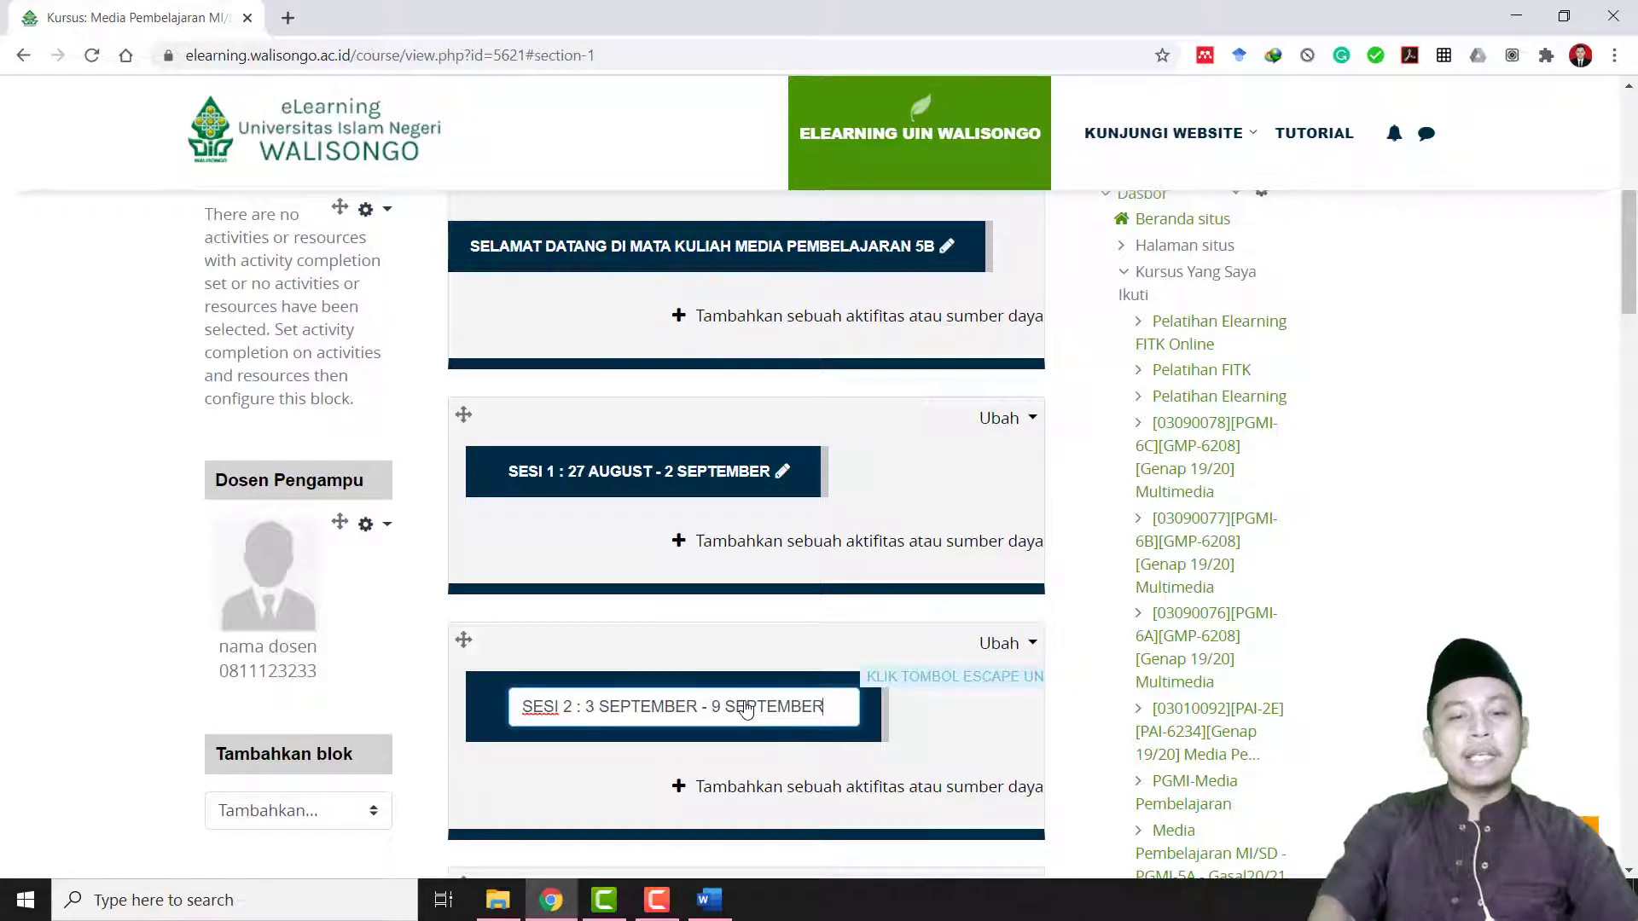
key("Return")
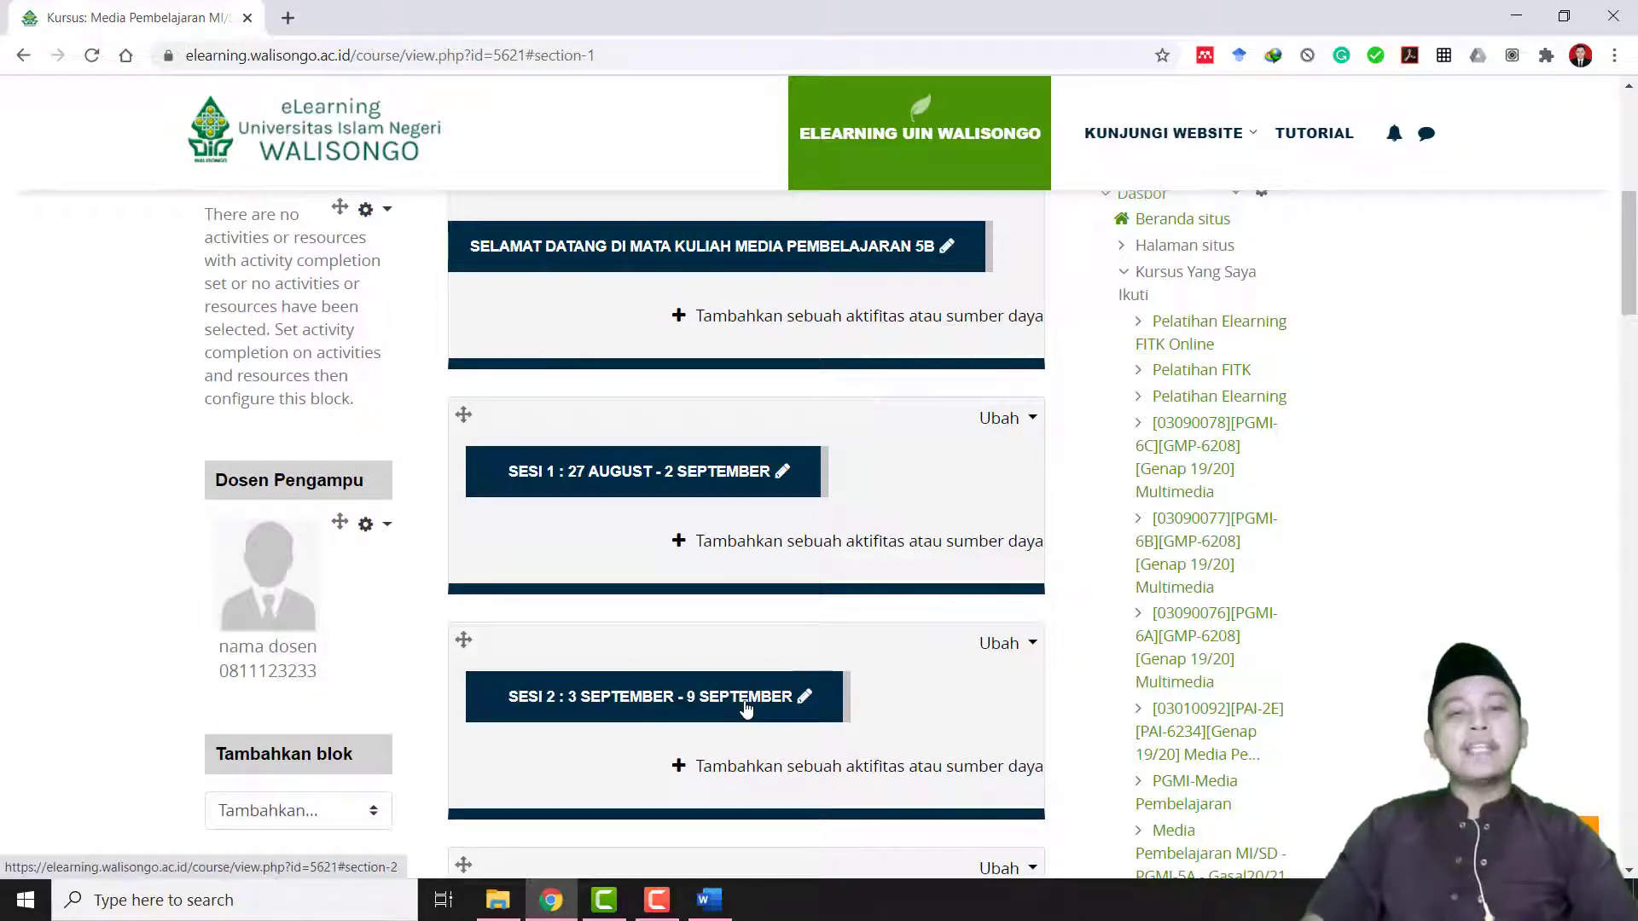
Step: Copy the date text "10 SEPTEMBER - 16 SEPTEMBER" from the title of the week below Sesi 2
scroll(806, 755, "down", 3)
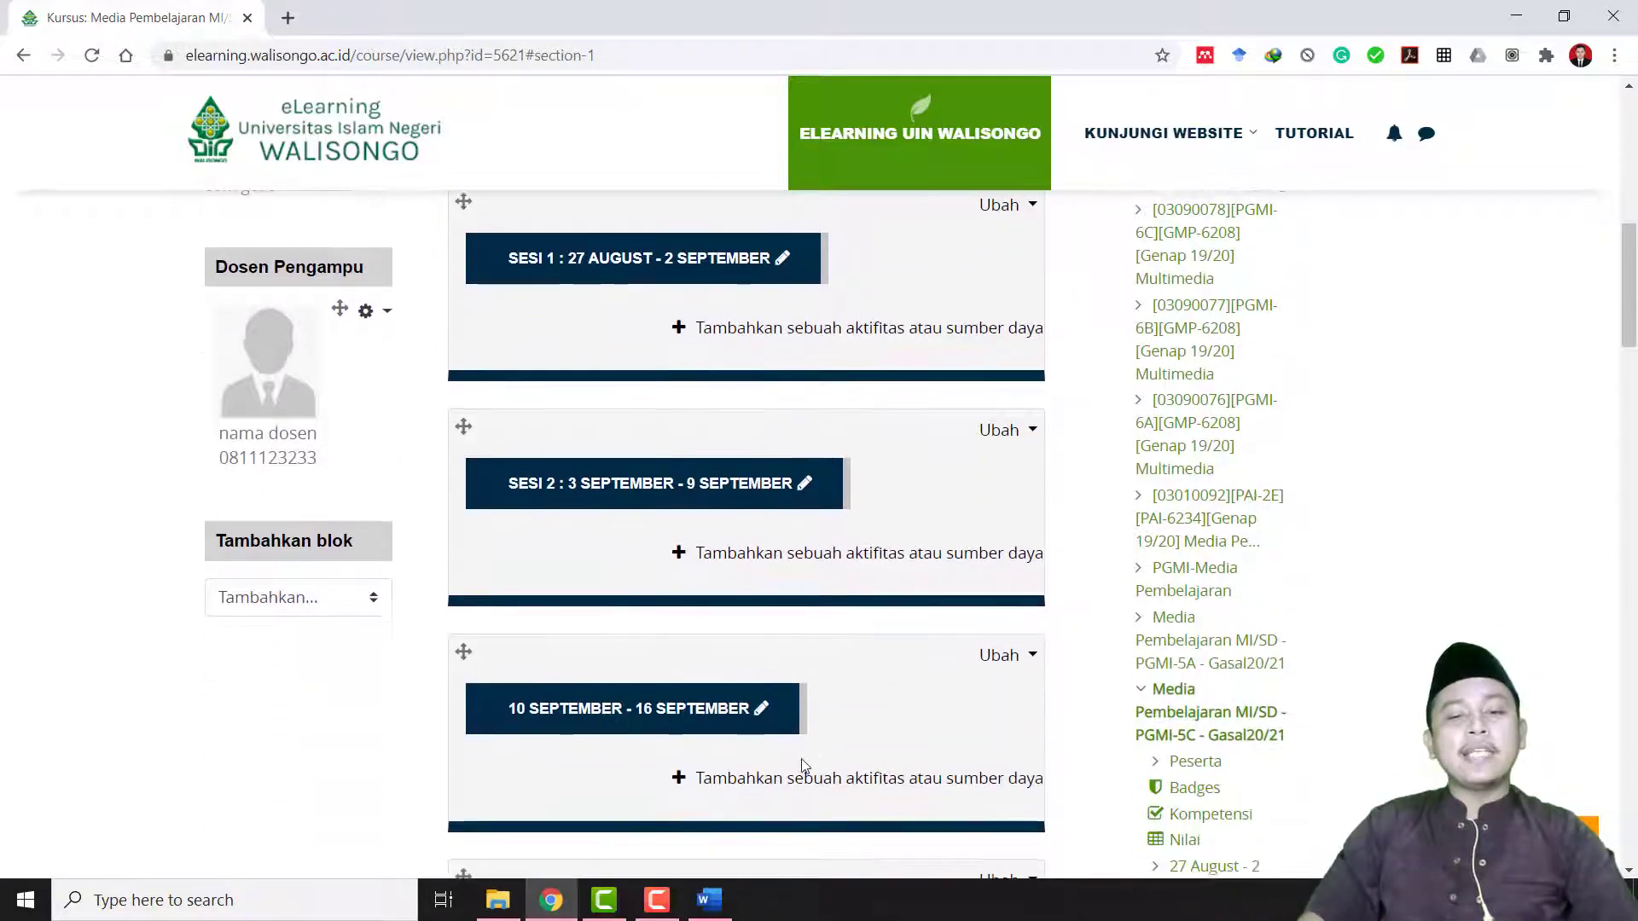
left_click_drag(506, 713, 745, 711)
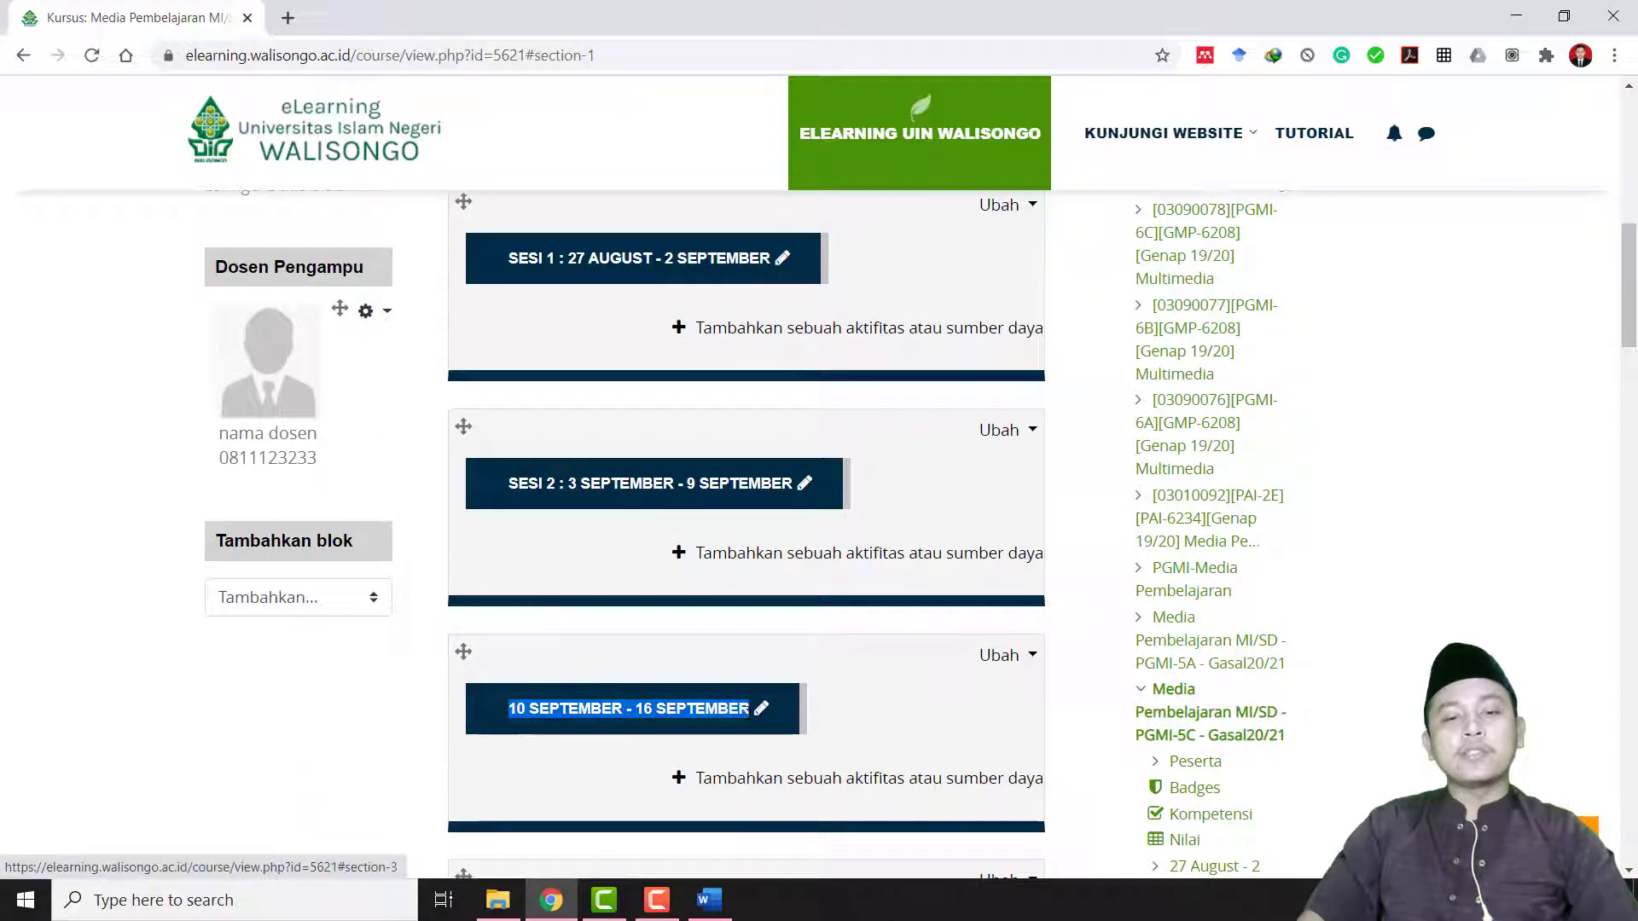
right_click(532, 716)
left_click(576, 566)
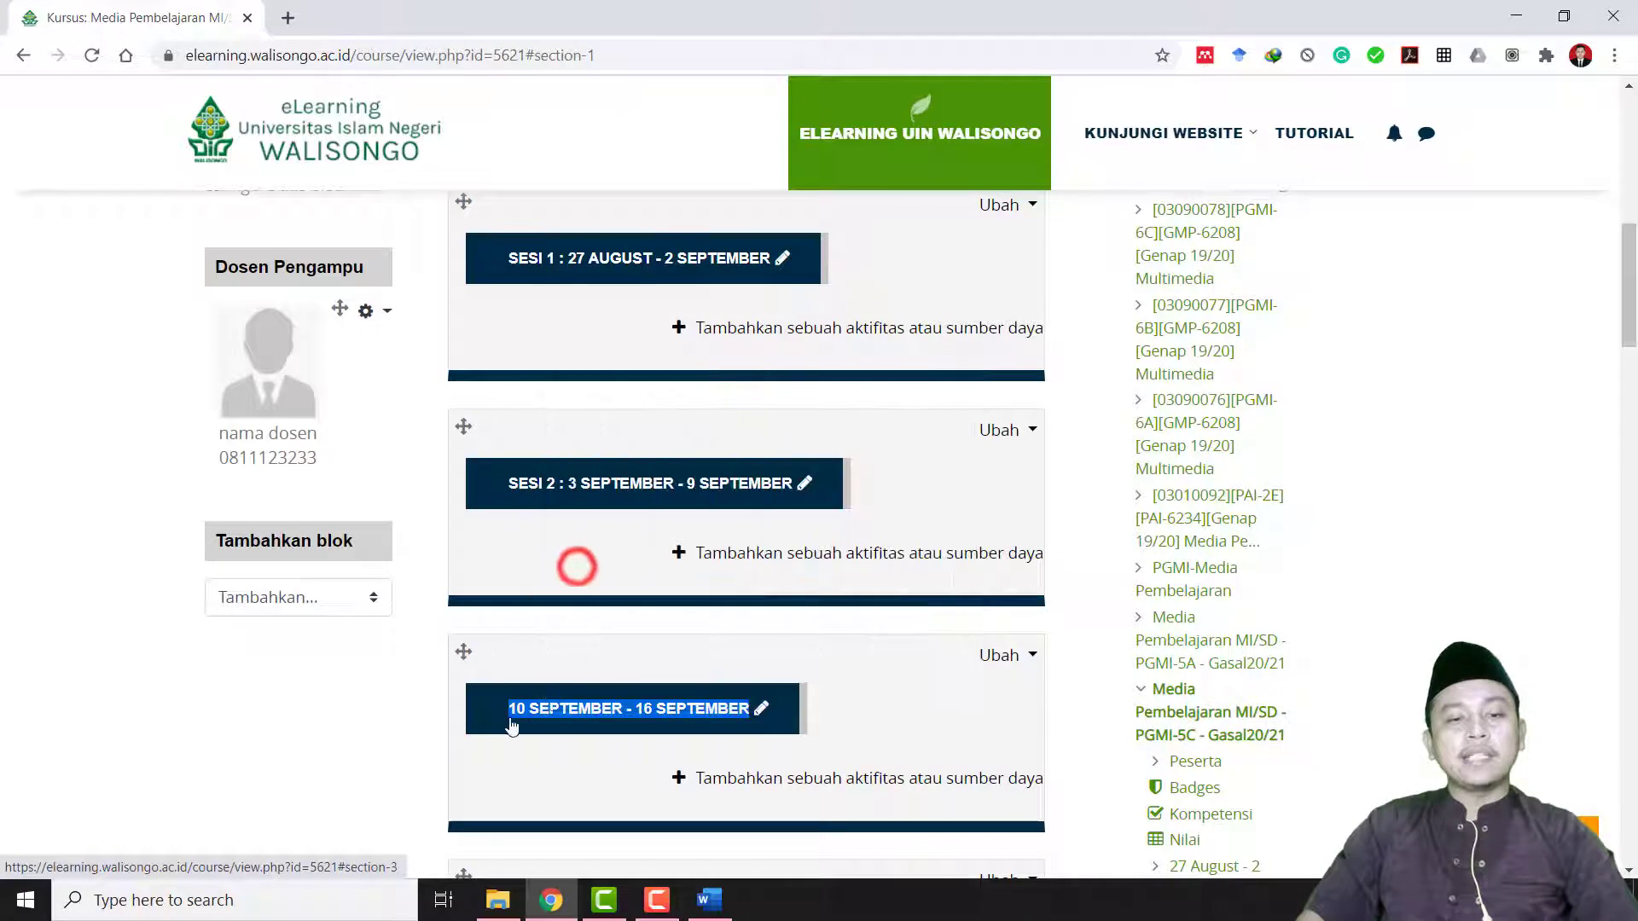
left_click(762, 715)
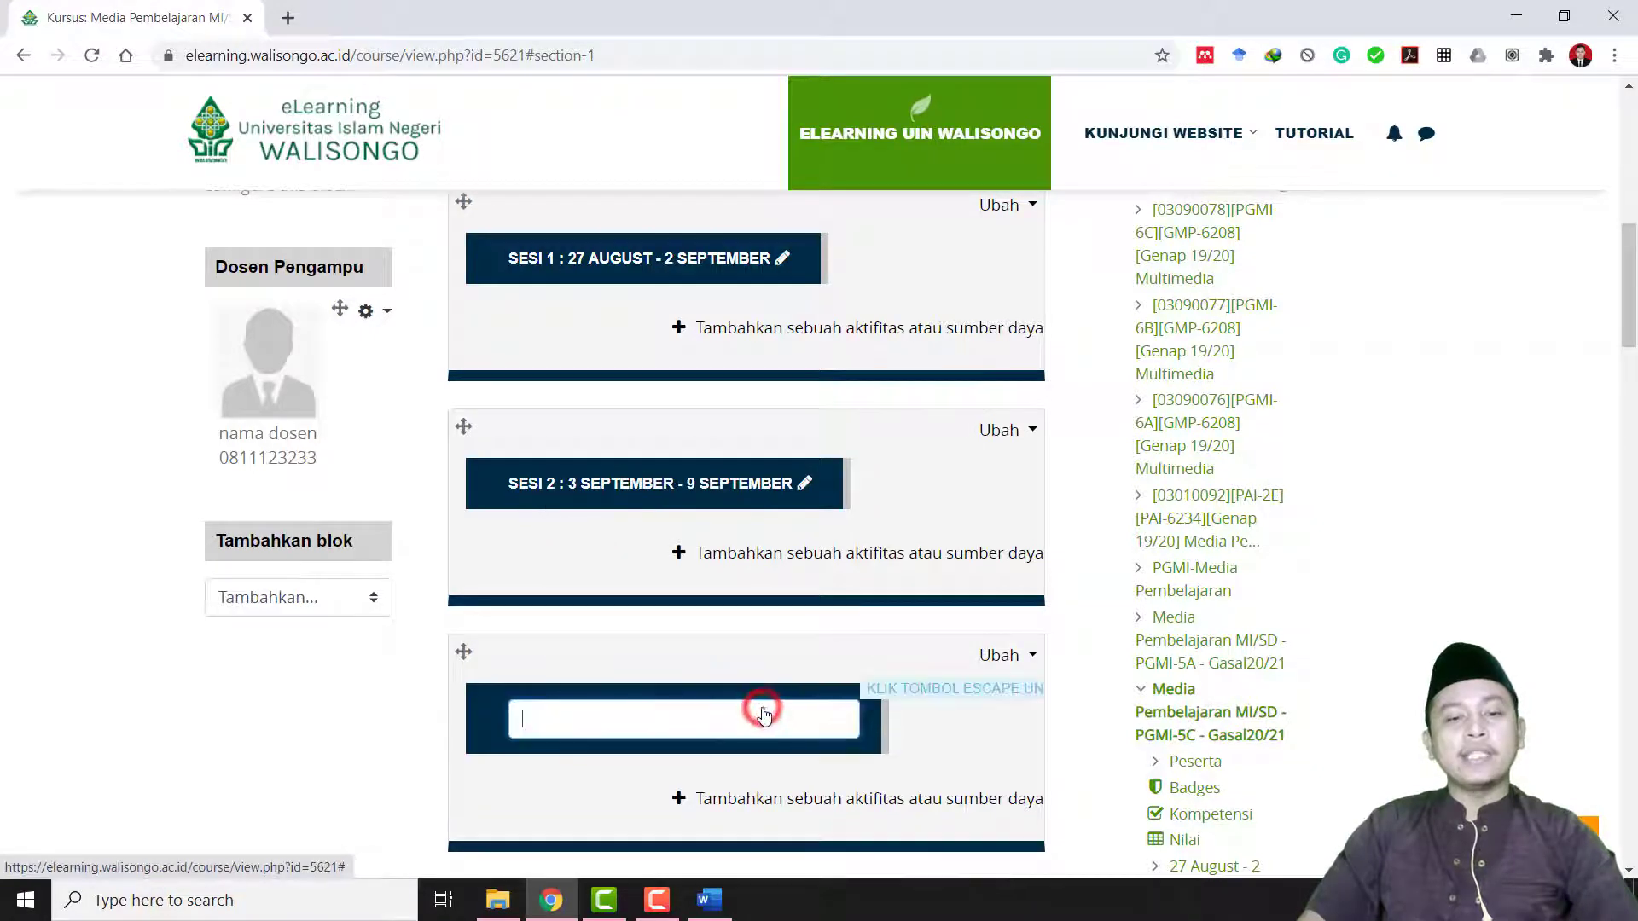
type("SESI 3")
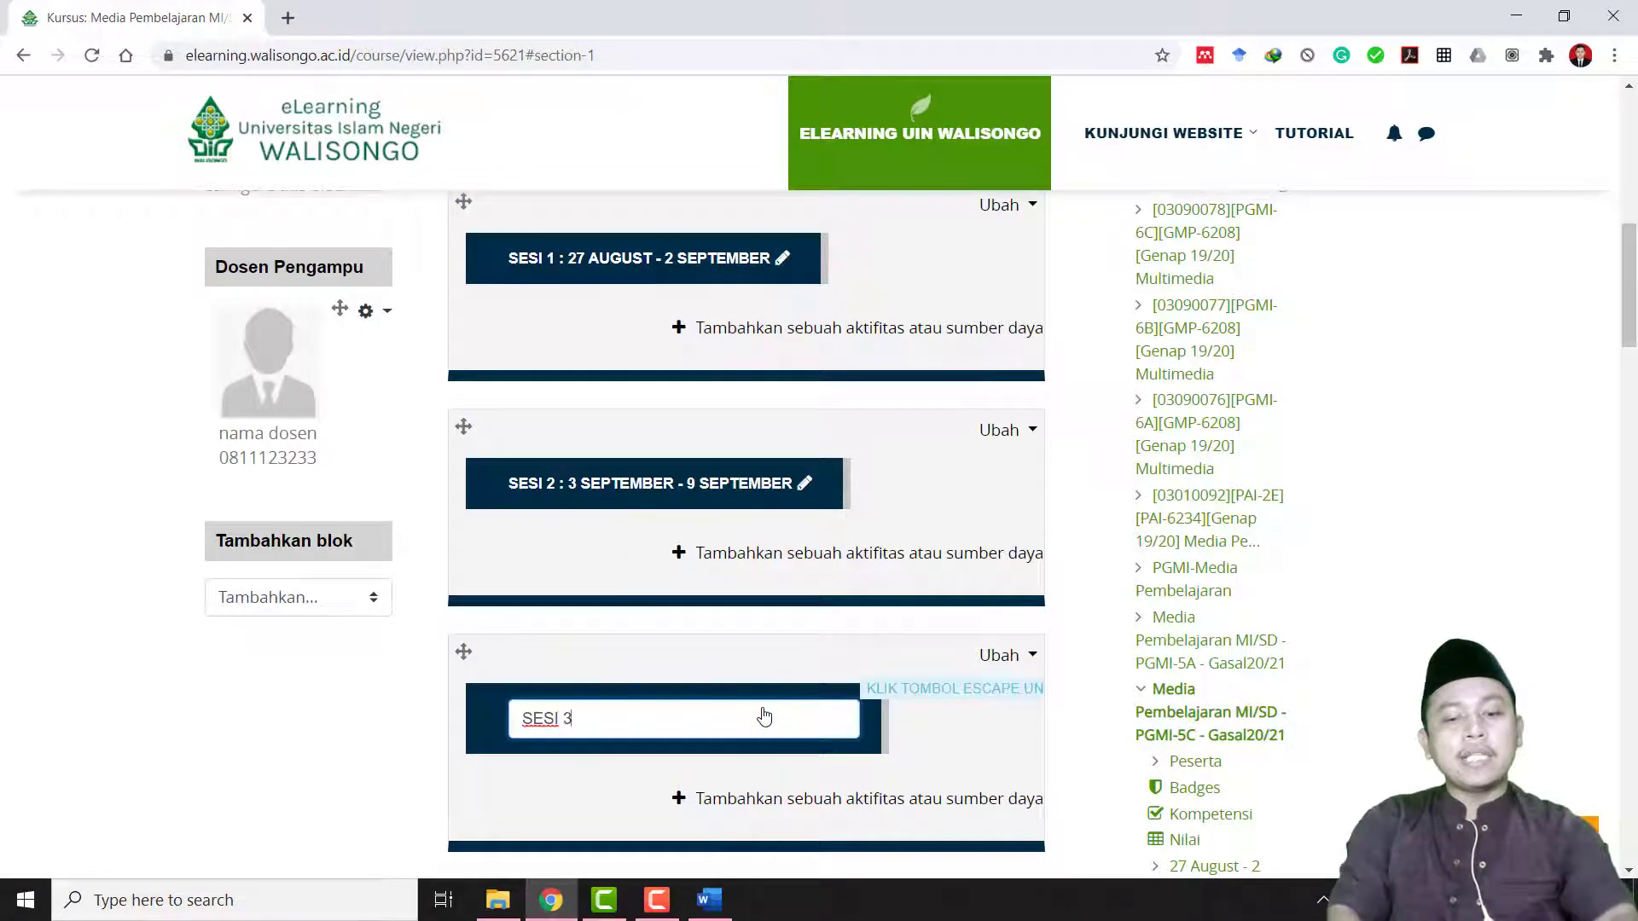
type(" :")
key("ctrl+v")
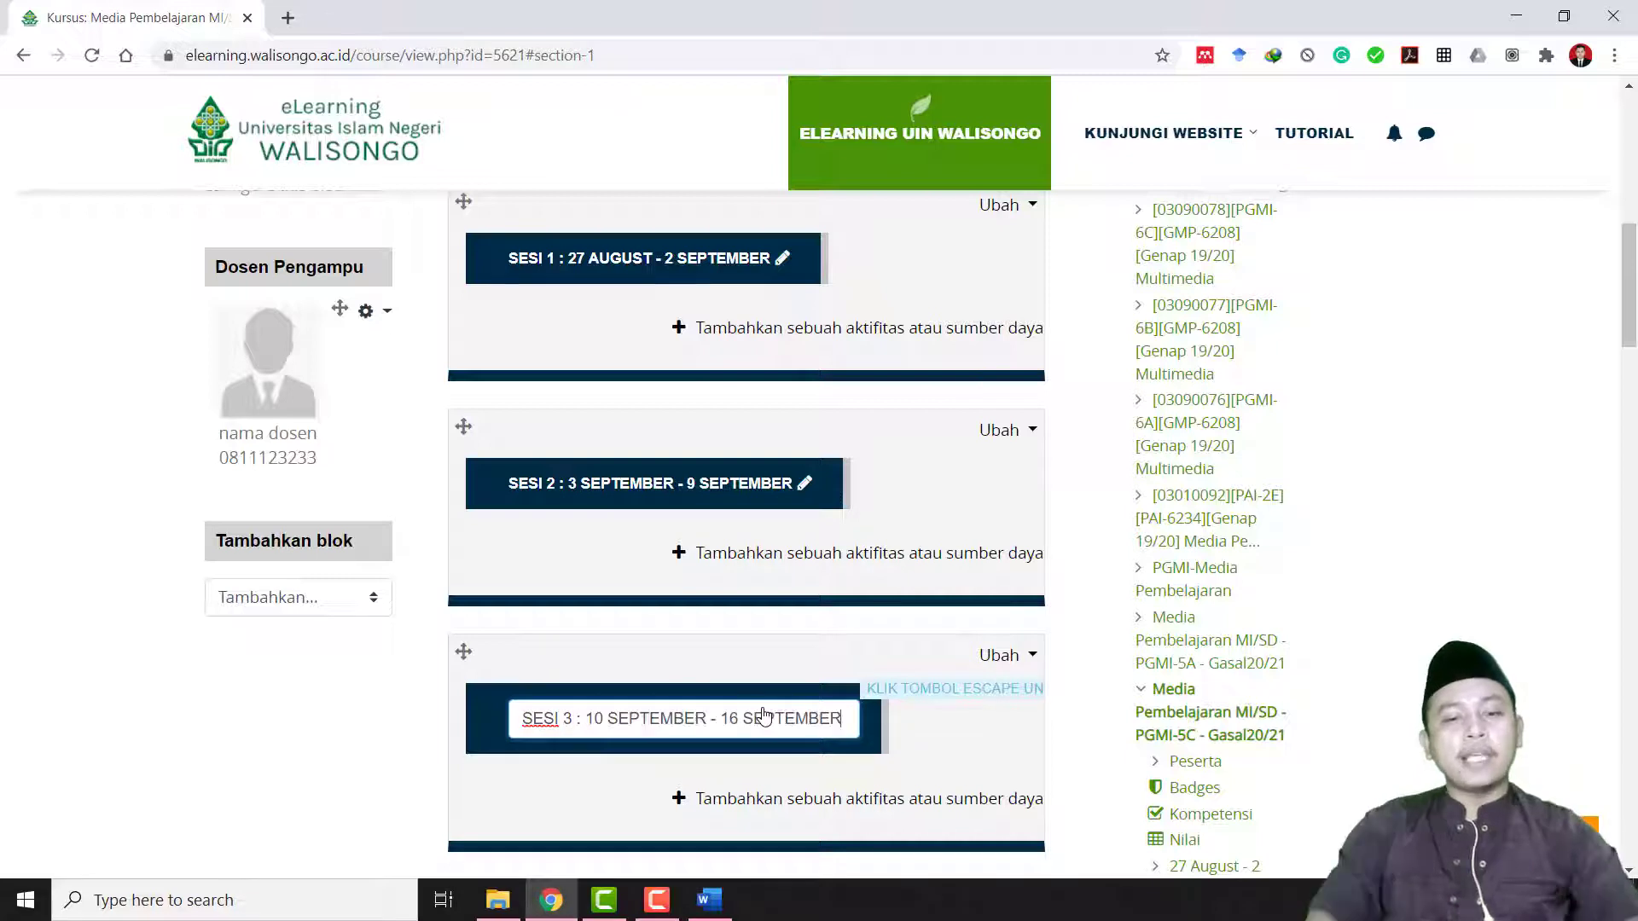
left_click(858, 650)
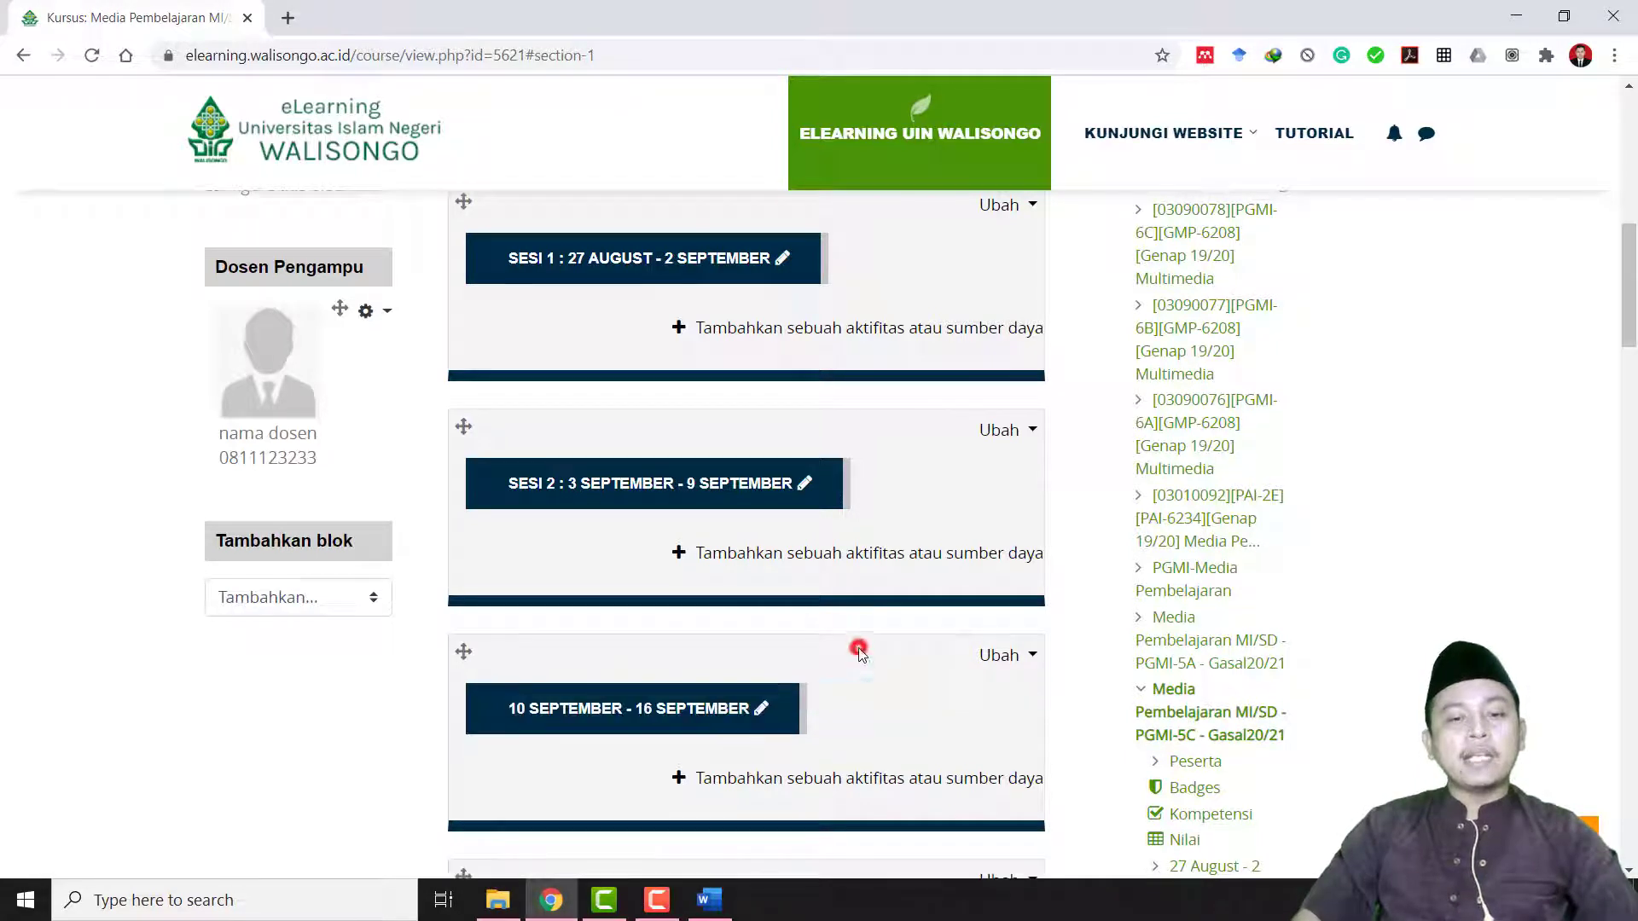
Step: Rename the 10 September - 16 September week to "SESI 3 : 10 SEPTEMBER - 16 SEPTEMBER" using the copied date text
left_click(760, 710)
type("S")
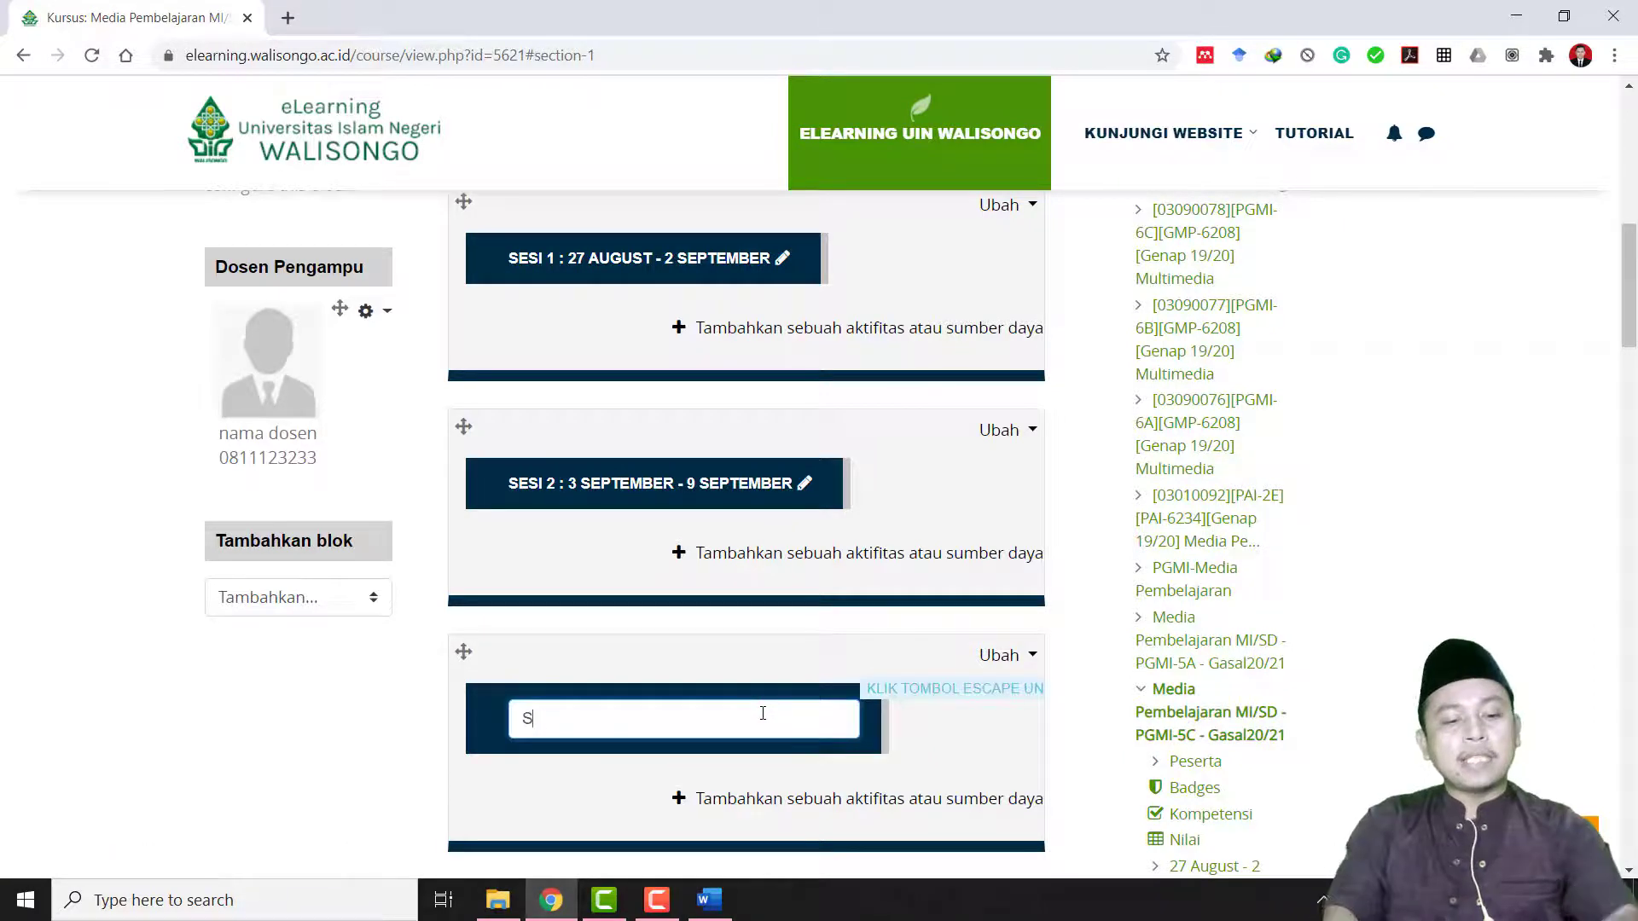
type("ESI")
type(" 2")
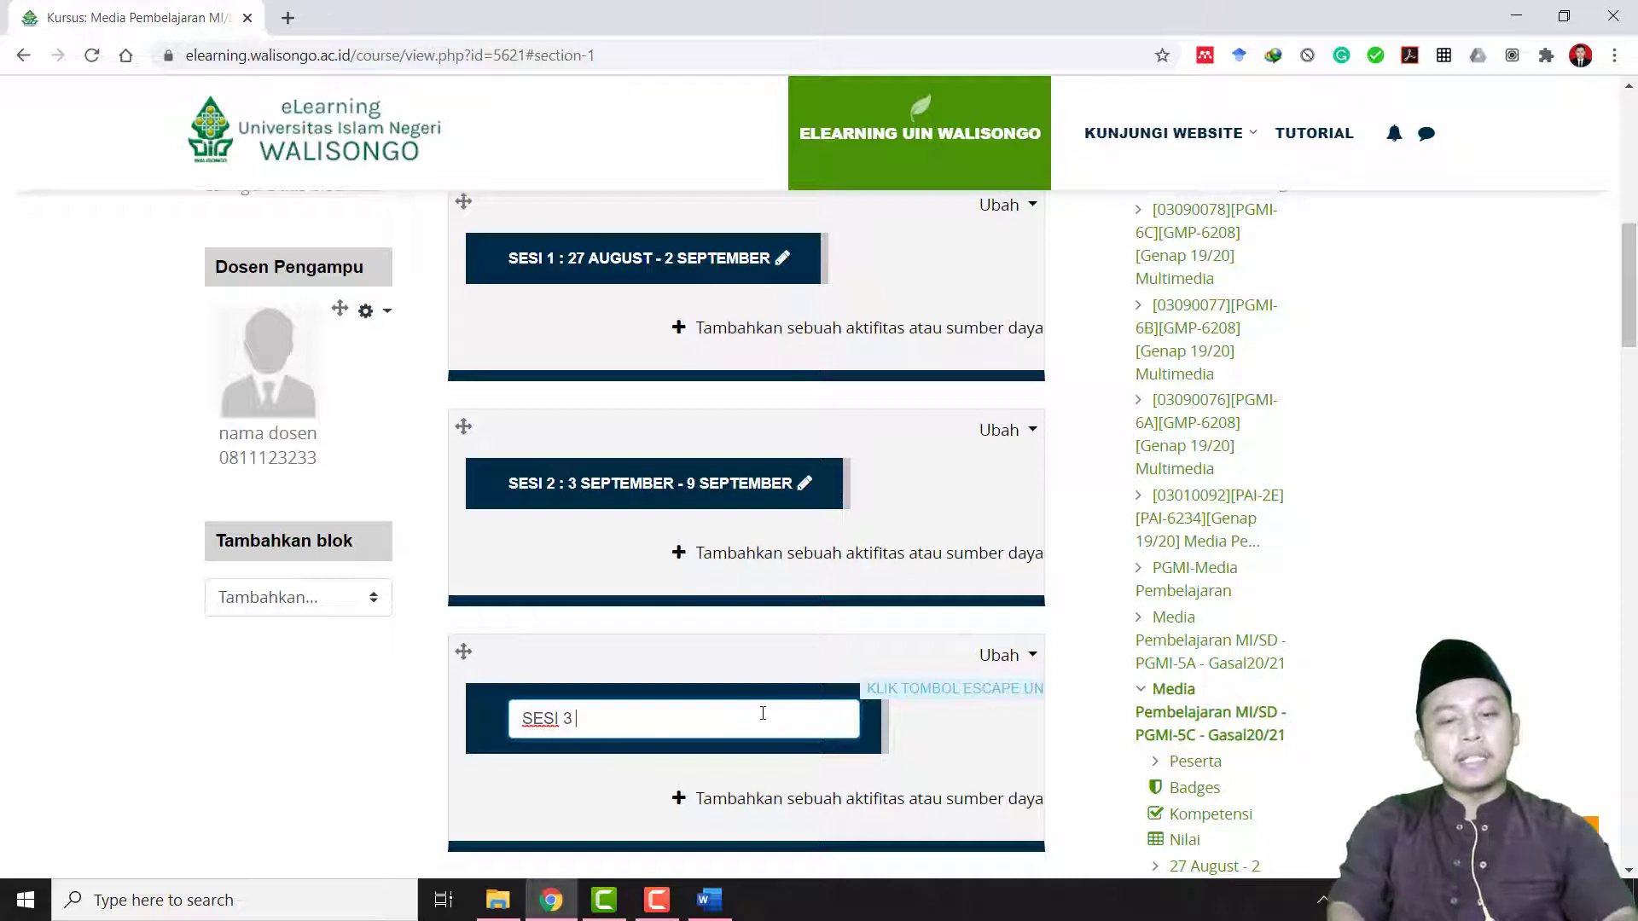
type(" :")
key("ctrl+v")
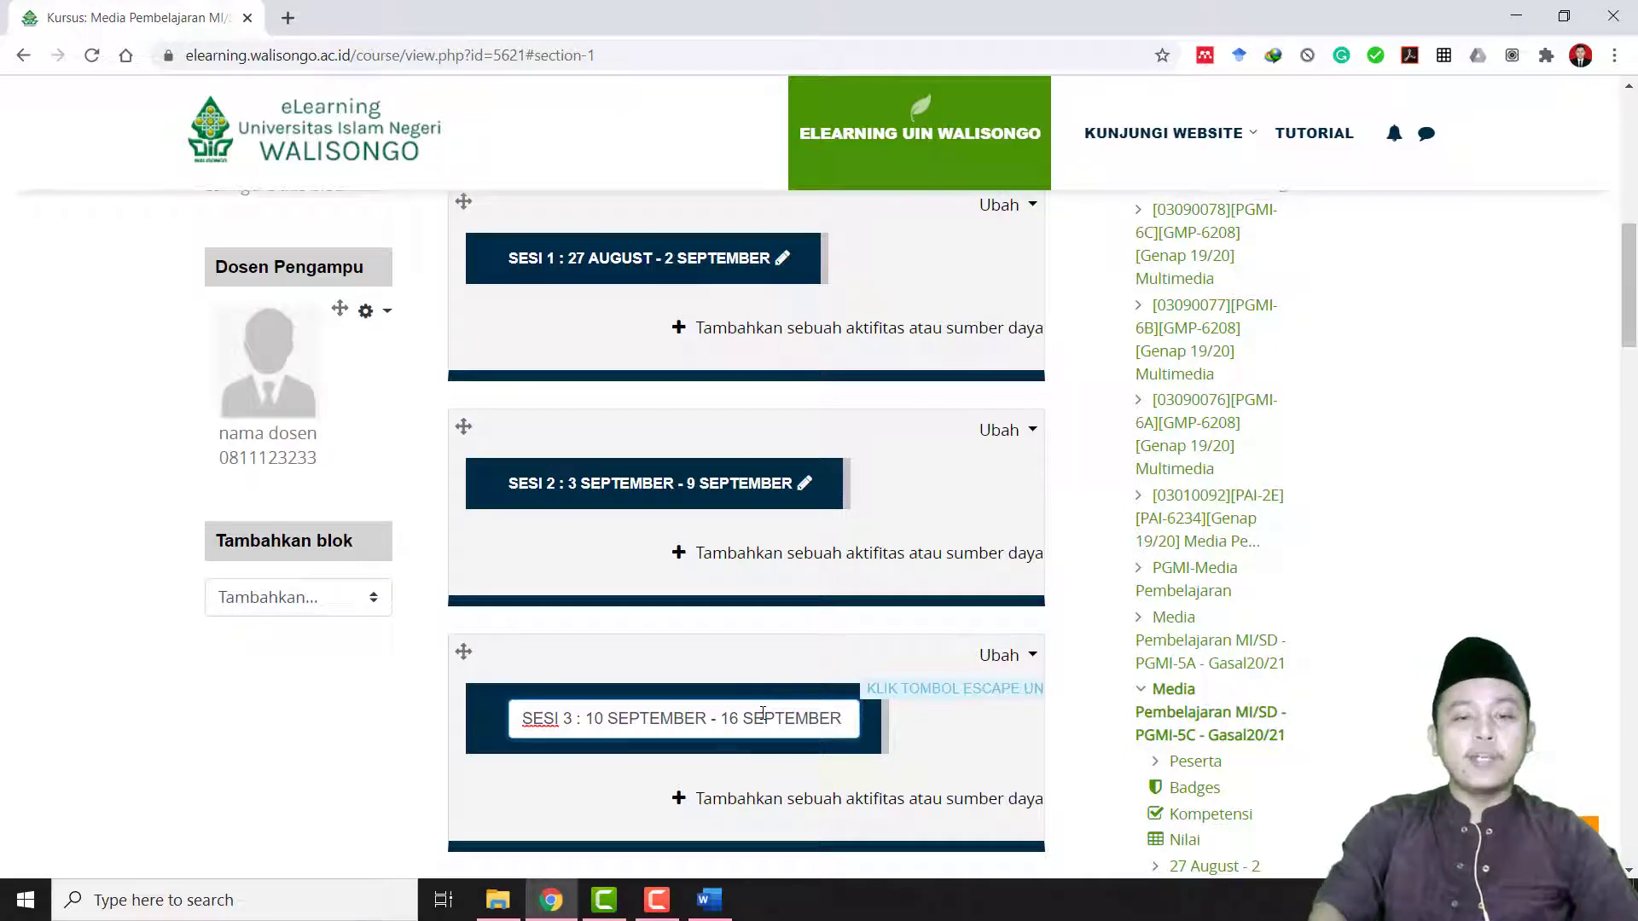
key("Return")
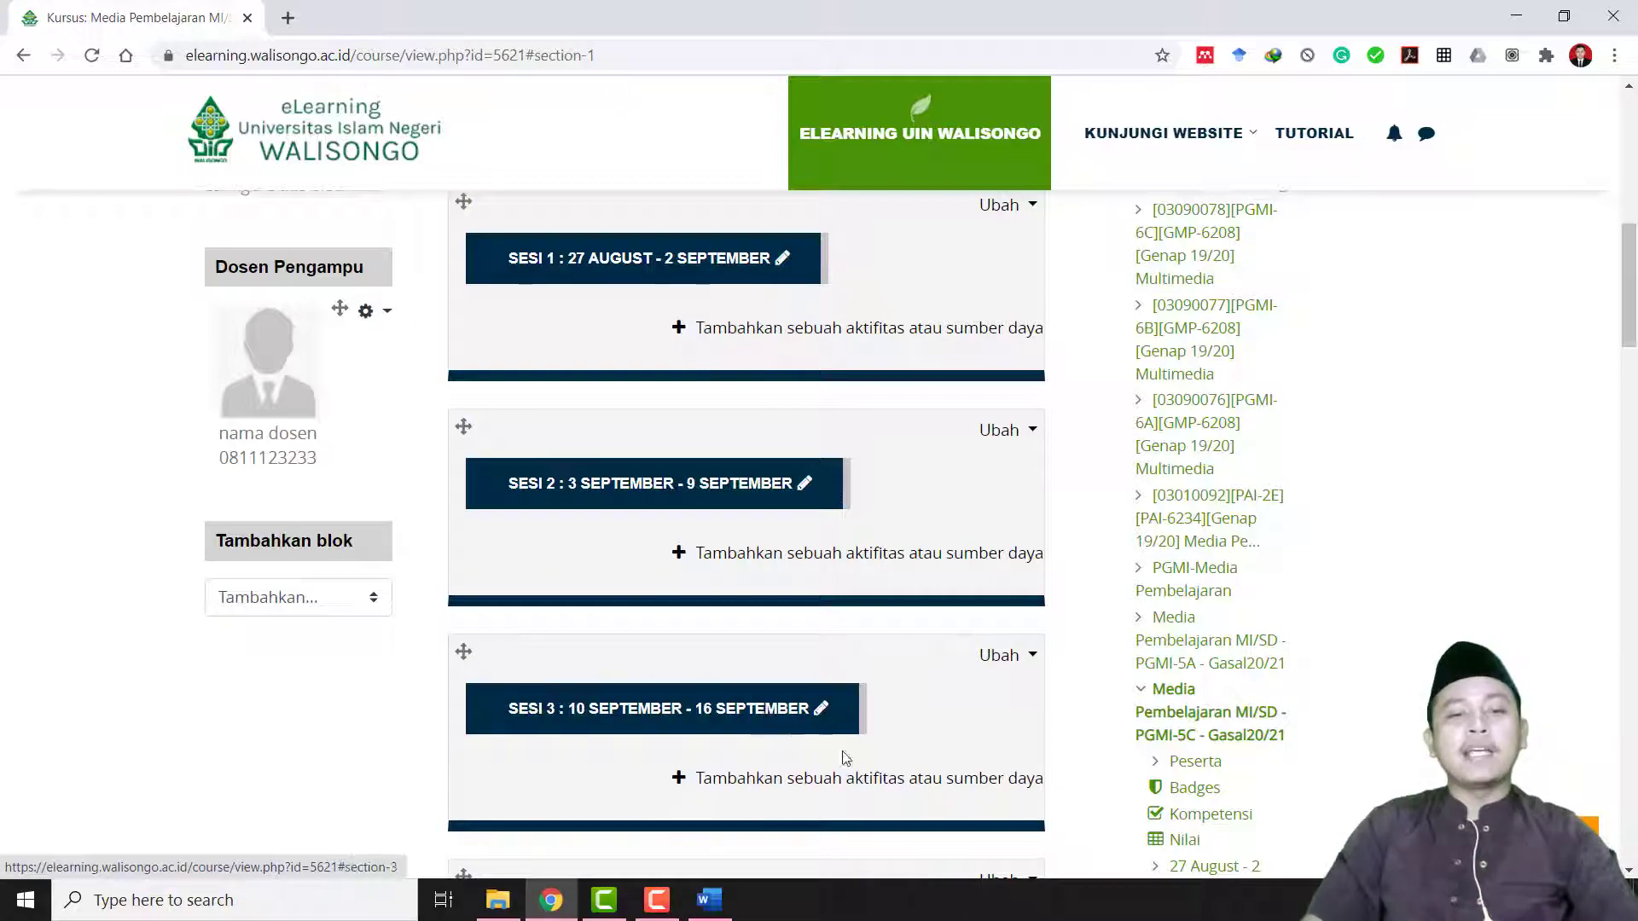
scroll(1032, 793, "down", 12)
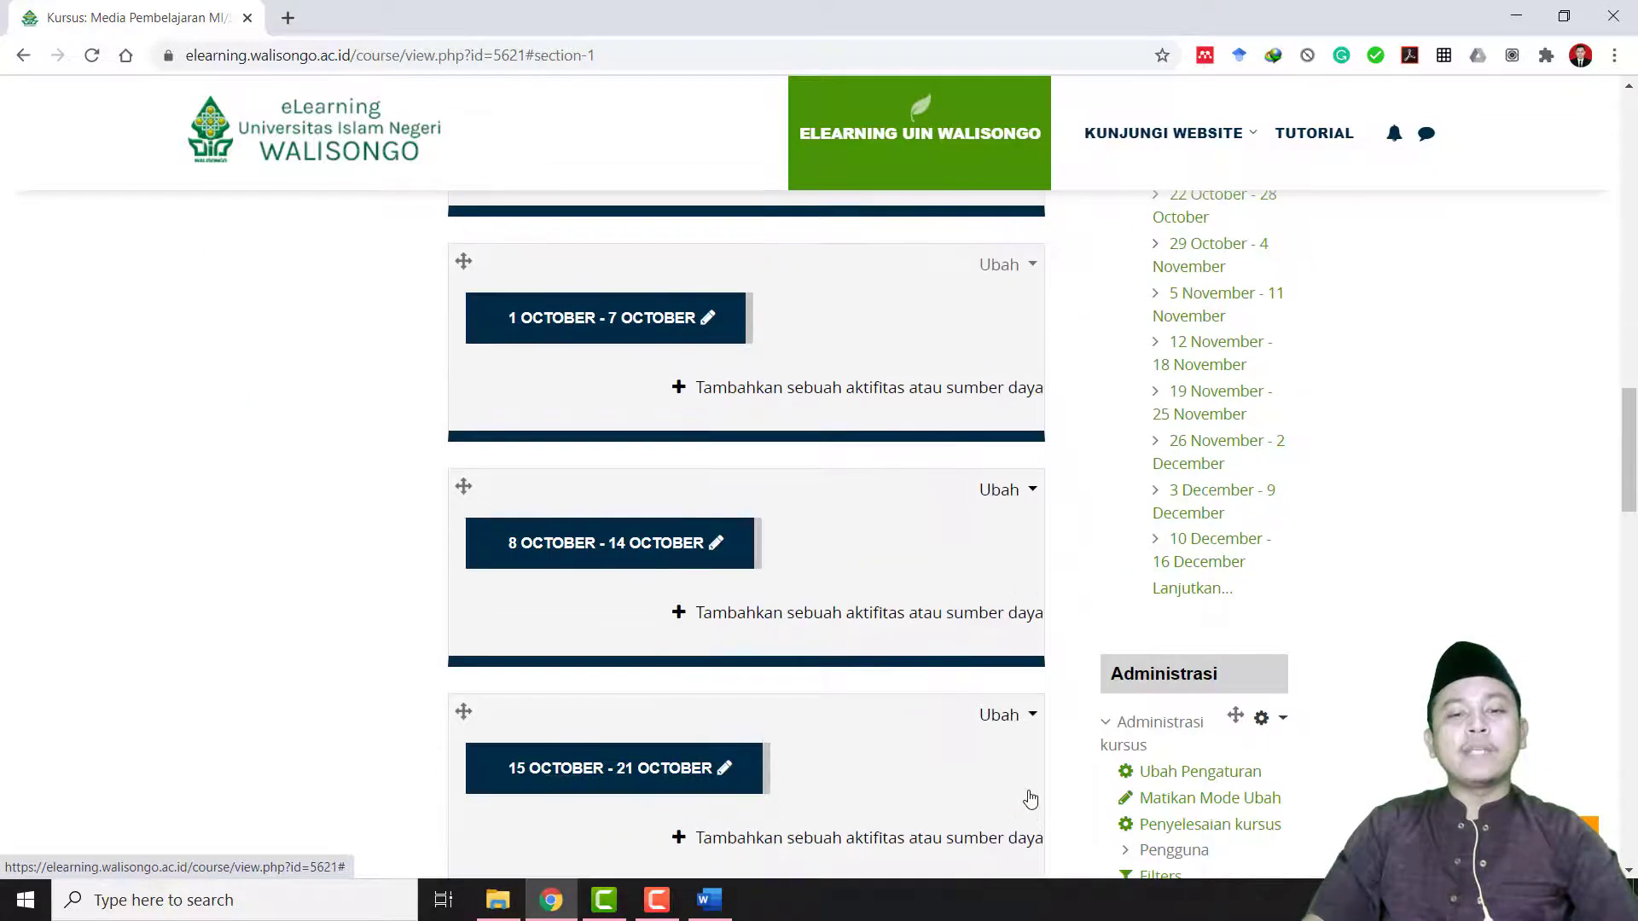
scroll(1030, 797, "up", 15)
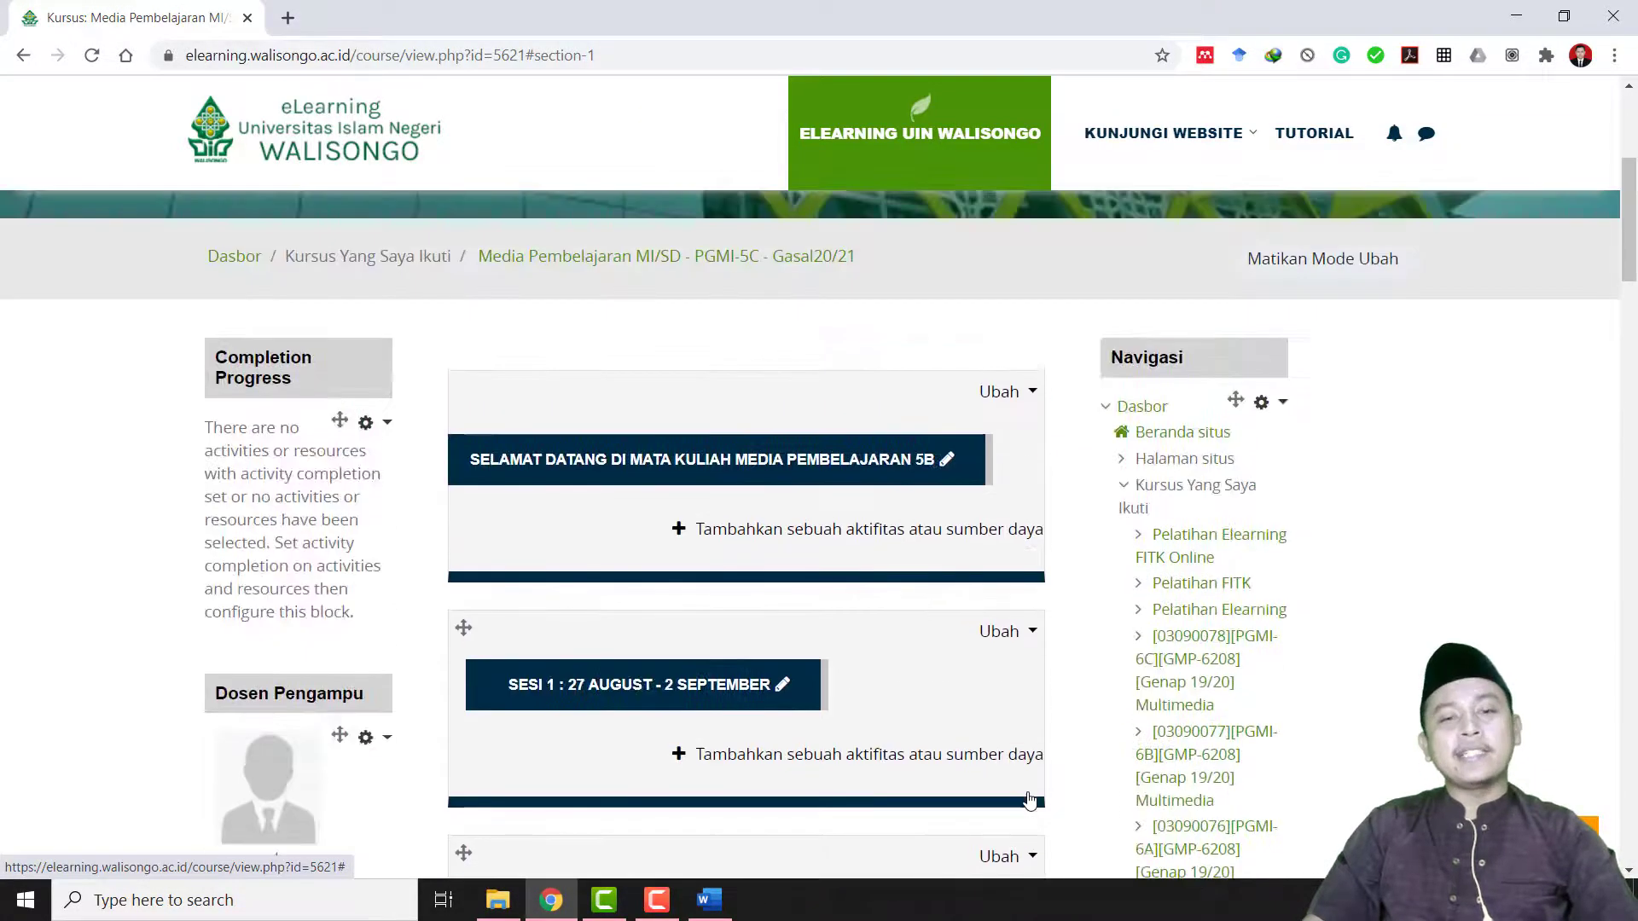
scroll(1030, 798, "up", 2)
scroll(1041, 781, "down", 1)
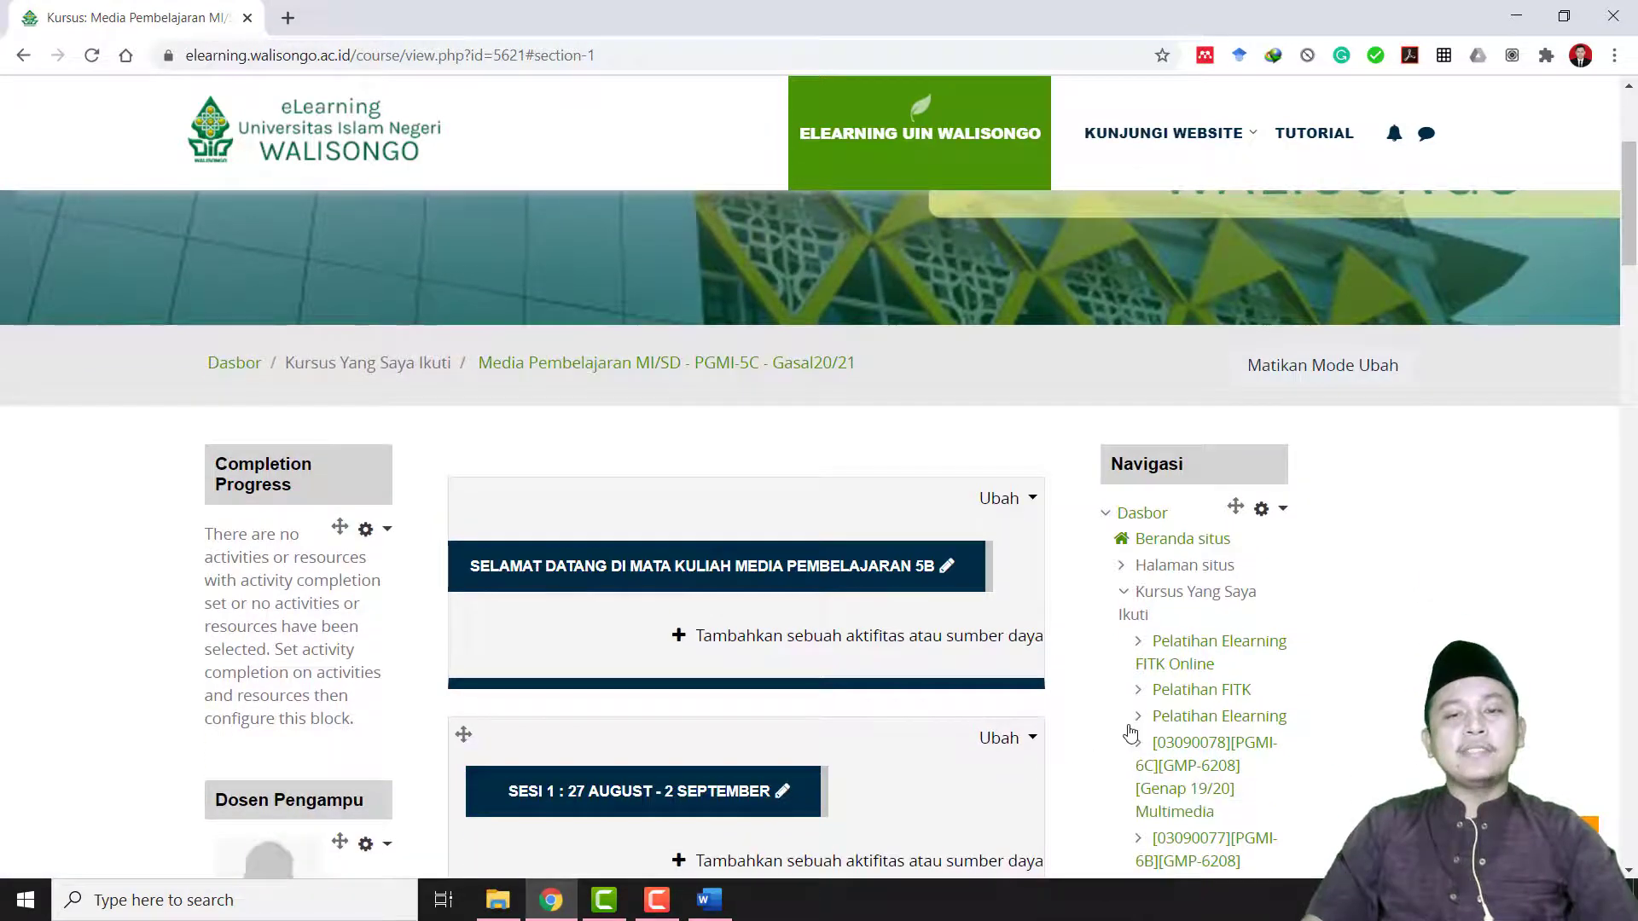
scroll(1097, 792, "down", 2)
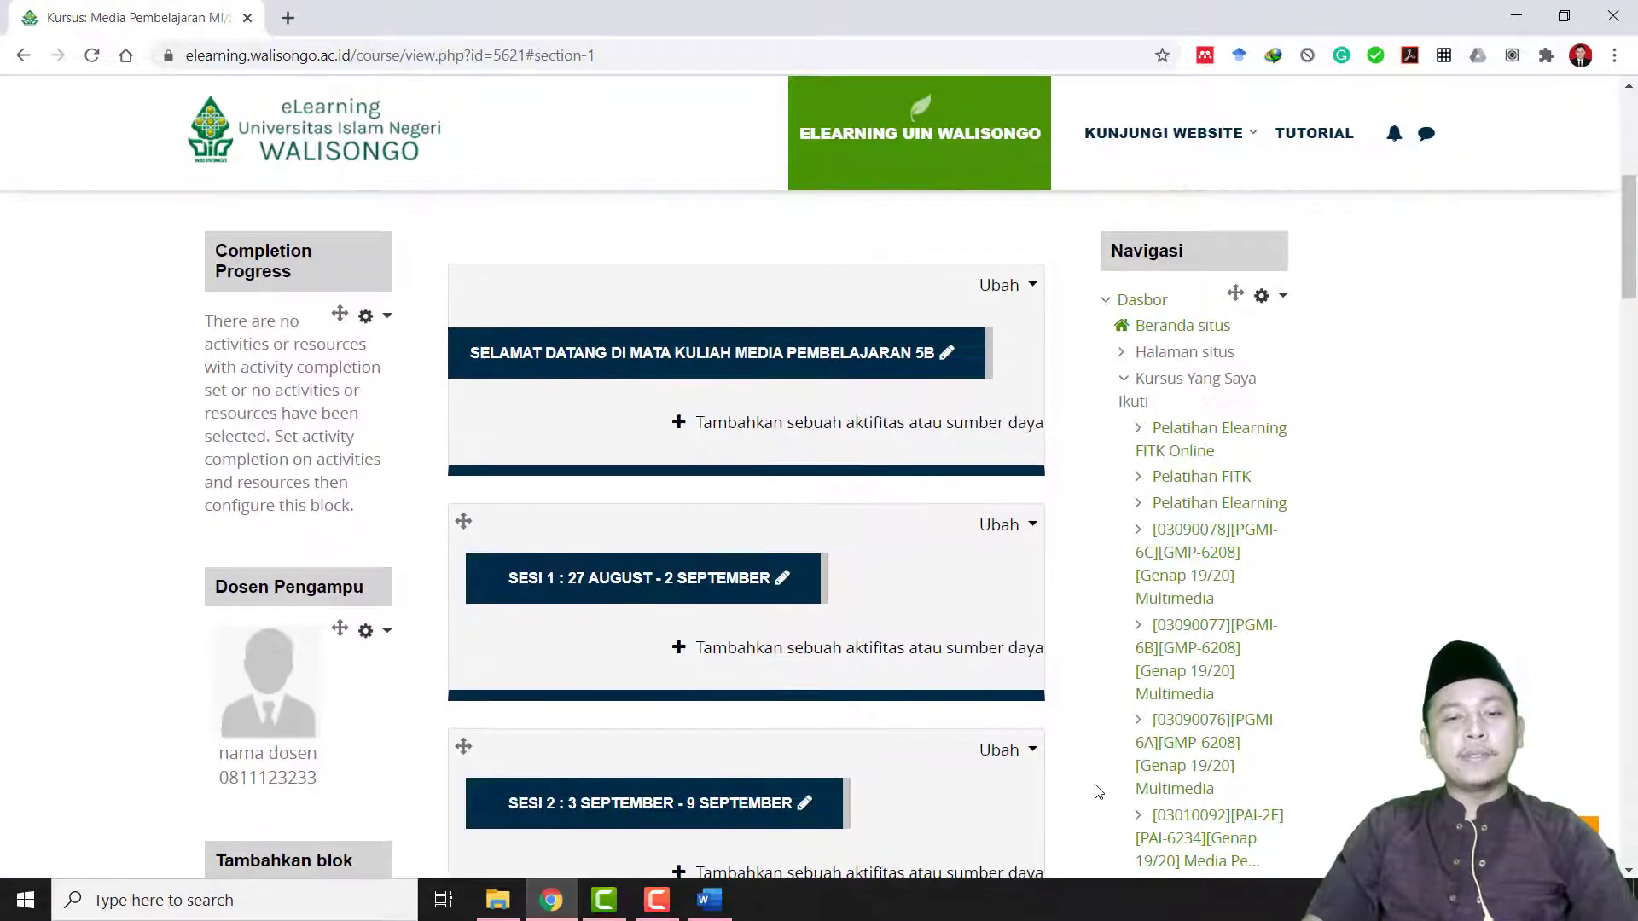
scroll(1098, 792, "up", 2)
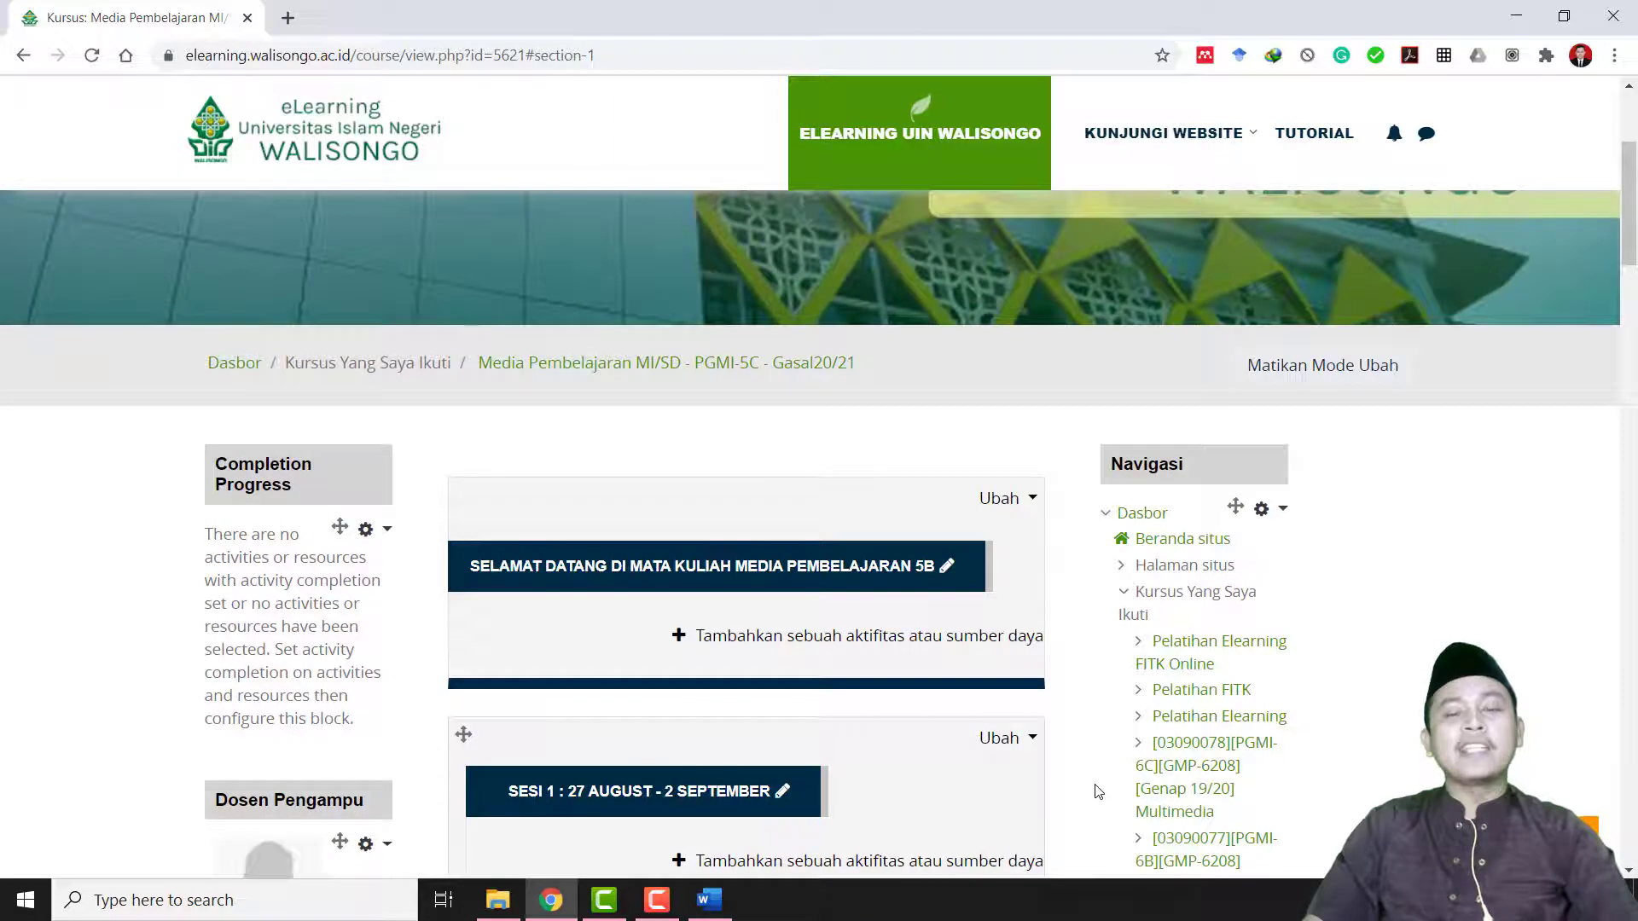